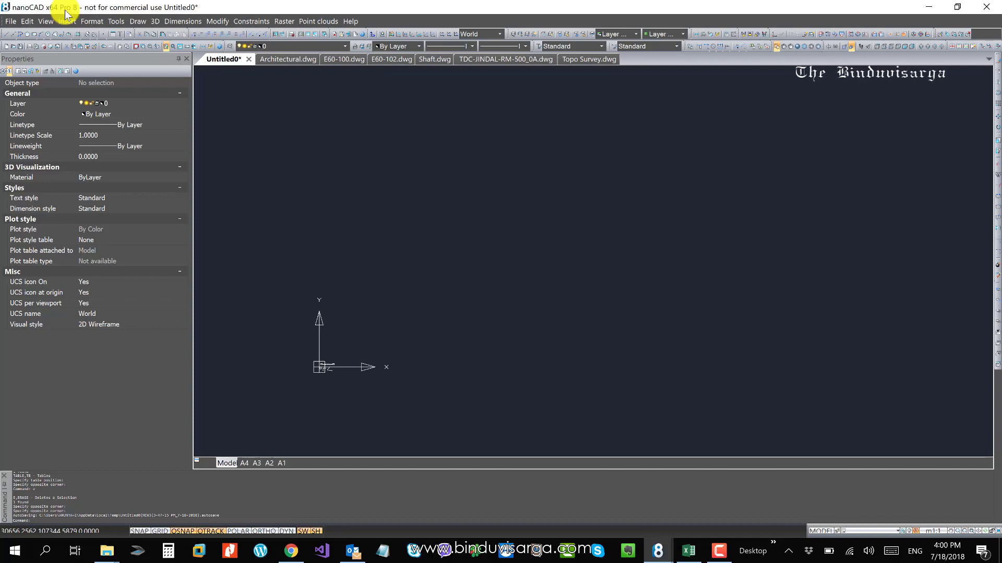
pyautogui.click(10, 21)
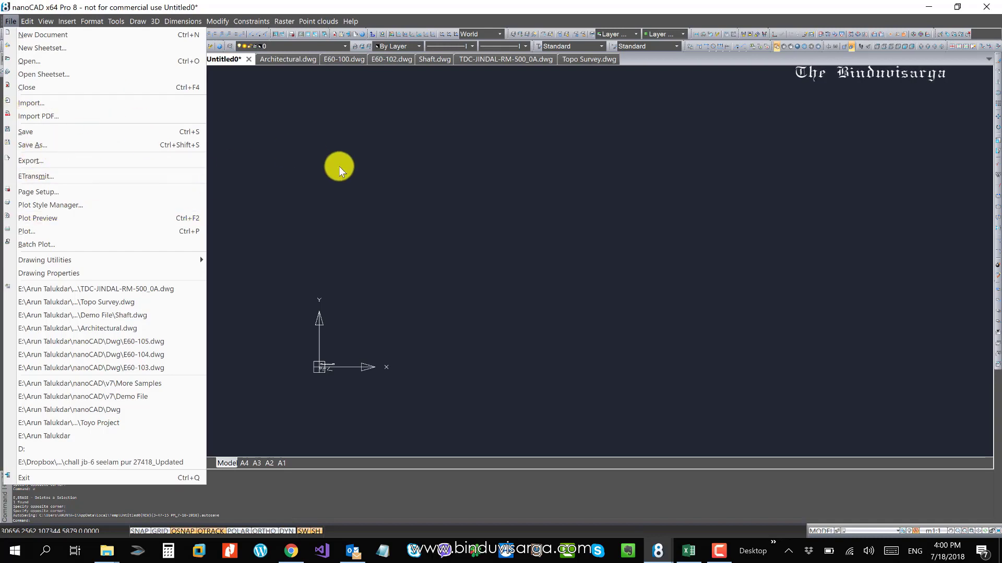
pyautogui.click(303, 213)
pyautogui.moveTo(448, 286); pyautogui.dragTo(351, 177)
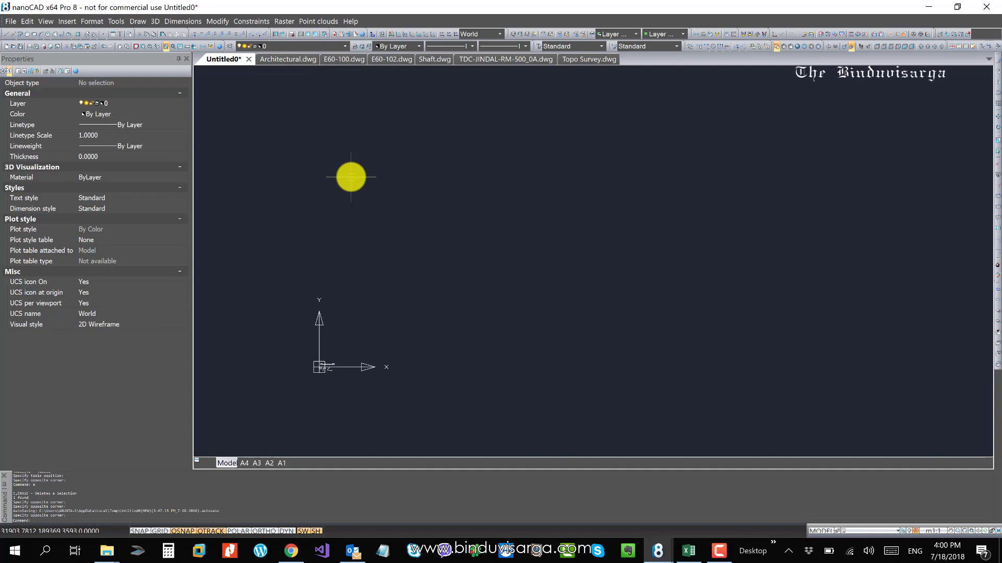
# Review the DWG, DWT and DXF formats offered for saving the drawing under another type, without saving it
pyautogui.click(11, 22)
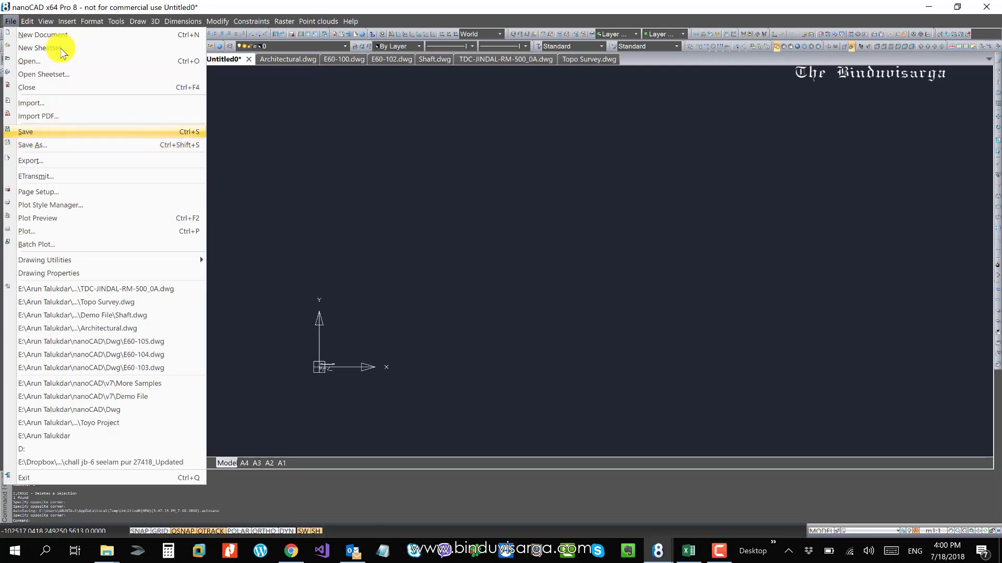
pyautogui.click(62, 146)
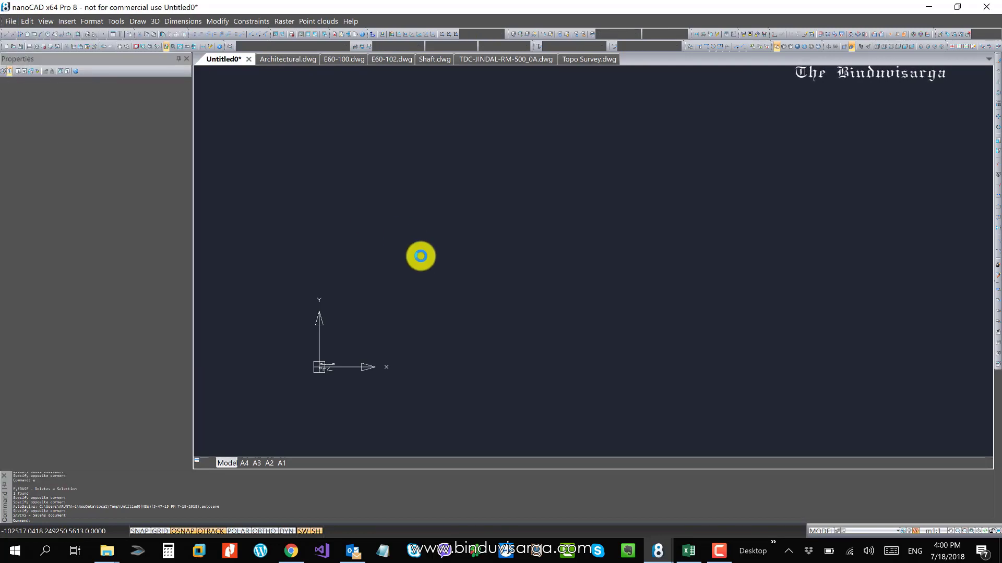
pyautogui.click(266, 245)
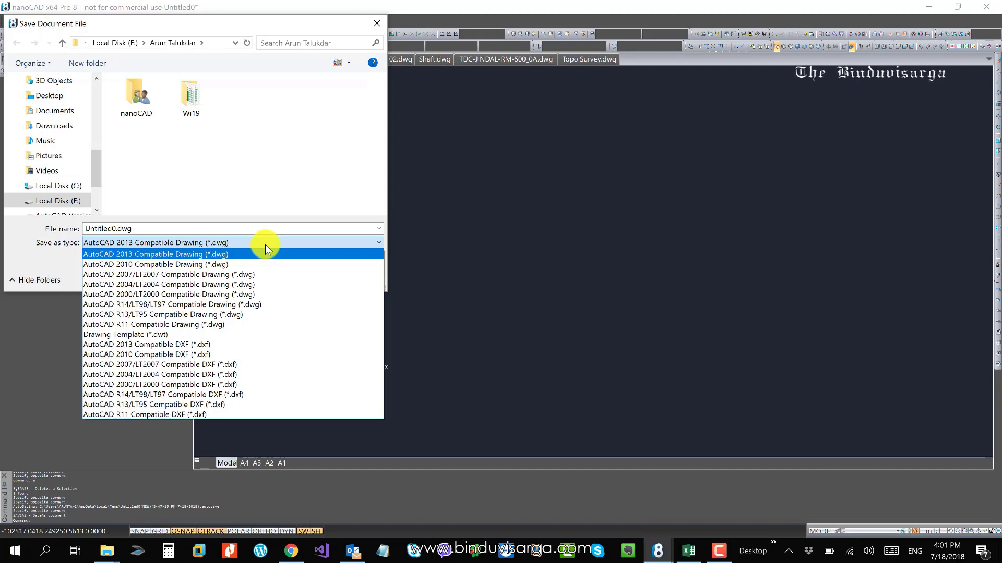
pyautogui.click(291, 181)
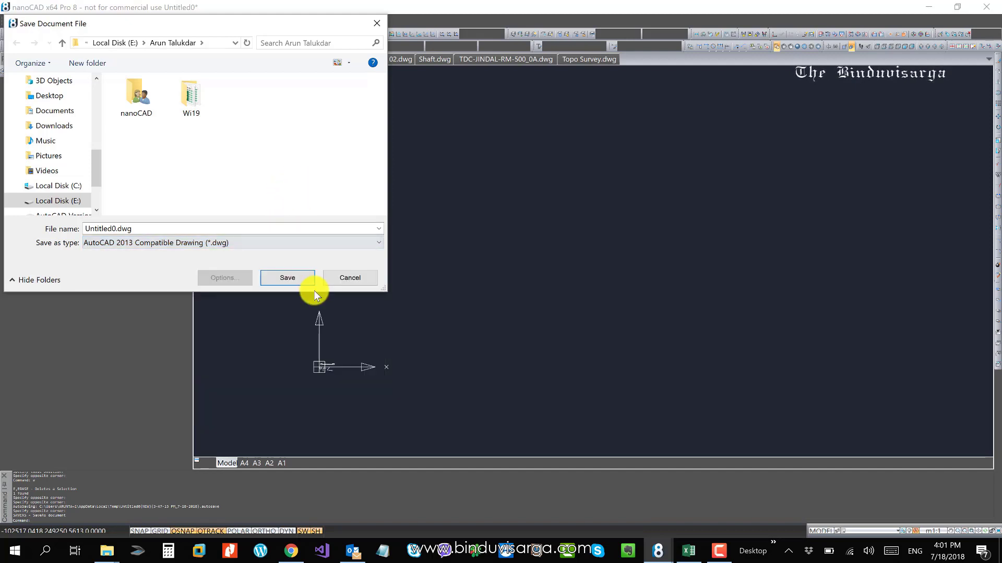
pyautogui.click(359, 273)
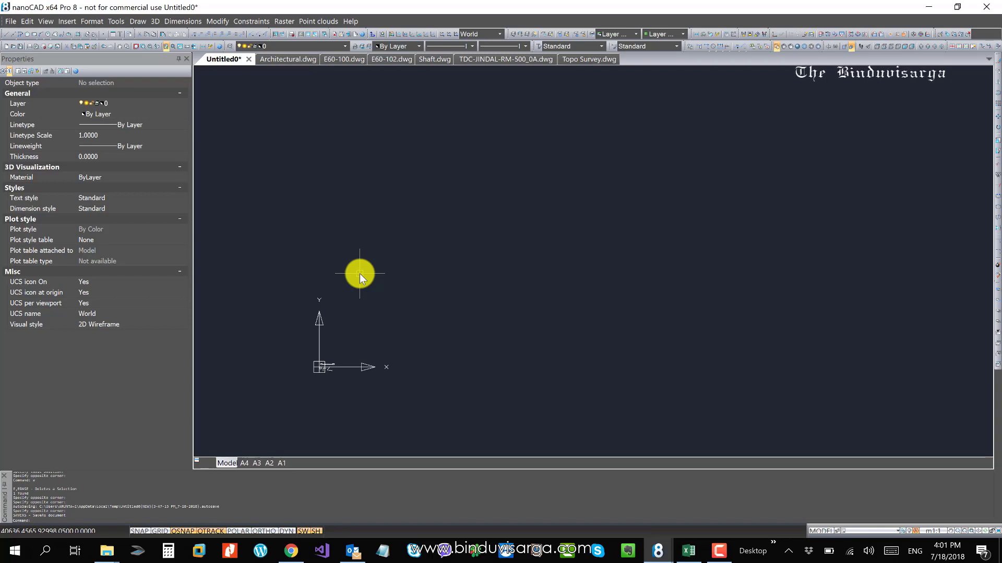
pyautogui.click(373, 226)
pyautogui.click(333, 183)
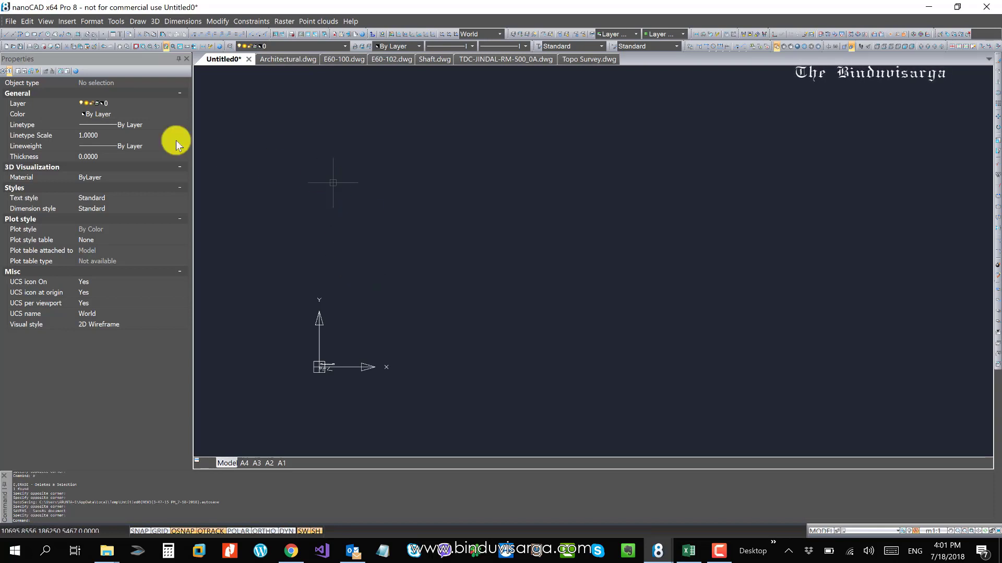
# Review the vector file types that can be imported into the drawing, without importing anything
pyautogui.click(11, 21)
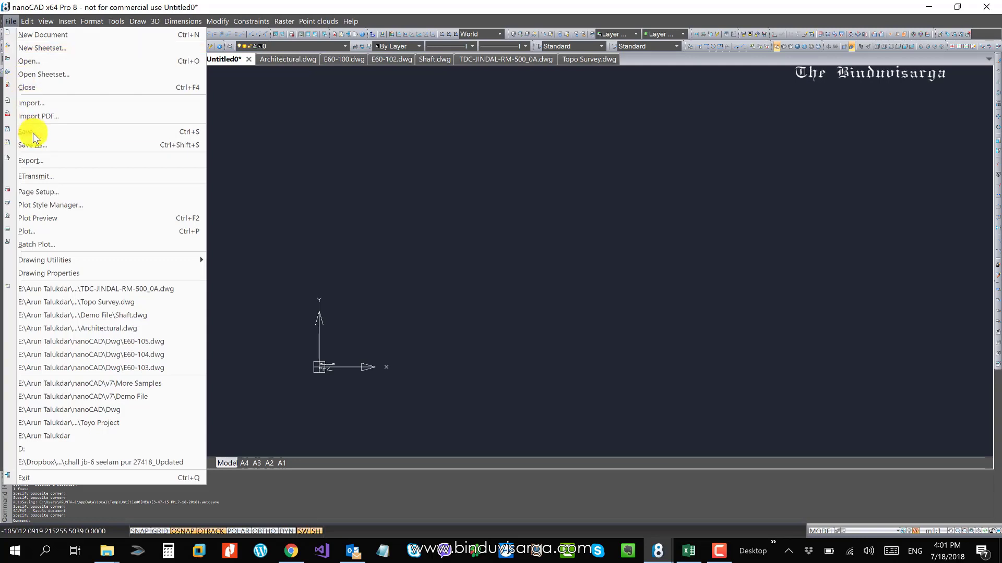
pyautogui.click(31, 103)
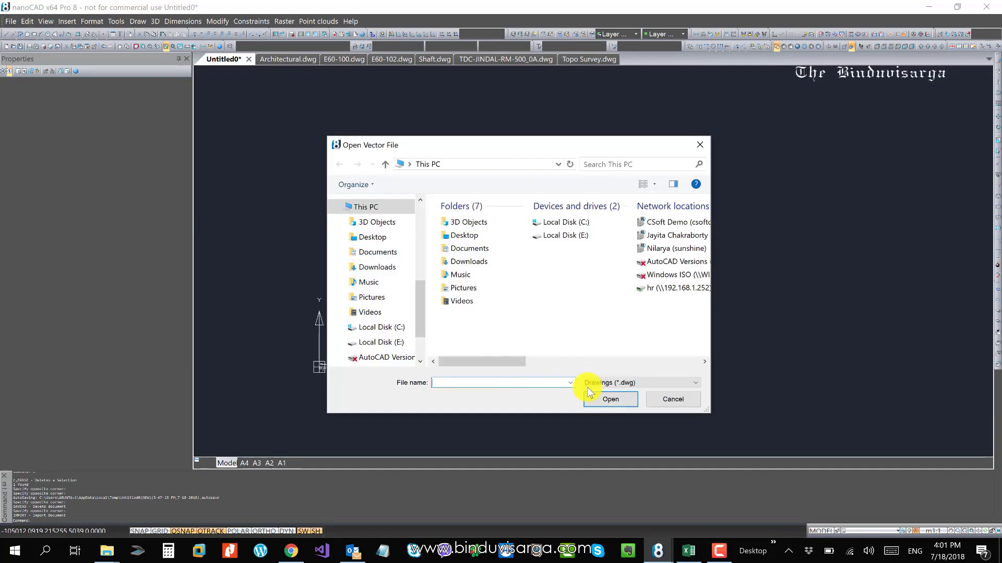
pyautogui.click(634, 383)
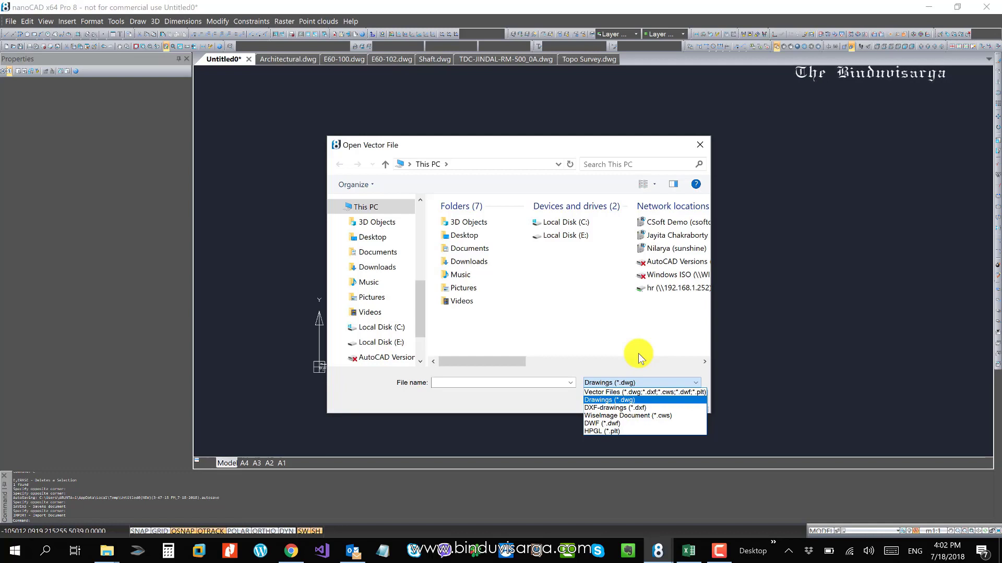
pyautogui.click(700, 143)
pyautogui.click(699, 144)
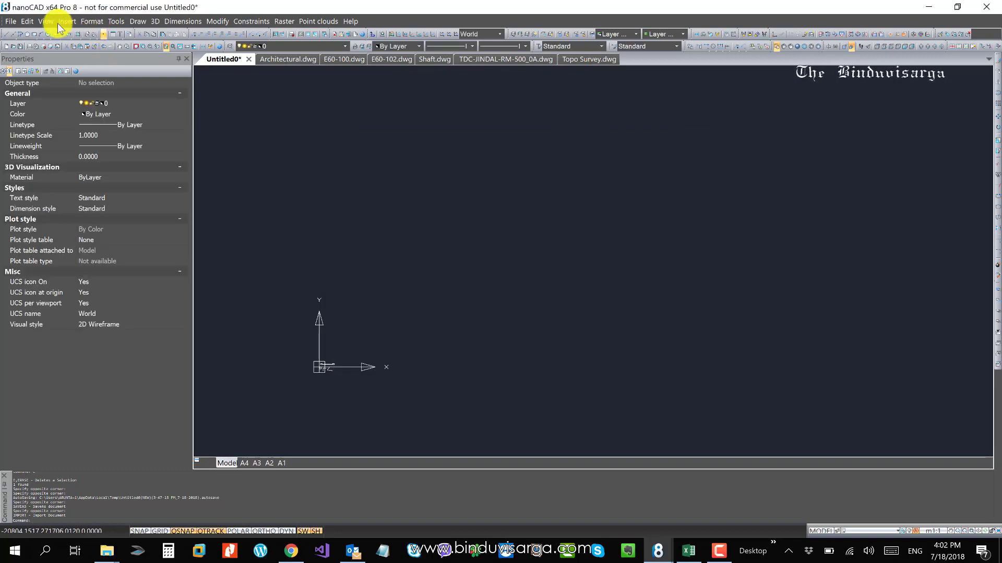
# Review the file type setting for exporting the drawing, without exporting it
pyautogui.click(11, 27)
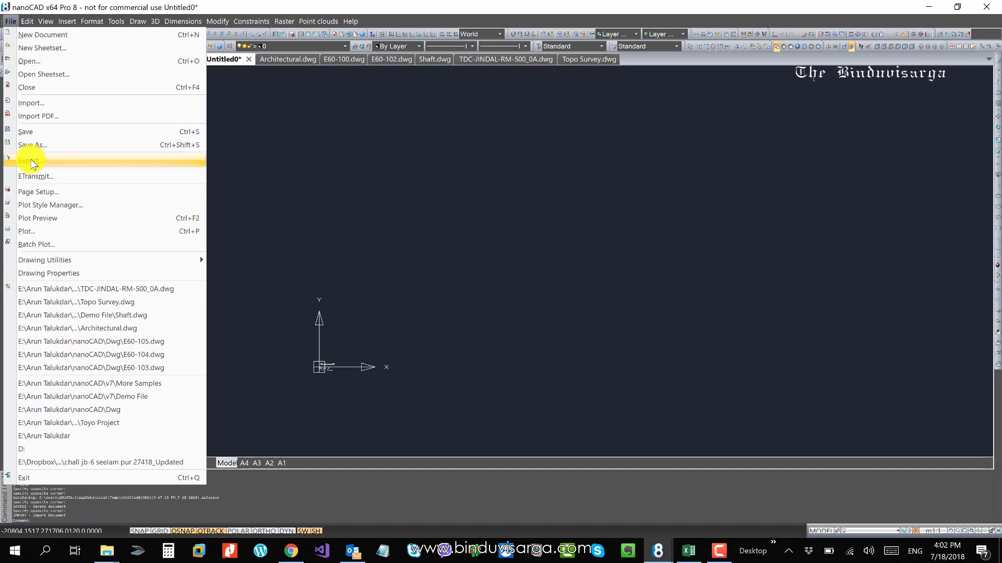
pyautogui.click(26, 157)
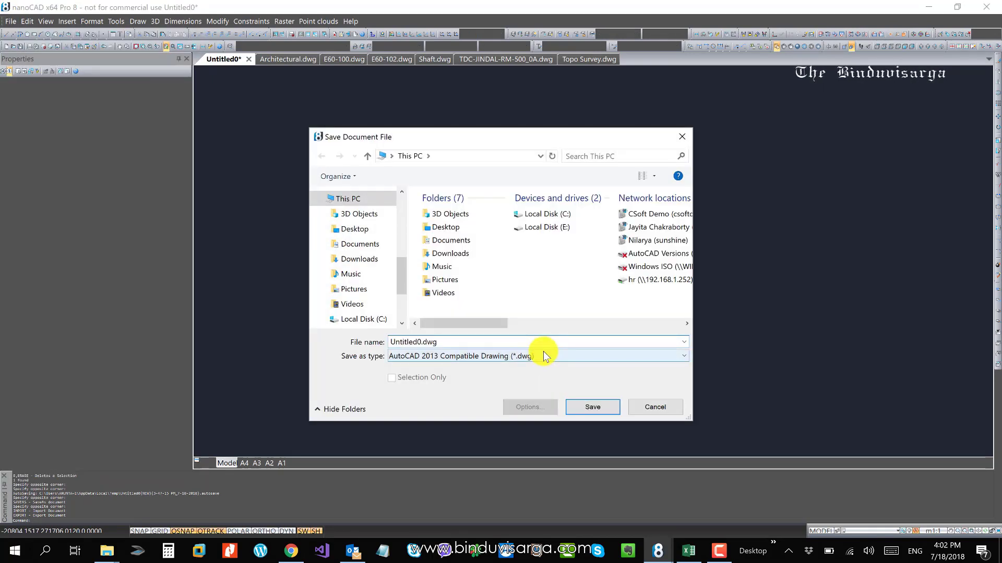
pyautogui.click(543, 353)
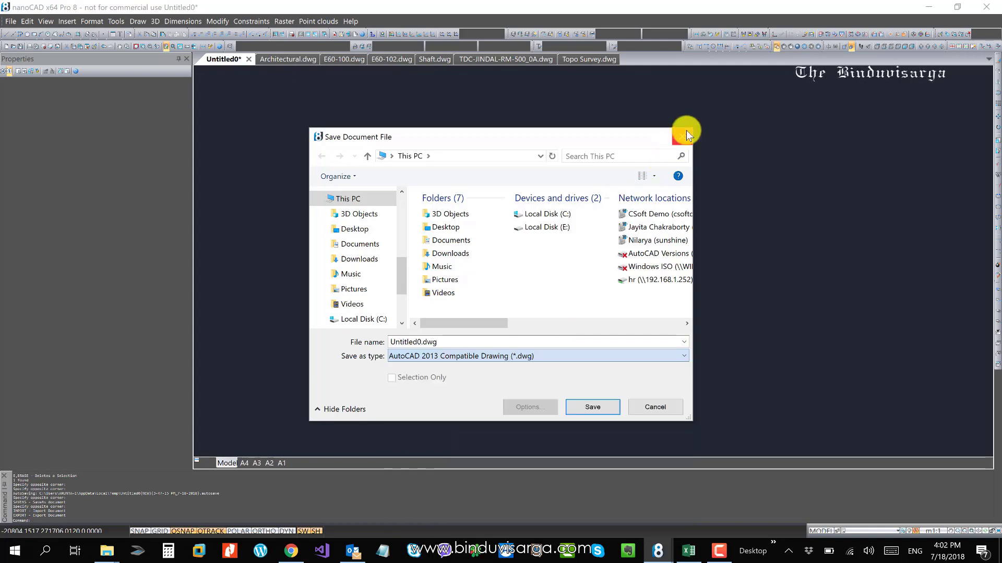
pyautogui.click(683, 133)
pyautogui.click(685, 135)
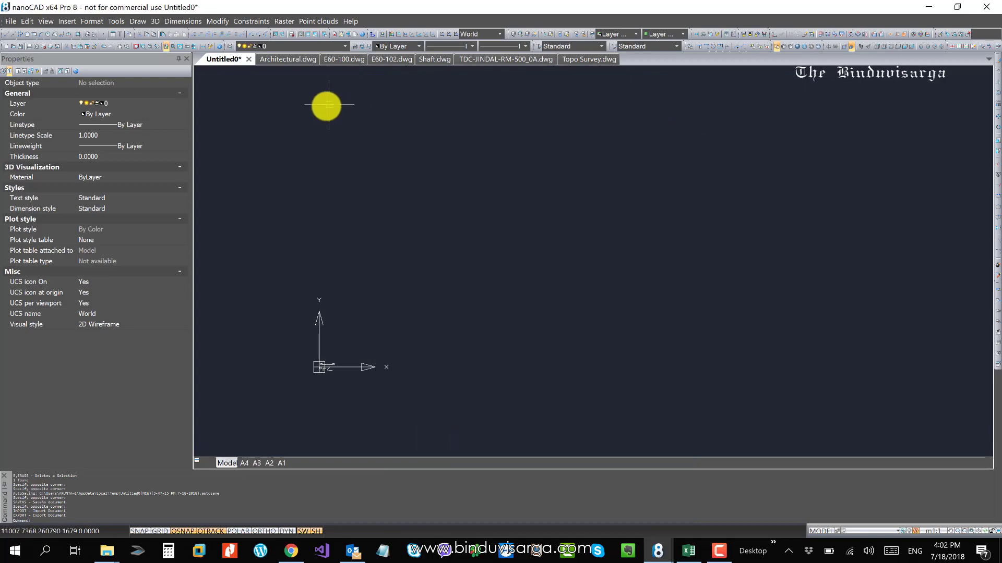
# Switch to the Architectural.dwg drawing and examine the floor plan around the family room, kitchen and bedrooms
pyautogui.click(293, 60)
pyautogui.scroll(4, 488, 216)
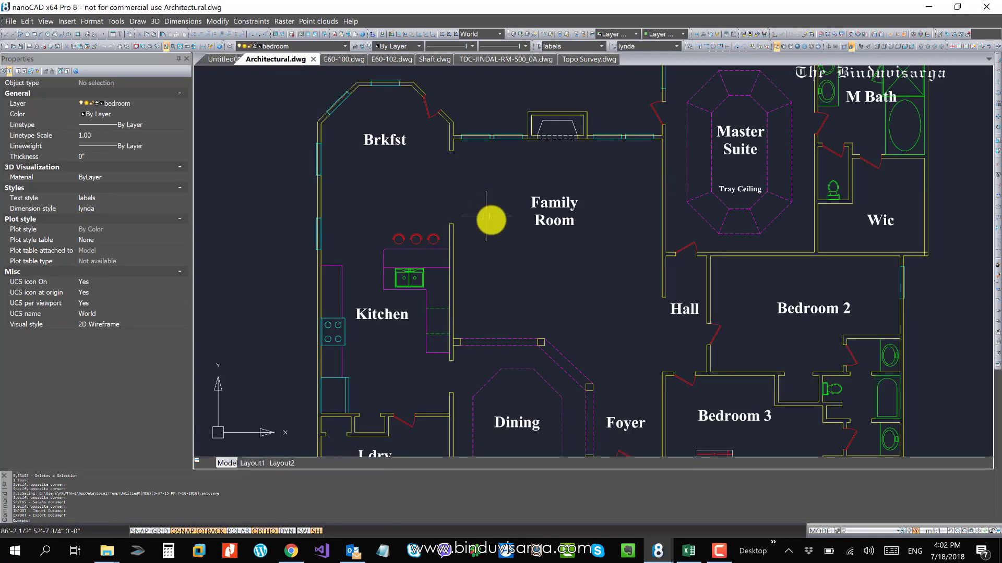
pyautogui.moveTo(547, 262); pyautogui.dragTo(486, 213, button='middle')
pyautogui.scroll(2, 450, 170)
pyautogui.moveTo(437, 155); pyautogui.dragTo(437, 174, button='middle')
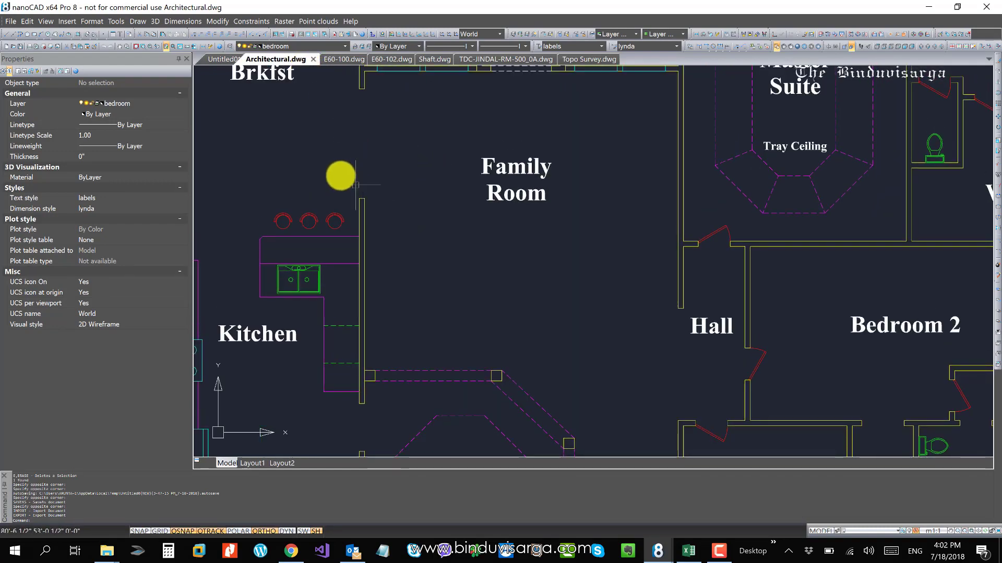
pyautogui.moveTo(414, 155); pyautogui.dragTo(407, 176, button='middle')
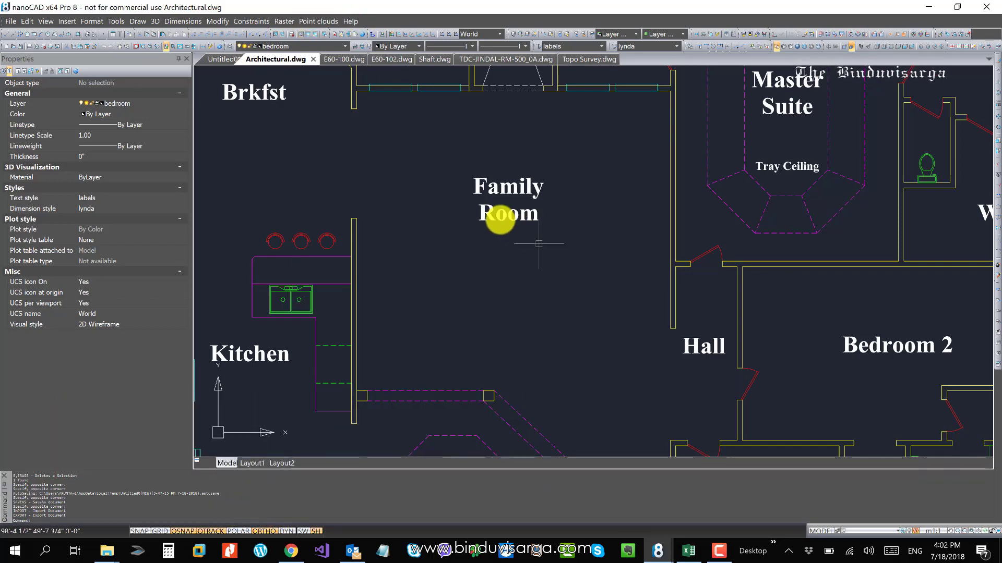
pyautogui.scroll(-5, 522, 204)
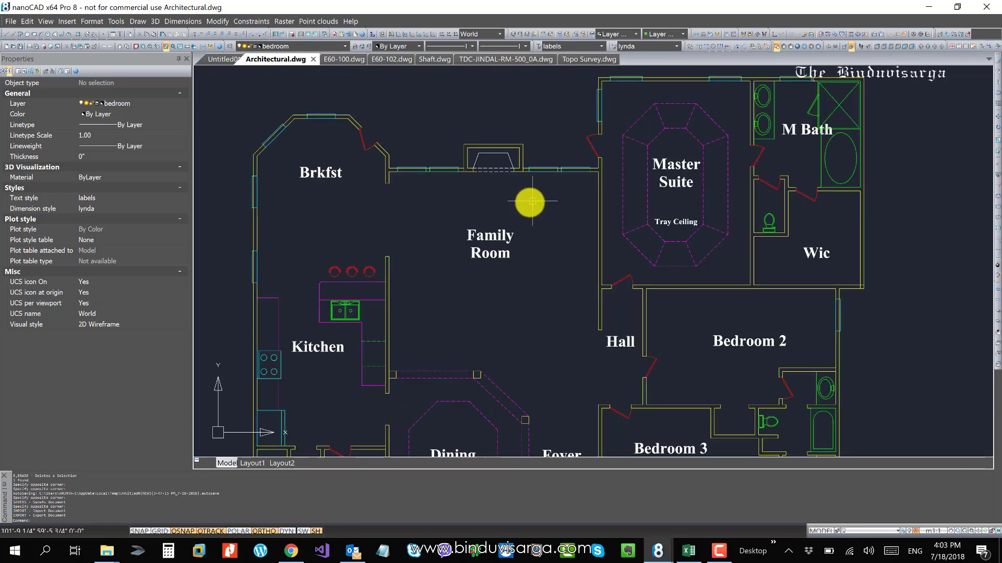
pyautogui.scroll(3, 529, 206)
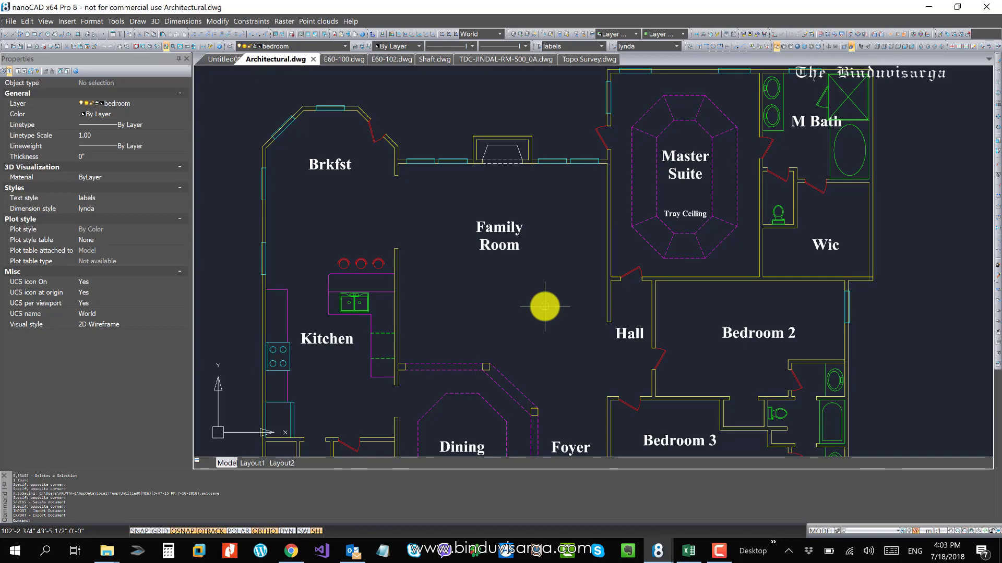
pyautogui.moveTo(537, 297)
pyautogui.mouseDown(button='middle')
pyautogui.moveTo(536, 275)
pyautogui.moveTo(566, 286)
pyautogui.mouseUp(button='middle')
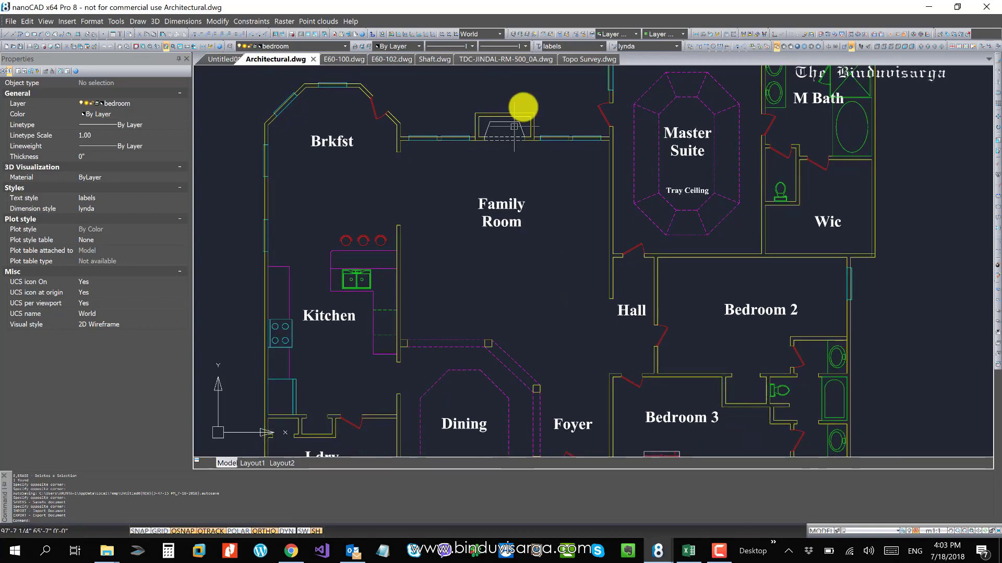
pyautogui.click(647, 111)
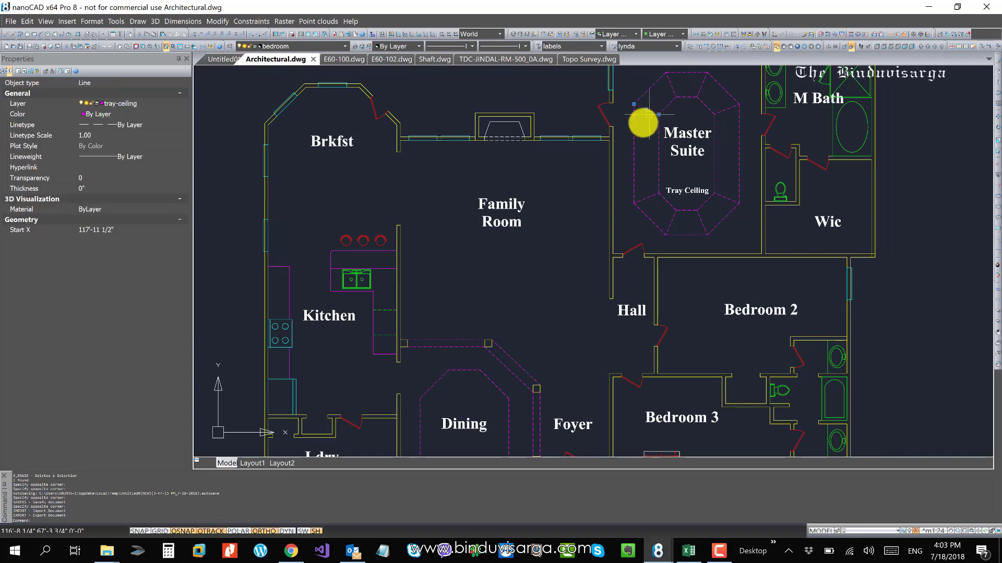
pyautogui.press('Escape')
pyautogui.press('Escape')
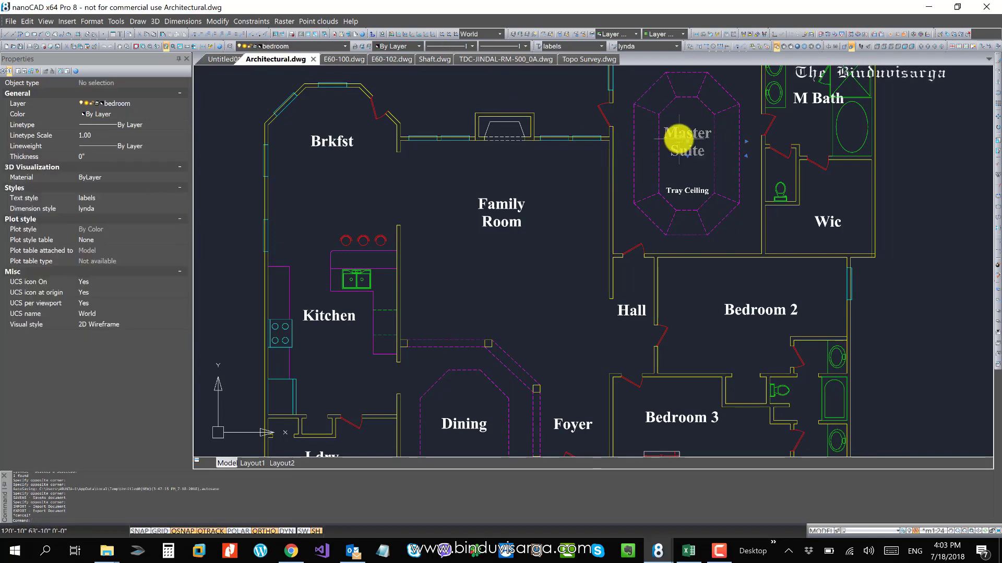
pyautogui.click(656, 139)
pyautogui.press('Escape')
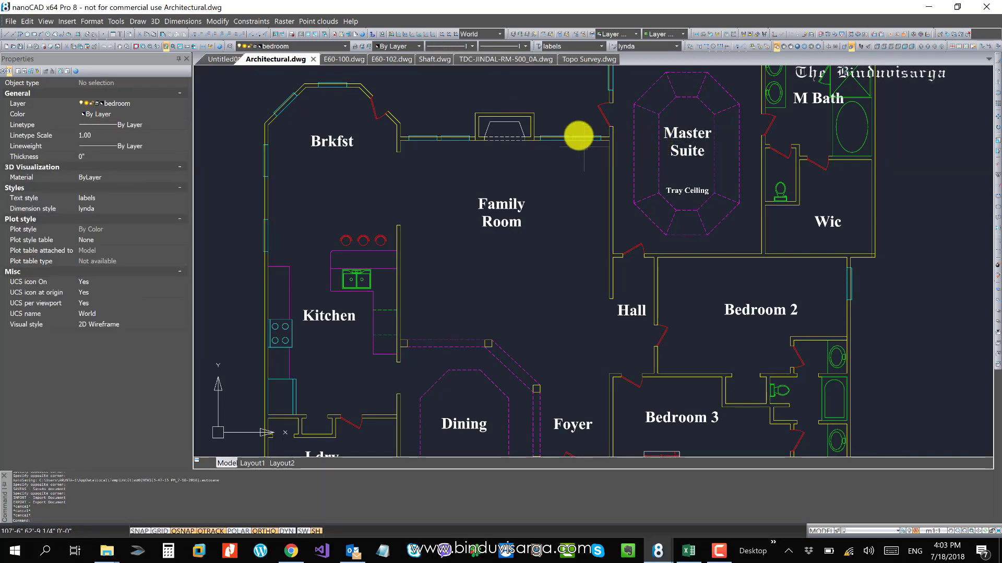
pyautogui.press('Escape')
pyautogui.press('Escape')
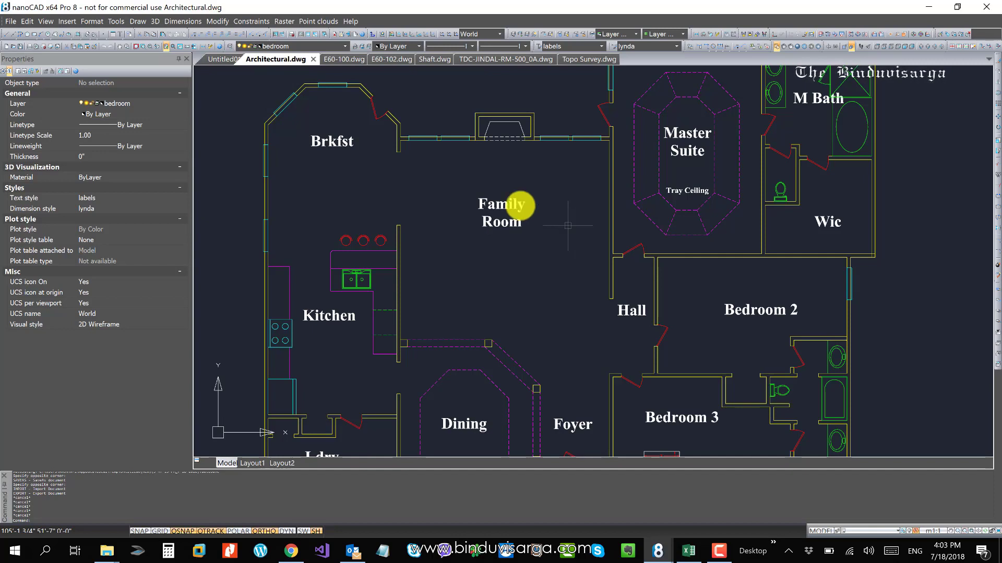
# Create a transmittal of the drawing and its two font files, saved as Architectural.zip in the personal folder on Local Disk (E:)
pyautogui.click(11, 22)
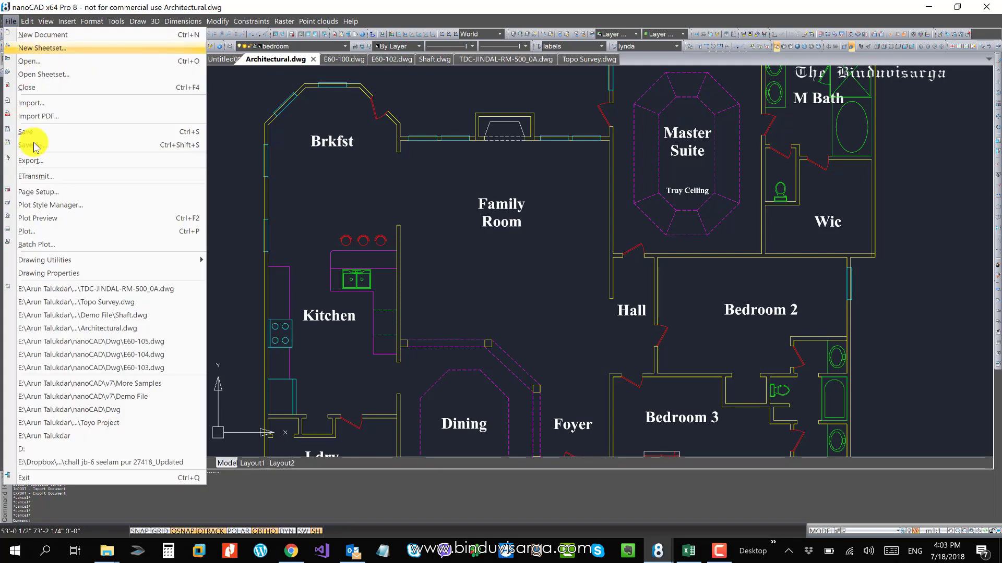
pyautogui.click(61, 176)
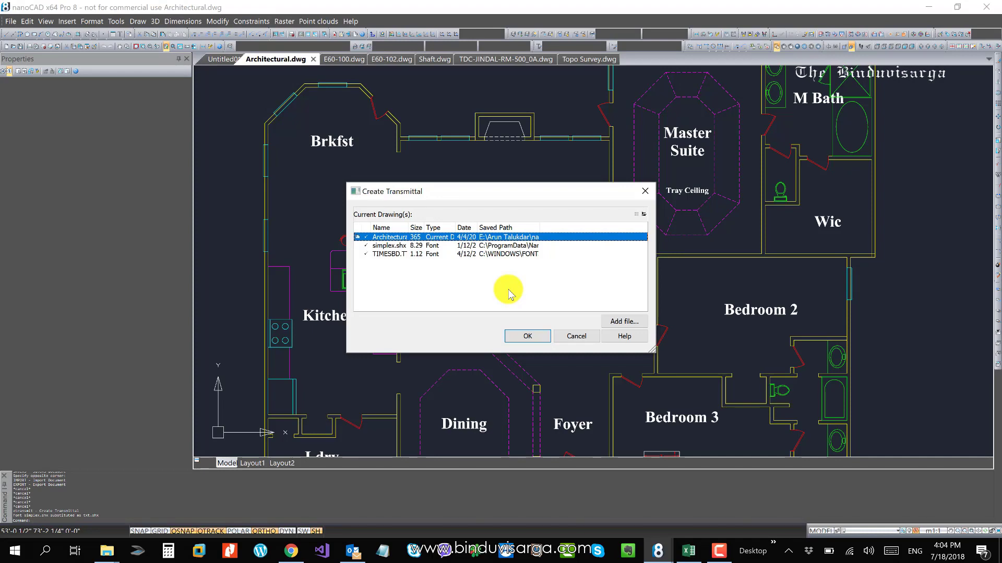
pyautogui.keyDown('shift'); pyautogui.click(438, 253); pyautogui.keyUp('shift')
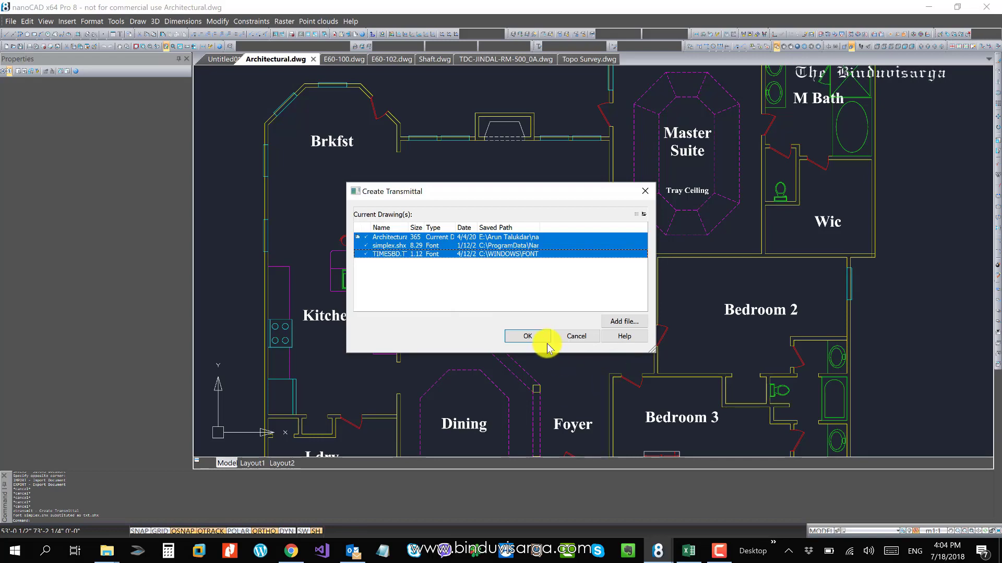
pyautogui.click(527, 336)
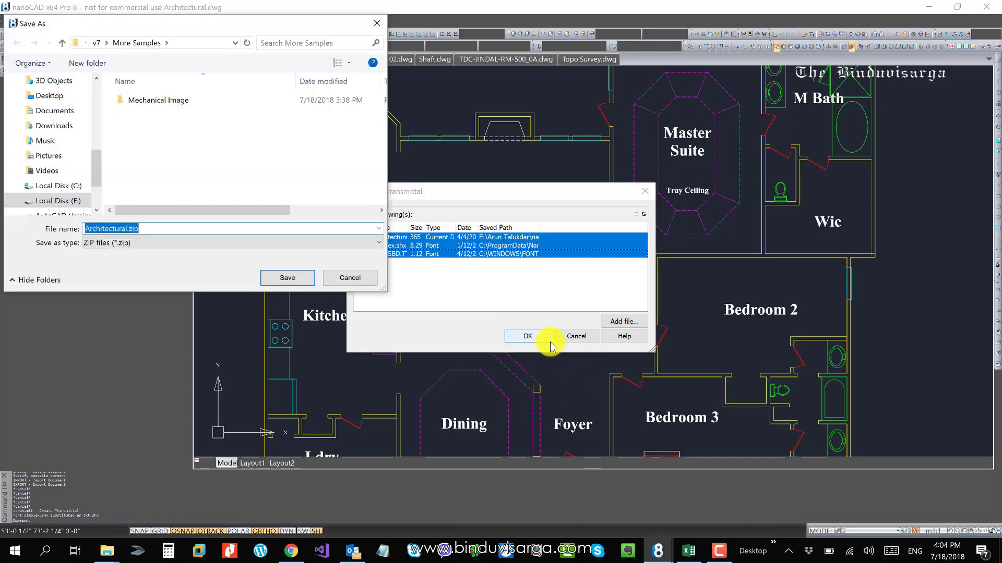
pyautogui.click(66, 204)
pyautogui.doubleClick(156, 83)
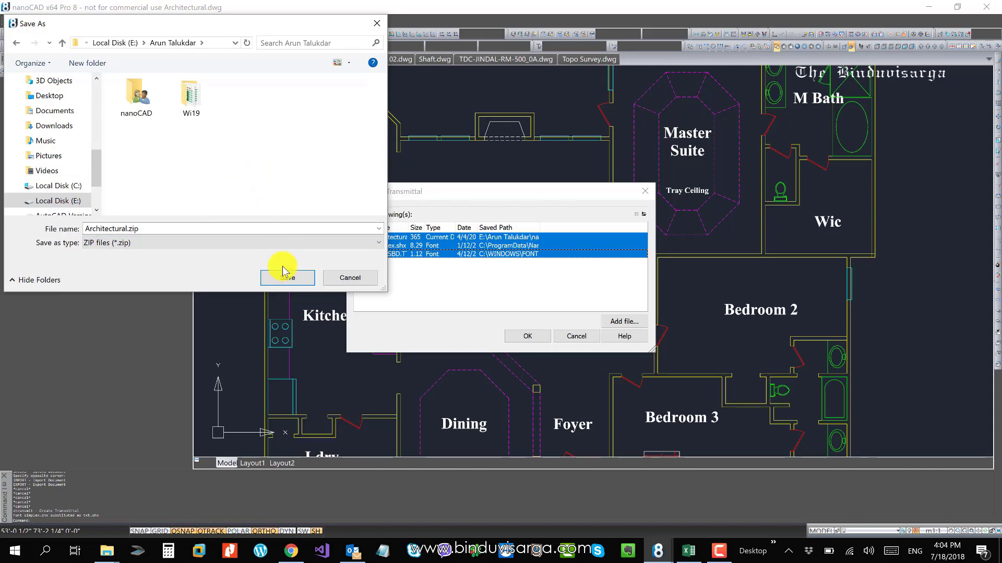
pyautogui.click(290, 281)
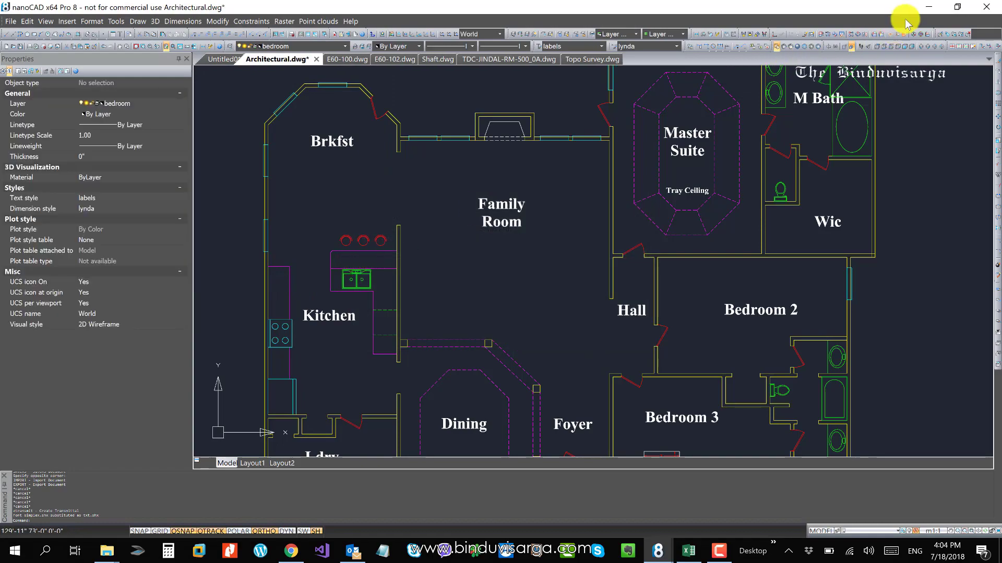
# Switch to File Explorer and locate Architectural.zip in the personal folder on Local Disk (E:)
pyautogui.click(929, 7)
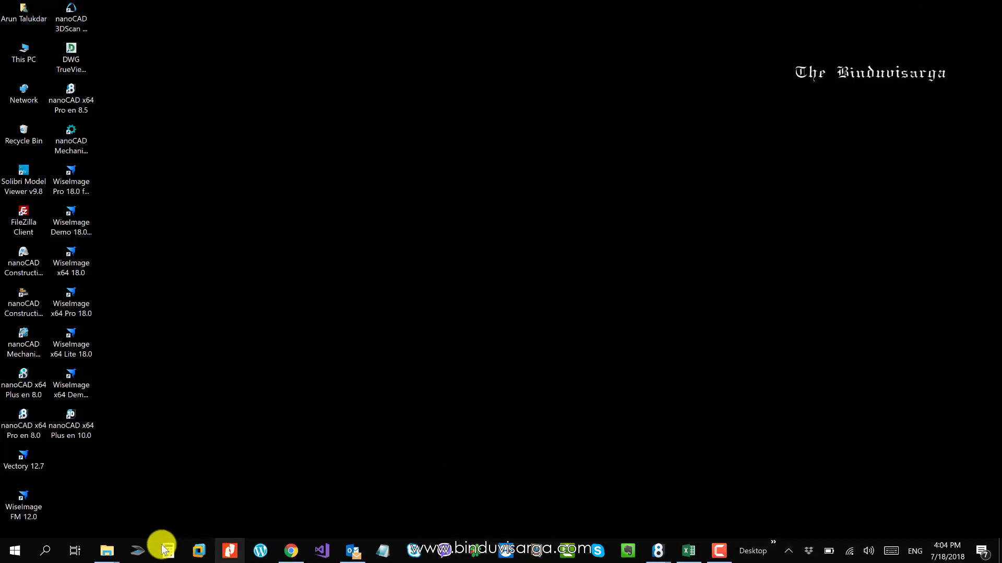
pyautogui.moveTo(111, 547)
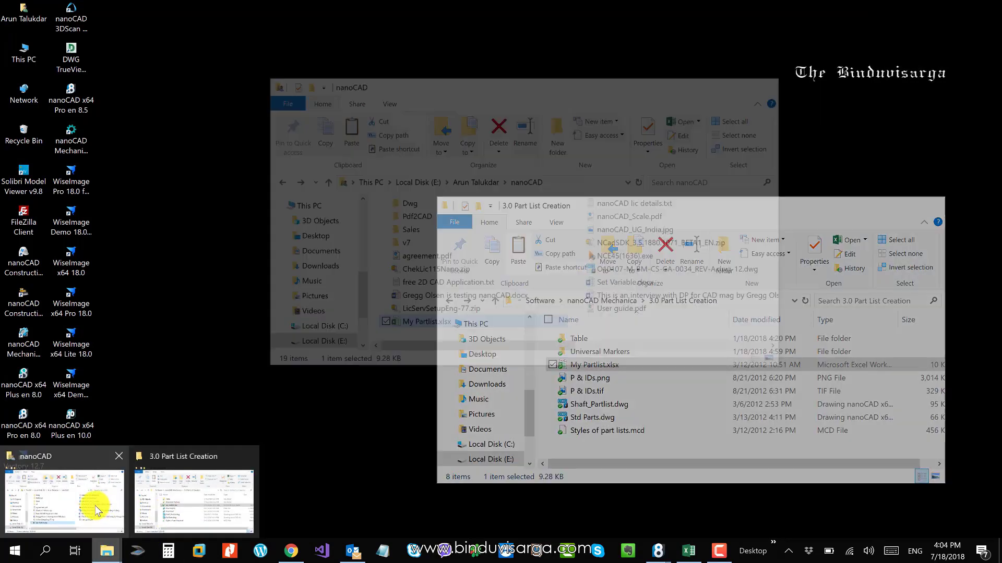
pyautogui.click(90, 509)
pyautogui.click(337, 341)
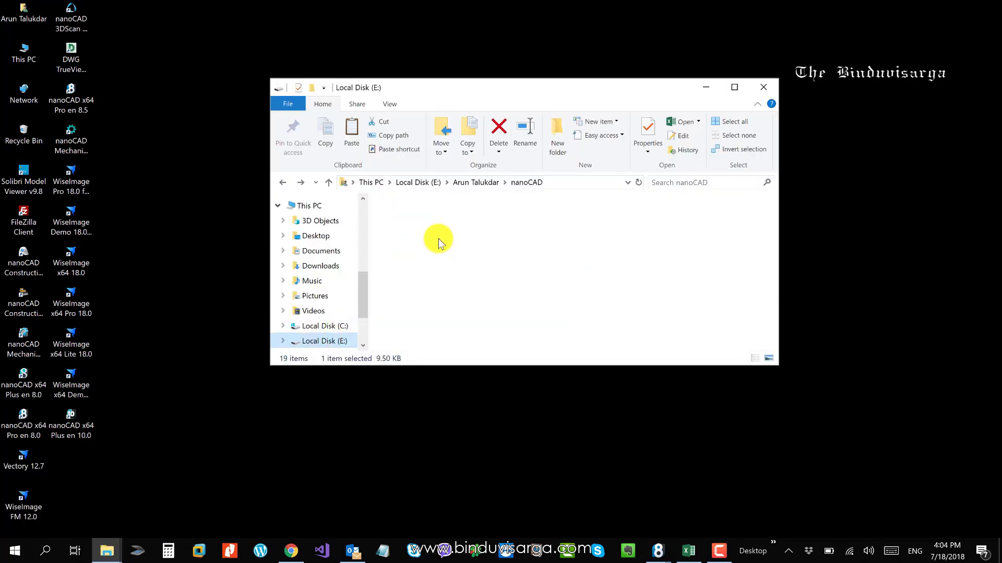
pyautogui.doubleClick(425, 204)
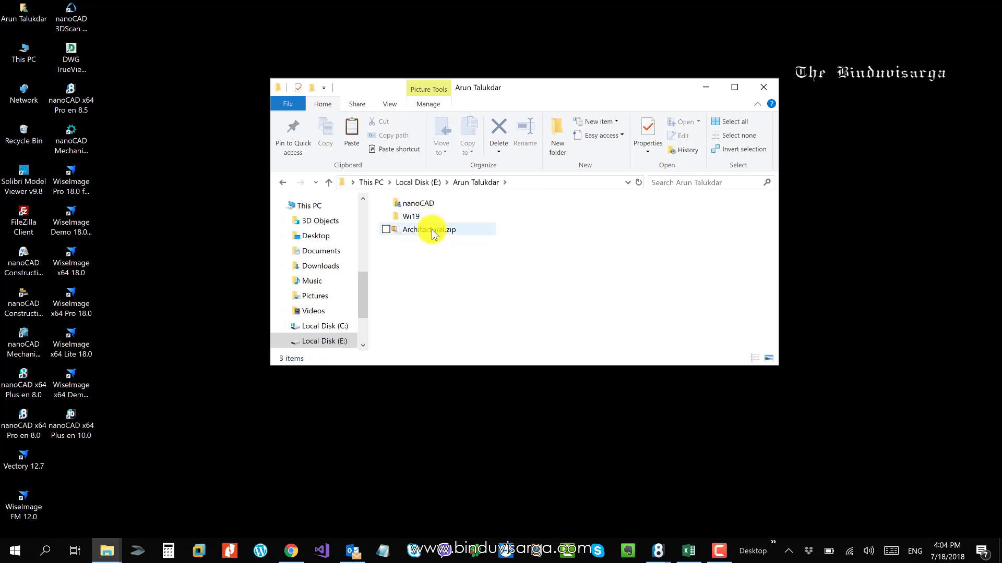
pyautogui.click(431, 229)
pyautogui.press('F2')
pyautogui.click(511, 340)
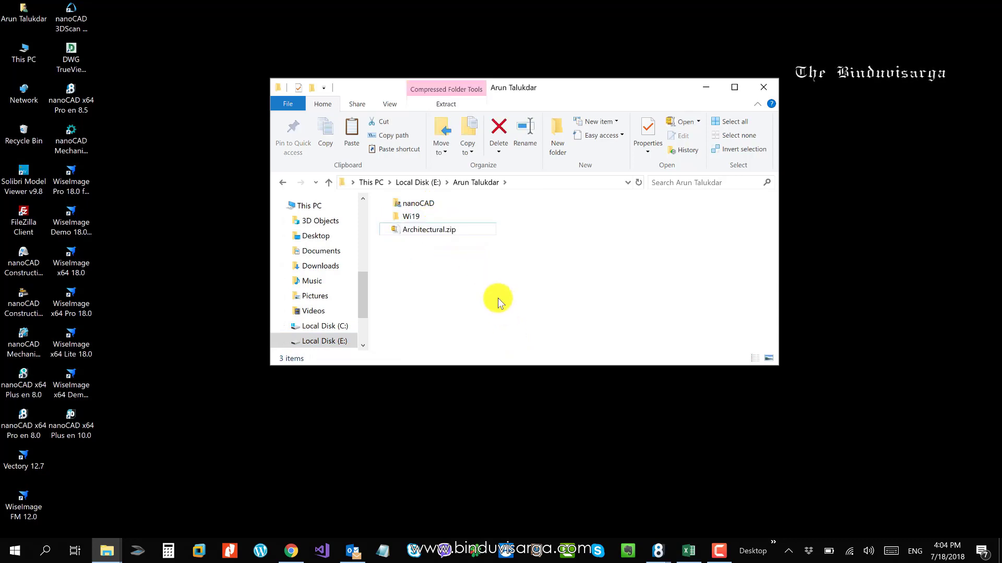
# Examine the contents of Architectural.zip, including the font files in its Fonts folder, and close the archive
pyautogui.click(452, 229)
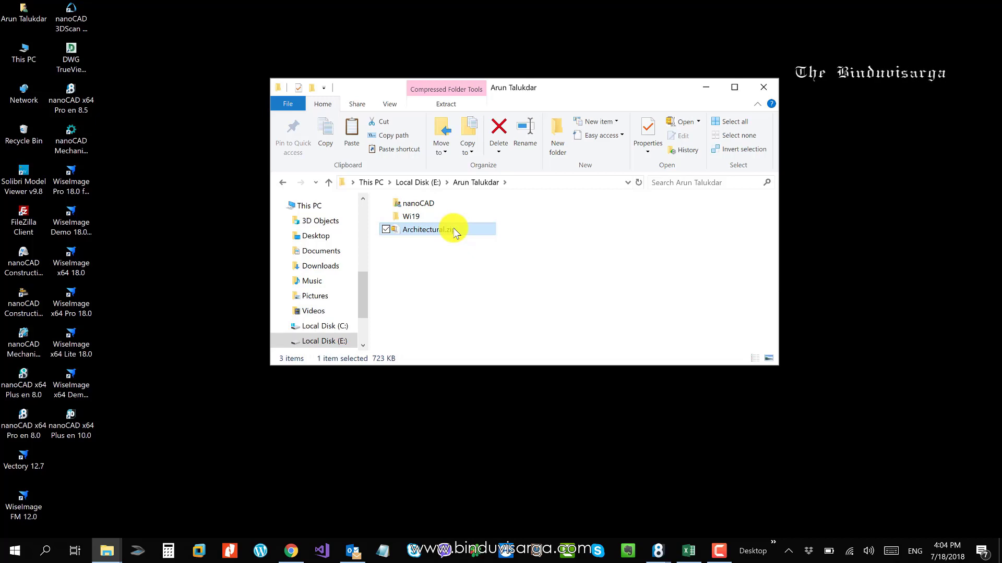
pyautogui.doubleClick(453, 230)
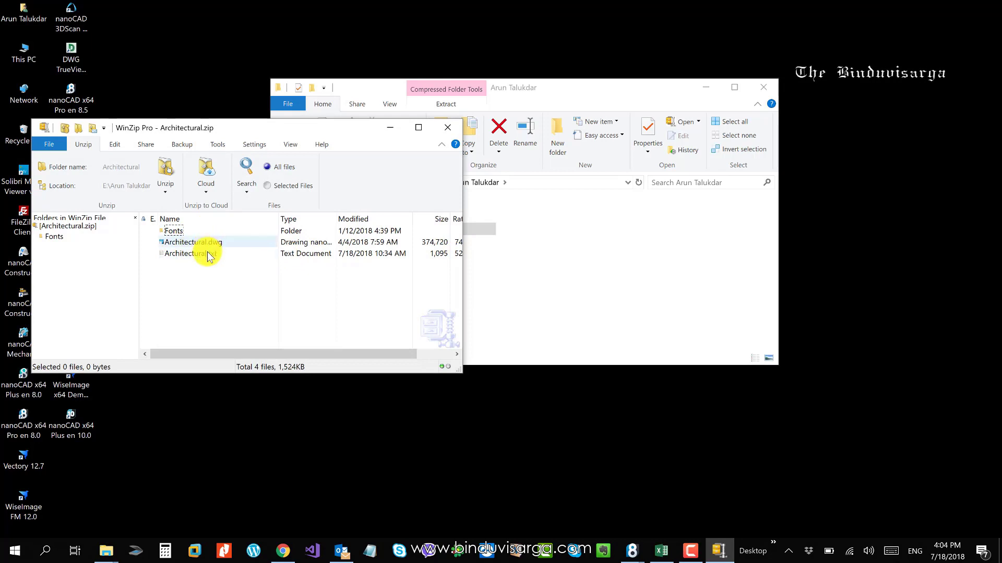
pyautogui.doubleClick(174, 230)
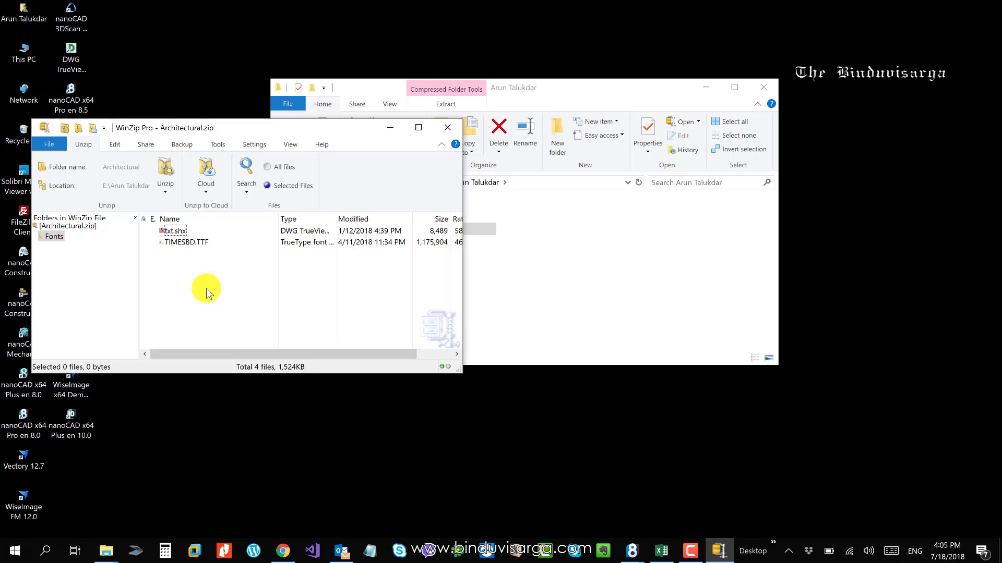
pyautogui.click(447, 127)
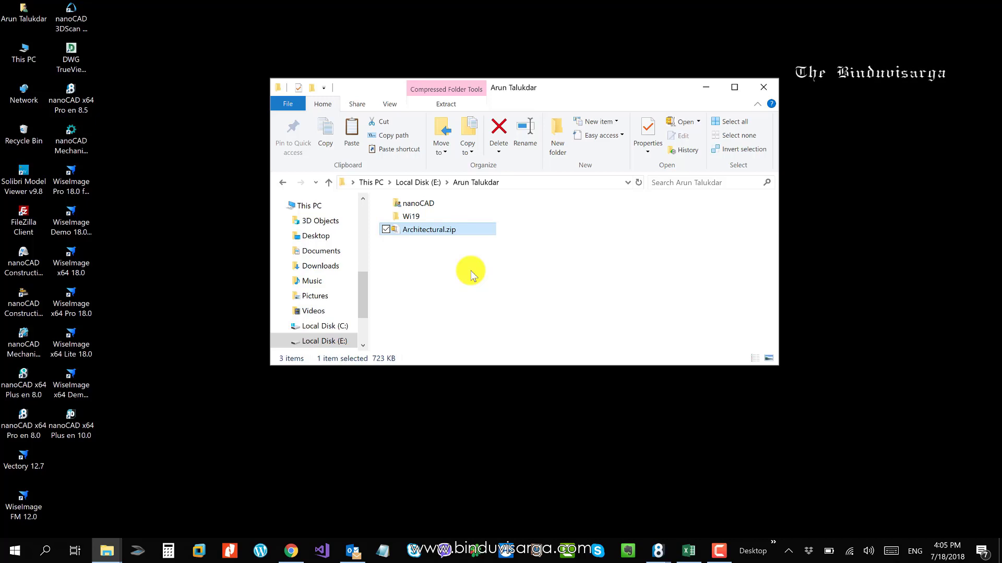
# Switch back to nanoCAD and audit the Architectural.dwg drawing, answering Yes to fixing errors
pyautogui.click(658, 545)
pyautogui.click(249, 478)
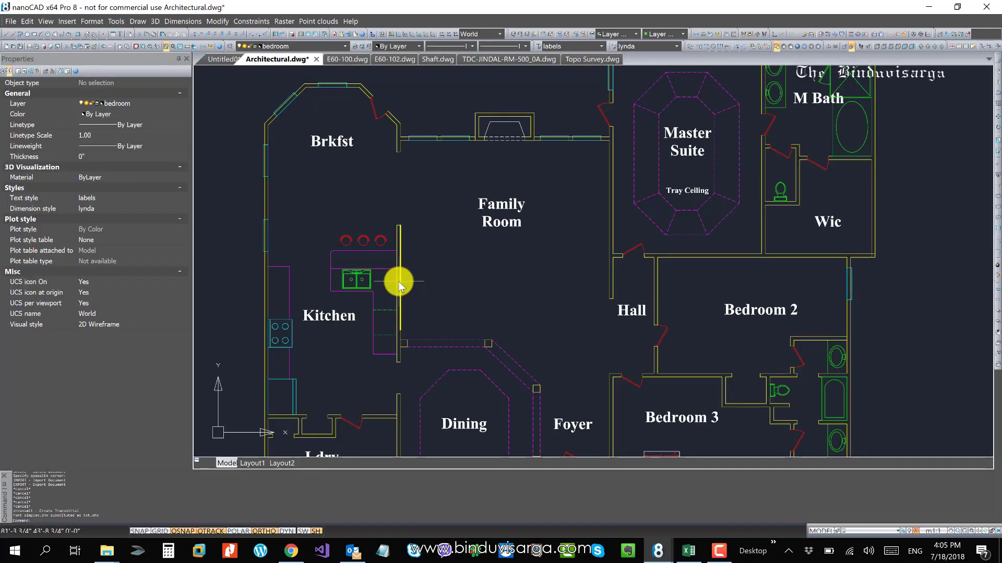
pyautogui.moveTo(400, 286)
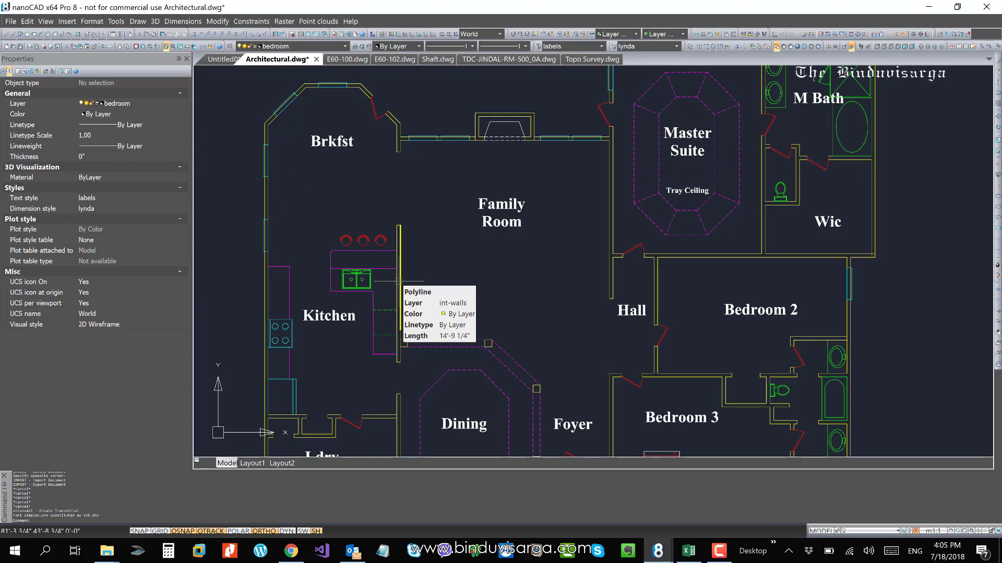
pyautogui.click(12, 22)
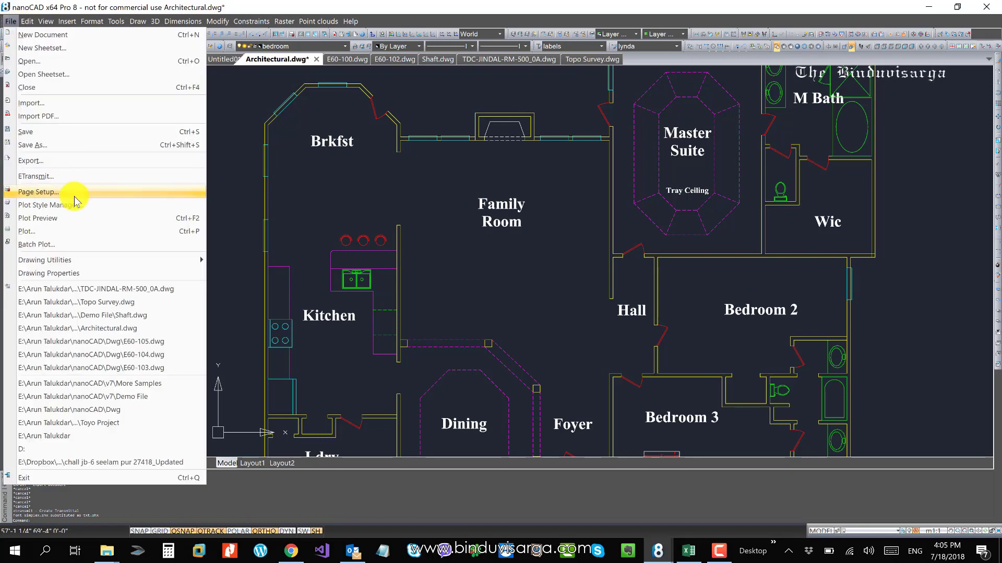
pyautogui.moveTo(69, 261)
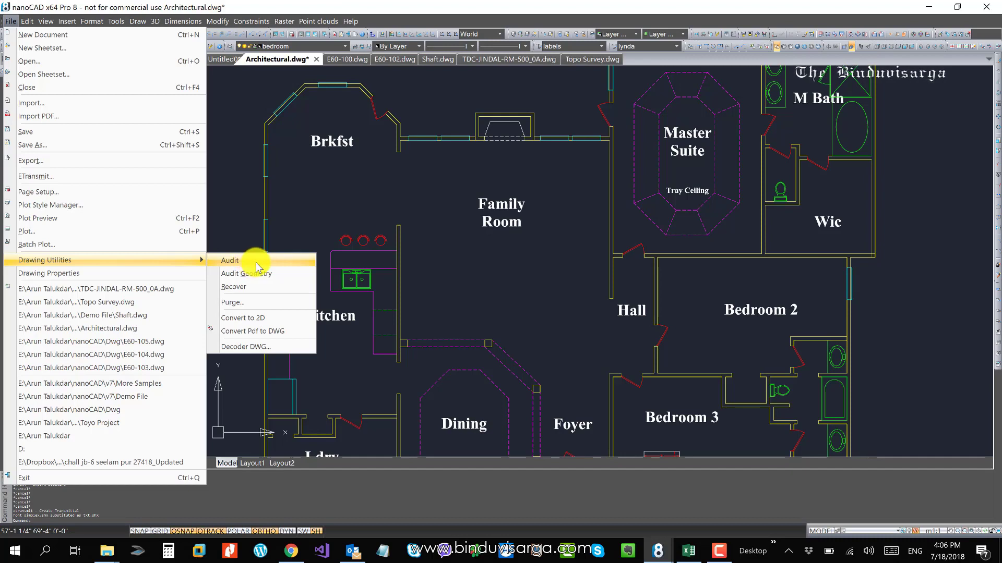
pyautogui.click(251, 262)
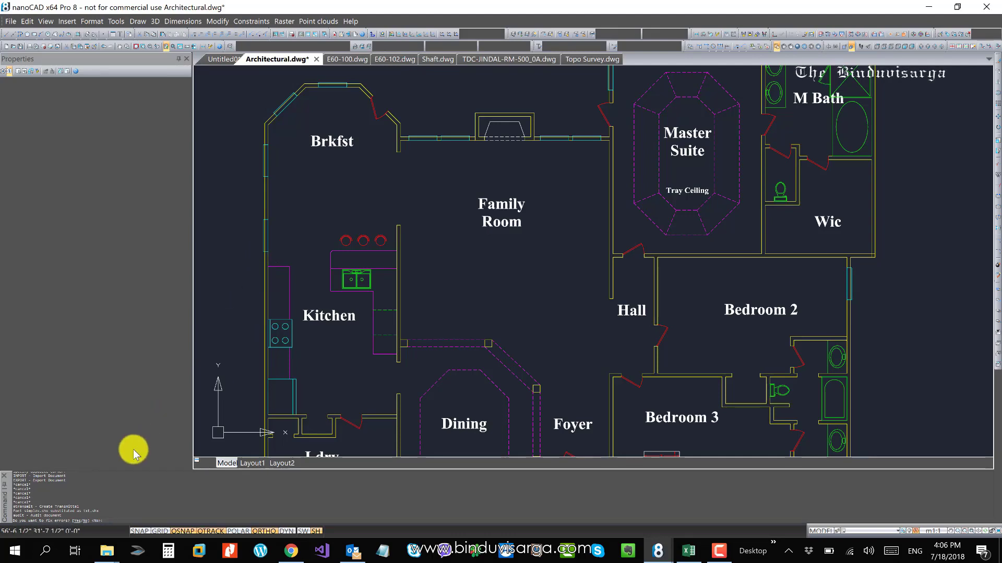
pyautogui.click(75, 522)
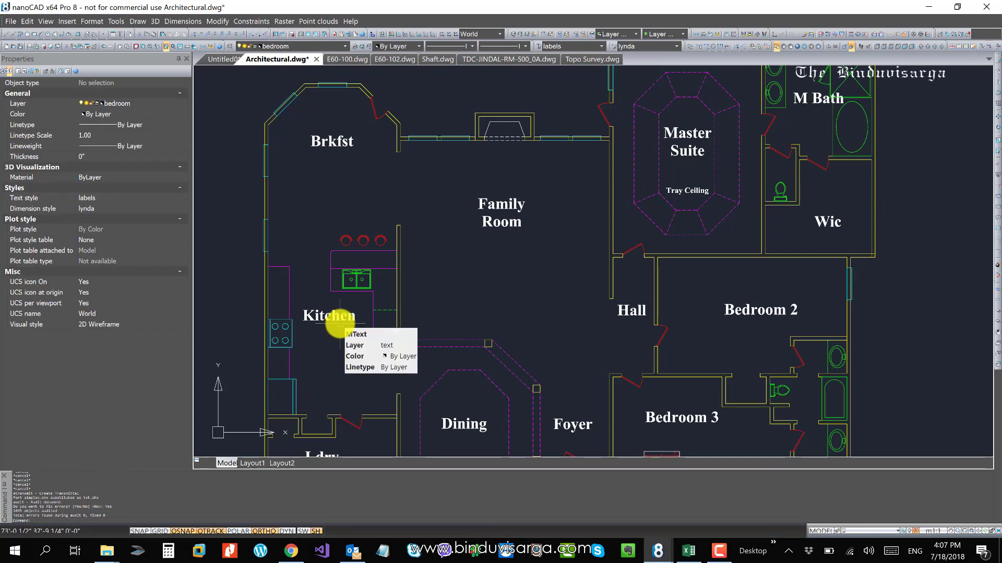
# Review the audit report in the expanded command history, then close the history window
pyautogui.press('F2')
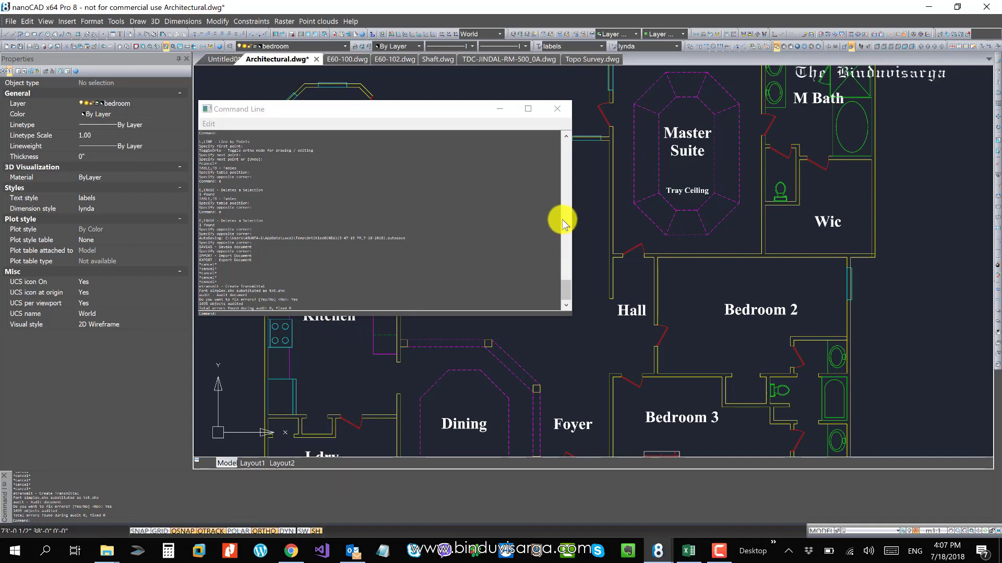
pyautogui.click(552, 297)
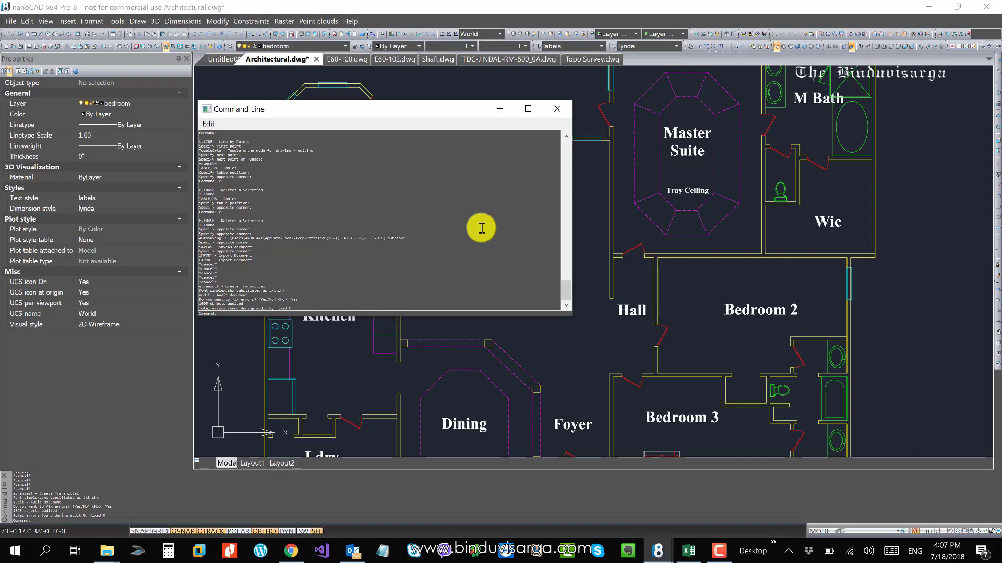
pyautogui.click(558, 108)
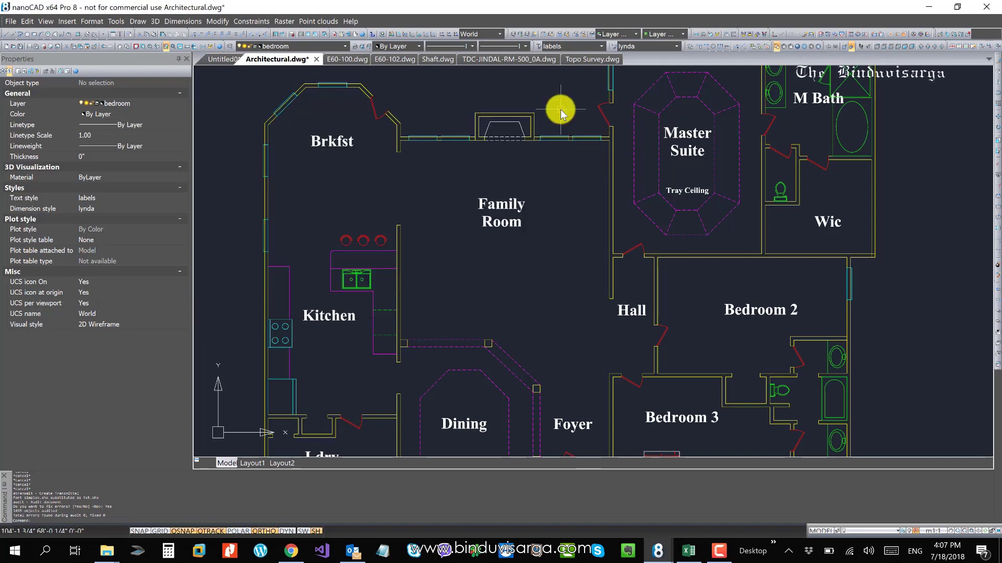
# Convert the entire floor plan to 2D, selecting all its objects with a window around the house
pyautogui.click(11, 20)
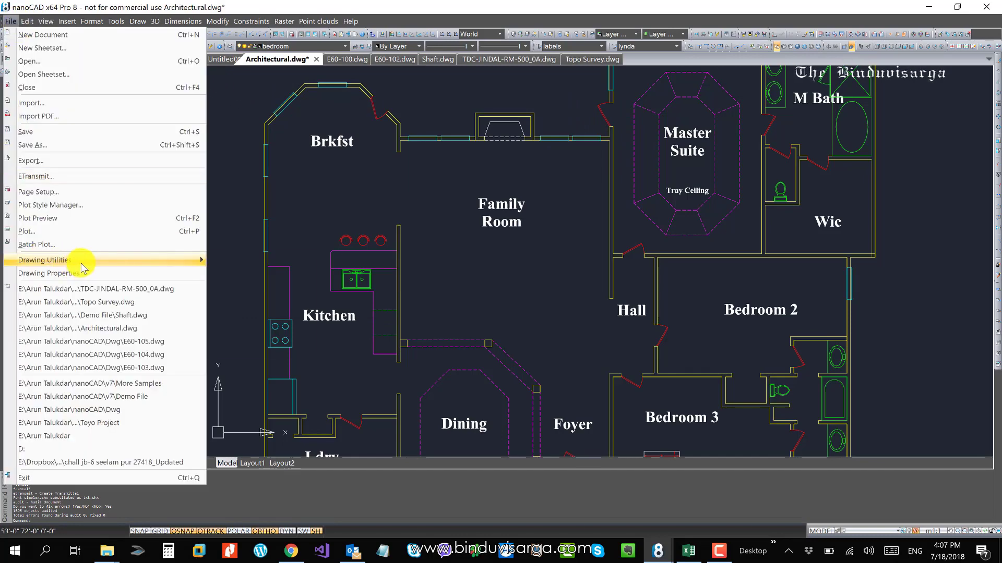
pyautogui.moveTo(89, 261)
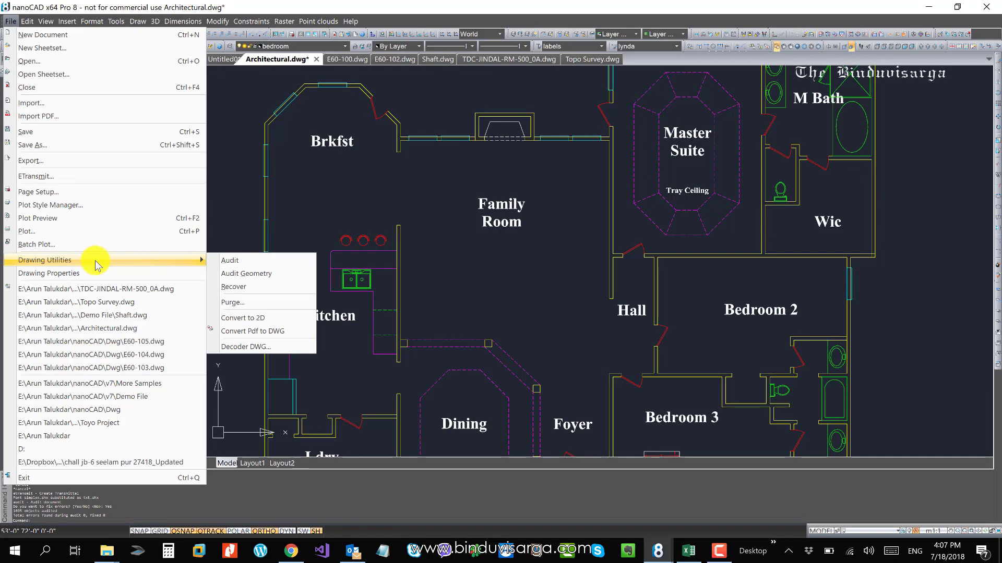
pyautogui.click(263, 323)
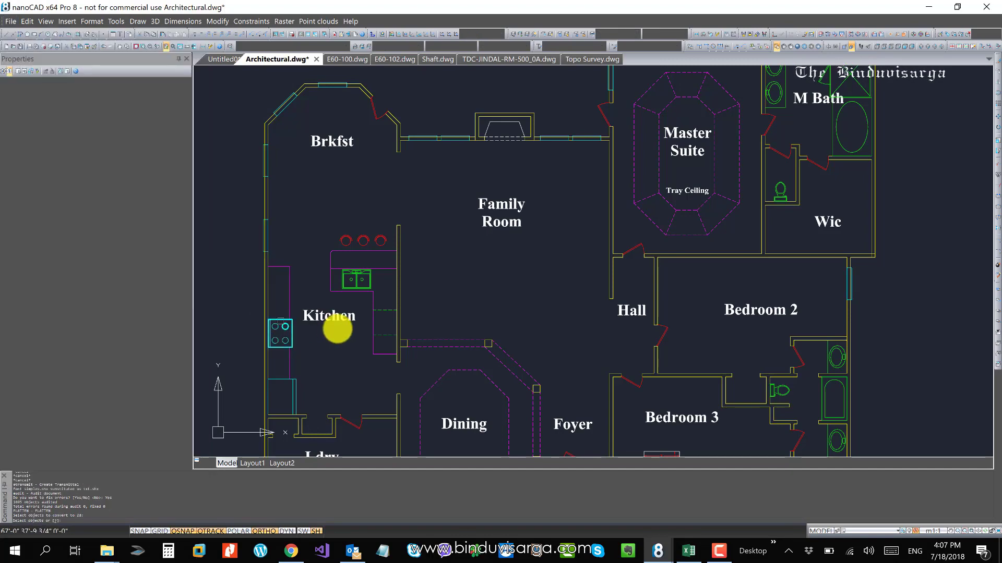
pyautogui.scroll(-4, 429, 172)
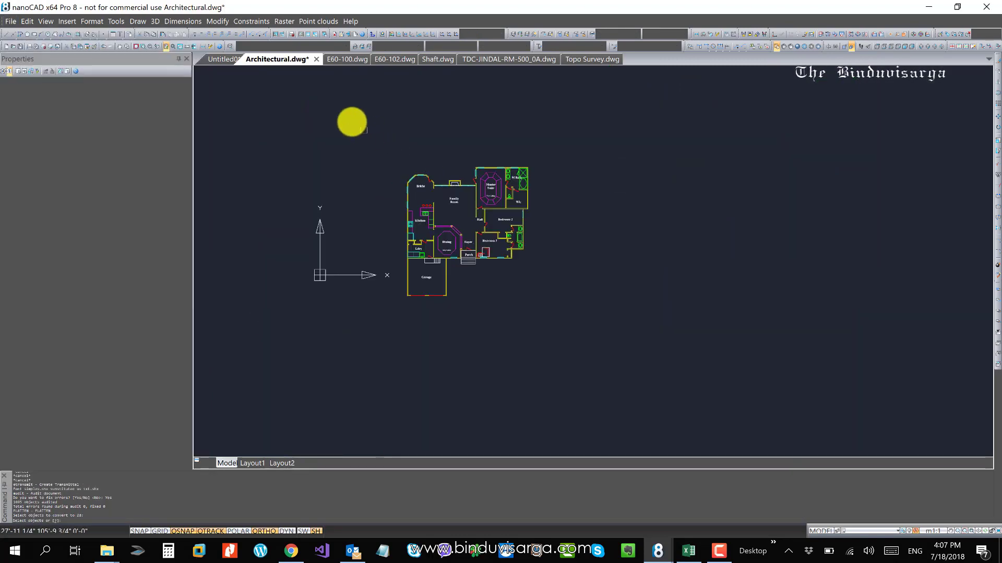
pyautogui.click(353, 122)
pyautogui.click(615, 382)
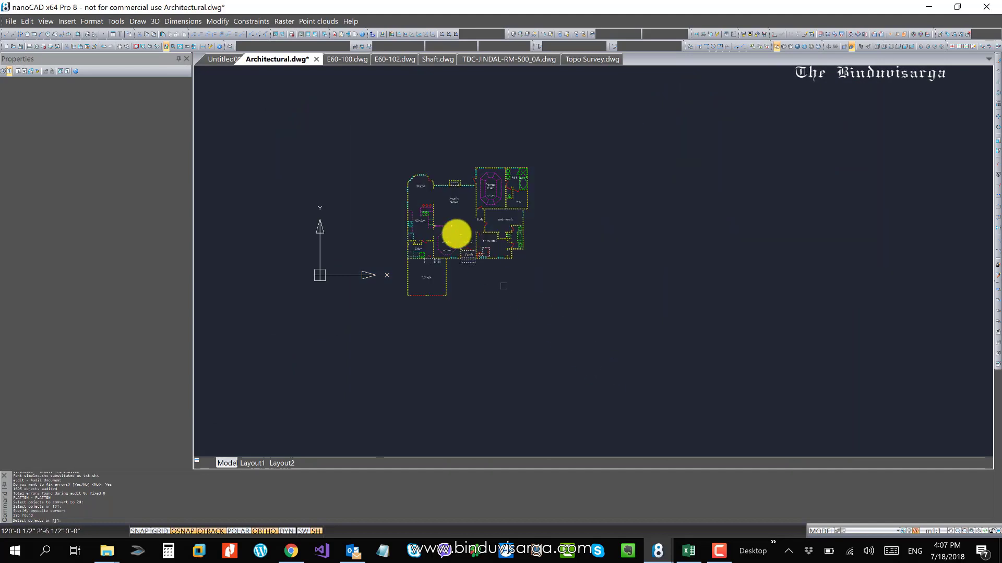
pyautogui.scroll(3, 452, 227)
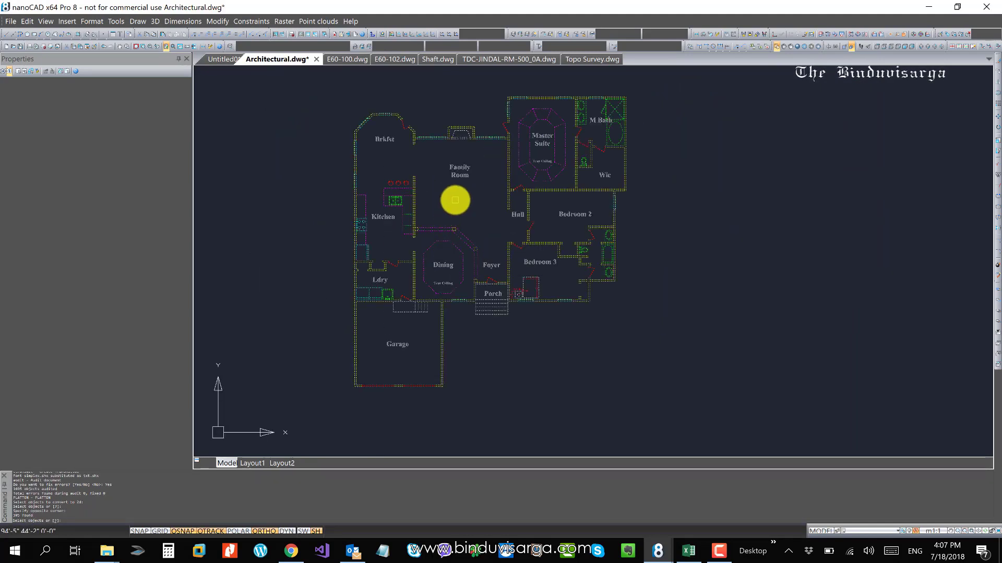
pyautogui.press('Return')
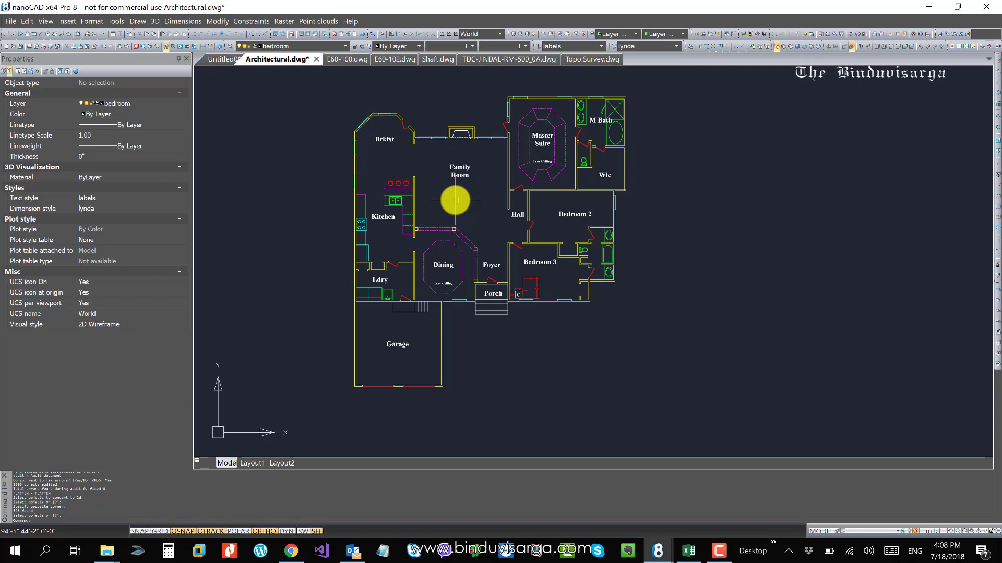
pyautogui.click(10, 22)
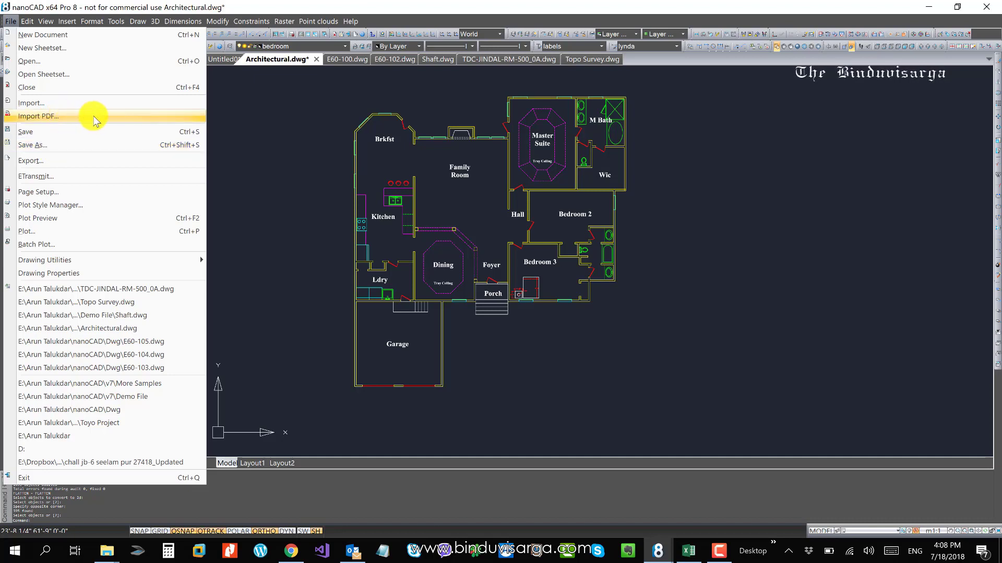
pyautogui.click(232, 145)
pyautogui.click(304, 237)
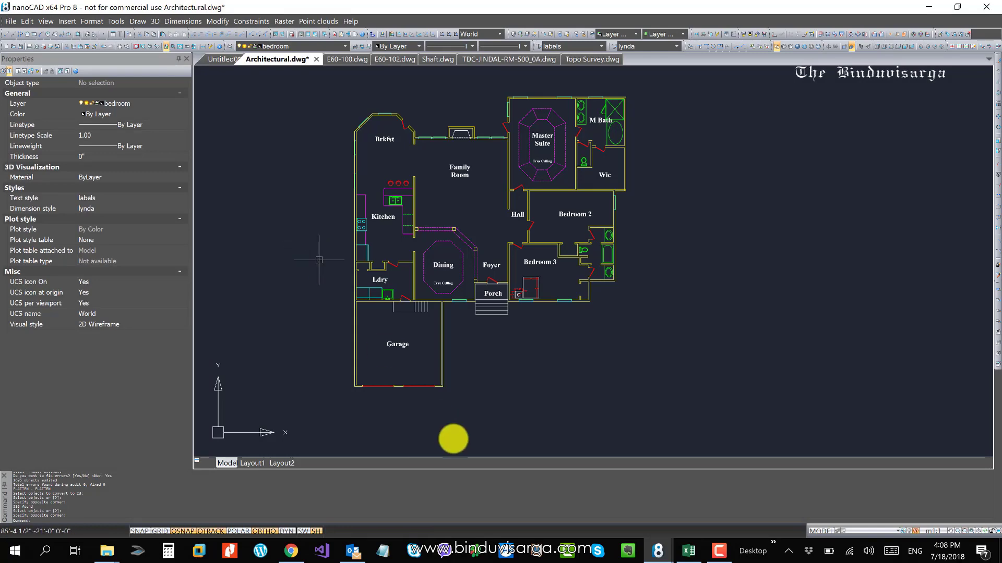
# Open Pipe_Planx0056.pdf from the nanoCAD folder's Pdf2CAD subfolder, examine the plan's linework and labels up close, and return to the drawing
pyautogui.moveTo(112, 555)
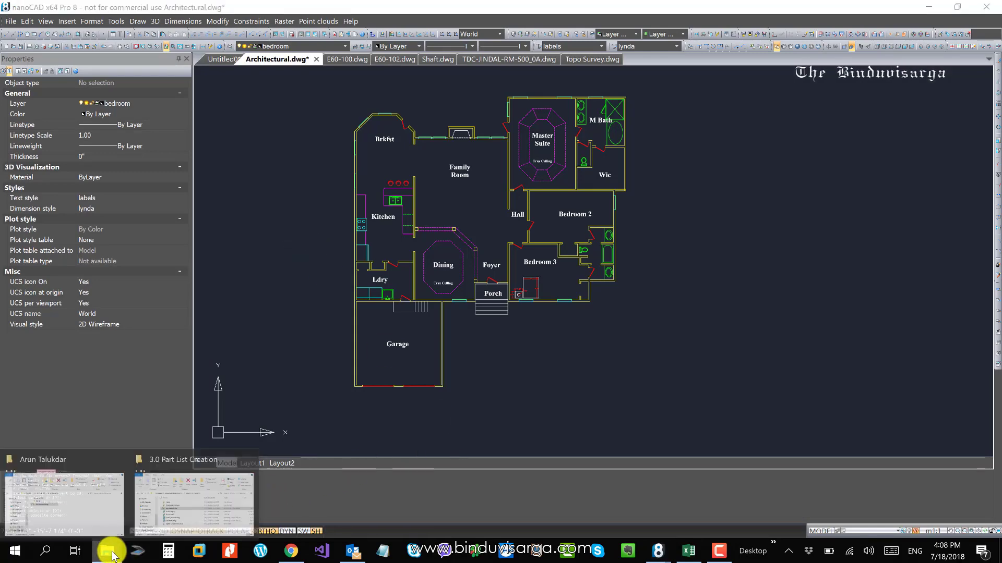
pyautogui.click(92, 518)
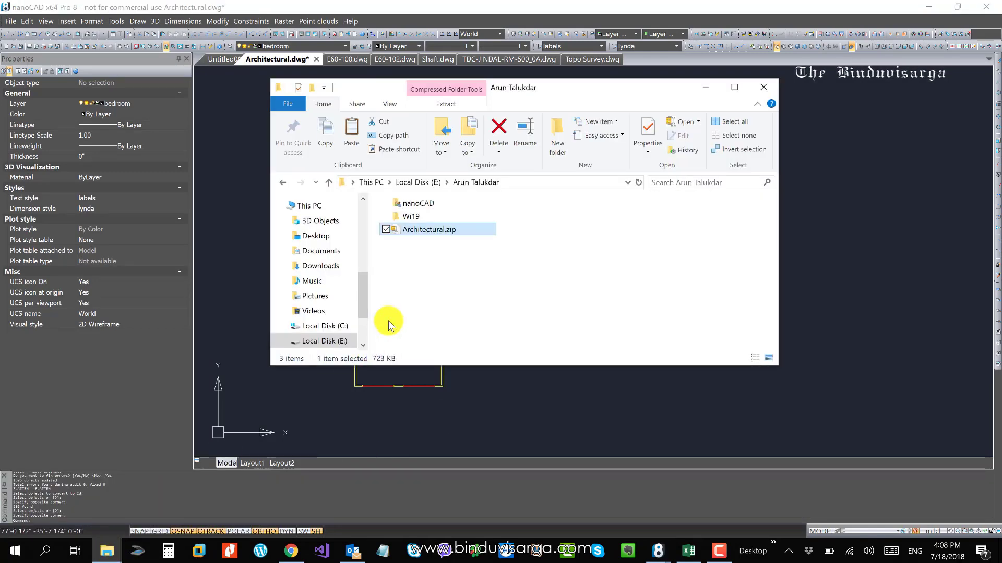
pyautogui.doubleClick(422, 207)
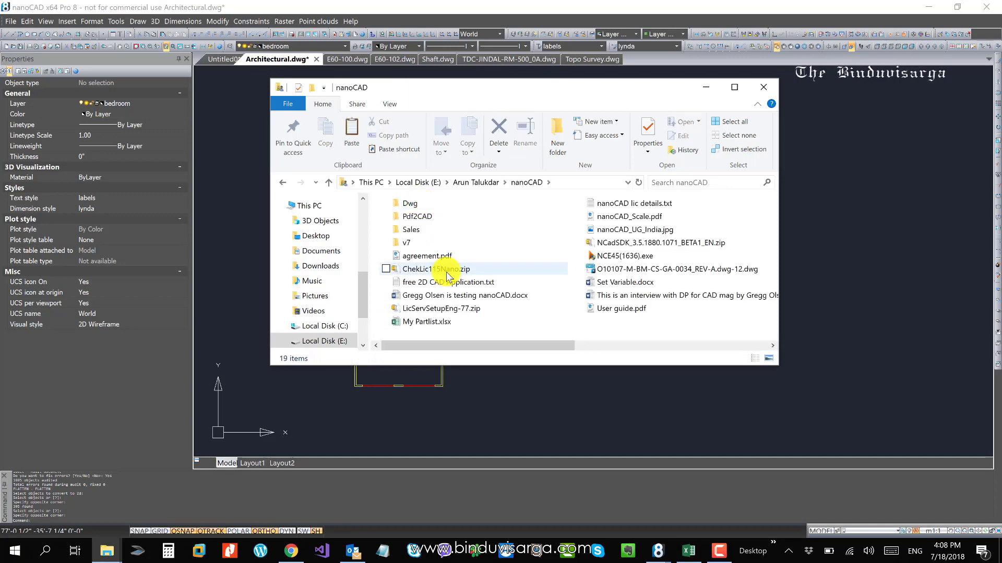
pyautogui.doubleClick(424, 218)
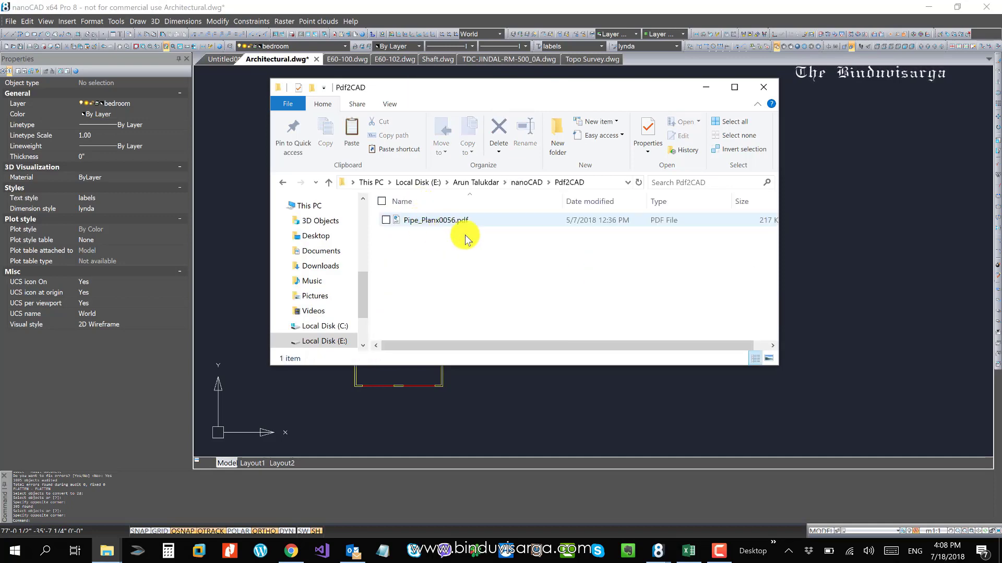
pyautogui.doubleClick(442, 221)
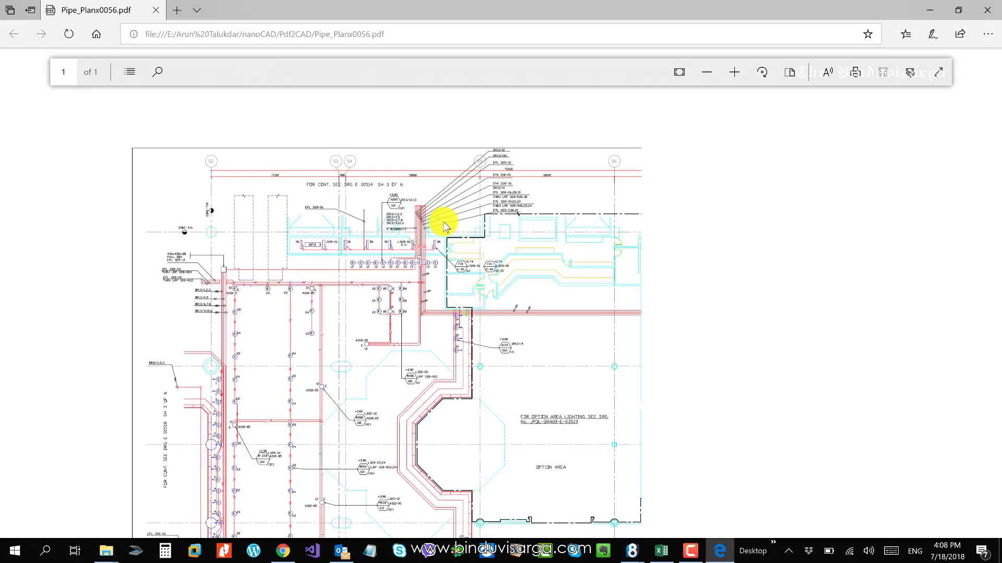
pyautogui.keyDown('ctrl'); pyautogui.scroll(2, 352, 253); pyautogui.keyUp('ctrl')
pyautogui.keyDown('ctrl'); pyautogui.scroll(2, 352, 253); pyautogui.keyUp('ctrl')
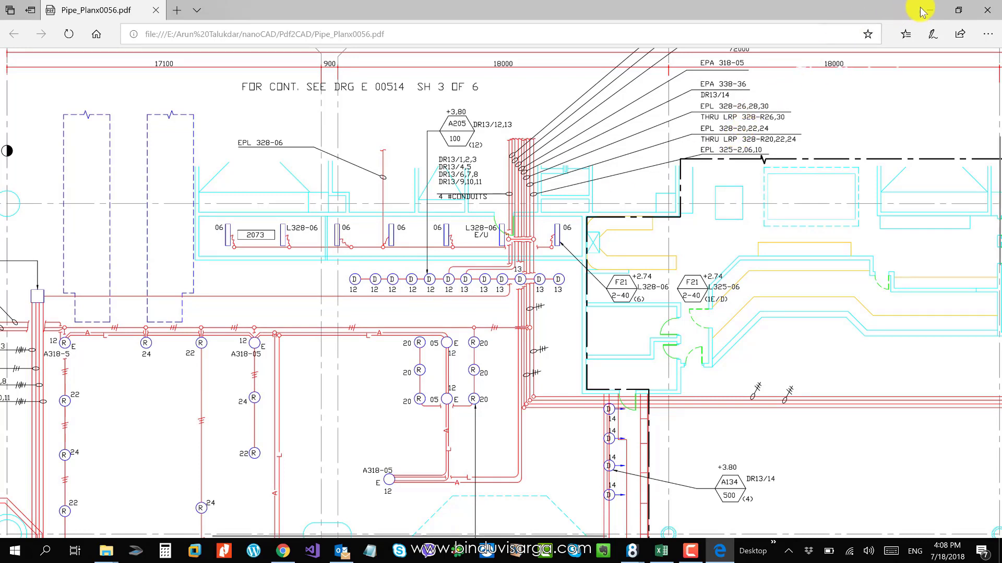
pyautogui.click(987, 10)
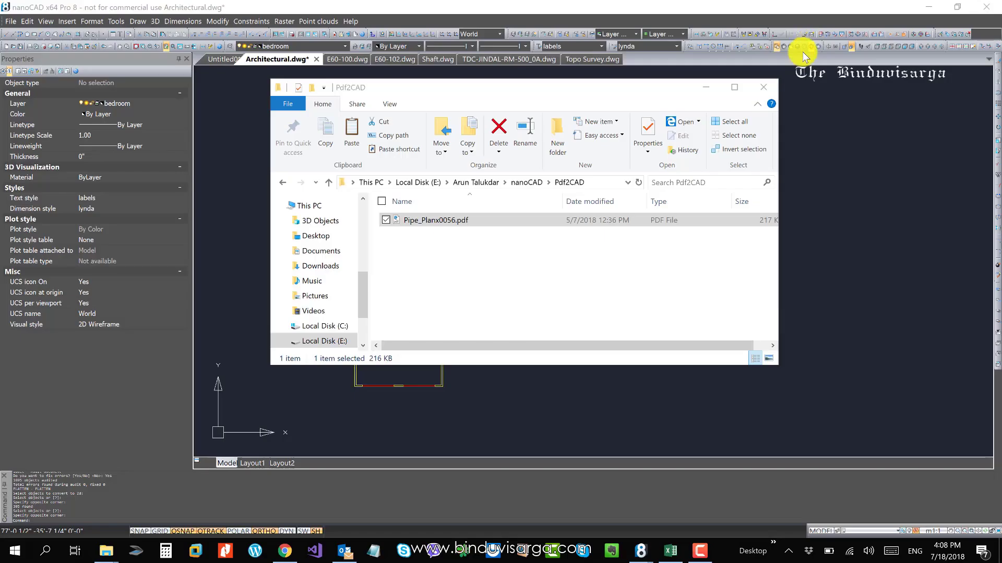
pyautogui.click(709, 93)
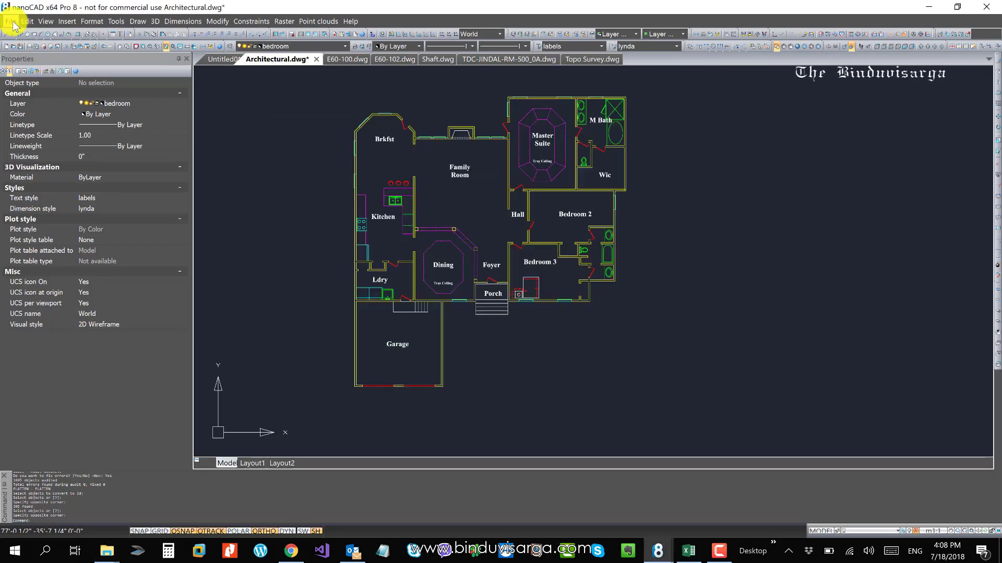
# Start a PDF import into the drawing, choosing Pipe_Planx0056.pdf from the nanoCAD folder's Pdf2CAD subfolder
pyautogui.click(11, 21)
pyautogui.click(42, 116)
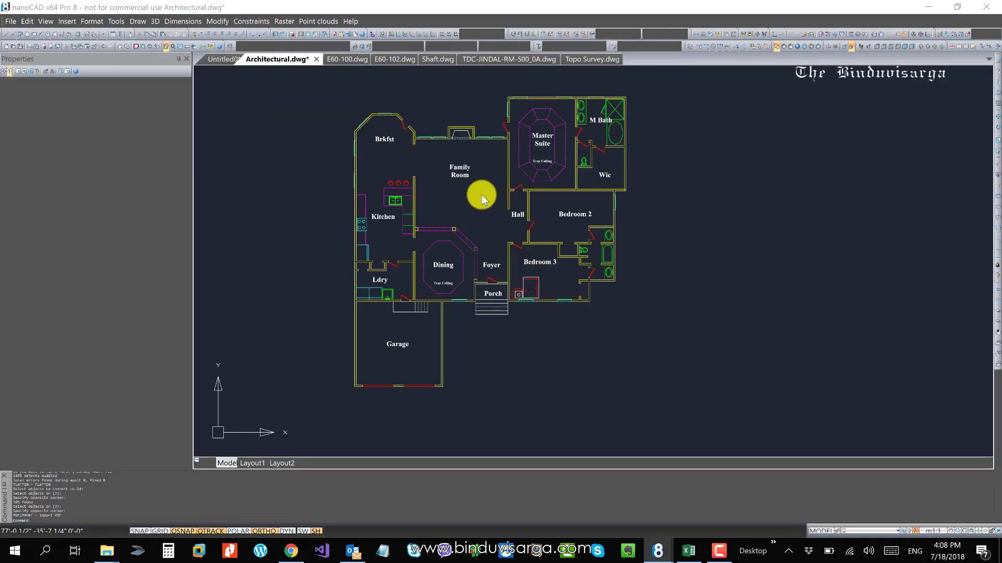
pyautogui.doubleClick(137, 99)
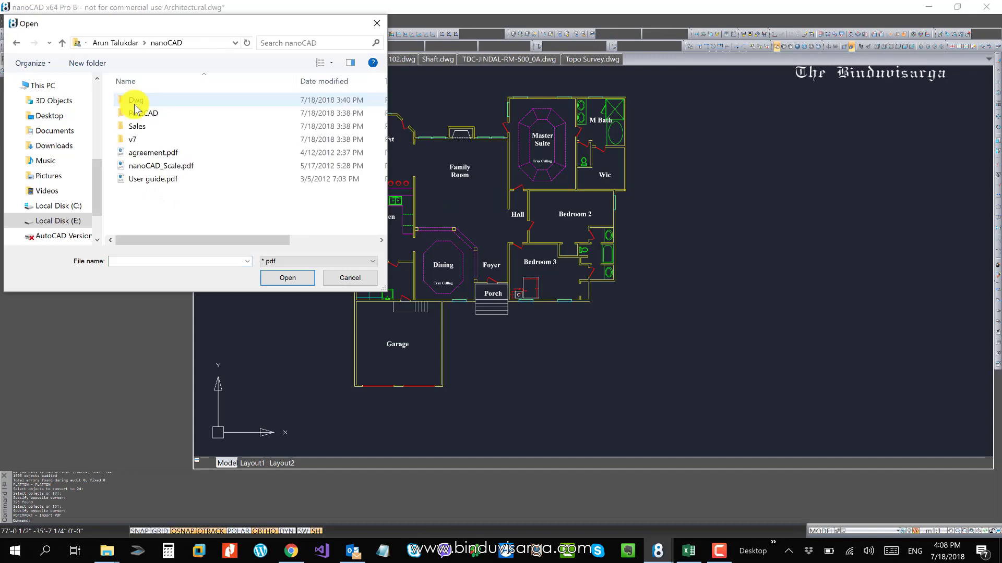
pyautogui.doubleClick(144, 113)
pyautogui.click(162, 101)
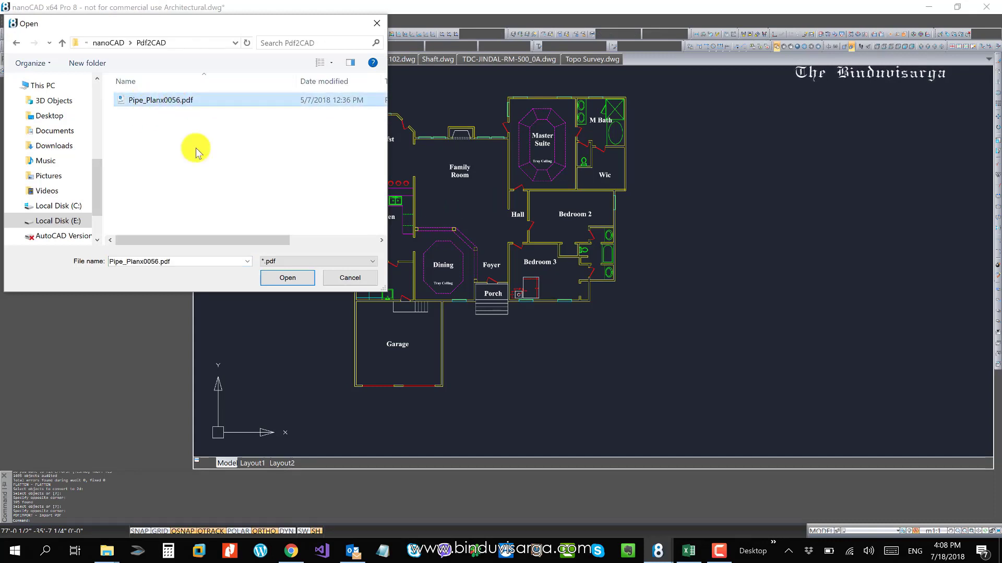
pyautogui.click(292, 278)
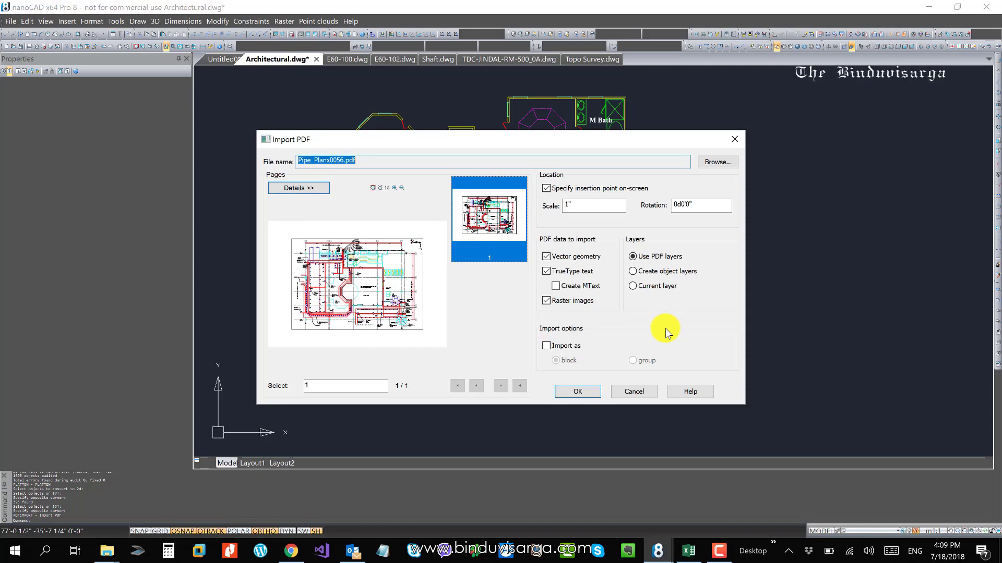
# Import the PDF page with its vector geometry, TrueType text, raster images and PDF layers, placing it in the empty area right of the house
pyautogui.click(578, 392)
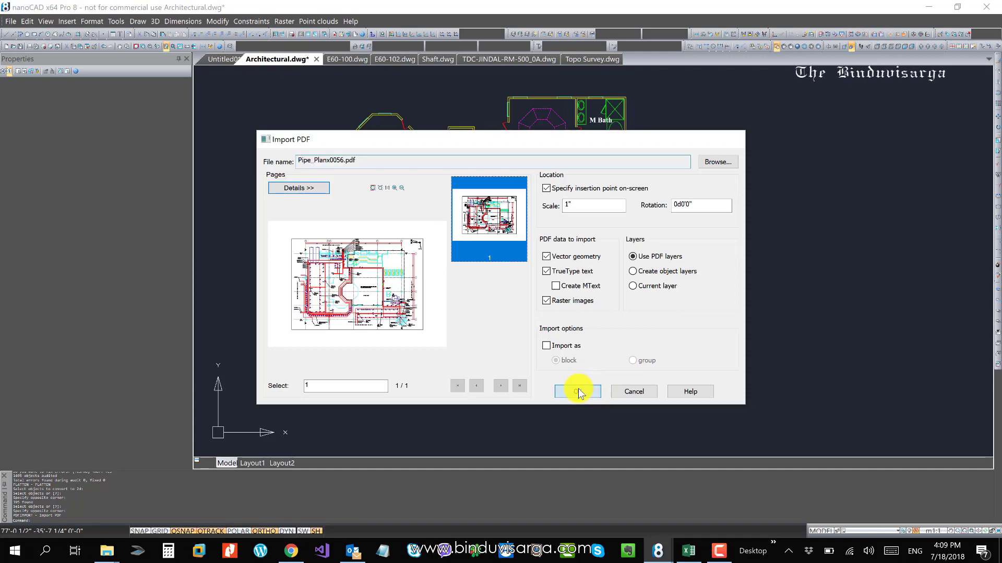
pyautogui.moveTo(728, 255); pyautogui.dragTo(609, 333, button='middle')
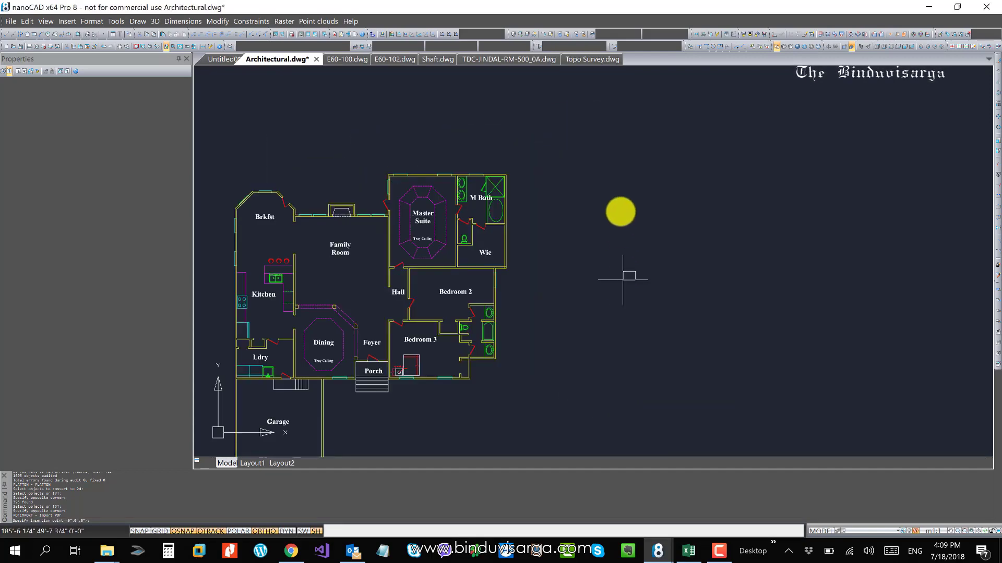
pyautogui.click(622, 201)
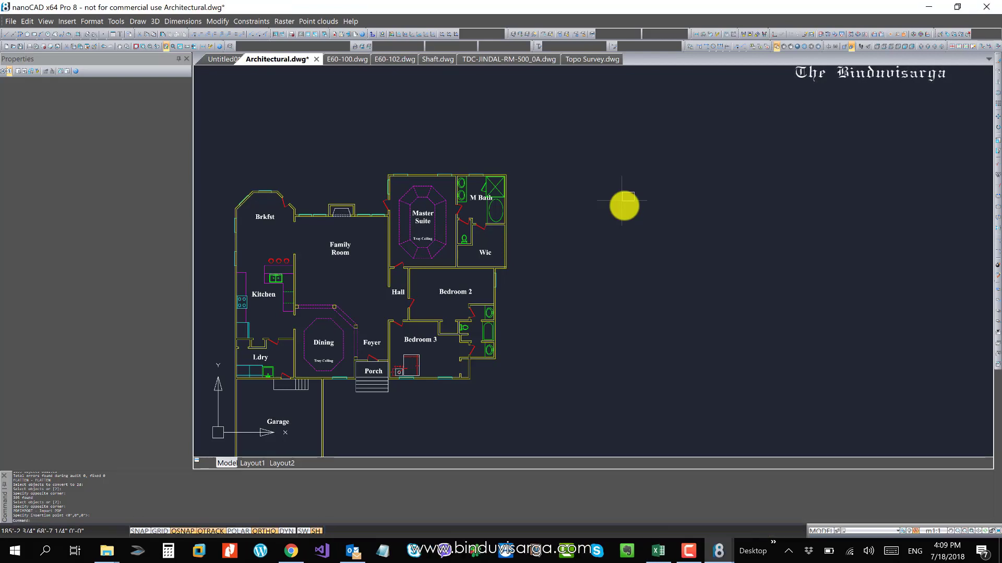
# Examine the imported pipe plan's linework and labels up close beside the floor plan
pyautogui.scroll(2, 631, 197)
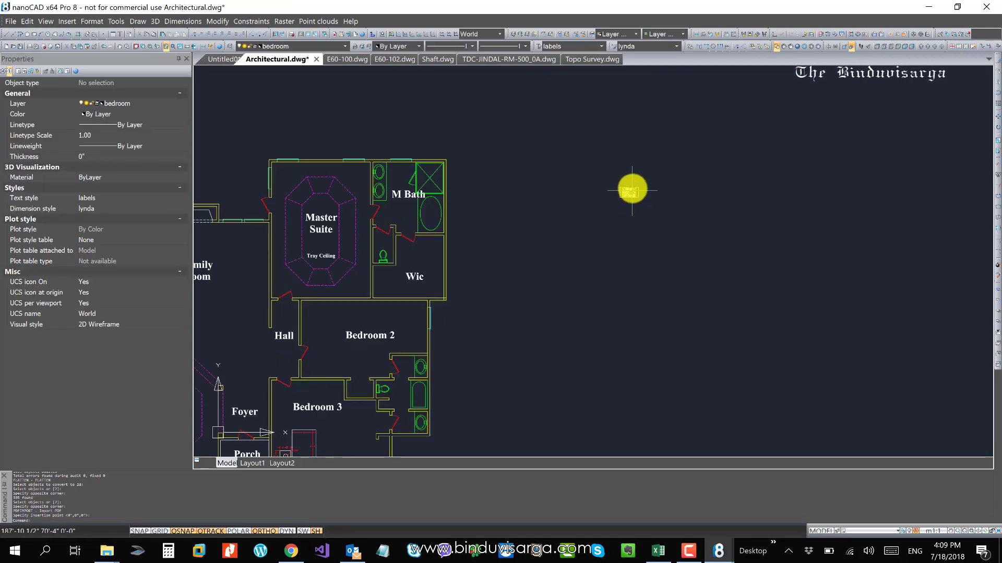
pyautogui.scroll(-6, 615, 196)
pyautogui.scroll(4, 594, 168)
pyautogui.scroll(3, 595, 169)
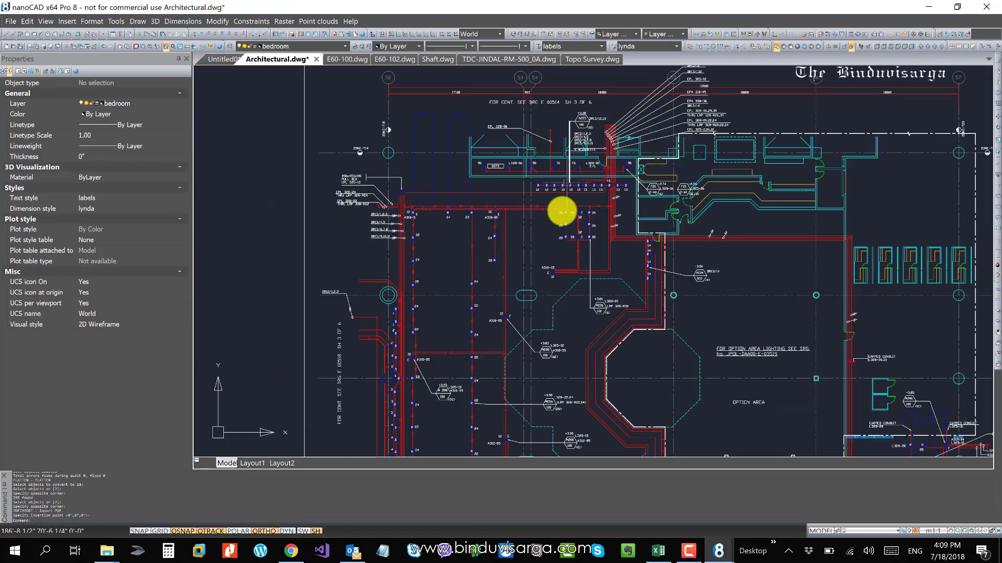
pyautogui.scroll(1, 427, 154)
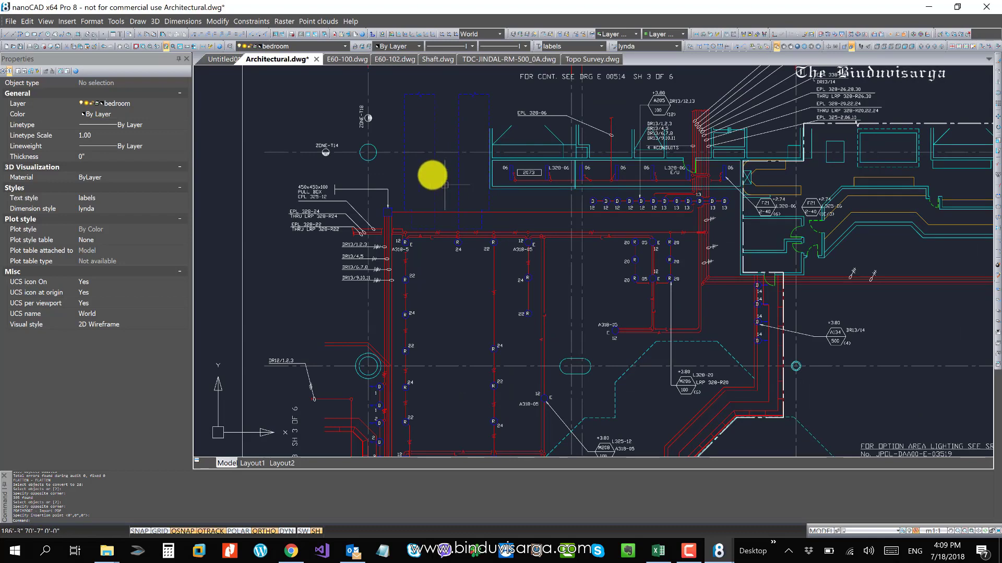
pyautogui.scroll(-2, 432, 175)
pyautogui.scroll(1, 552, 153)
pyautogui.moveTo(603, 297); pyautogui.dragTo(583, 197, button='middle')
pyautogui.scroll(3, 582, 204)
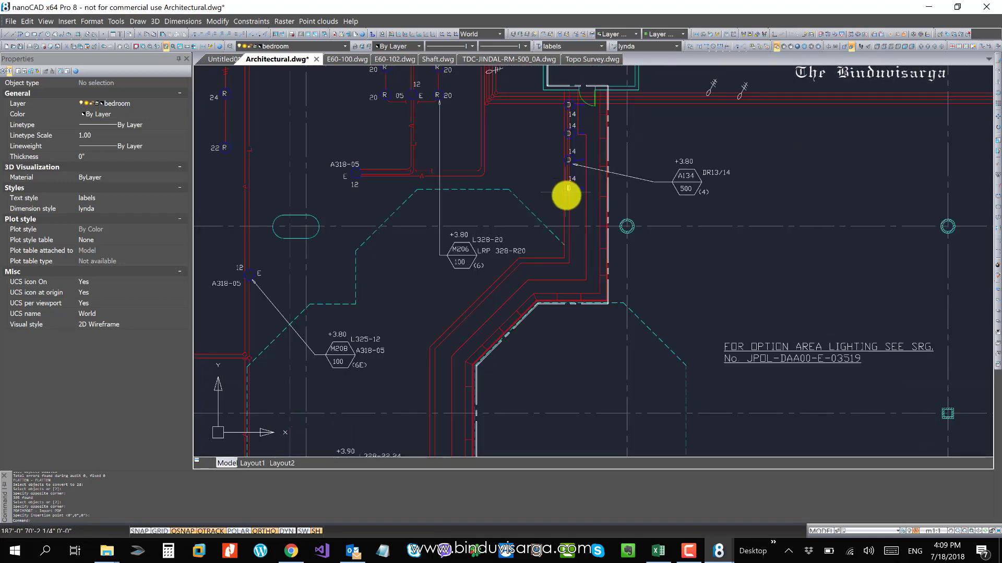
# Select a red line of the imported plan to check its object properties, clear the selection and view the whole plan
pyautogui.click(609, 219)
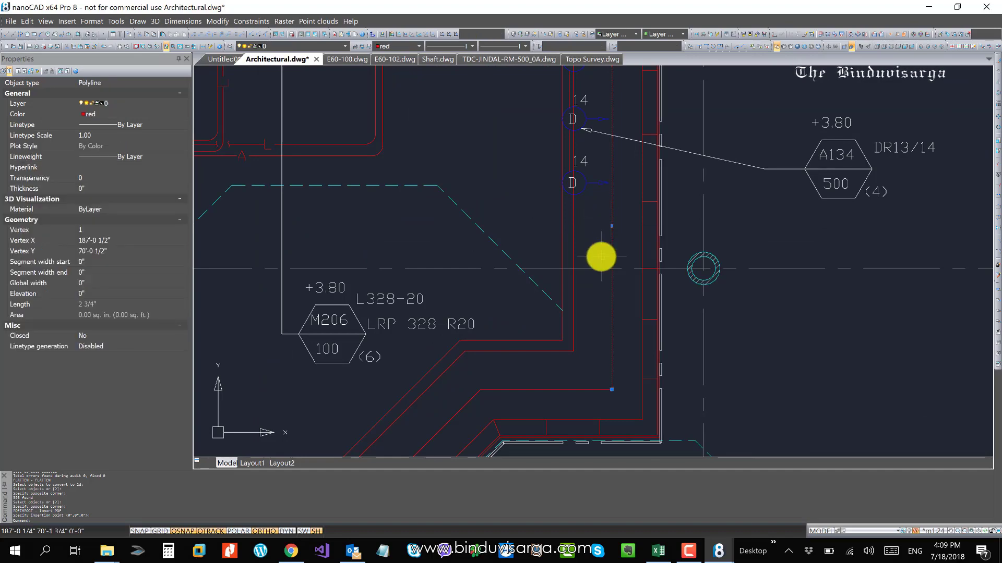
pyautogui.scroll(-2, 599, 257)
pyautogui.press('Escape')
pyautogui.press('Escape')
pyautogui.press('Escape')
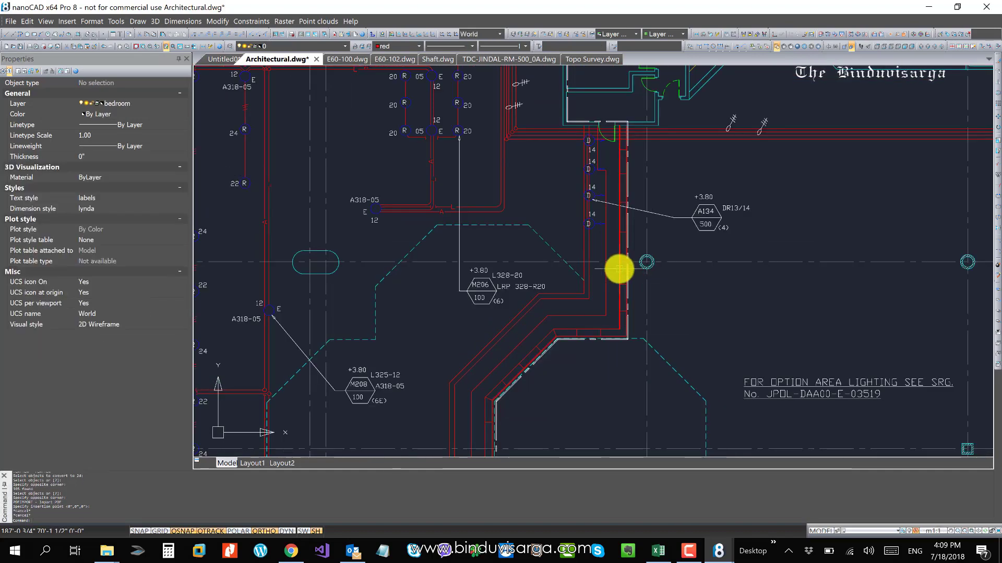
pyautogui.scroll(-3, 664, 219)
pyautogui.moveTo(671, 286); pyautogui.dragTo(637, 224, button='middle')
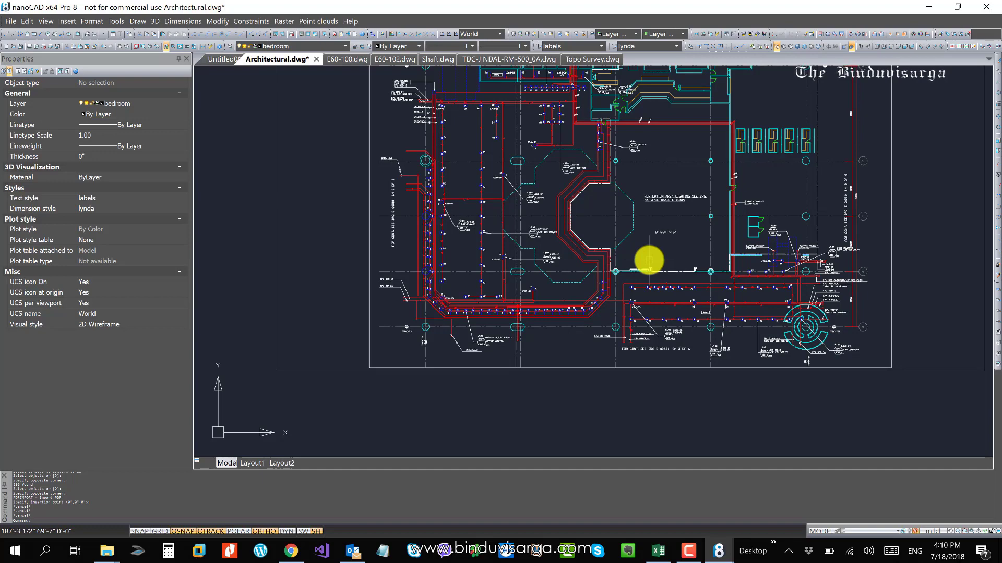
pyautogui.scroll(-4, 462, 291)
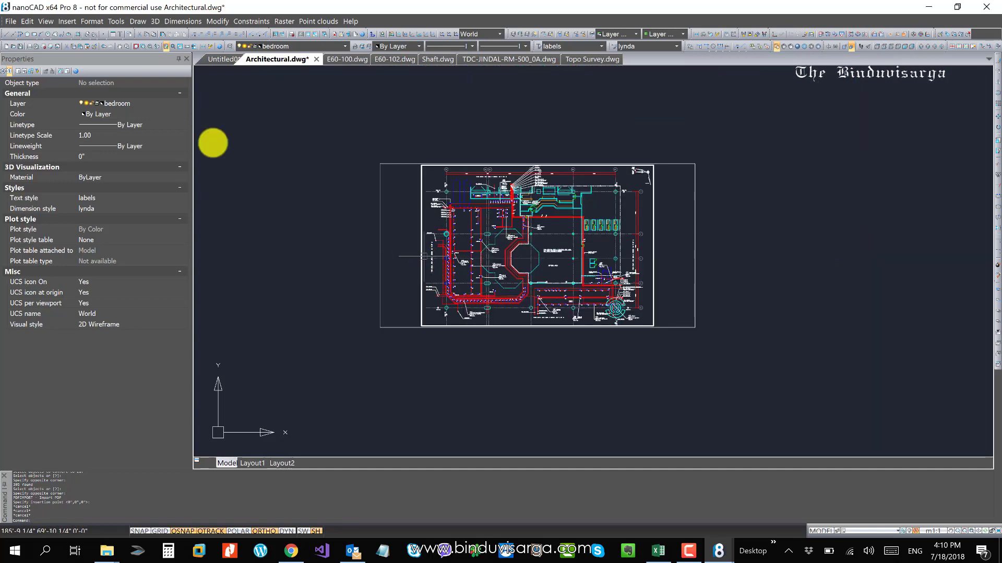
# Open the plot settings, review the available printers and plotters, and close the dialog without plotting
pyautogui.click(10, 21)
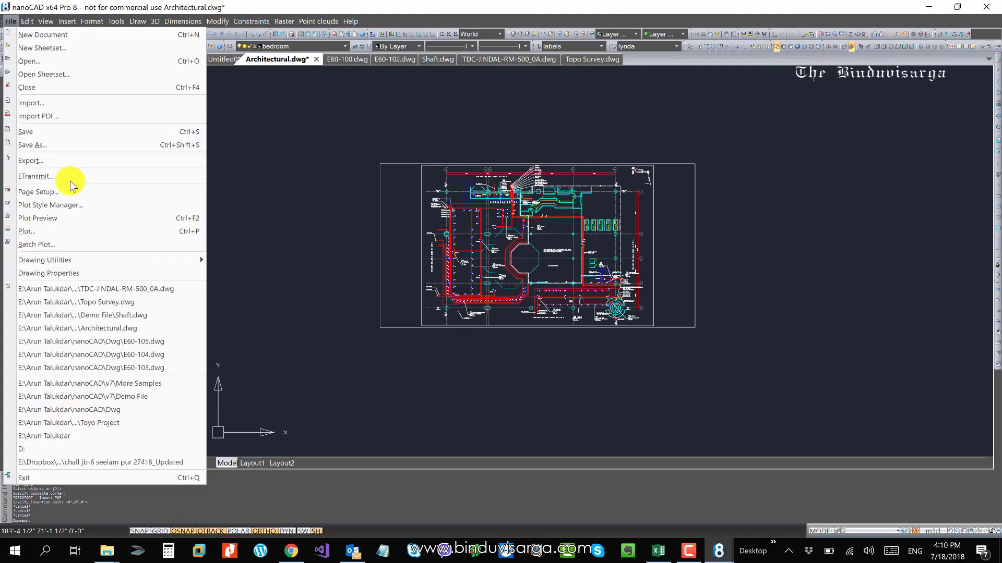
pyautogui.click(76, 234)
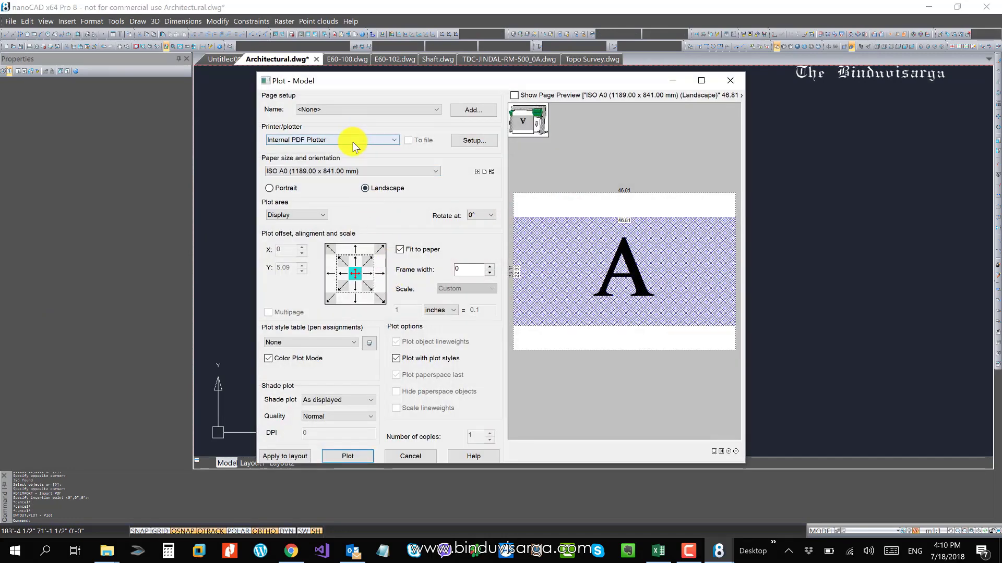
pyautogui.click(352, 140)
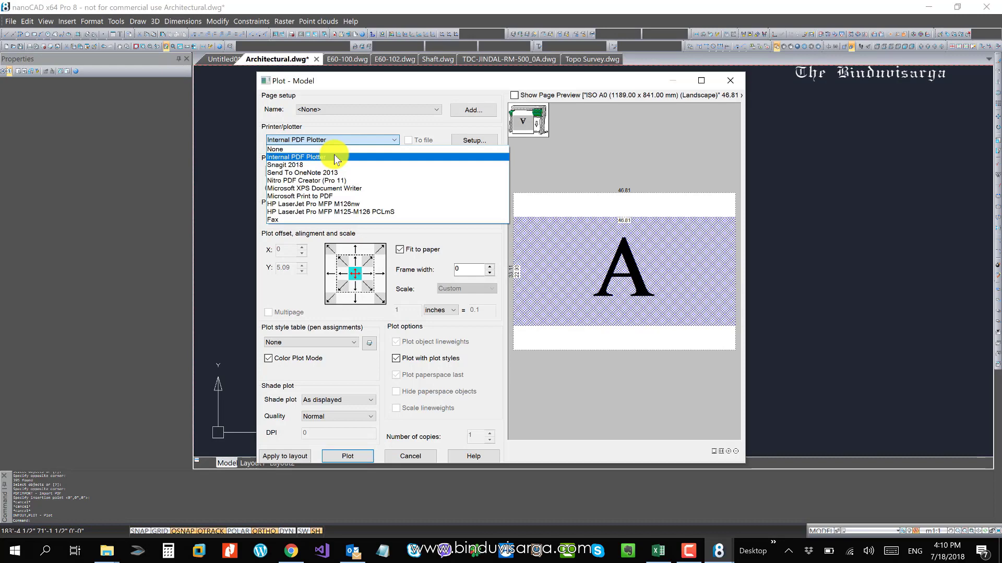
pyautogui.click(380, 122)
pyautogui.click(730, 80)
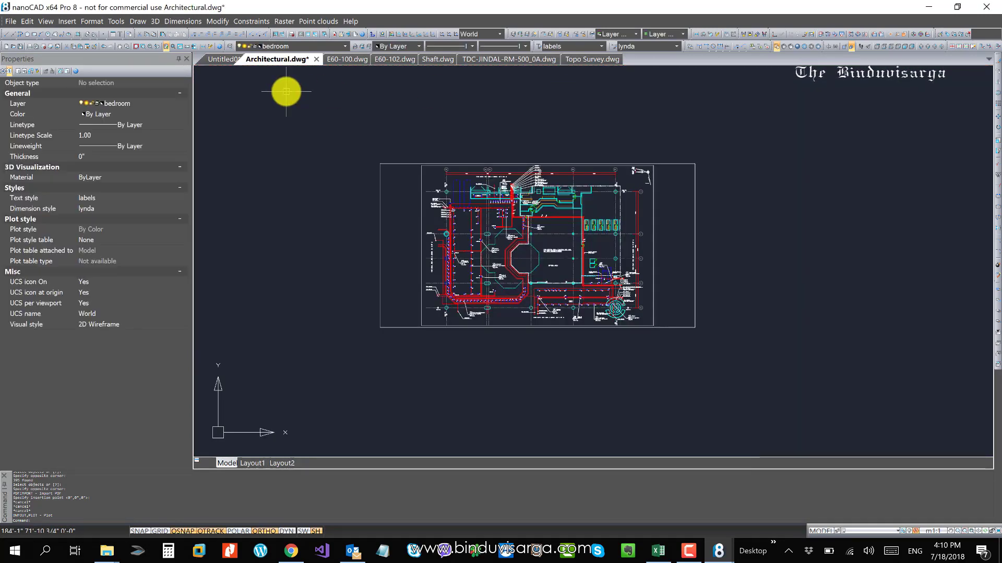
pyautogui.scroll(-2, 414, 156)
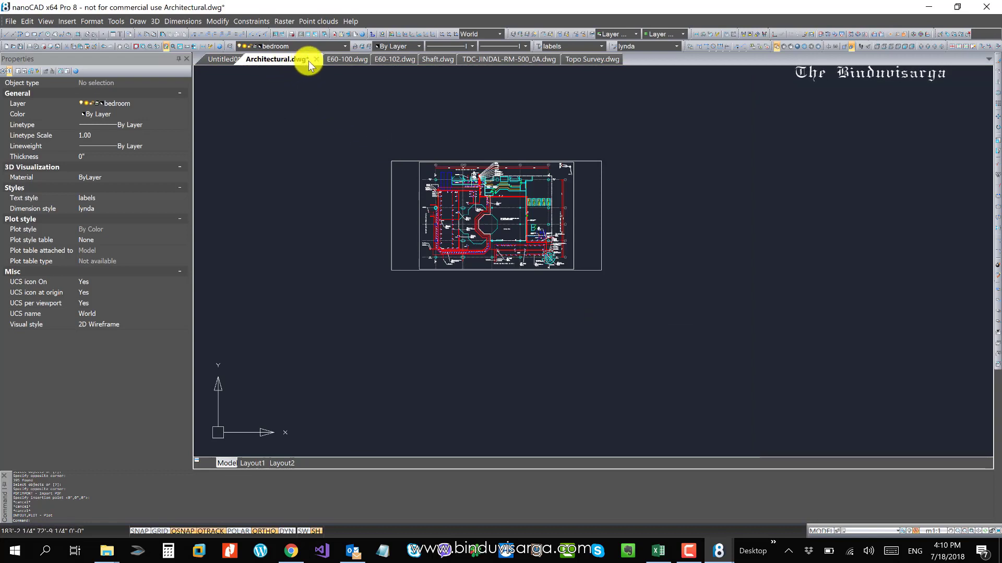
# Switch to the Untitled0 drawing and look over the available drawing commands
pyautogui.click(225, 59)
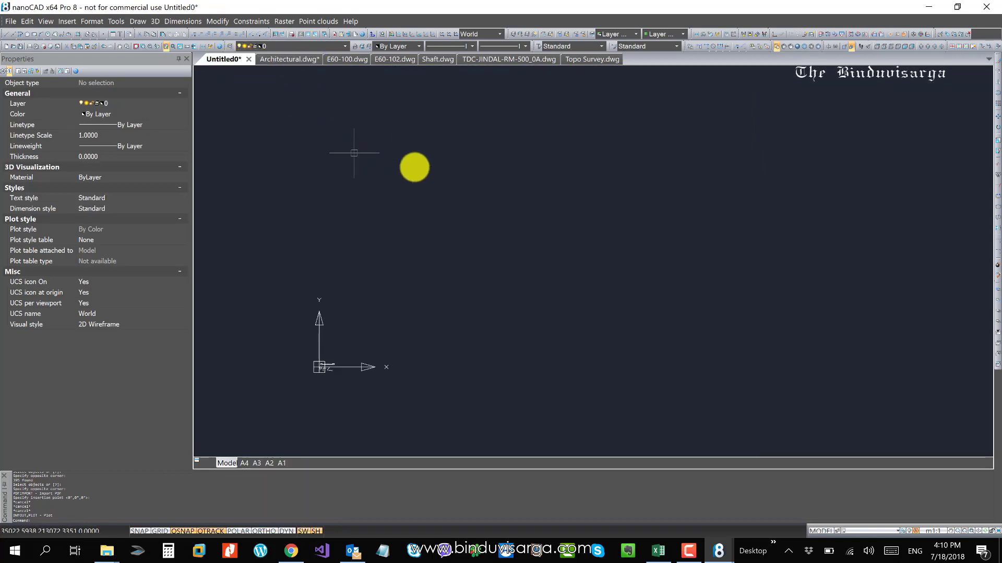
pyautogui.moveTo(491, 182); pyautogui.dragTo(447, 224, button='middle')
pyautogui.moveTo(373, 266); pyautogui.dragTo(422, 209, button='middle')
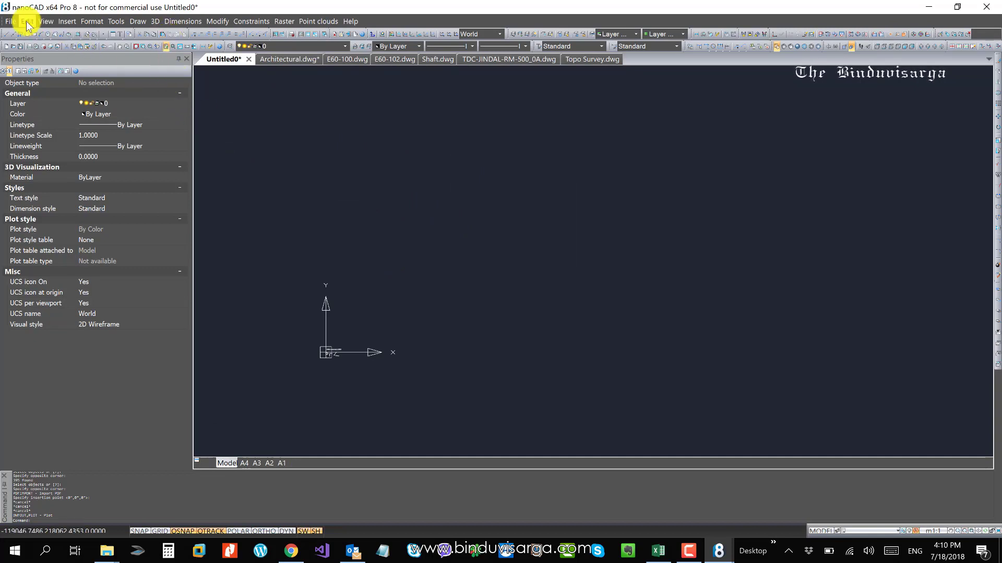
pyautogui.click(156, 25)
pyautogui.moveTo(137, 21)
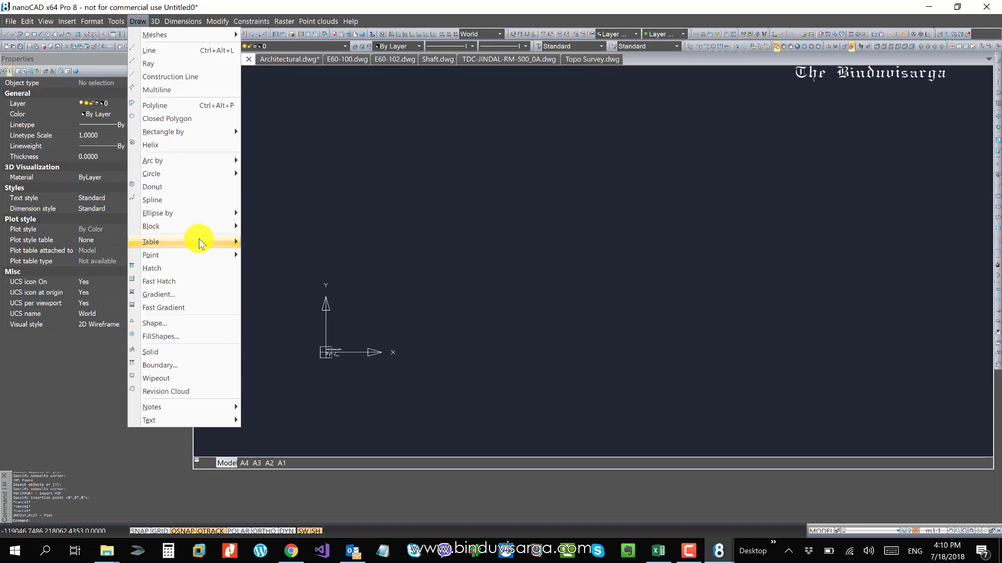
pyautogui.moveTo(199, 241)
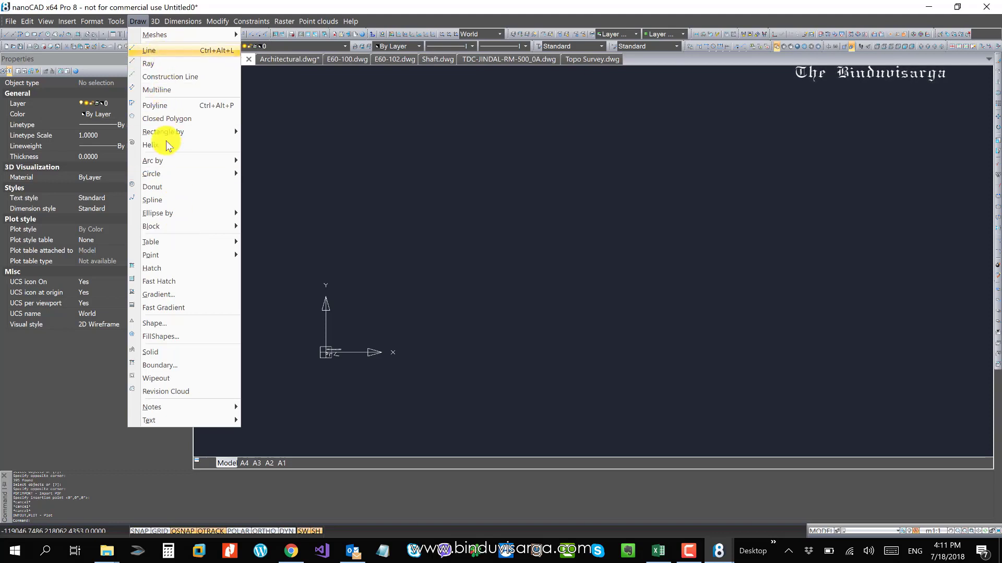
# Draw two connected line segments forming a wide V above and right of the origin
pyautogui.click(152, 50)
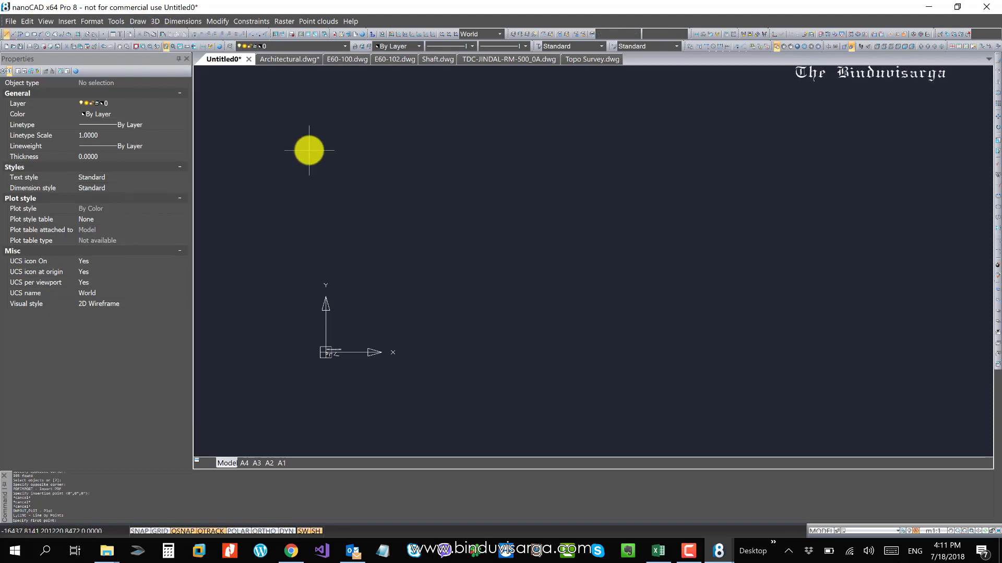
pyautogui.click(309, 150)
pyautogui.click(463, 317)
pyautogui.click(632, 175)
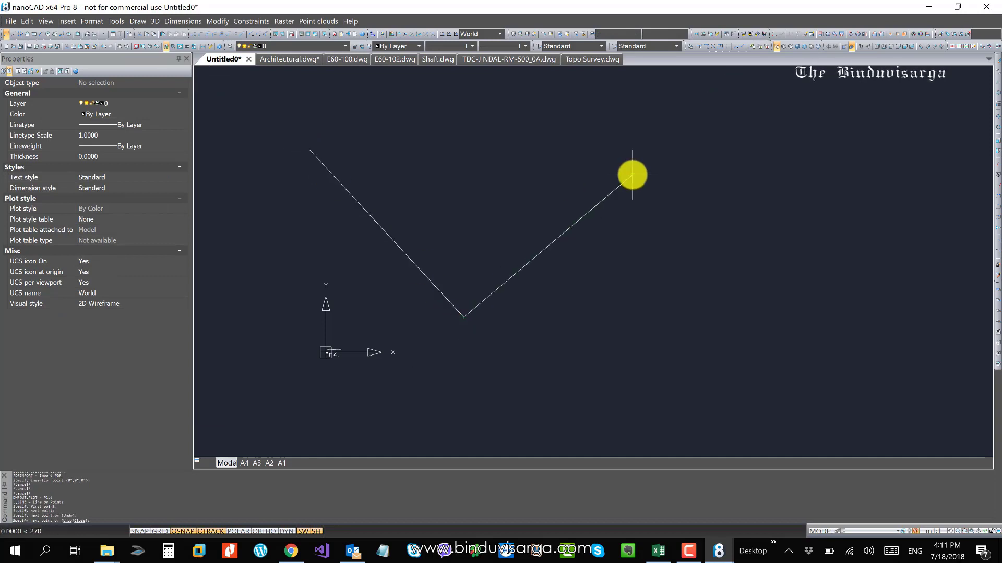
pyautogui.press('Escape')
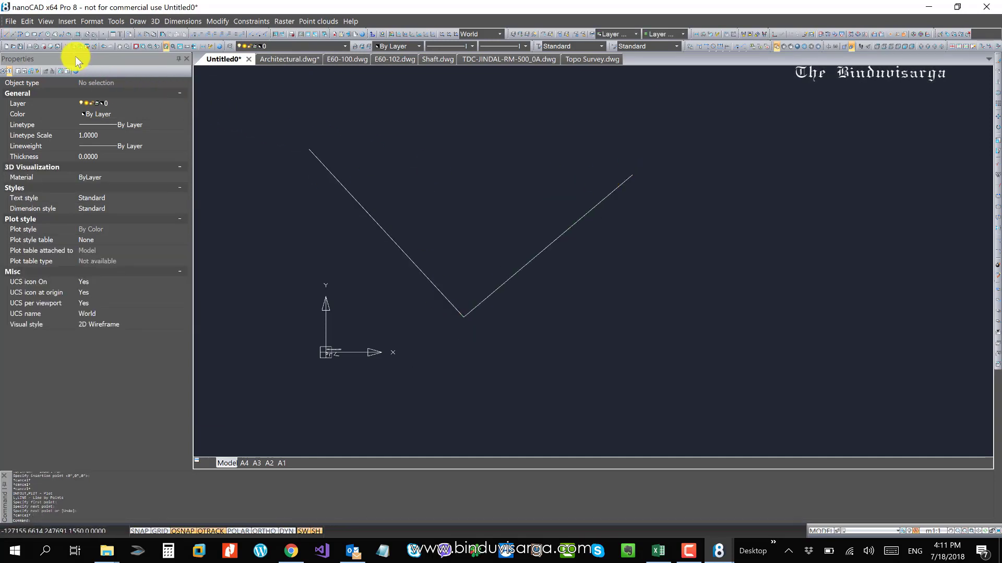
# Draw a zigzag of three connected line segments, crossing the V's right arm and continuing to its right
pyautogui.click(6, 33)
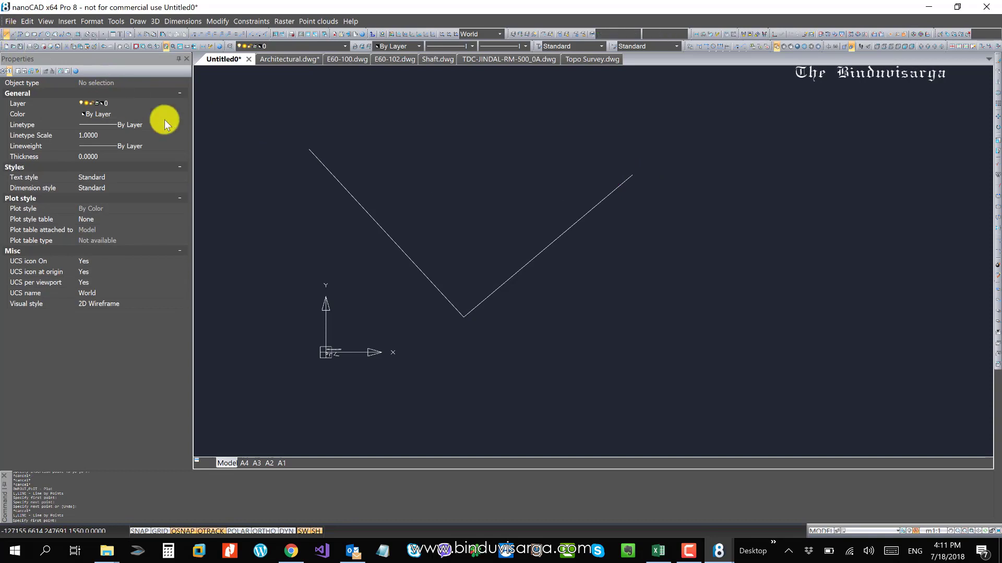
pyautogui.click(442, 180)
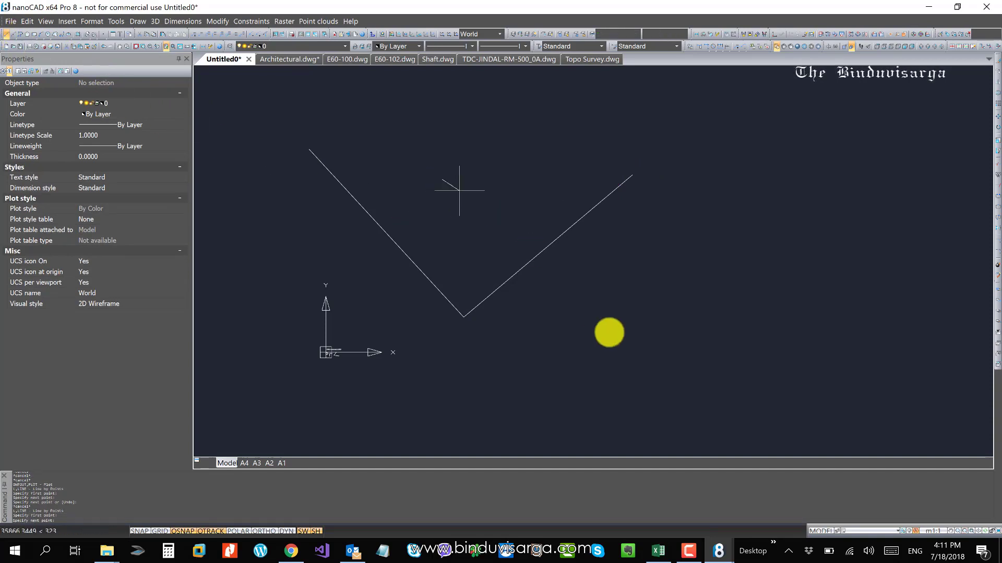
pyautogui.click(656, 363)
pyautogui.click(734, 203)
pyautogui.click(829, 289)
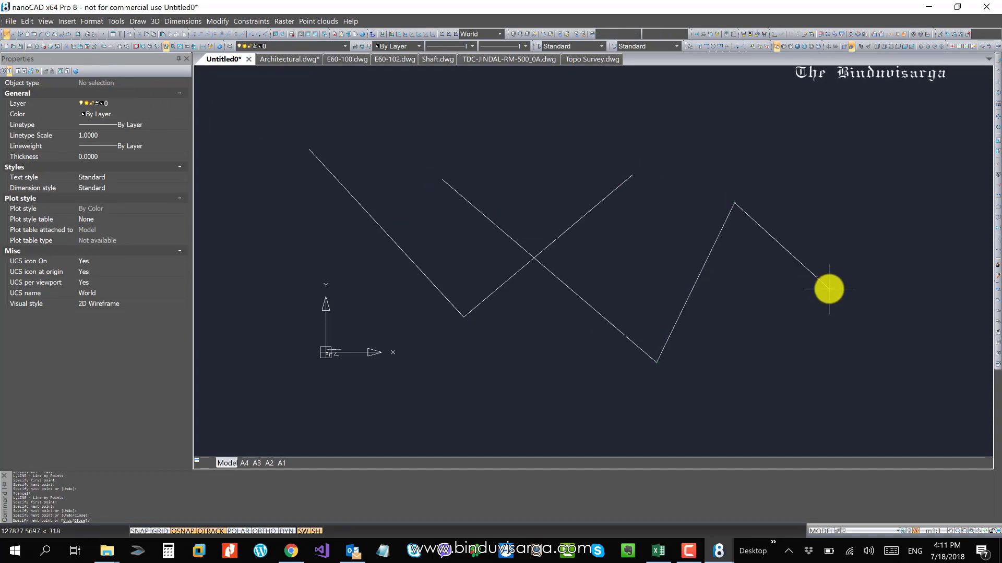
pyautogui.press('Escape')
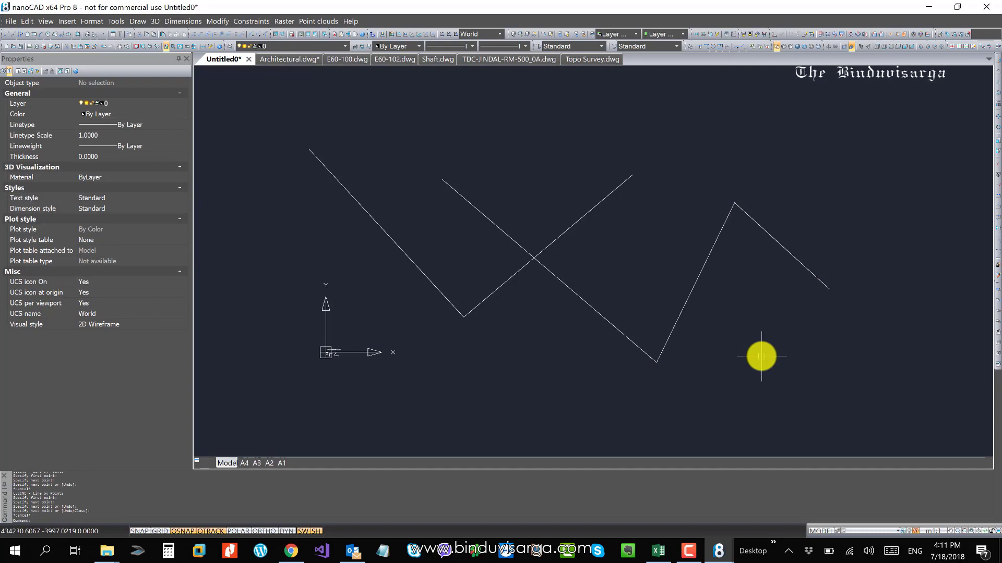
# Draw a third chain of three connected line segments, starting below the V and crossing the existing zigzag
pyautogui.write('L')
pyautogui.press('Return')
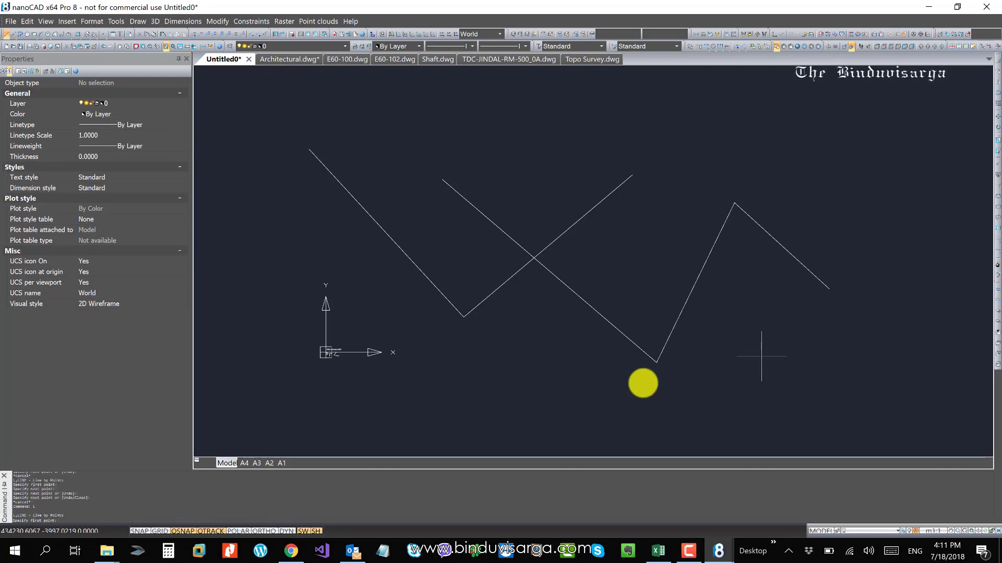
pyautogui.click(546, 392)
pyautogui.click(702, 169)
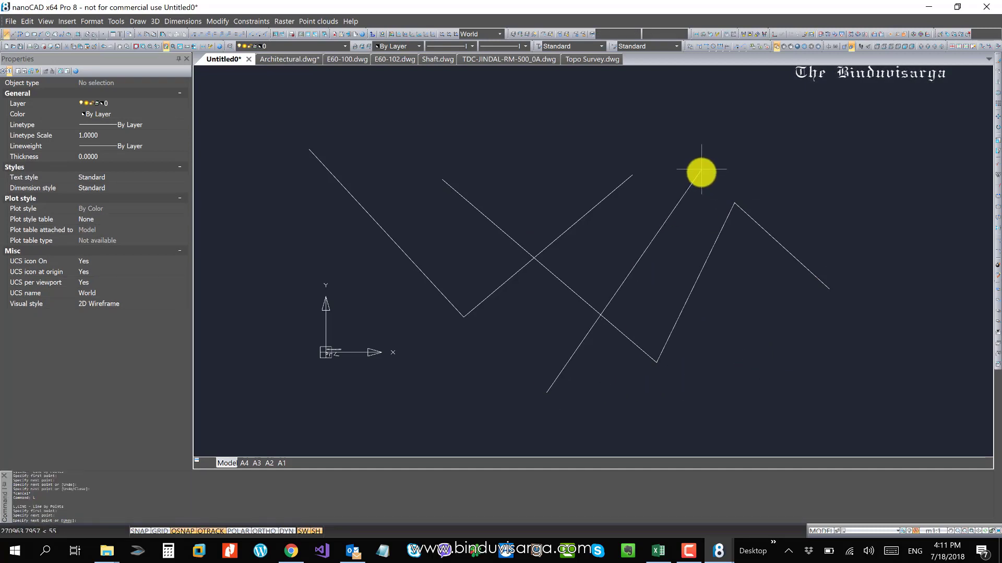
pyautogui.click(686, 256)
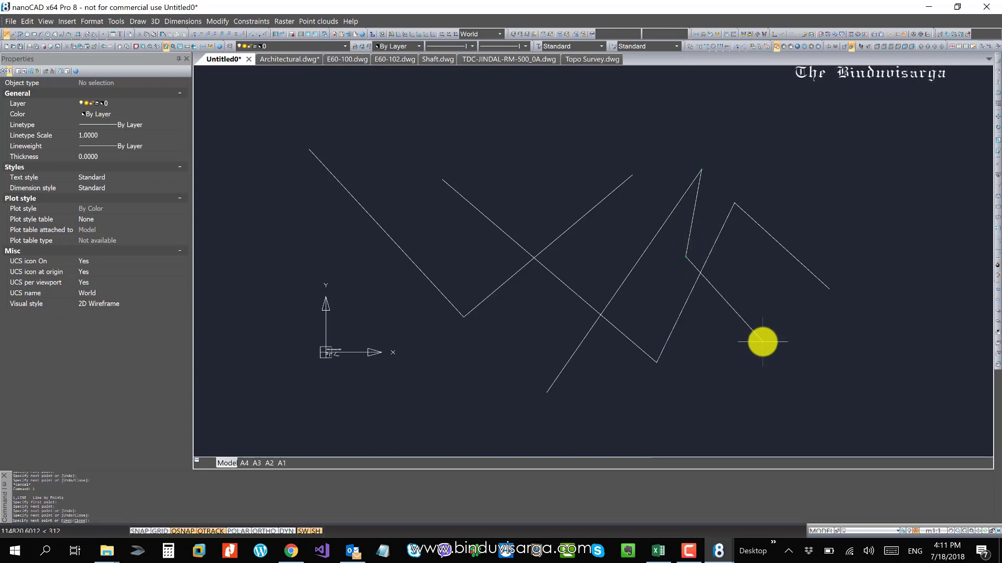
pyautogui.press('Escape')
pyautogui.scroll(-2, 588, 262)
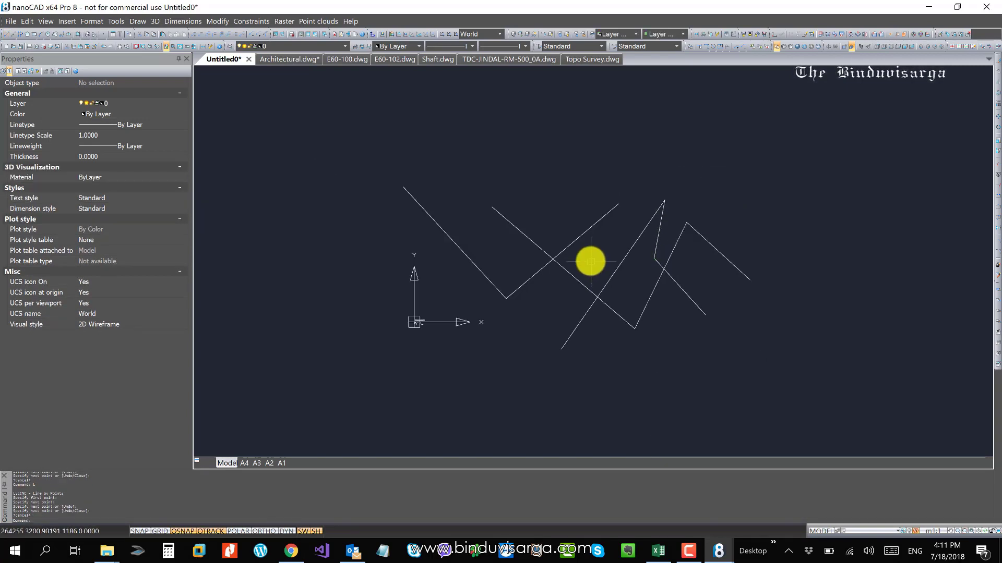
# Draw a single line from coordinates 0,0 to 1000,1500
pyautogui.moveTo(578, 232); pyautogui.dragTo(557, 251, button='middle')
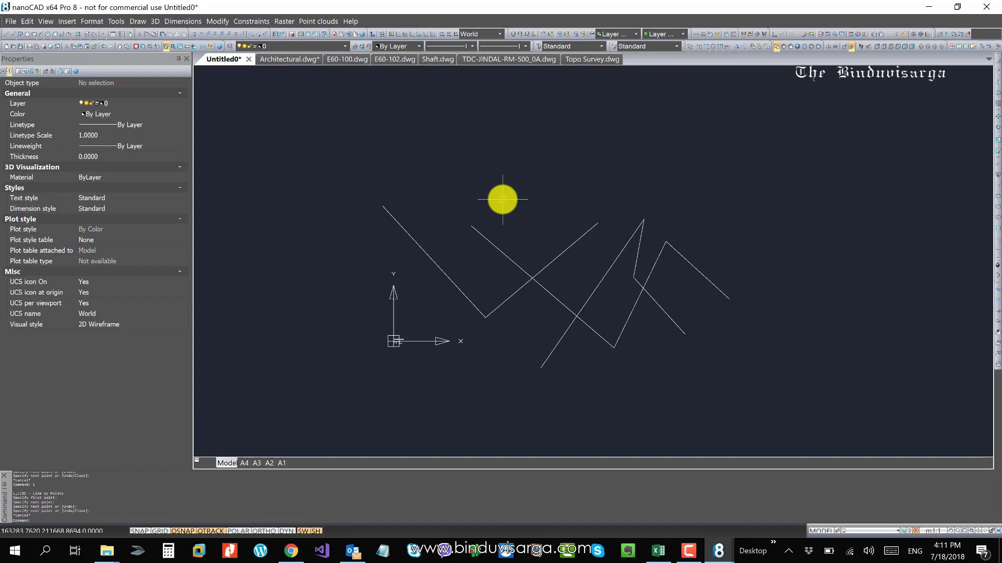
pyautogui.write('L')
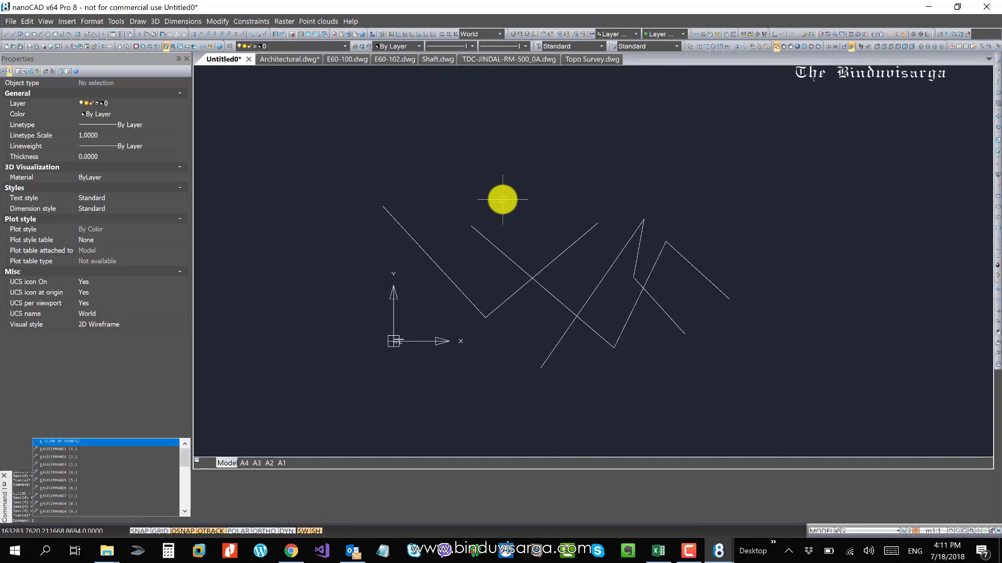
pyautogui.press('Return')
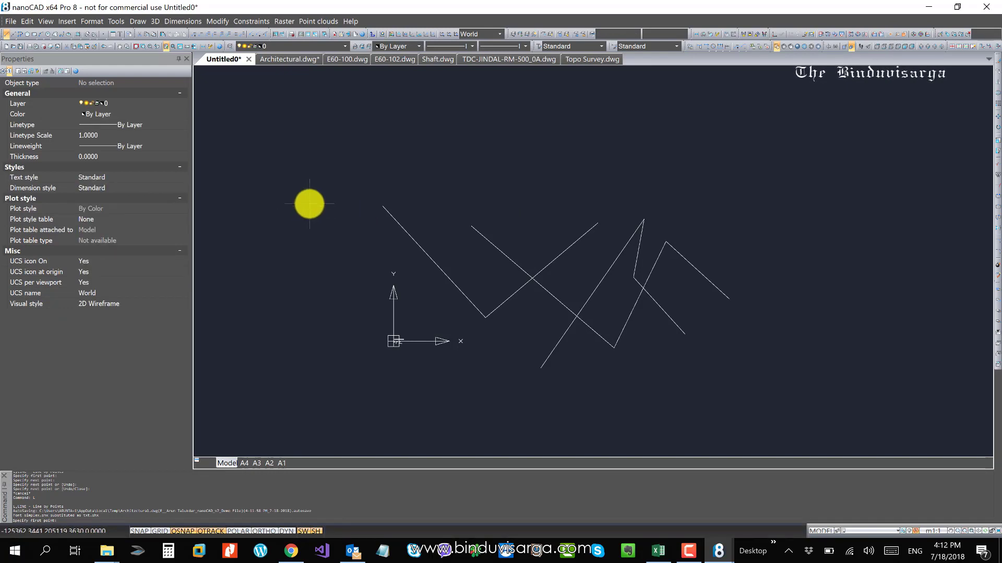
pyautogui.write('0')
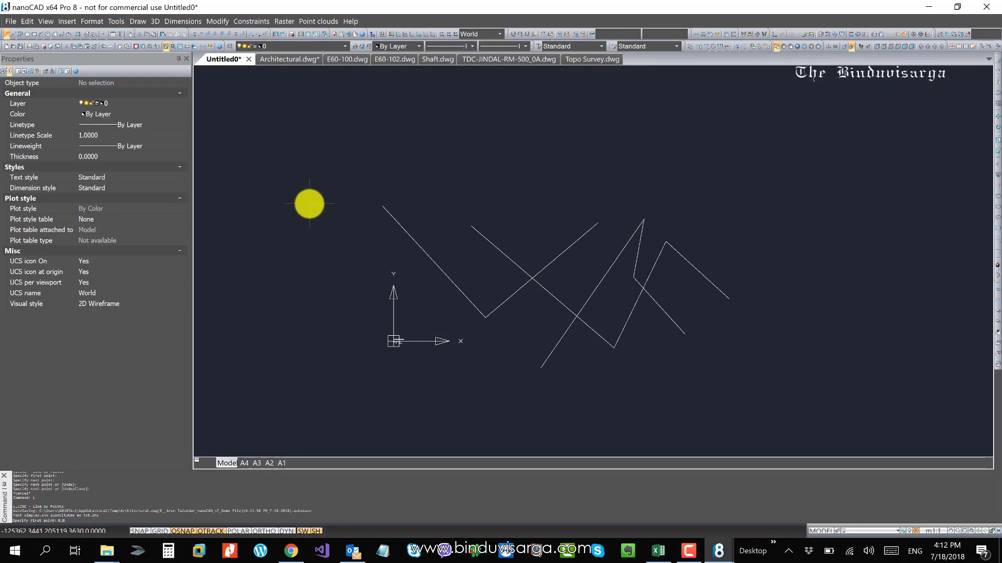
pyautogui.write(',0')
pyautogui.press('Return')
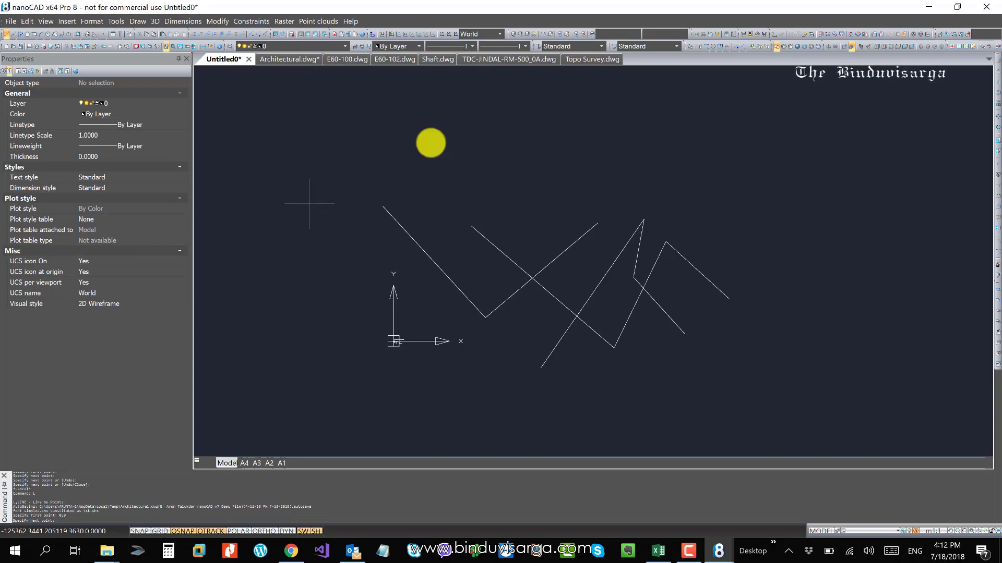
pyautogui.moveTo(625, 176); pyautogui.dragTo(552, 256, button='middle')
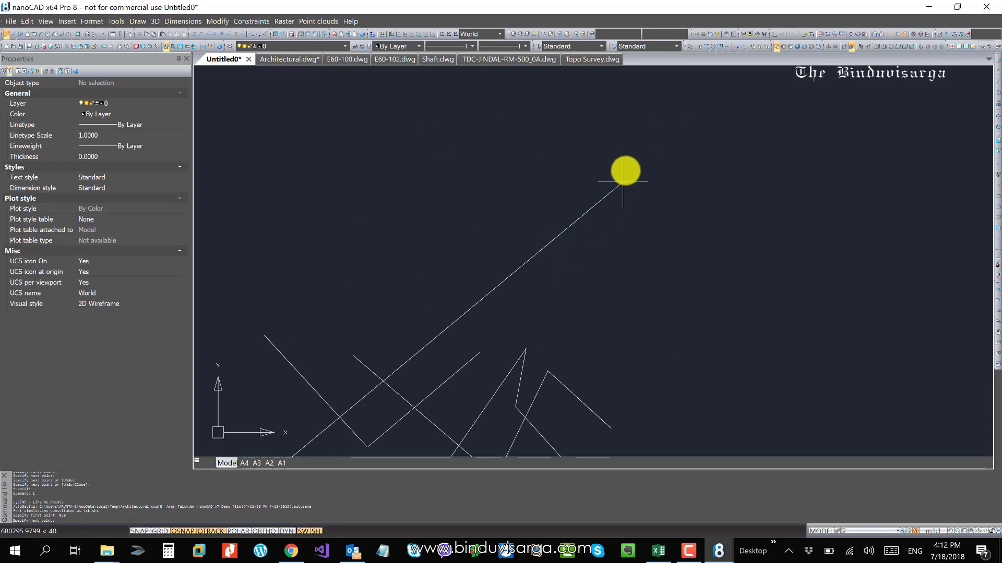
pyautogui.scroll(-1, 625, 170)
pyautogui.write('1000,1500')
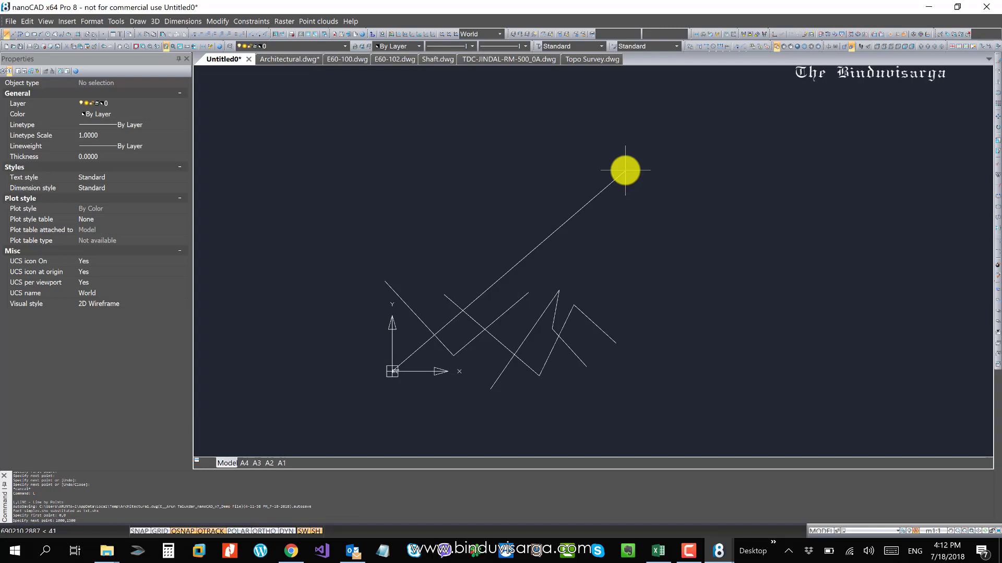
pyautogui.press('Return')
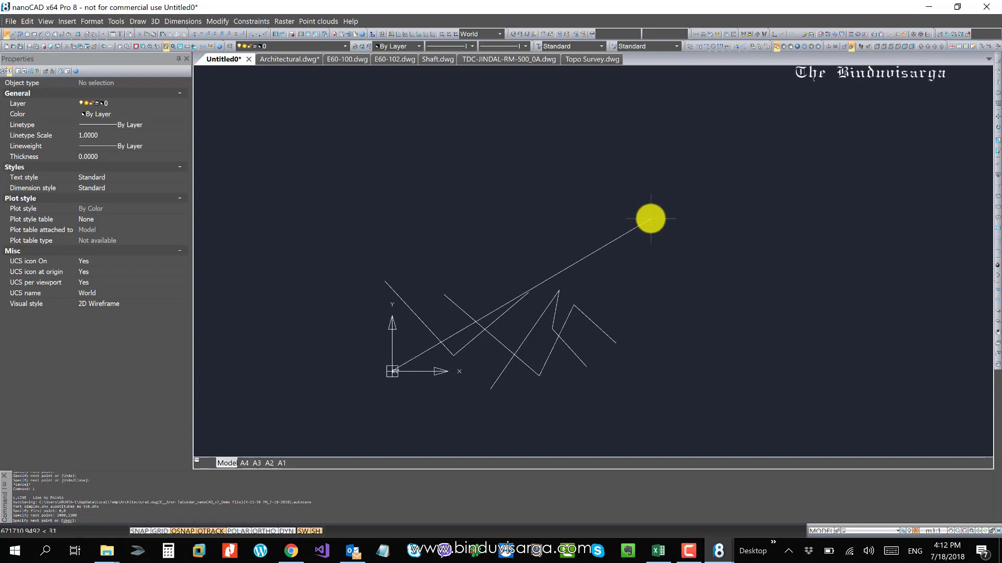
pyautogui.press('Return')
# Select the short line starting at the origin and check its geometry properties
pyautogui.scroll(6, 380, 375)
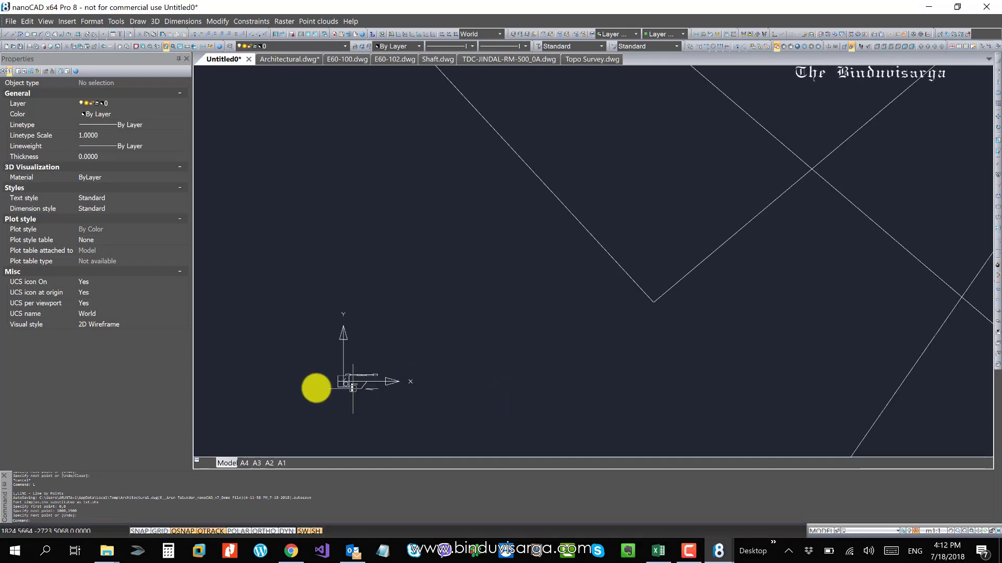
pyautogui.scroll(-6, 353, 387)
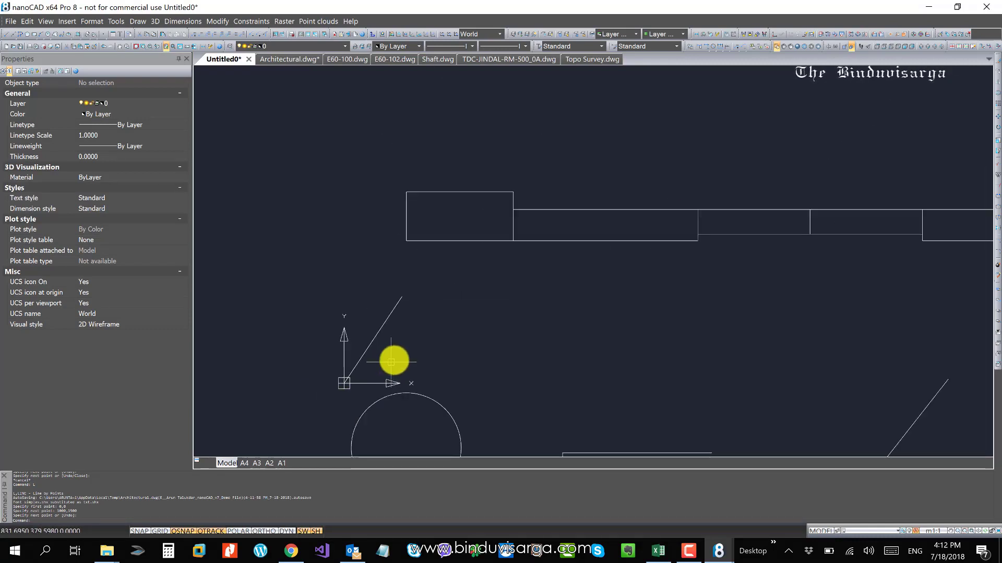
pyautogui.moveTo(391, 362); pyautogui.dragTo(542, 291, button='middle')
pyautogui.click(533, 309)
pyautogui.click(441, 266)
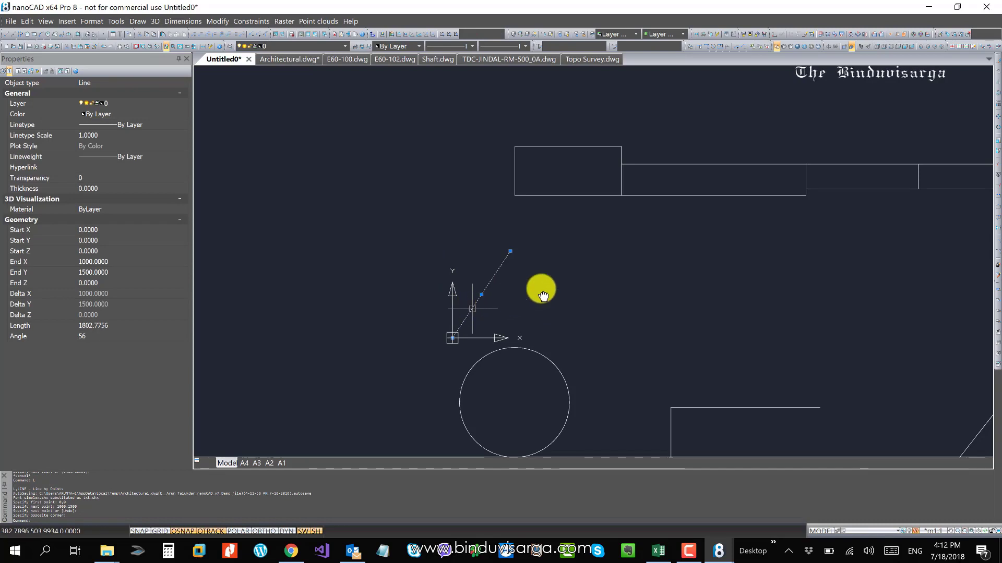
pyautogui.press('Escape')
pyautogui.press('Escape')
pyautogui.press('Escape')
# Identify the point coordinates of the line's upper endpoint and its start point at the origin
pyautogui.write('id')
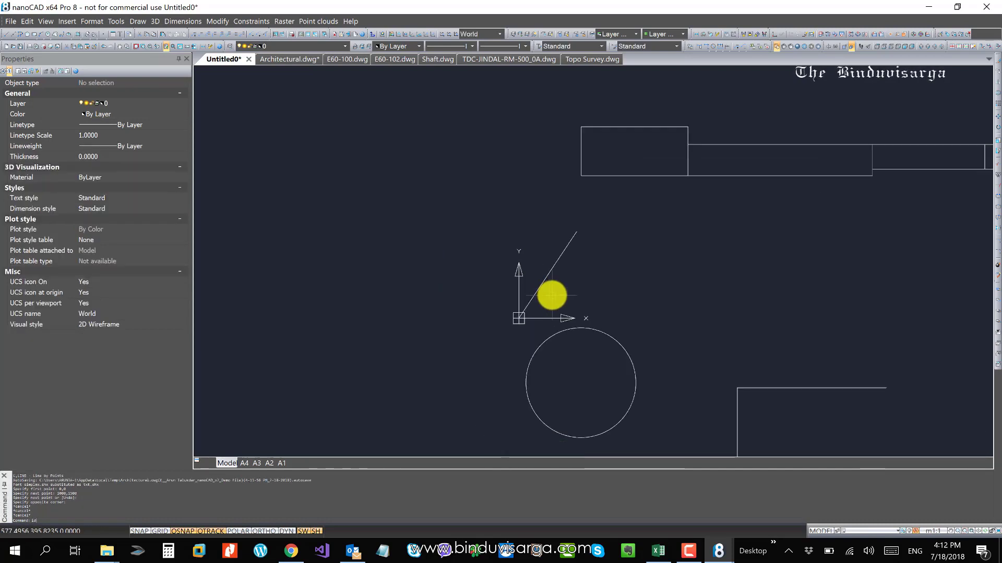
pyautogui.press('Return')
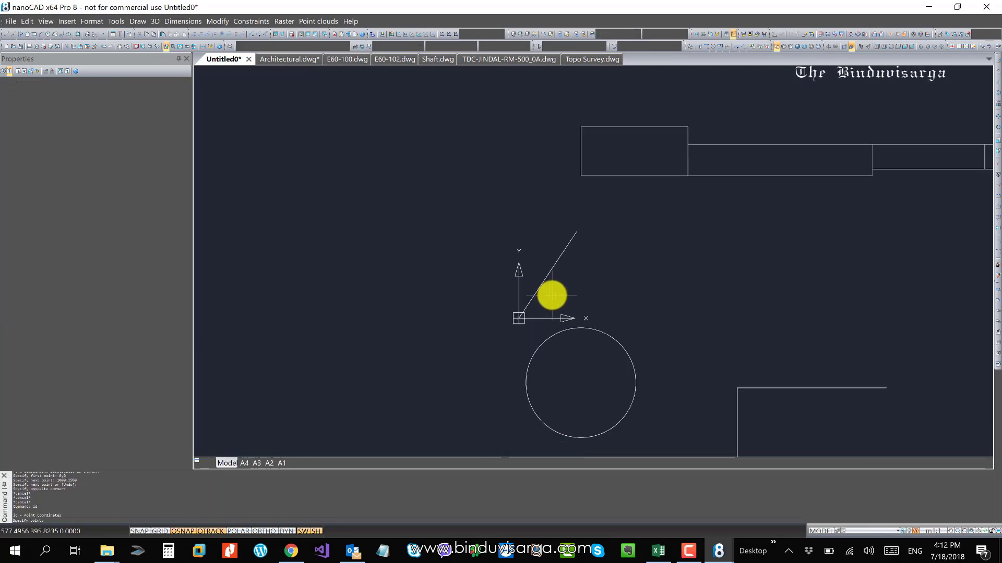
pyautogui.click(576, 231)
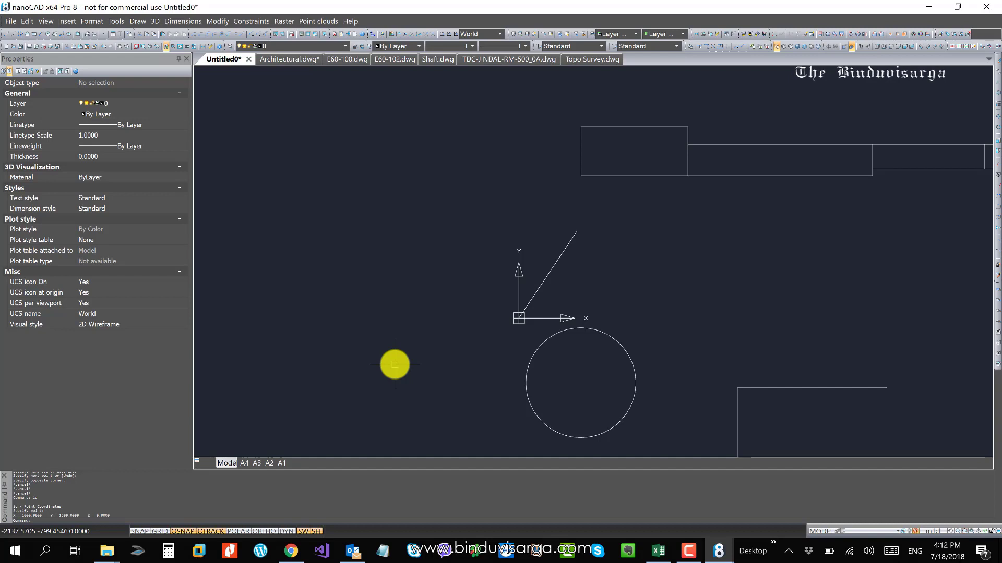
pyautogui.press('Return')
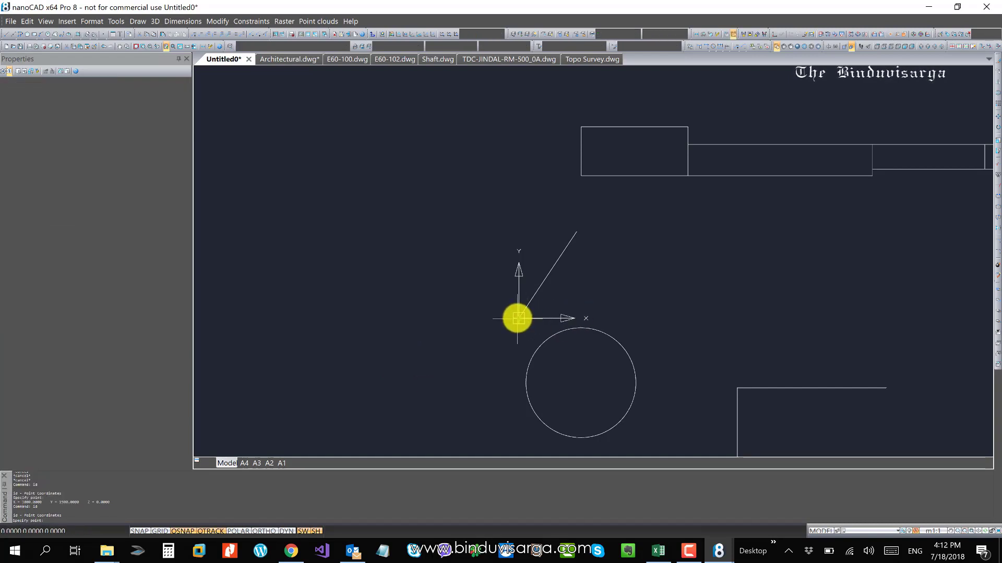
pyautogui.click(518, 318)
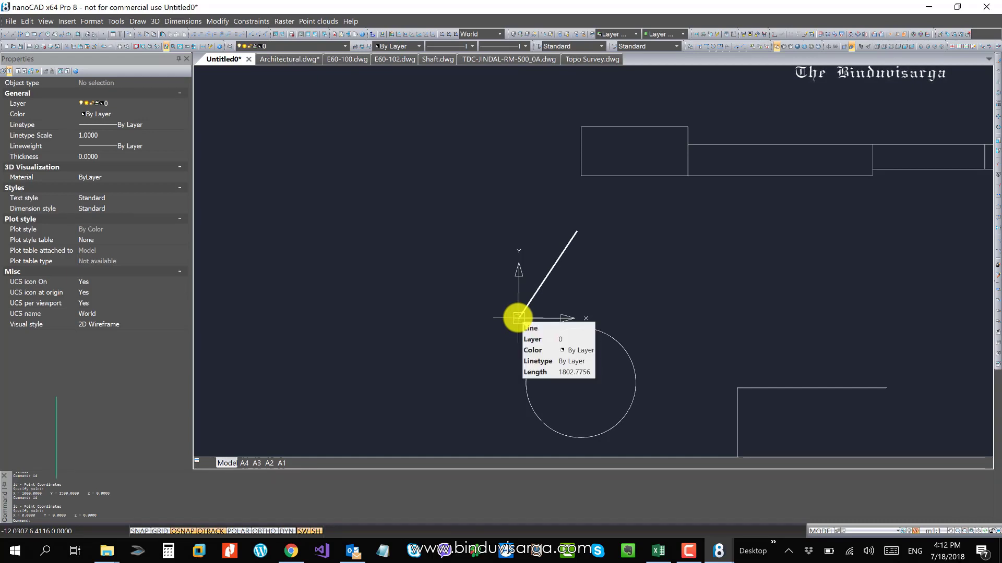
# Insert a custom table with 12 columns and 5 data rows in the empty area right of the existing geometry
pyautogui.scroll(-3, 457, 307)
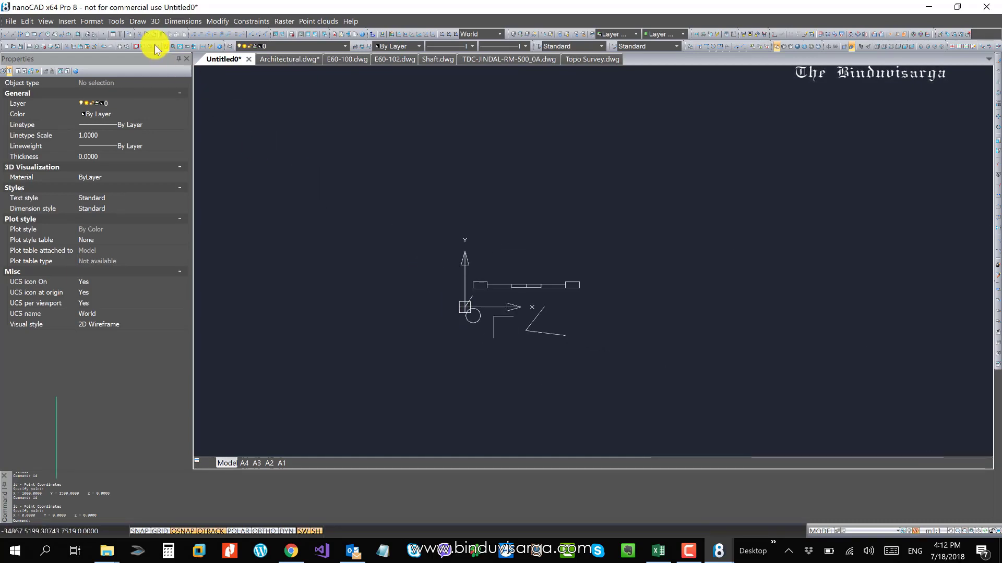
pyautogui.click(137, 20)
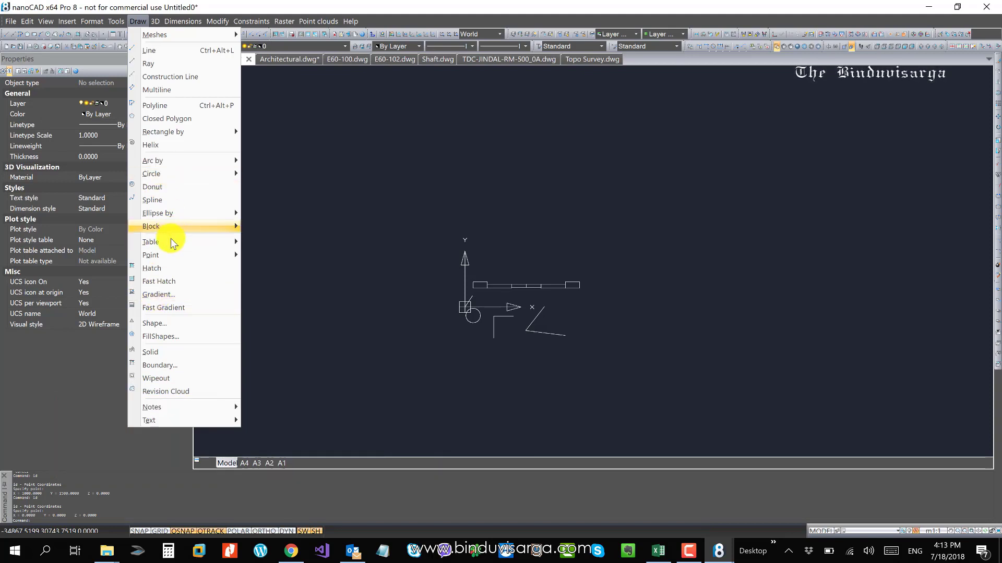
pyautogui.moveTo(170, 243)
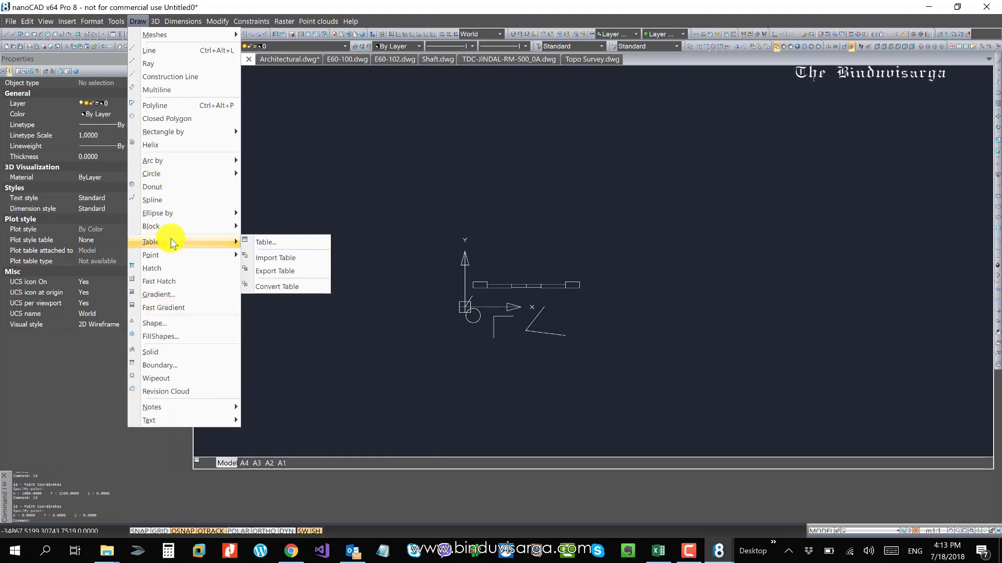
pyautogui.click(298, 244)
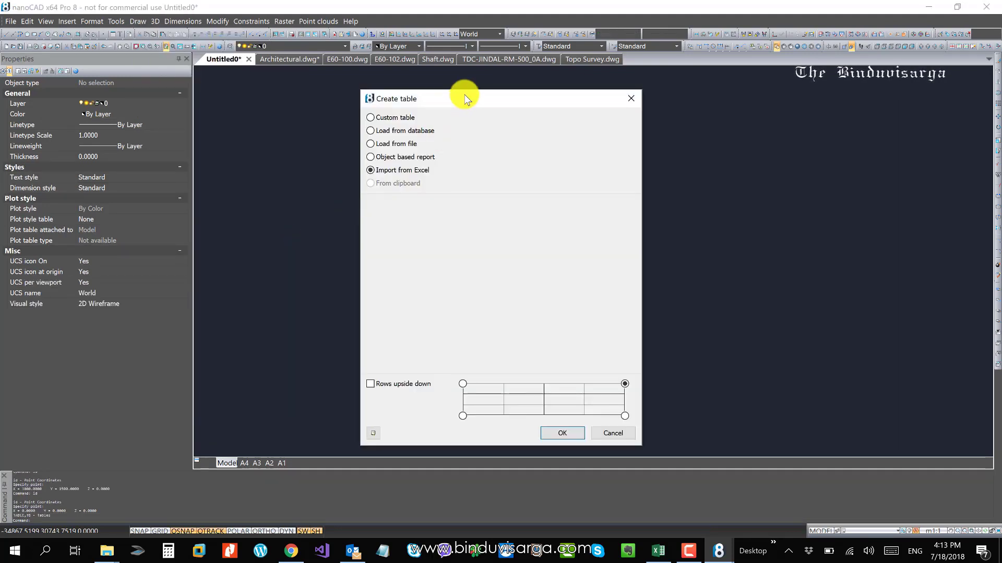
pyautogui.moveTo(554, 98); pyautogui.dragTo(483, 86)
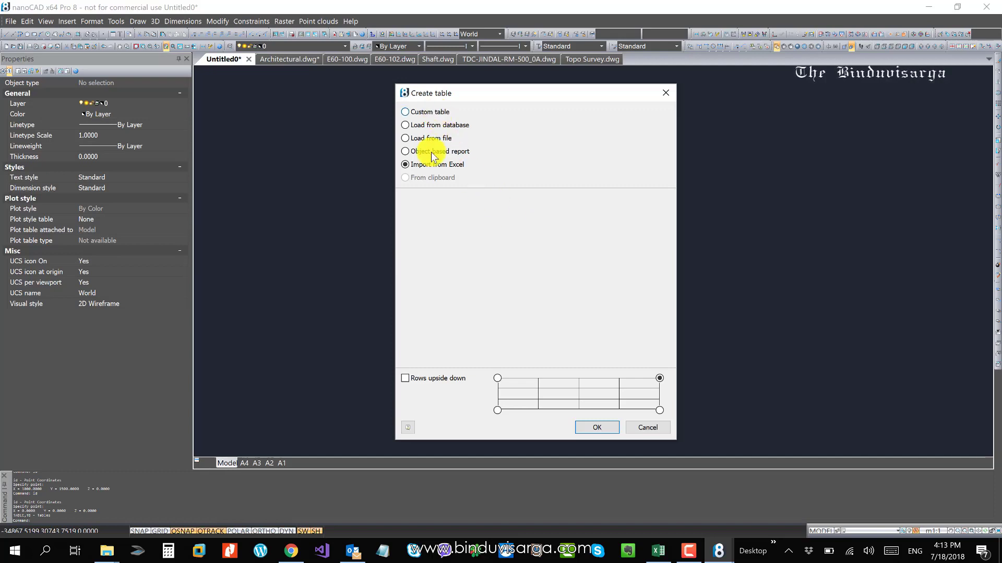
pyautogui.click(432, 113)
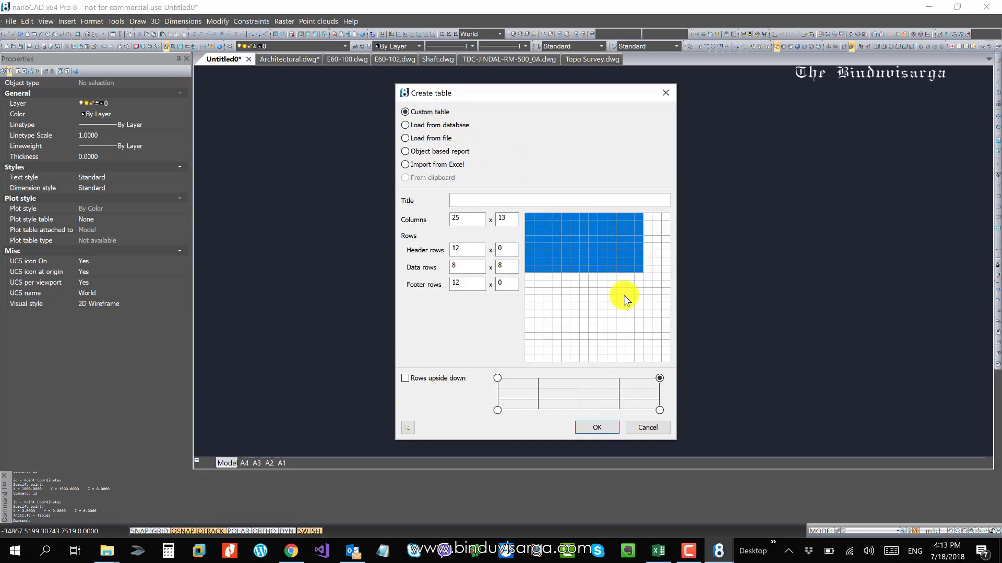
pyautogui.click(634, 248)
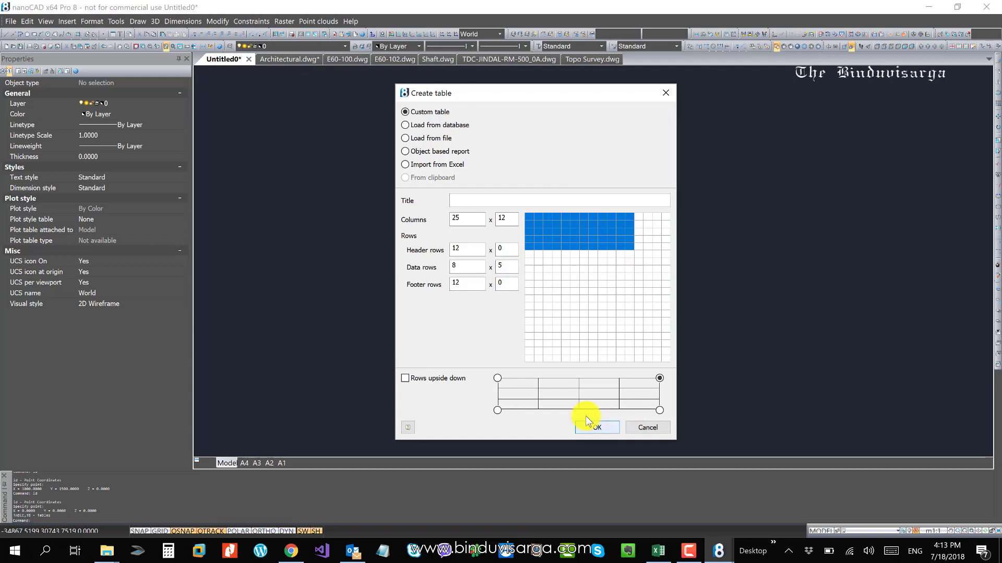
pyautogui.click(511, 281)
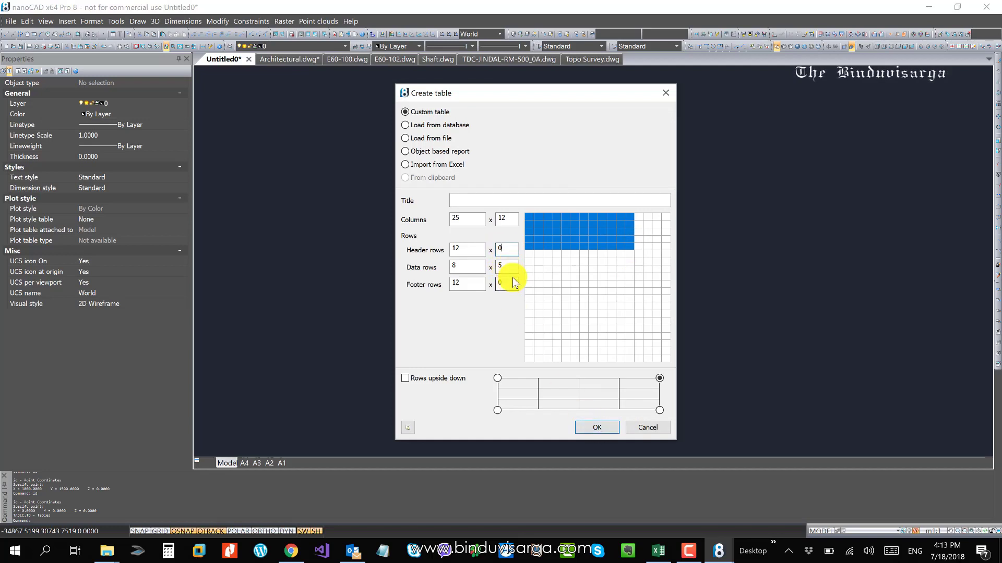
pyautogui.click(509, 219)
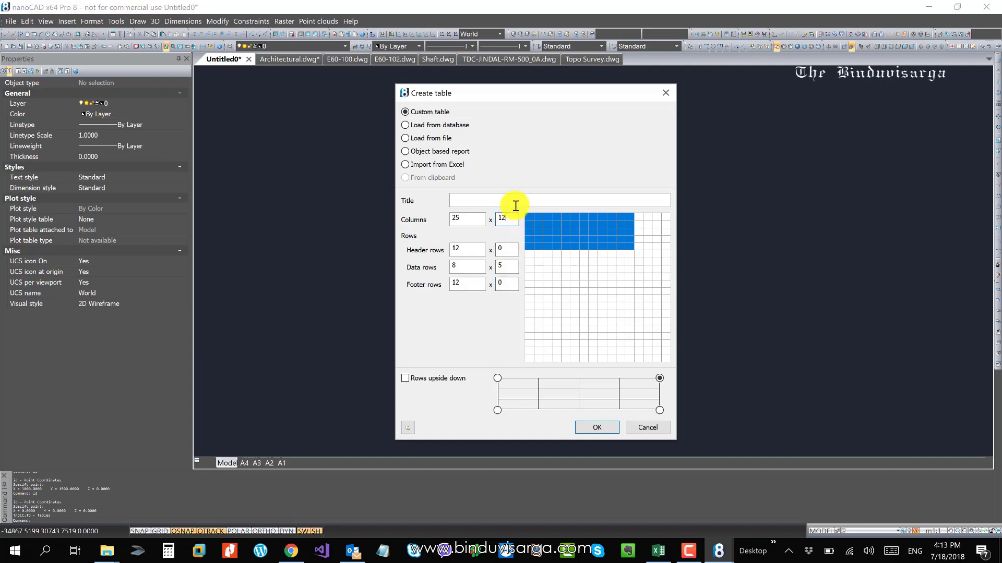
pyautogui.click(596, 427)
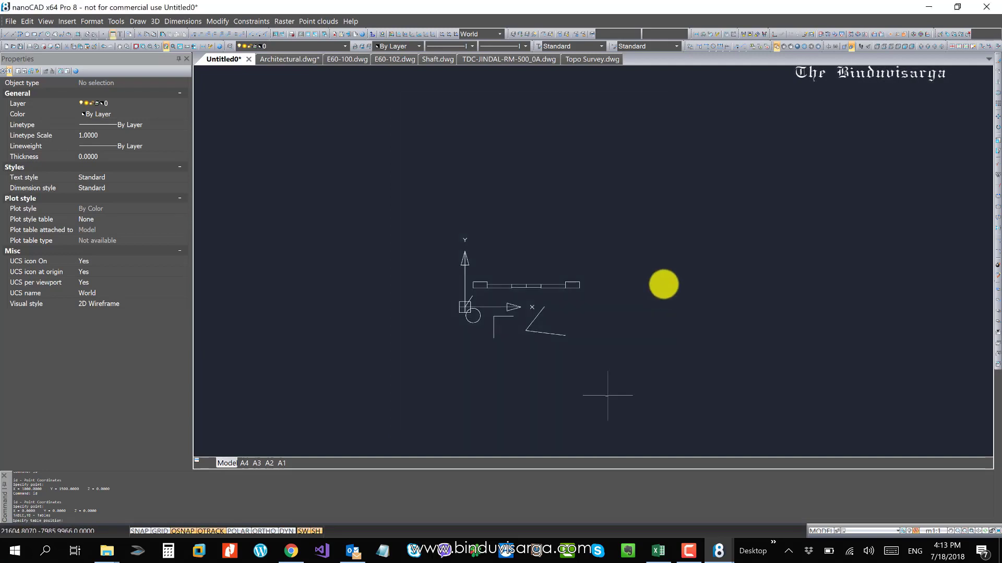
pyautogui.scroll(10, 629, 258)
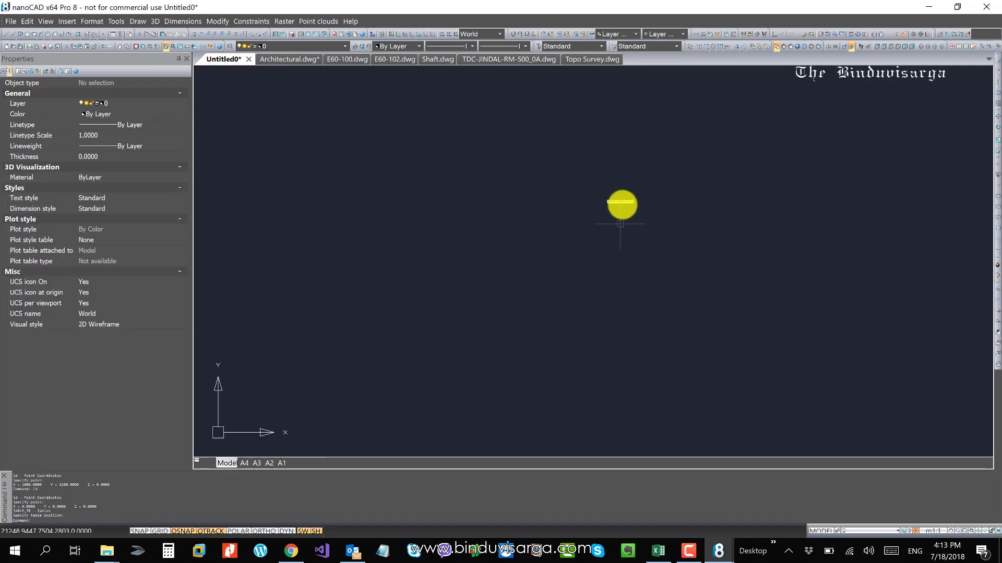
# Fill the table's cell A1 with 87346342, G3 with 23423746 and I1 with 8436554
pyautogui.scroll(4, 615, 180)
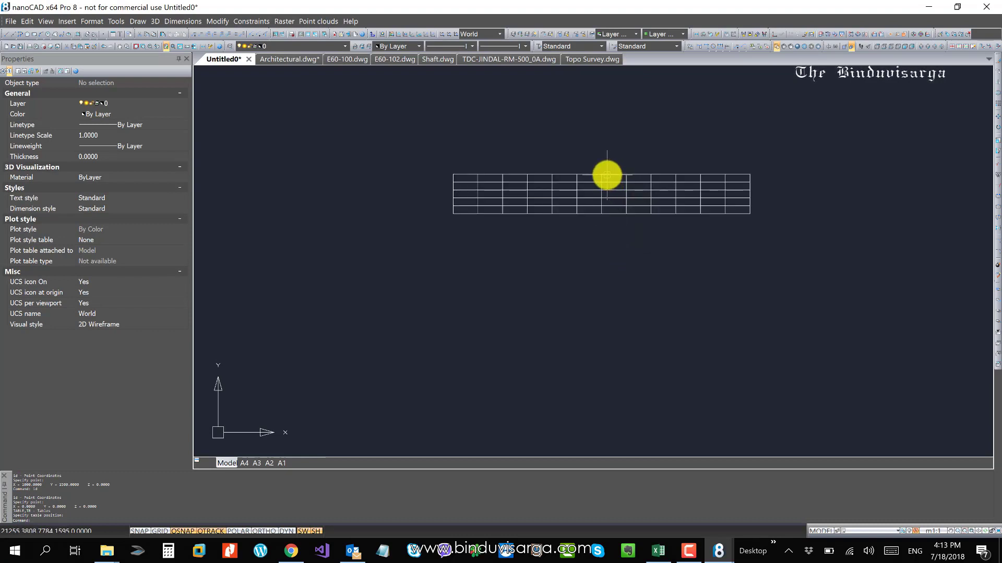
pyautogui.doubleClick(607, 175)
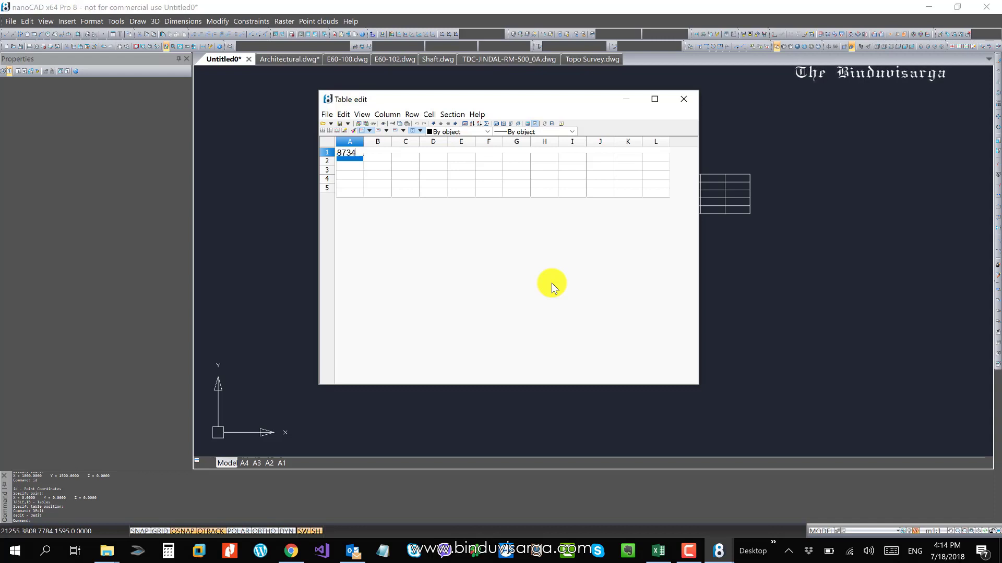
pyautogui.click(521, 168)
pyautogui.write('83423746')
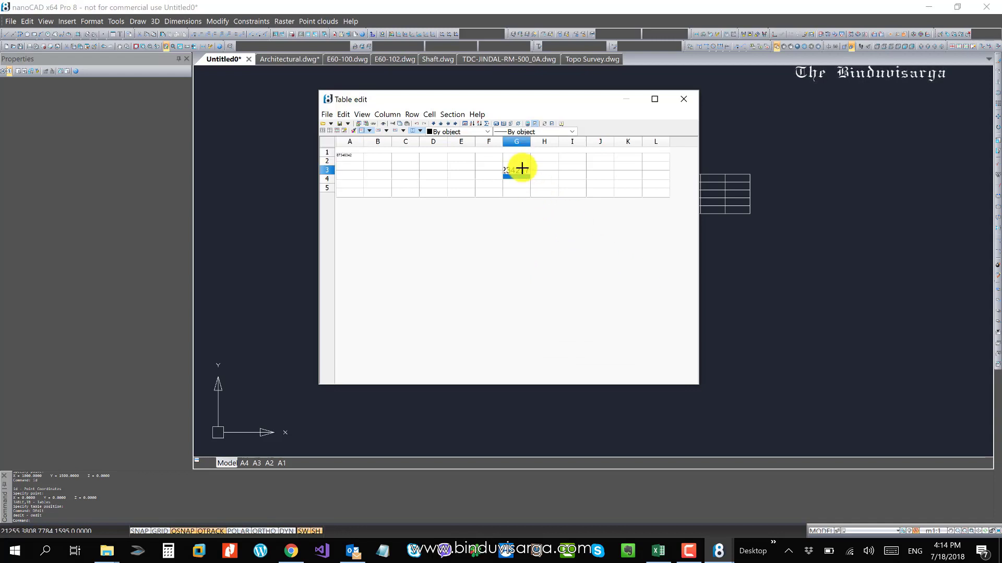
pyautogui.click(572, 155)
pyautogui.write('3436554')
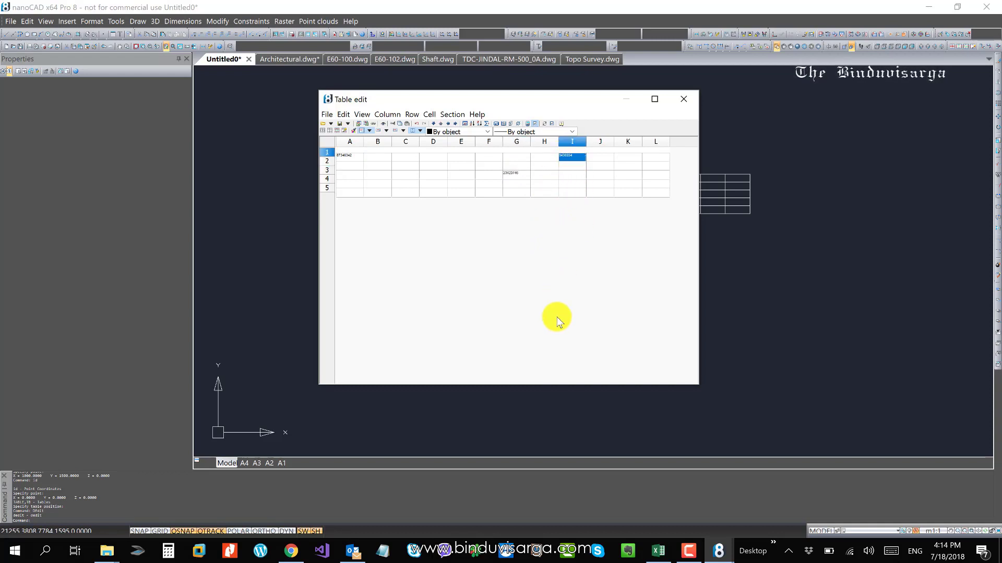
pyautogui.click(681, 96)
pyautogui.scroll(5, 673, 174)
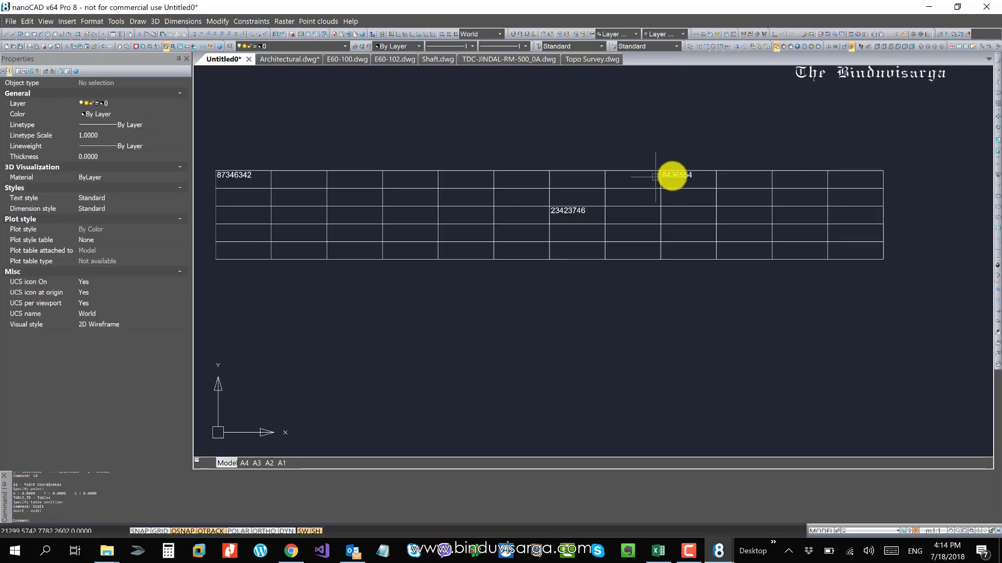
# Reopen the table for editing and export it to Excel
pyautogui.doubleClick(674, 174)
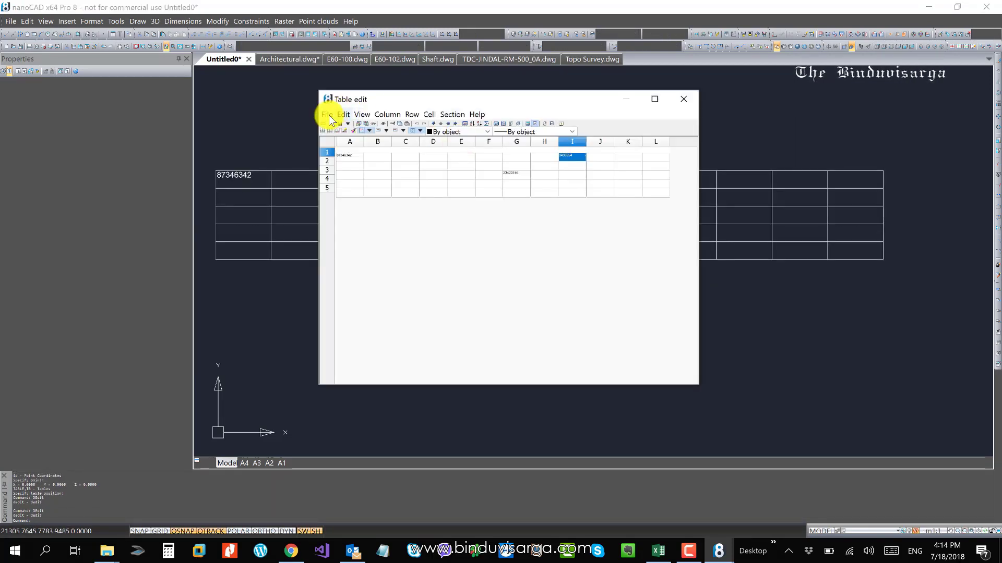
pyautogui.click(327, 114)
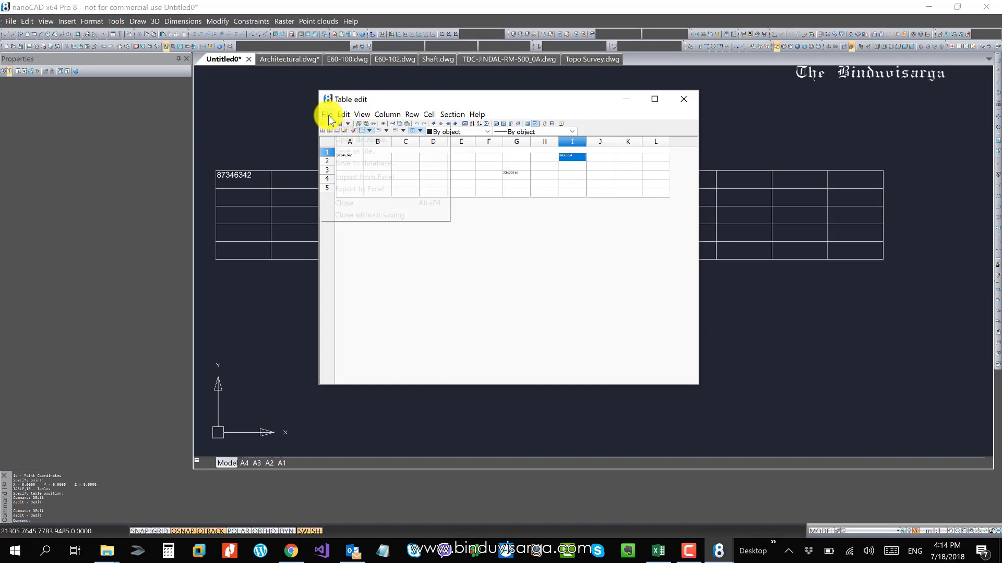
pyautogui.click(374, 189)
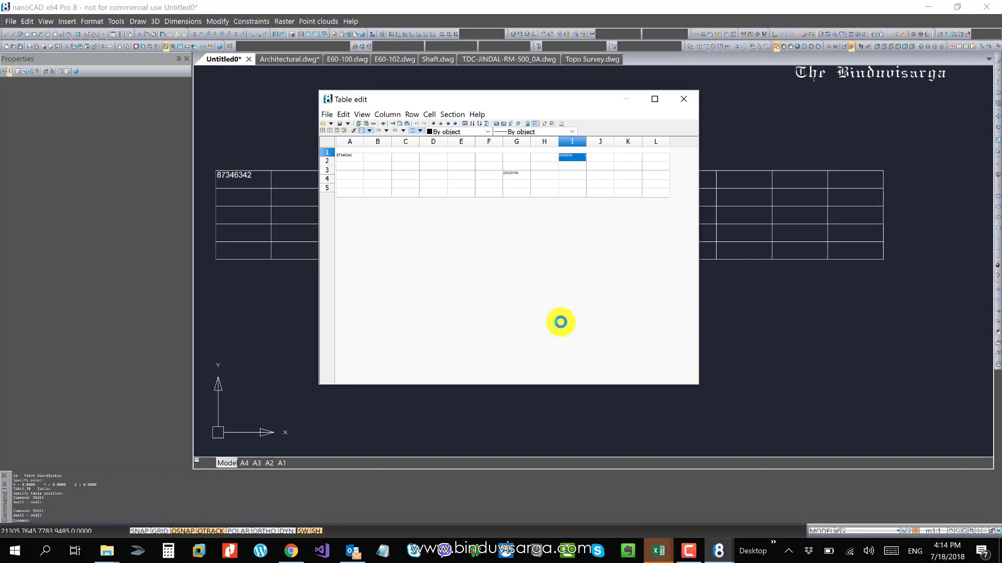
# Close the table editor and switch to Excel, showing the exported Sheet1 workbook maximized
pyautogui.click(681, 99)
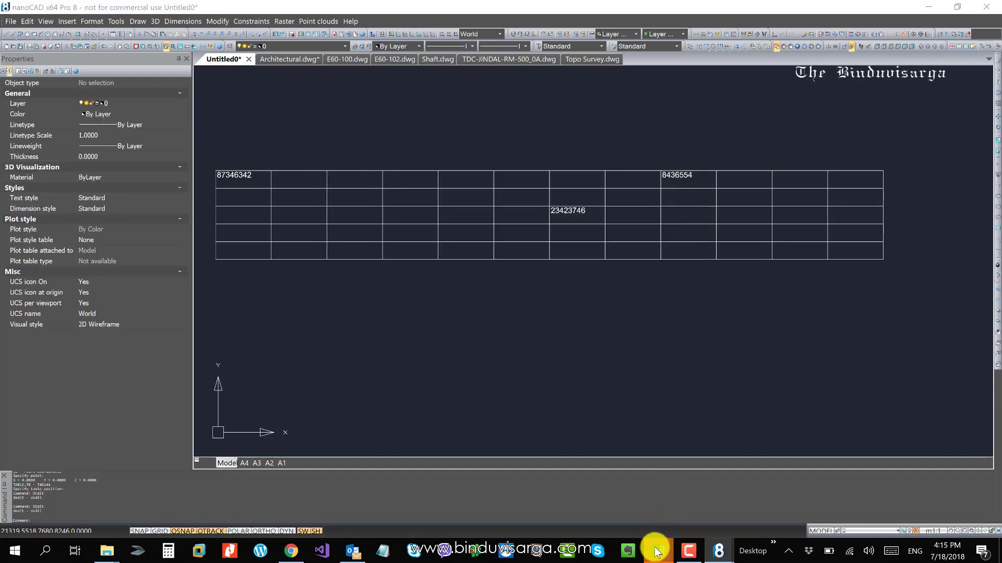
pyautogui.moveTo(658, 552)
pyautogui.click(699, 476)
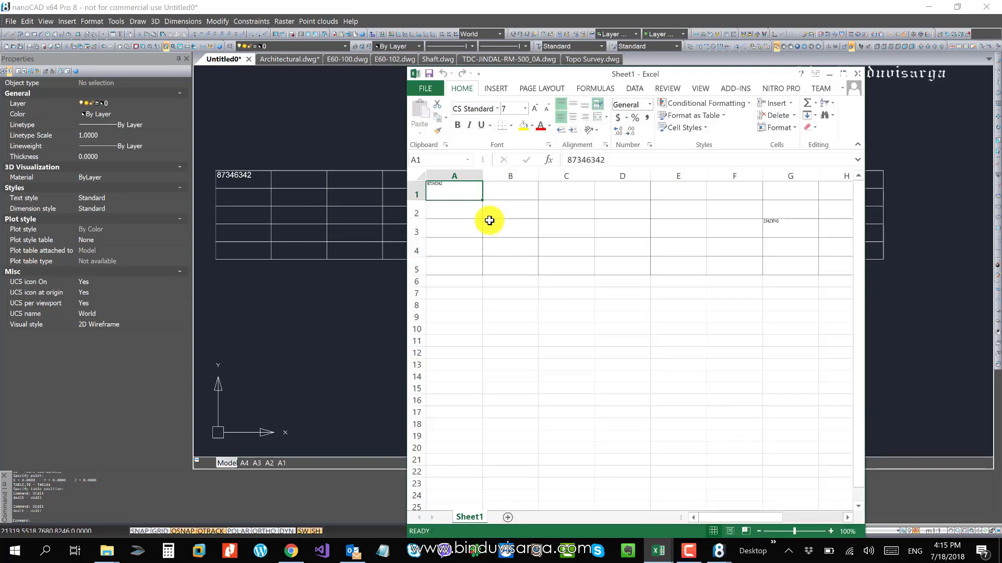
pyautogui.click(844, 74)
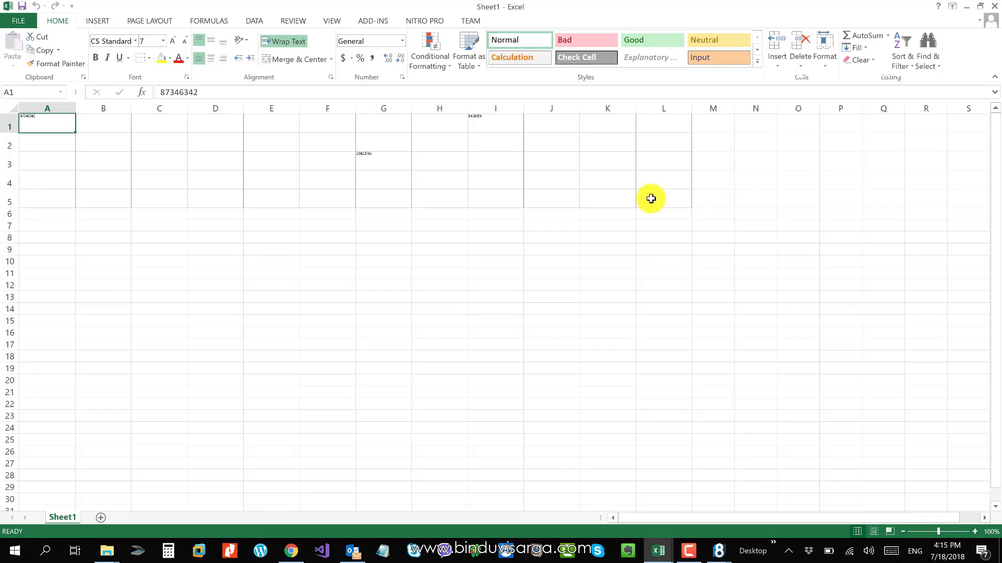
# Set the font size of the exported table cells A1:L5 in Sheet1 to 10
pyautogui.keyDown('shift'); pyautogui.click(667, 199); pyautogui.keyUp('shift')
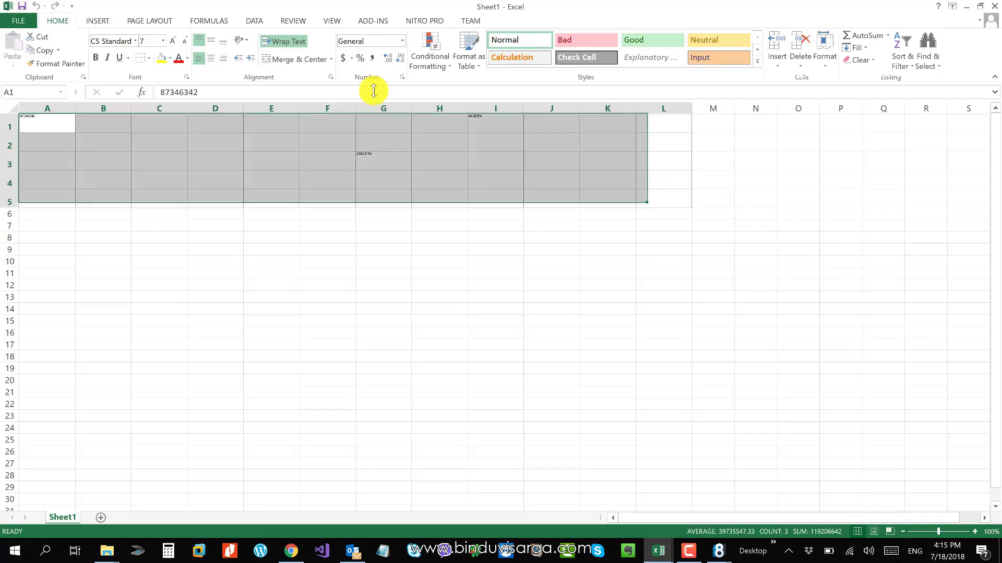
pyautogui.click(163, 41)
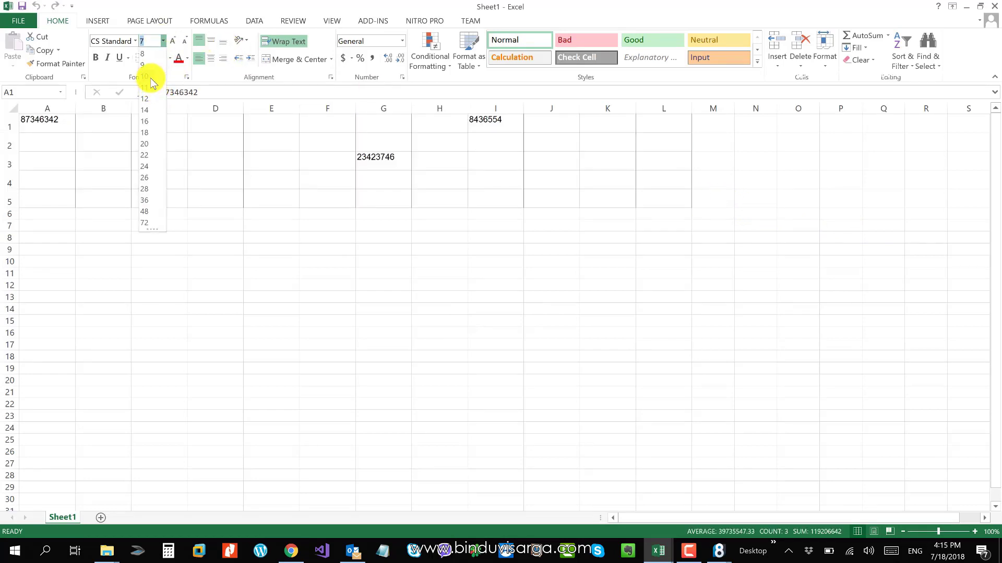
pyautogui.click(144, 76)
pyautogui.click(621, 307)
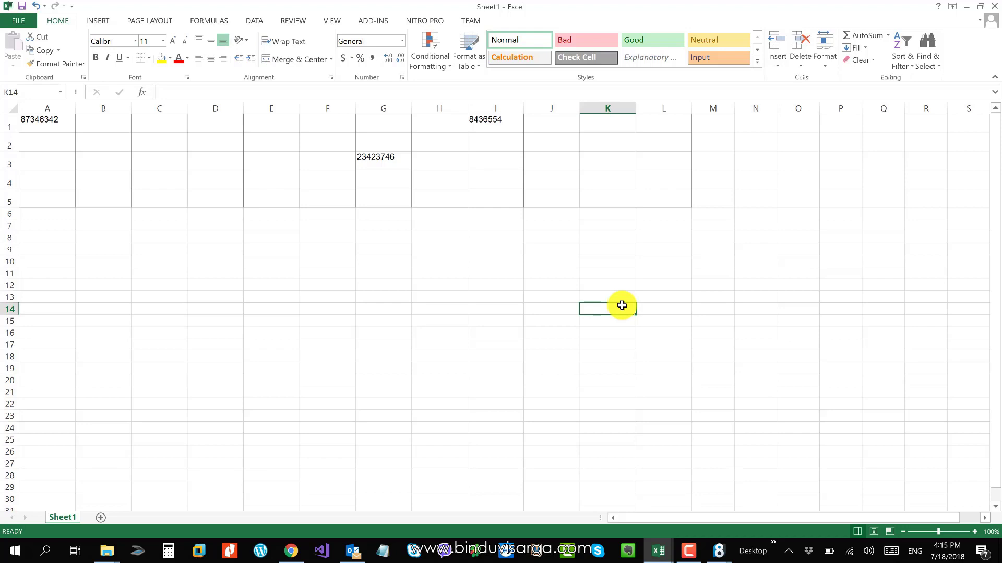
# Restore the Excel window's size and close the Sheet1 workbook without saving it
pyautogui.click(980, 6)
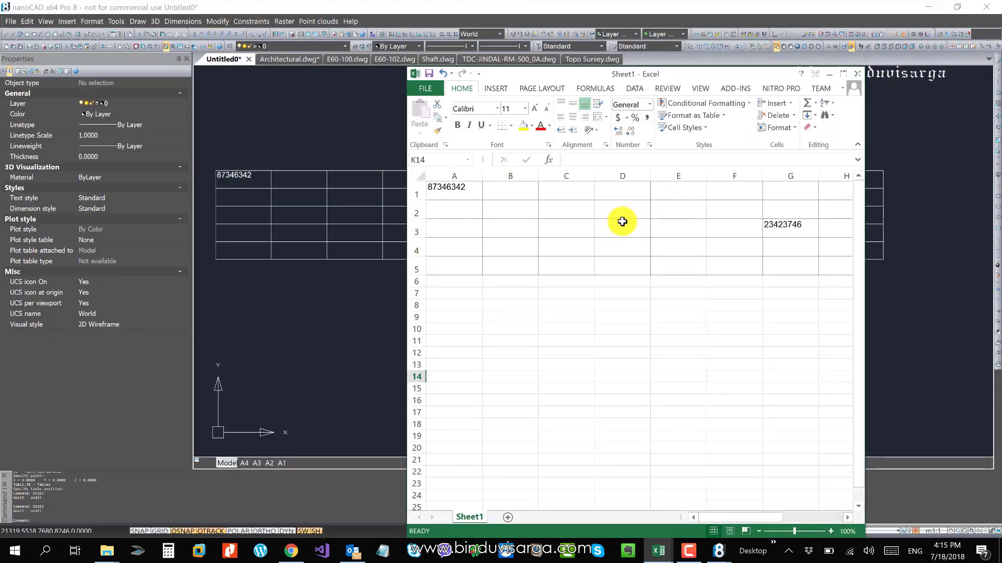
pyautogui.click(855, 74)
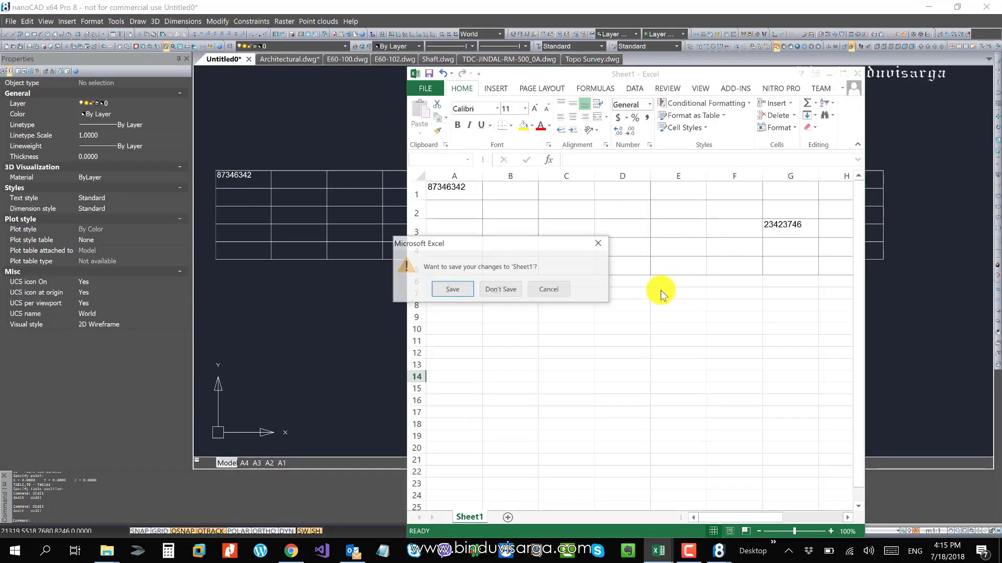
pyautogui.click(509, 290)
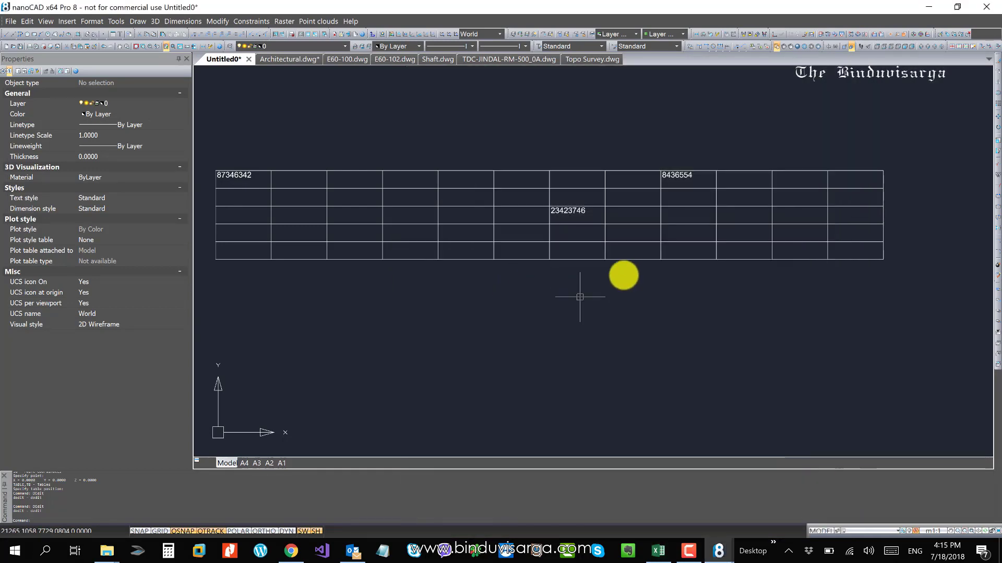
# Erase the 12-column table from the drawing
pyautogui.scroll(-6, 624, 282)
pyautogui.click(643, 305)
pyautogui.click(545, 193)
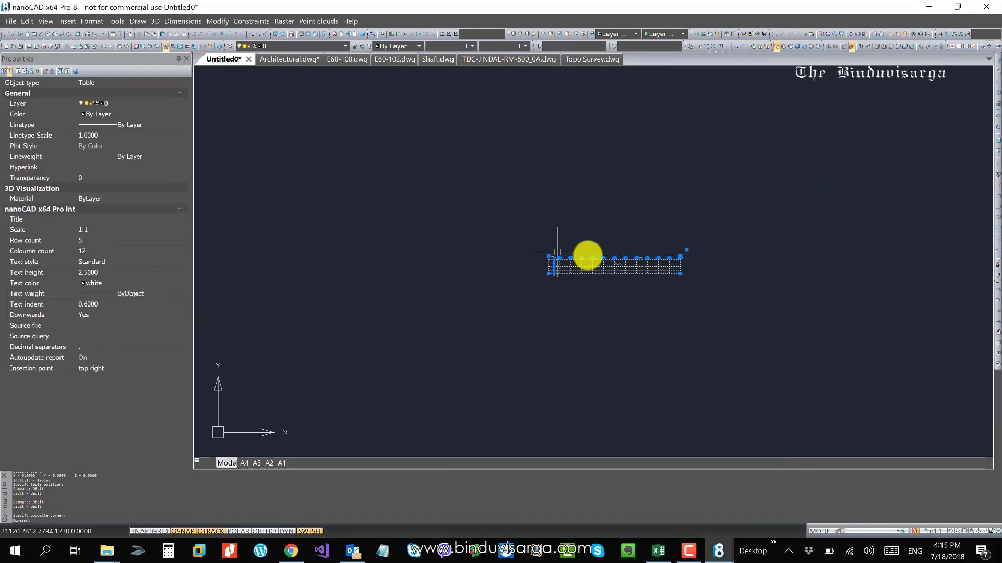
pyautogui.write('e')
pyautogui.press('Return')
pyautogui.scroll(-3, 589, 254)
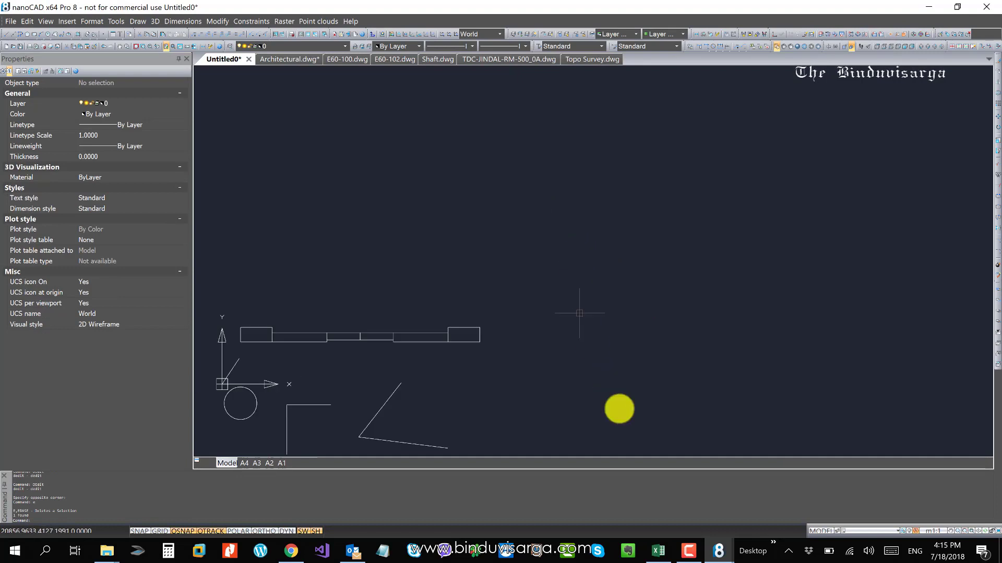
# Check My Partlist.xlsx in Excel, then import its Bill of Materials as a table into the drawing's empty area in nanoCAD
pyautogui.click(663, 552)
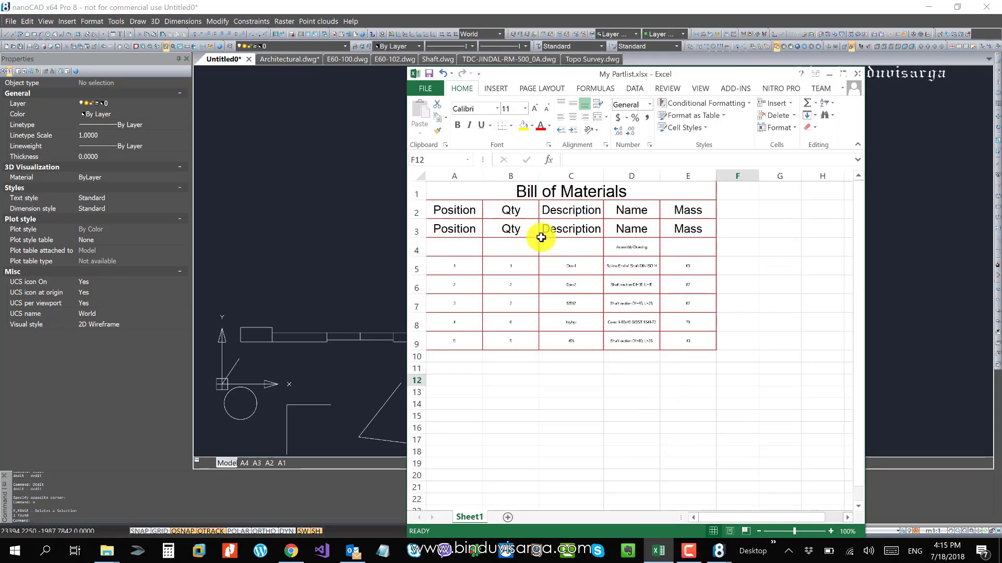
pyautogui.click(831, 76)
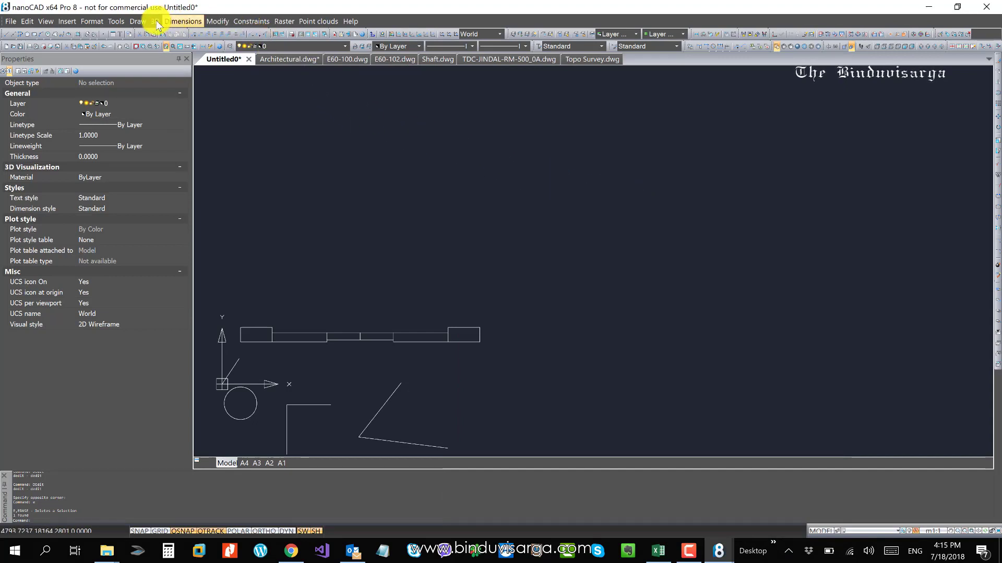
pyautogui.click(116, 24)
pyautogui.moveTo(136, 22)
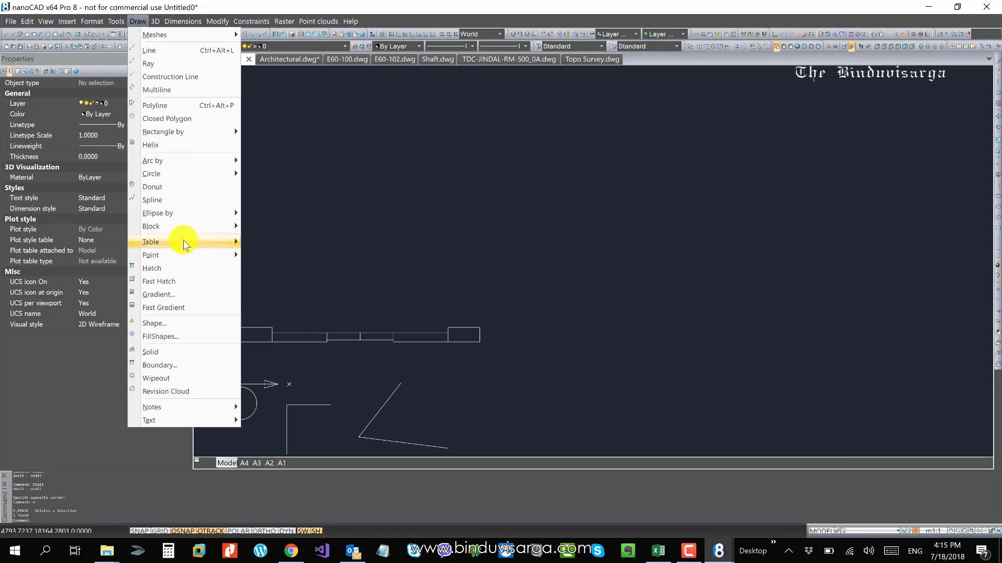
pyautogui.moveTo(186, 243)
pyautogui.click(280, 242)
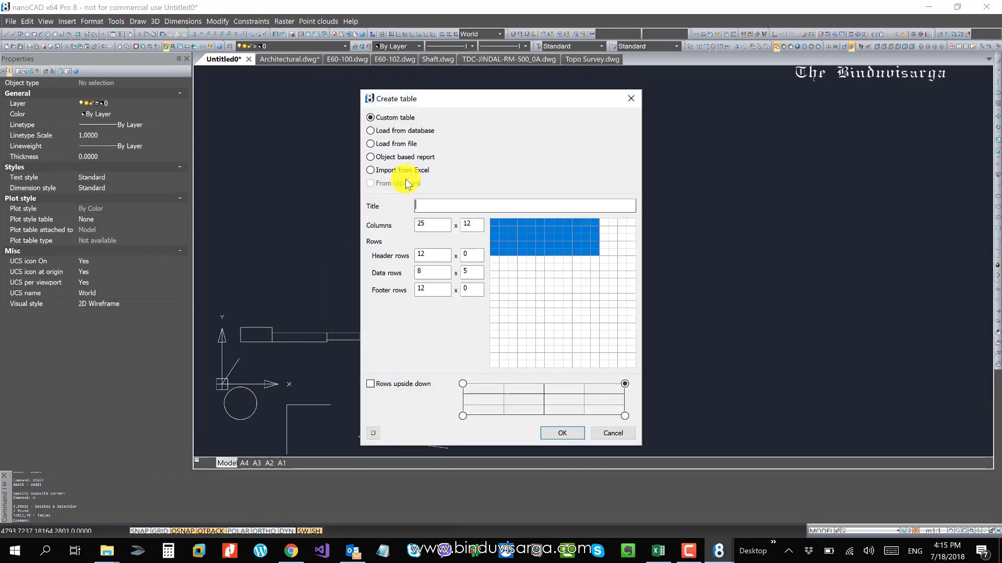
pyautogui.click(372, 170)
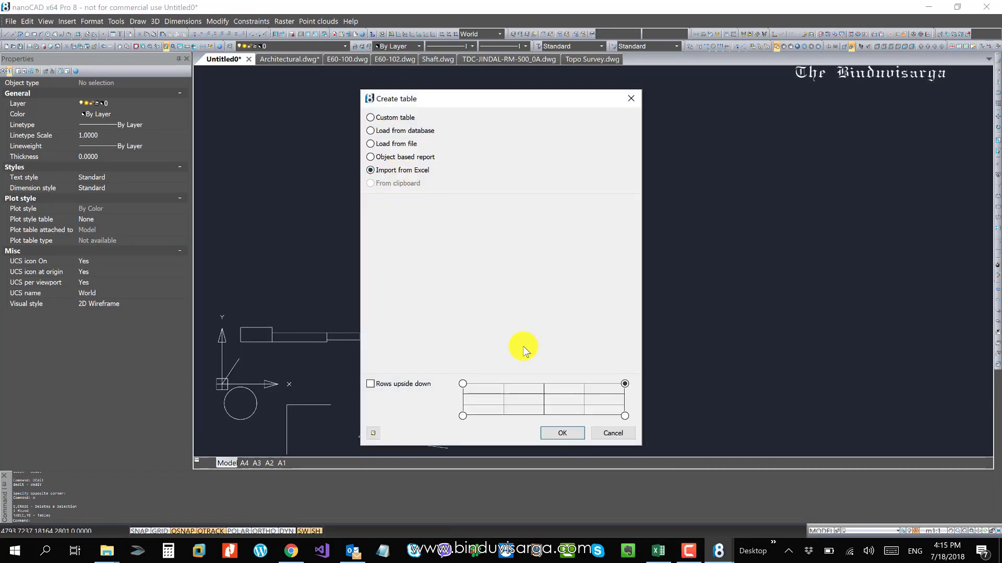
pyautogui.click(567, 433)
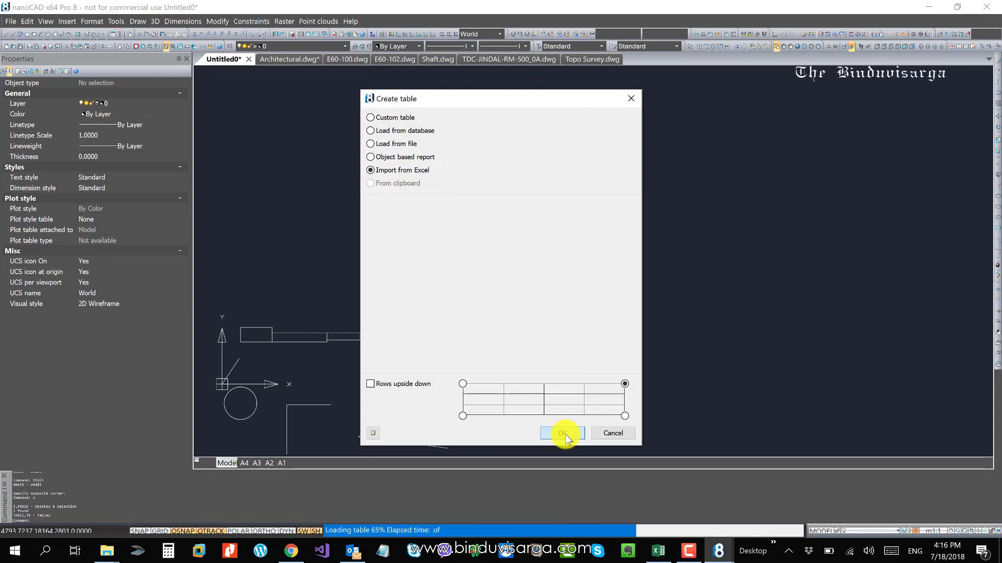
pyautogui.scroll(5, 540, 284)
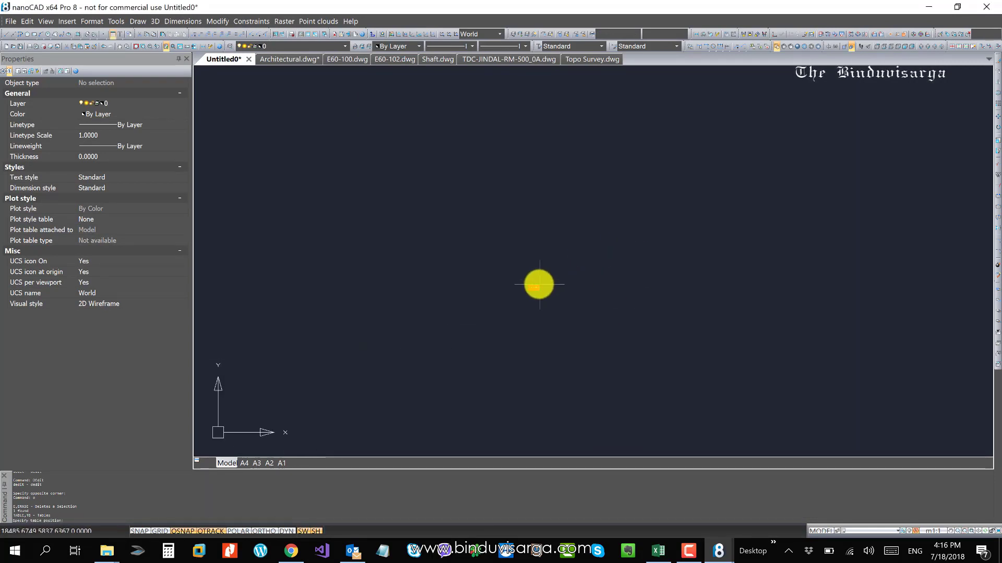
pyautogui.scroll(2, 602, 210)
pyautogui.click(601, 212)
pyautogui.scroll(6, 542, 224)
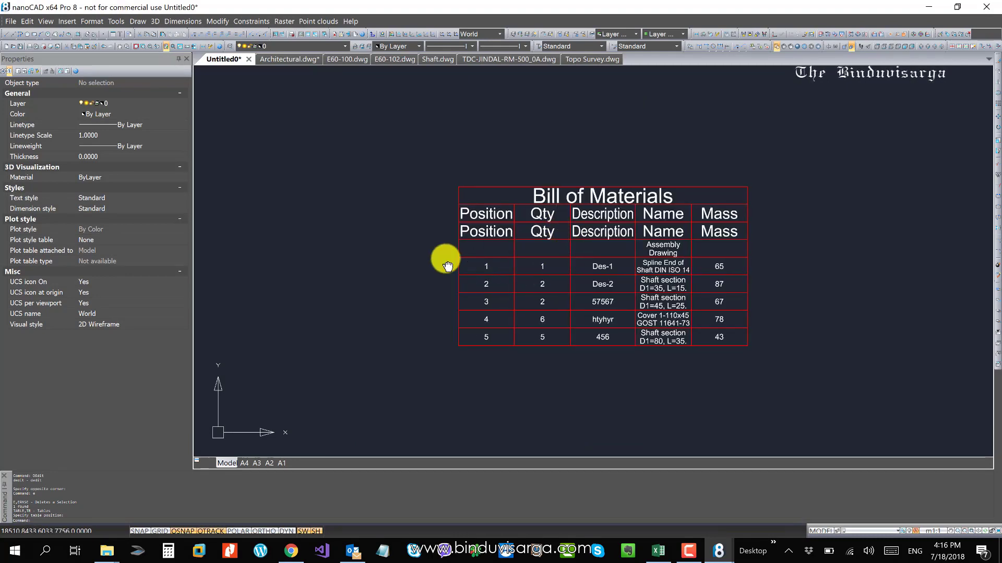
pyautogui.moveTo(452, 267); pyautogui.dragTo(405, 262, button='middle')
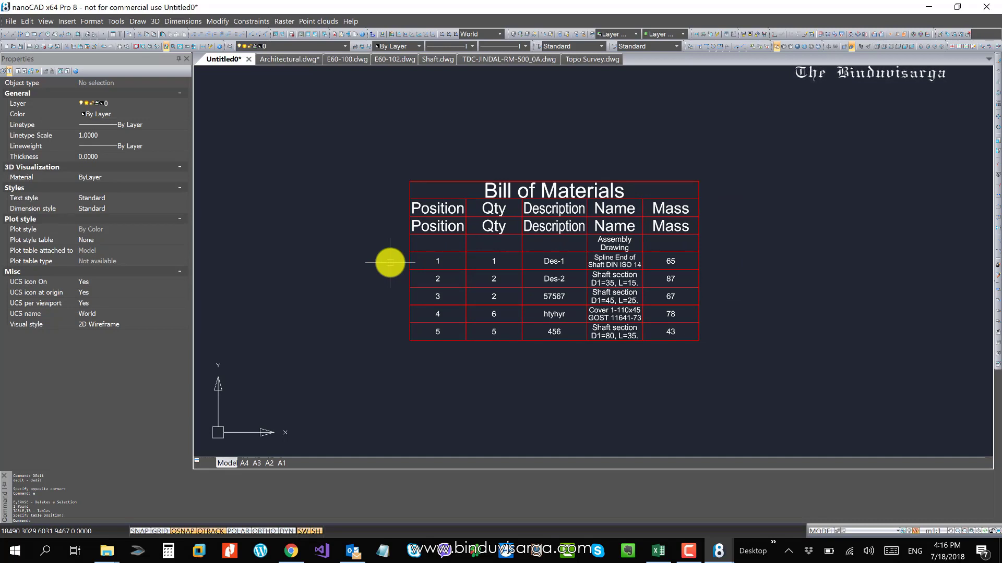
# Open the imported Bill of Materials table for editing, even out its column widths and close the editor
pyautogui.doubleClick(450, 213)
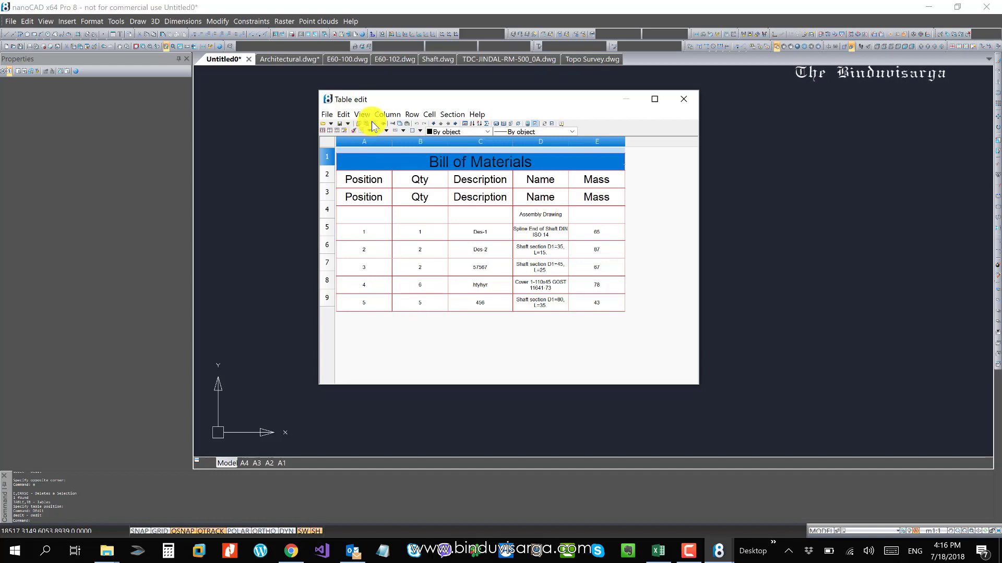
pyautogui.click(372, 123)
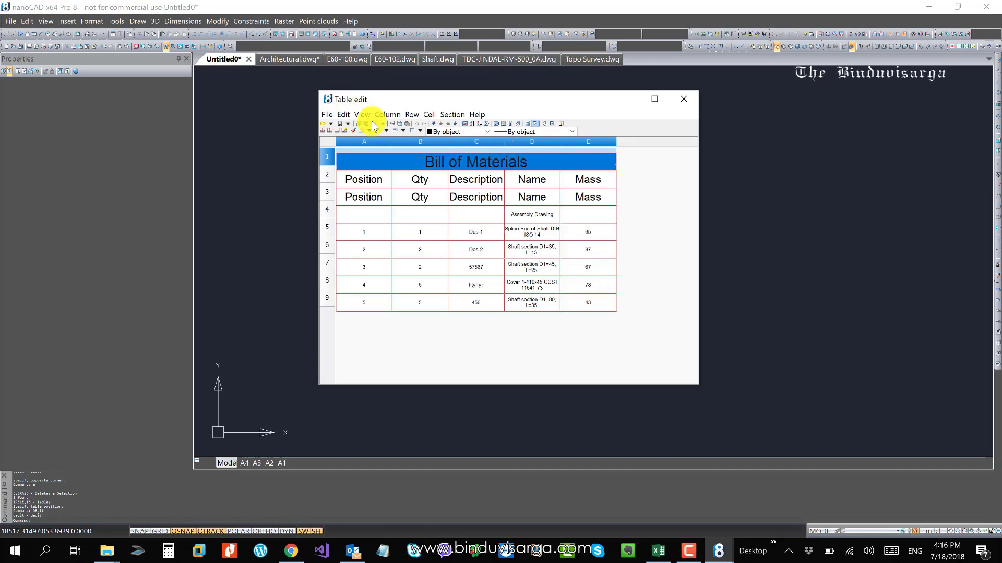
pyautogui.click(684, 99)
# Erase the imported Bill of Materials table from the drawing
pyautogui.scroll(-7, 617, 164)
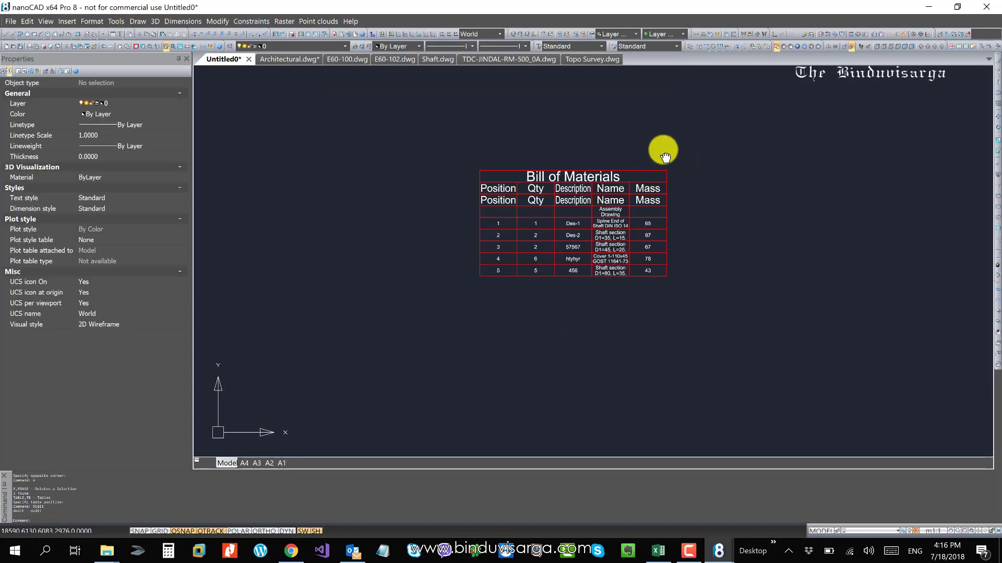
pyautogui.scroll(-8, 544, 221)
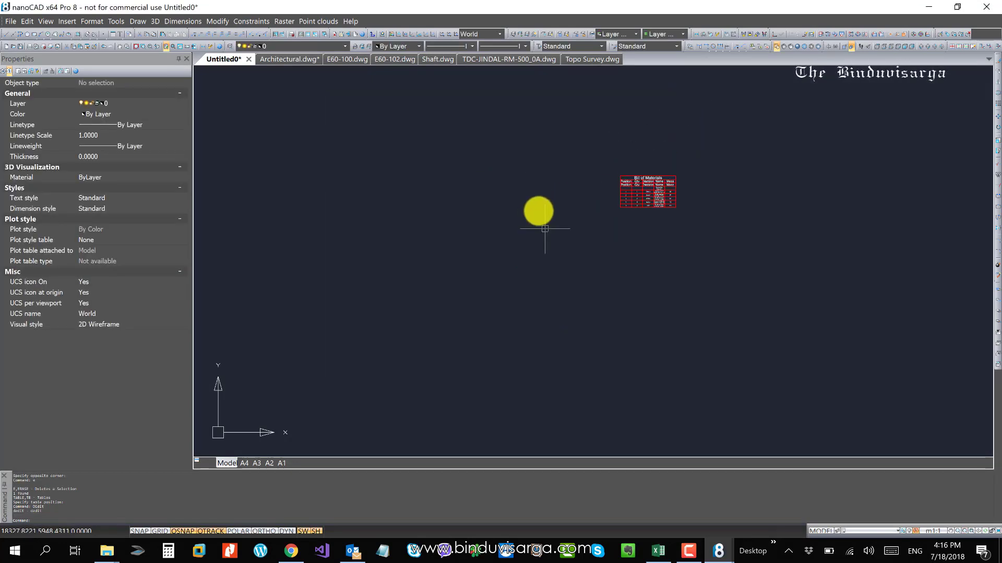
pyautogui.click(575, 248)
pyautogui.click(515, 159)
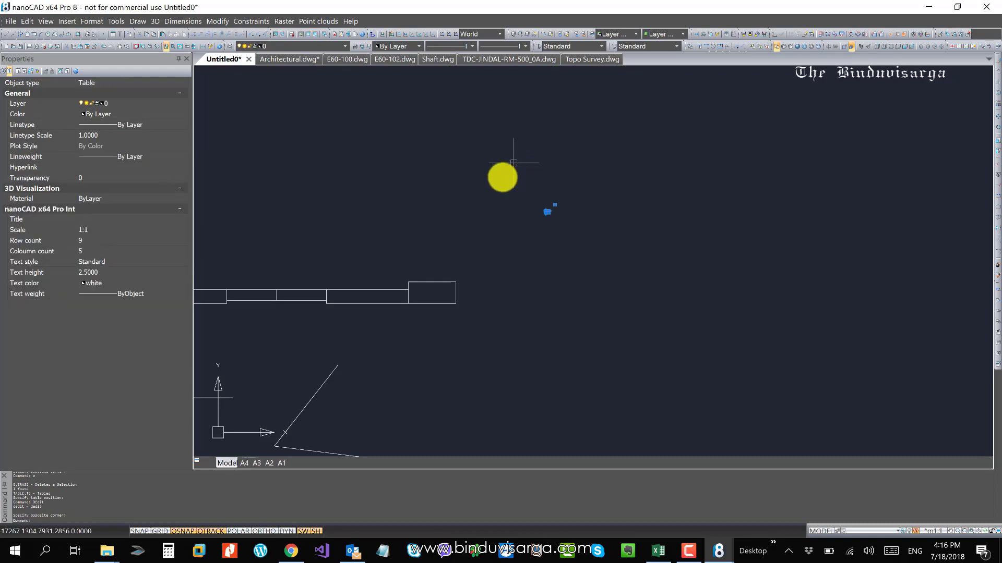
pyautogui.moveTo(462, 220)
pyautogui.mouseDown(button='middle')
pyautogui.moveTo(578, 221)
pyautogui.moveTo(523, 200)
pyautogui.moveTo(548, 208)
pyautogui.moveTo(476, 150)
pyautogui.mouseUp(button='middle')
pyautogui.write('e')
pyautogui.press('Return')
pyautogui.scroll(2, 552, 221)
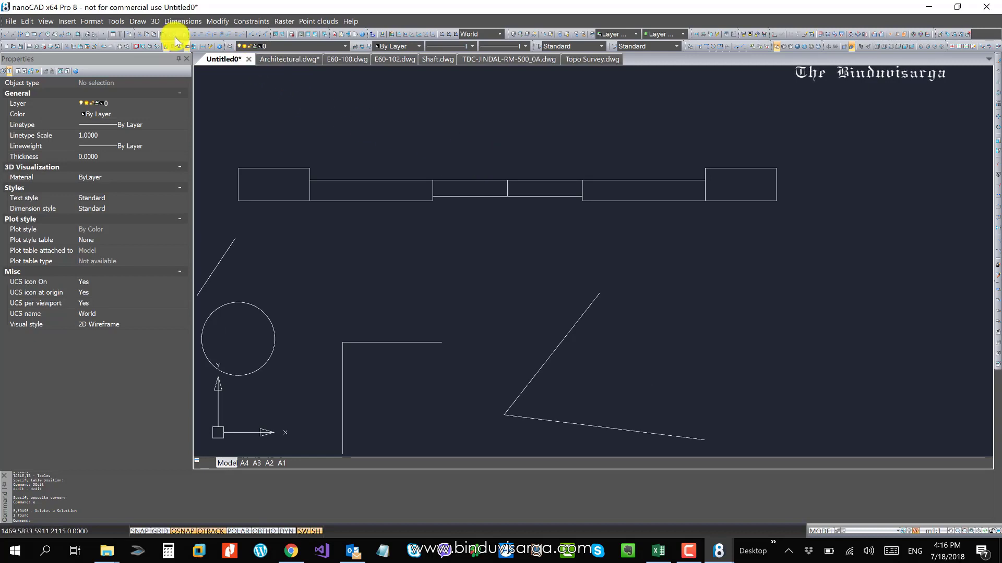
# Examine the line and fit settings of the Standard dimension style, then close the dimension style manager
pyautogui.click(140, 22)
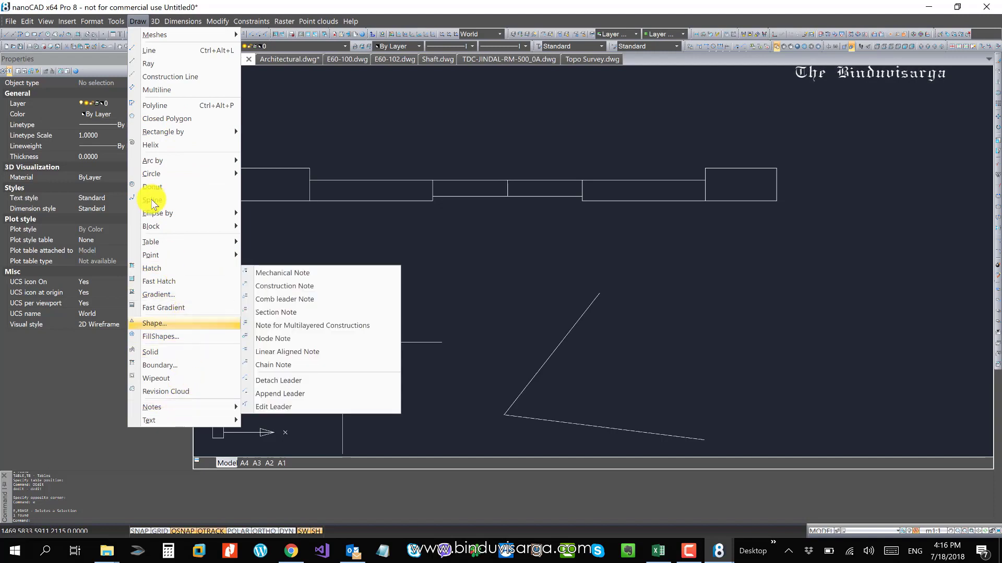
pyautogui.moveTo(183, 22)
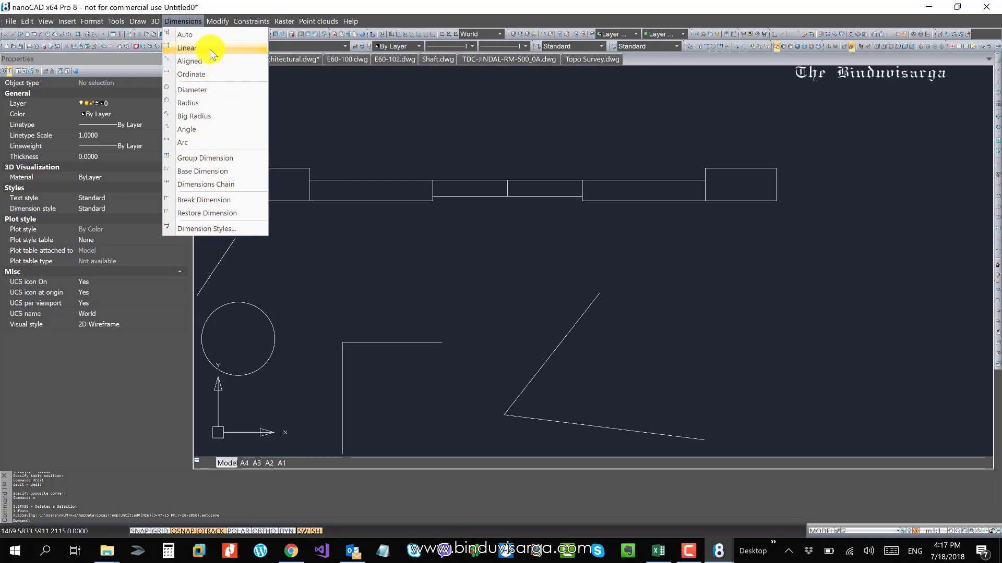
pyautogui.click(220, 230)
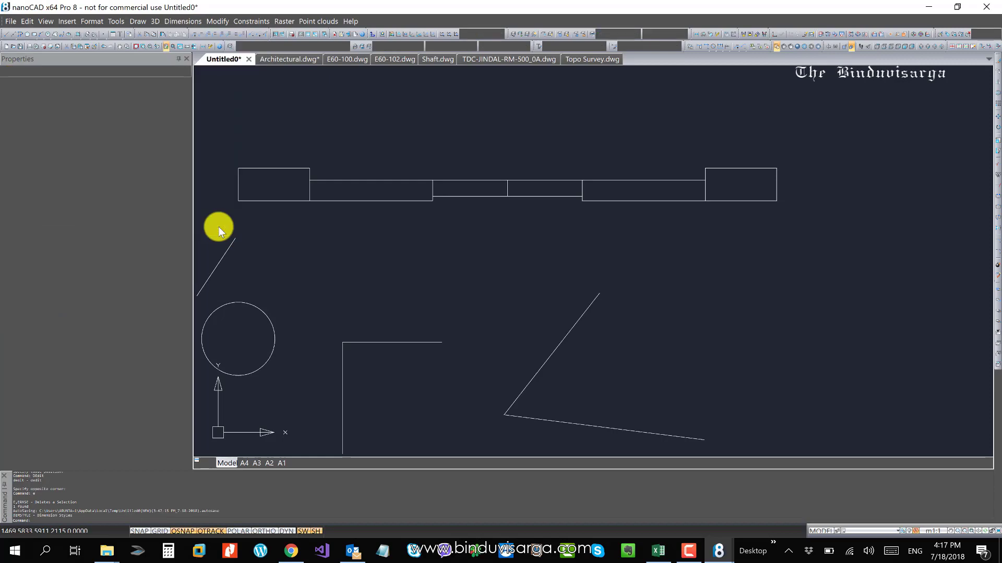
pyautogui.moveTo(457, 176); pyautogui.dragTo(150, 110)
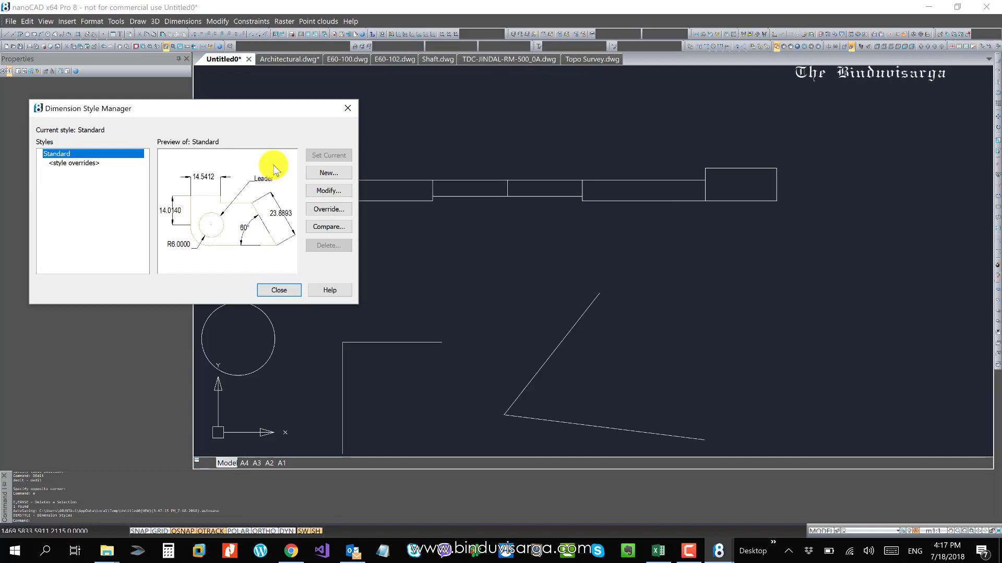
pyautogui.click(334, 195)
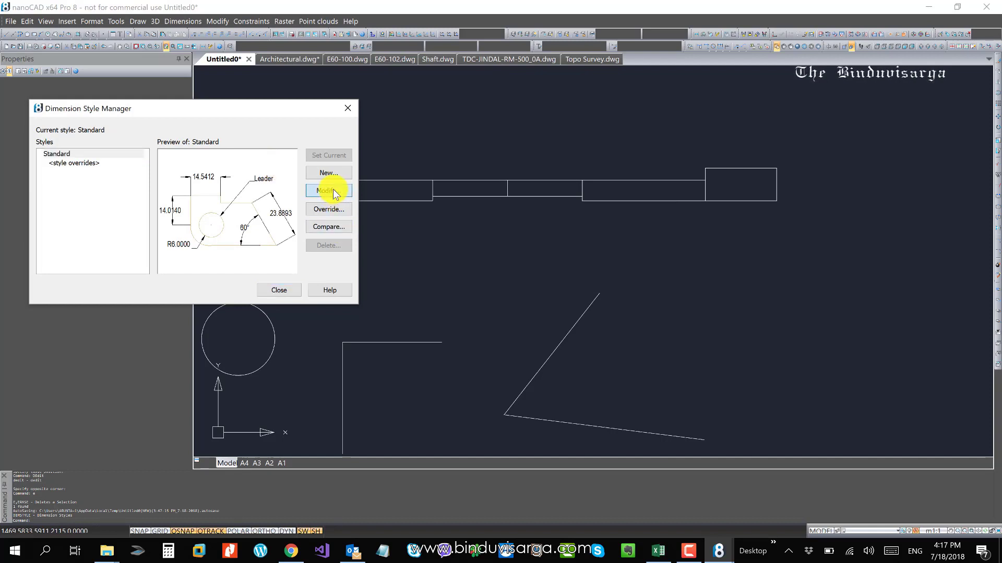
pyautogui.moveTo(247, 78); pyautogui.dragTo(300, 94)
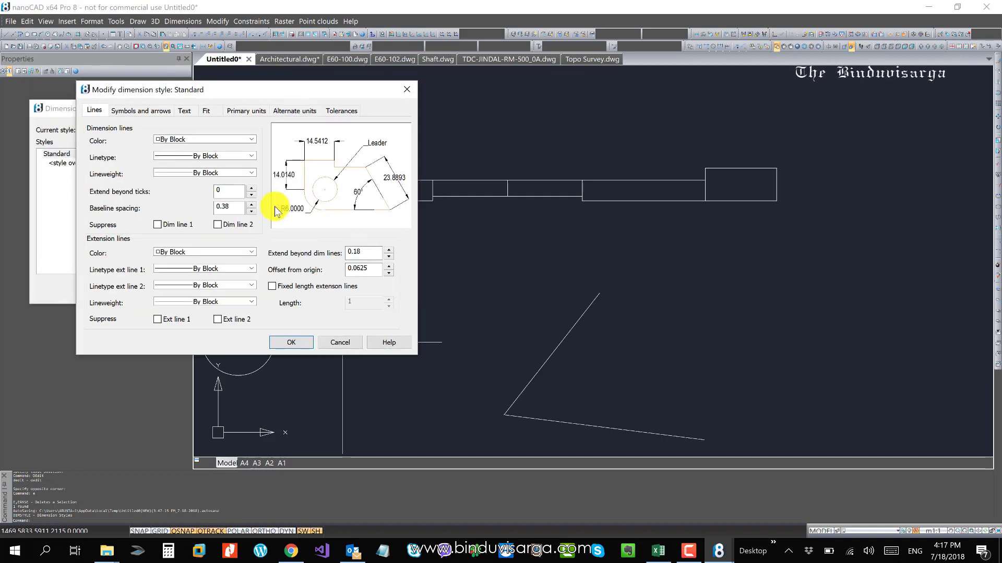
pyautogui.click(206, 111)
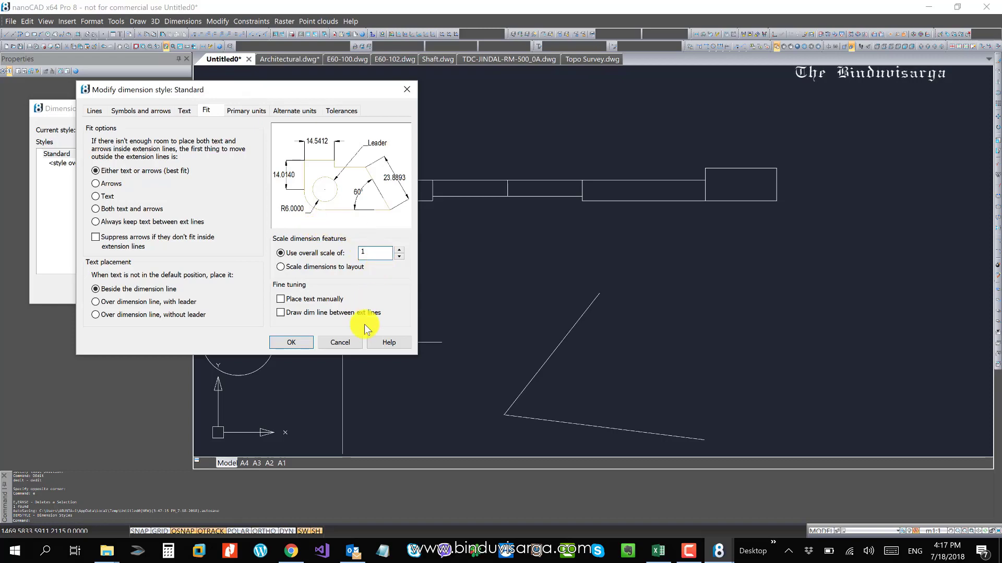
pyautogui.click(291, 344)
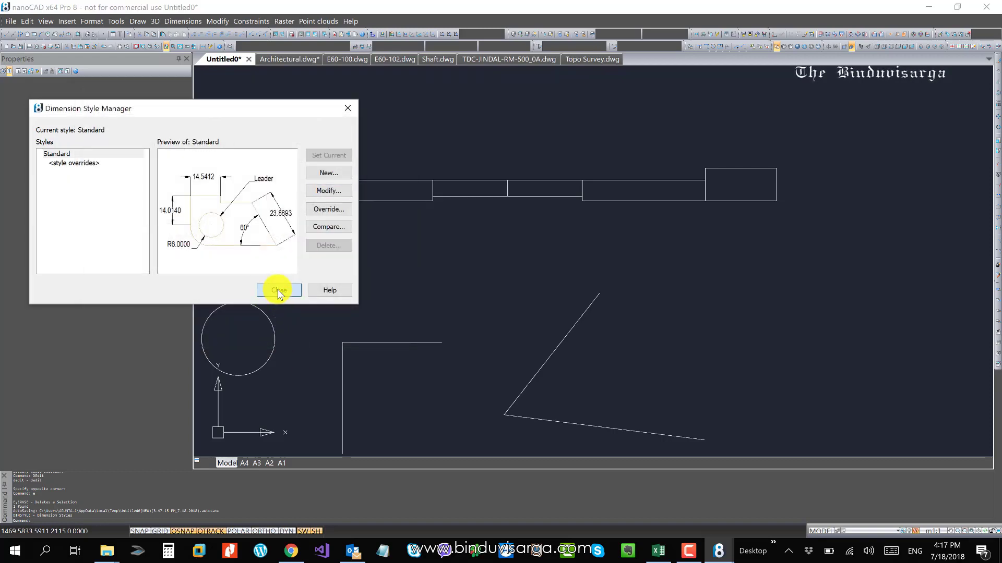
pyautogui.click(277, 288)
# Add an automatic aligned dimension to the inclined line at the origin, placing it on the line's upper-left side
pyautogui.click(255, 22)
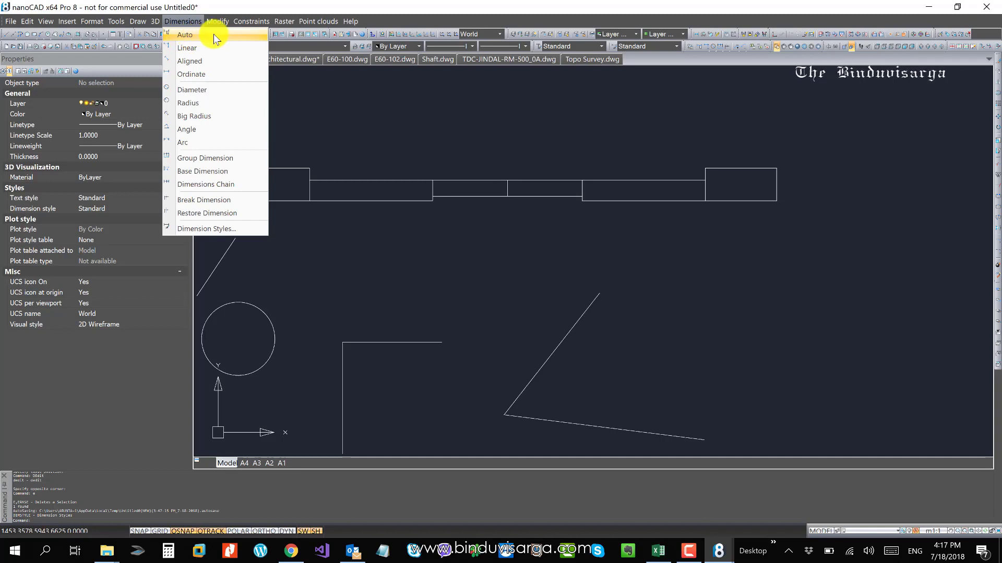
pyautogui.click(194, 34)
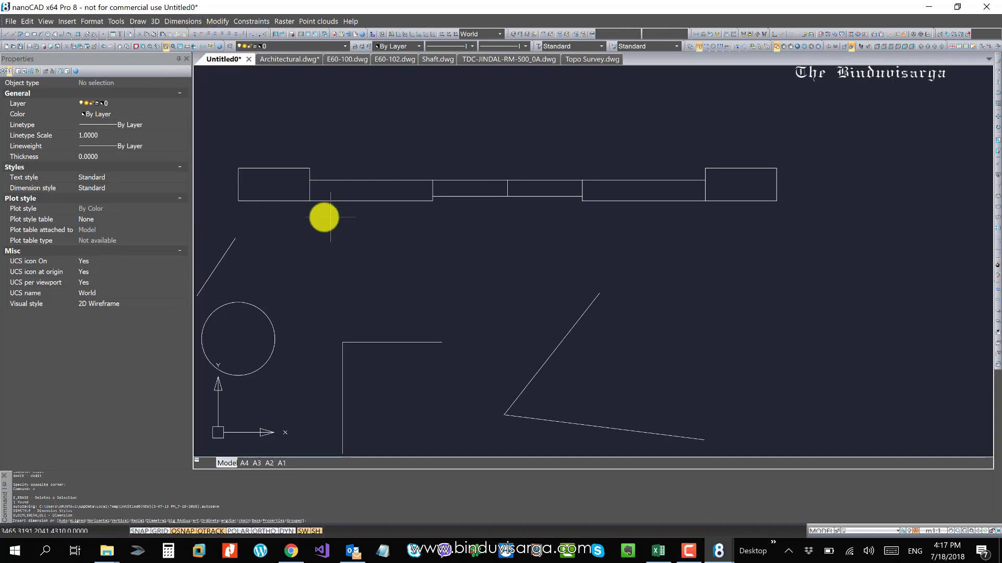
pyautogui.moveTo(324, 217); pyautogui.dragTo(476, 219, button='middle')
pyautogui.moveTo(404, 255); pyautogui.dragTo(392, 178, button='middle')
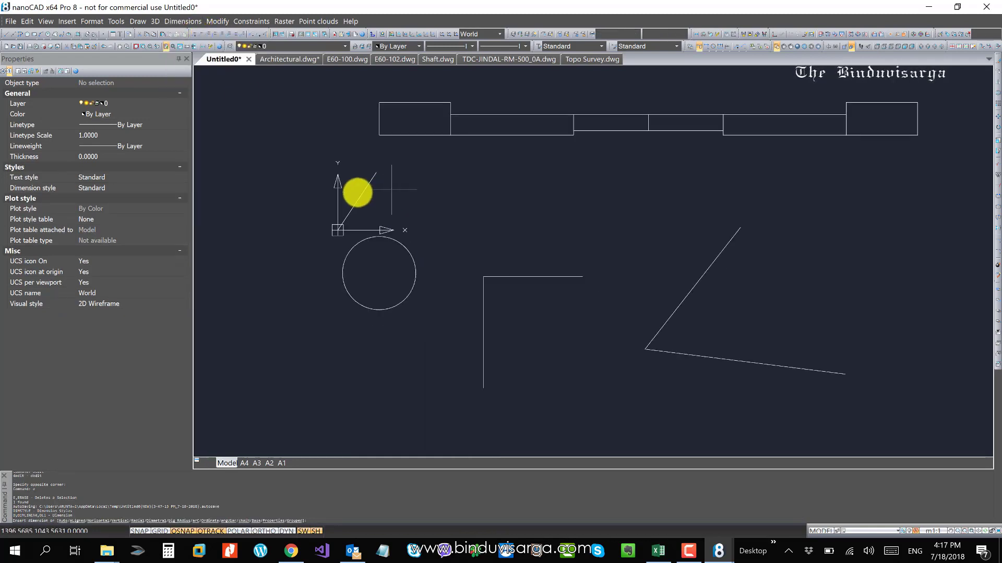
pyautogui.scroll(3, 368, 204)
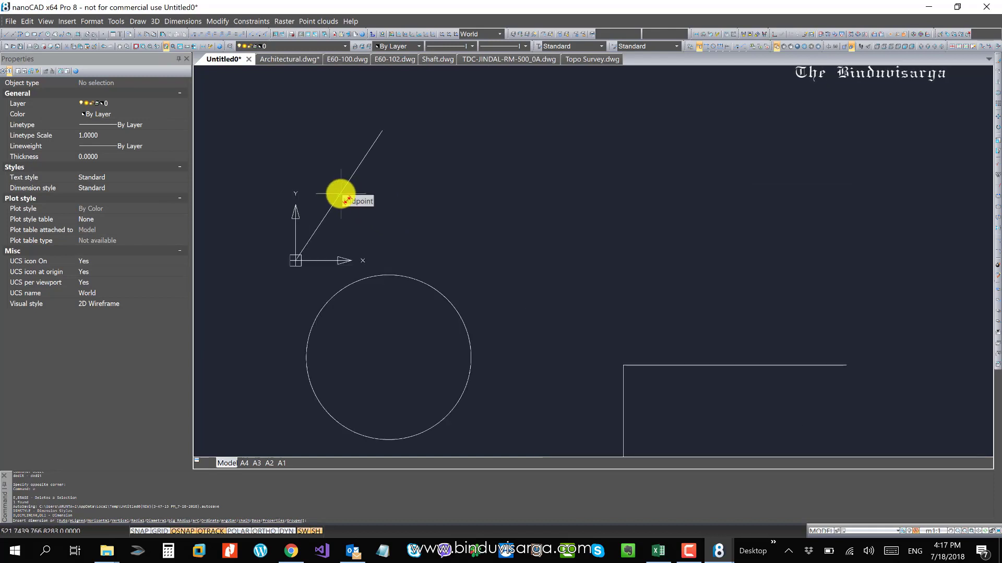
pyautogui.click(330, 210)
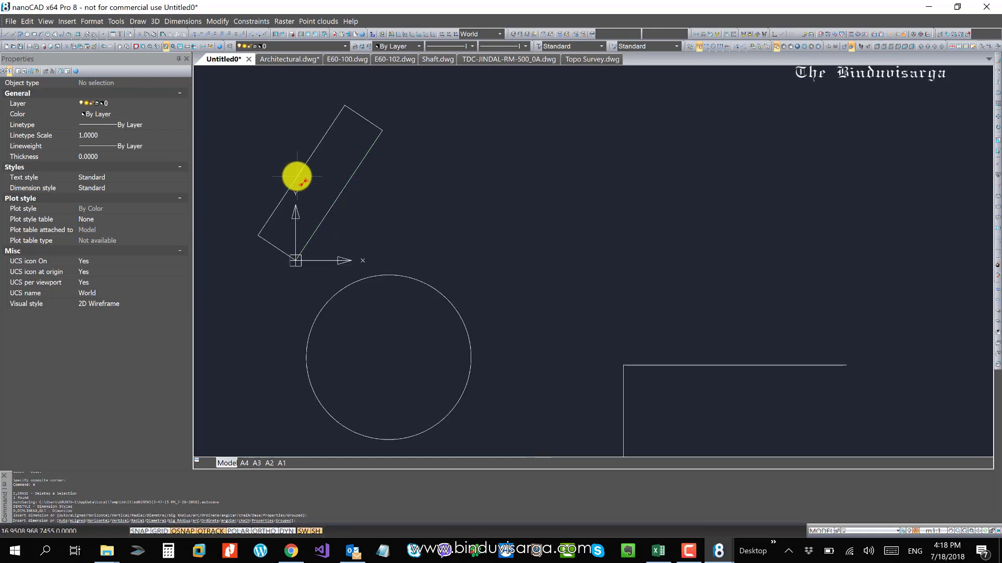
pyautogui.scroll(8, 295, 167)
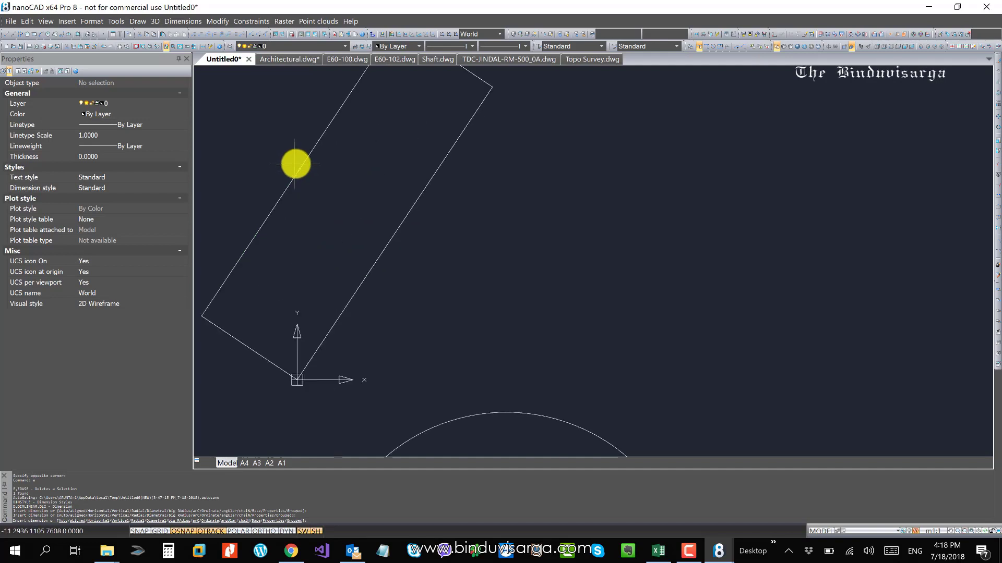
pyautogui.click(298, 180)
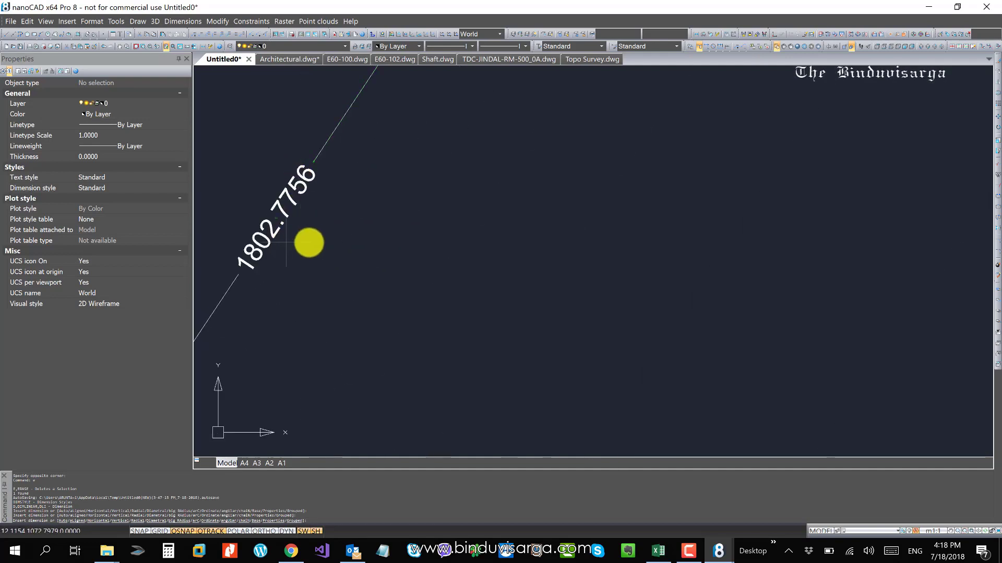
pyautogui.scroll(-5, 264, 155)
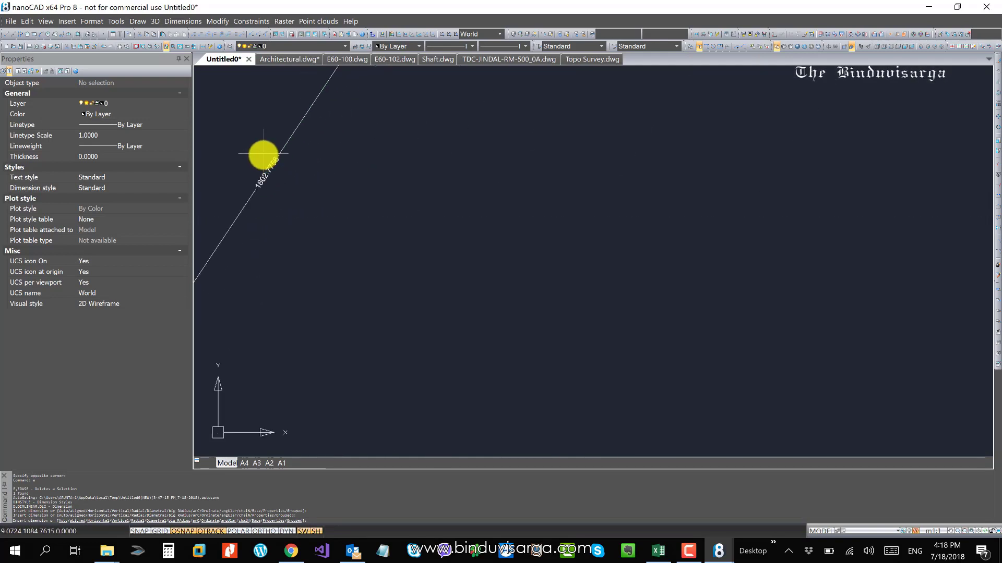
pyautogui.scroll(5, 262, 164)
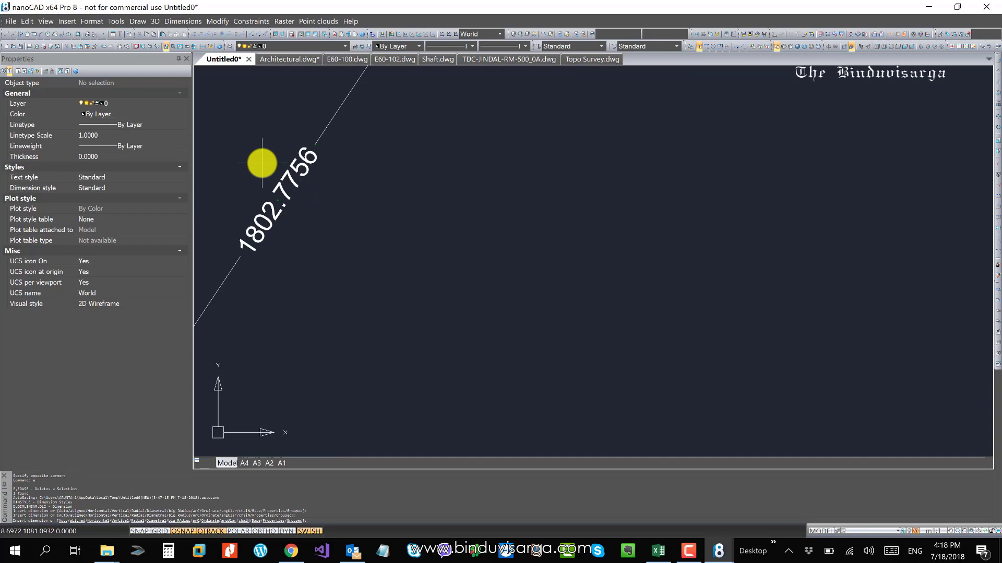
pyautogui.scroll(-2, 262, 162)
pyautogui.scroll(6, 267, 154)
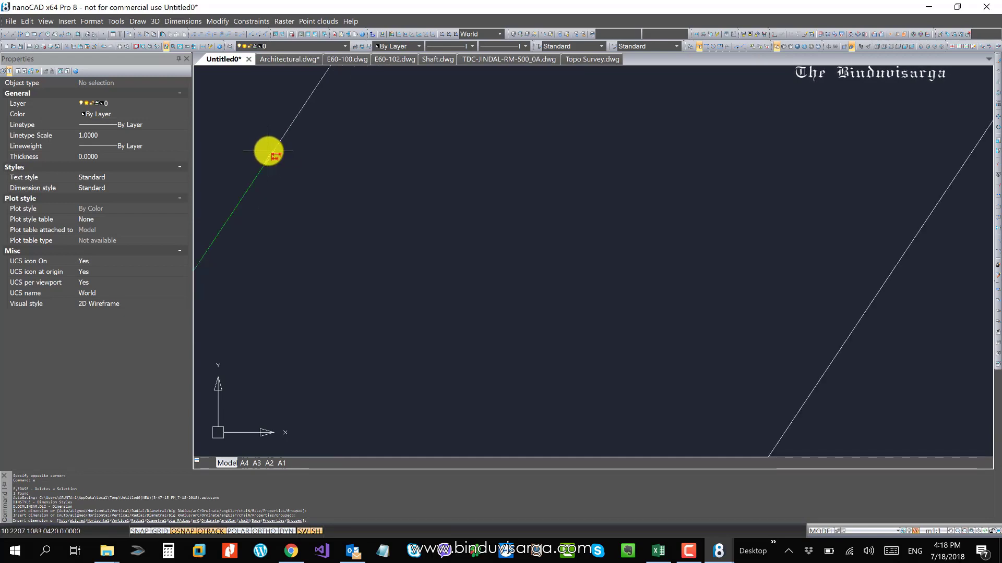
# Add an automatic diameter dimension to the circle, with its text outside the circle's upper-left edge
pyautogui.scroll(-4, 268, 153)
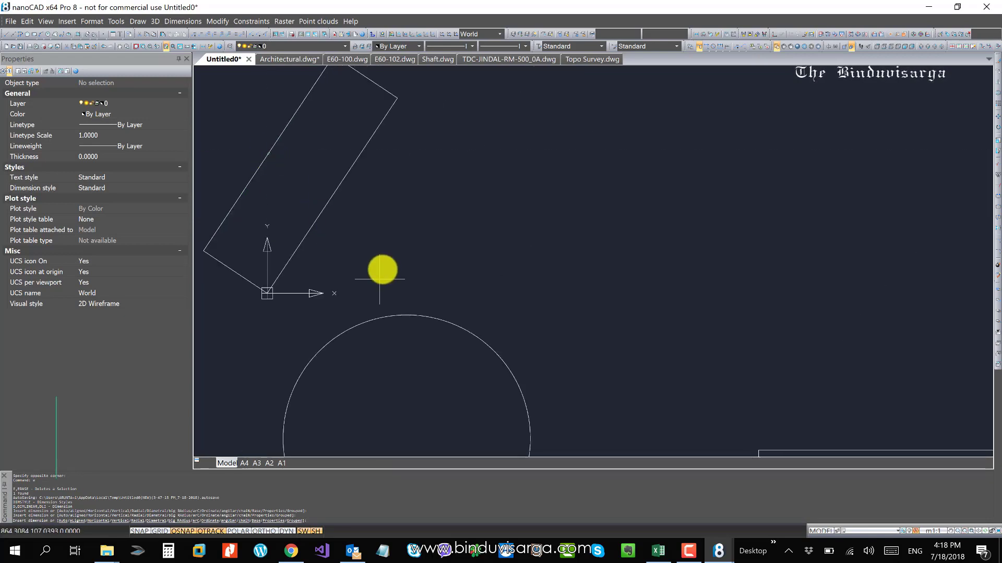
pyautogui.moveTo(383, 271); pyautogui.dragTo(369, 188, button='middle')
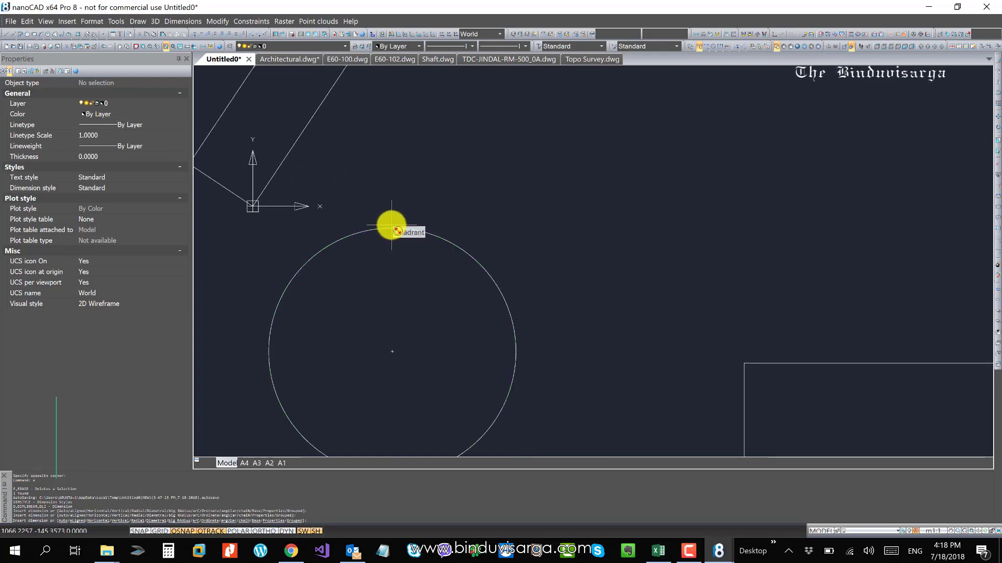
pyautogui.scroll(2, 373, 229)
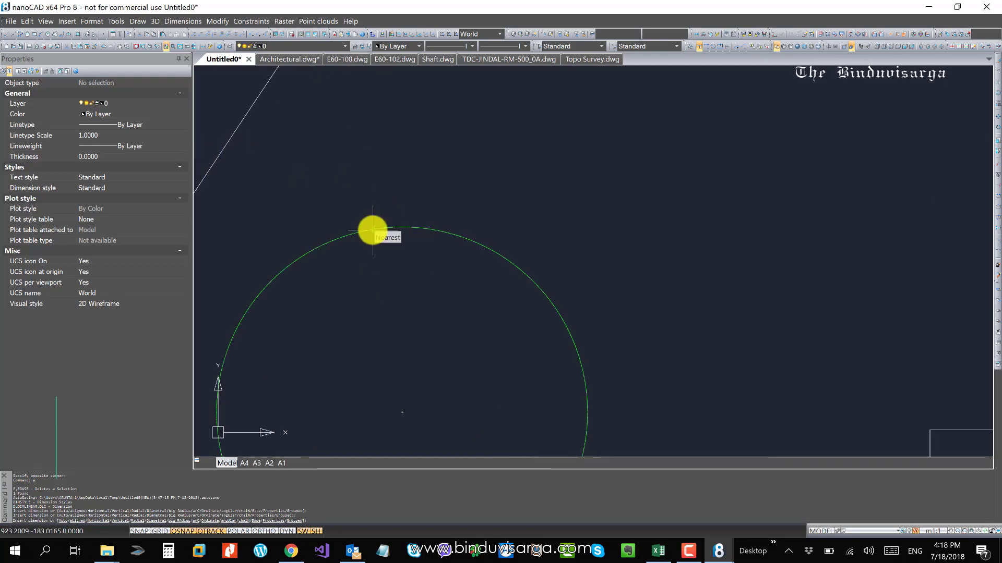
pyautogui.click(342, 241)
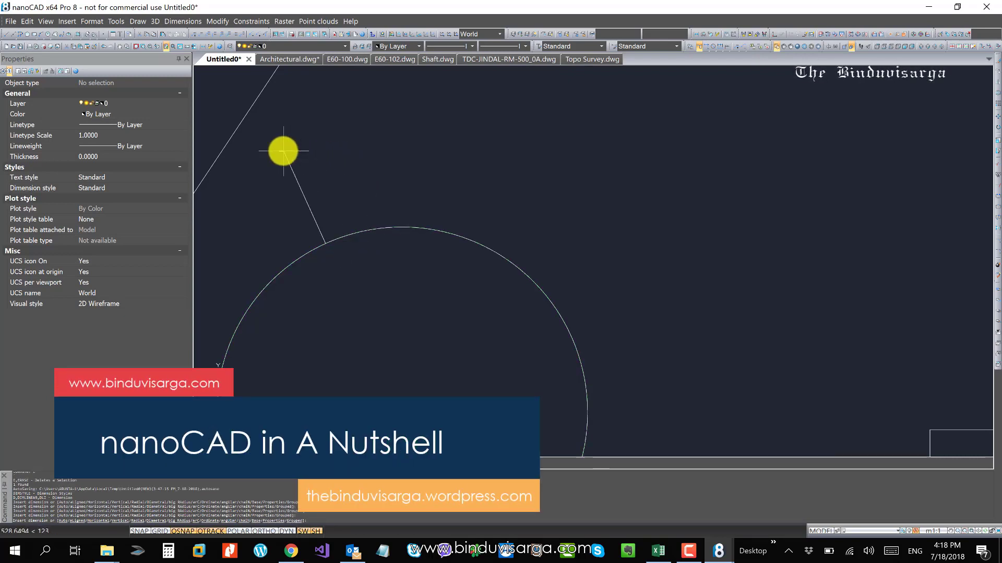
pyautogui.scroll(4, 286, 157)
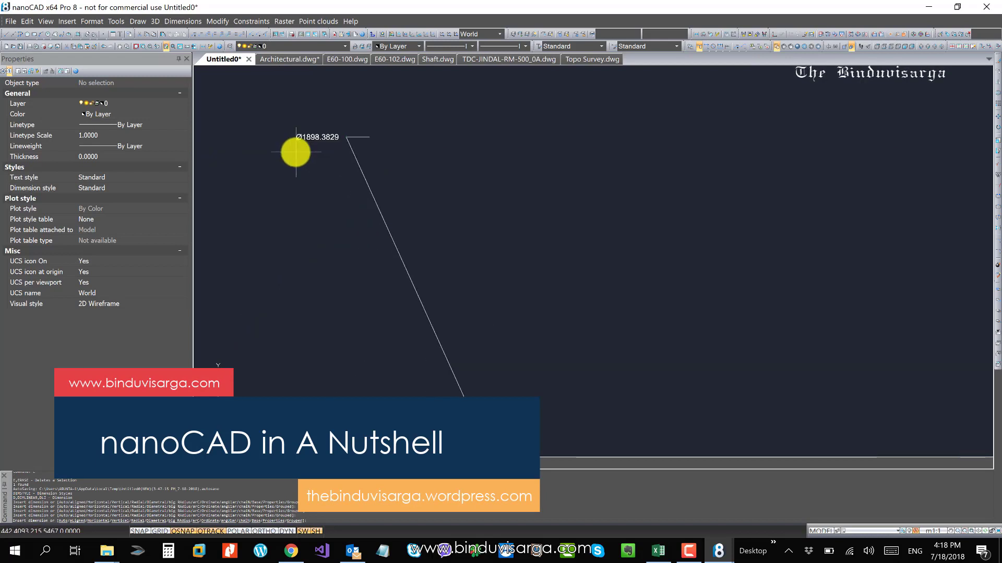
pyautogui.scroll(-6, 295, 152)
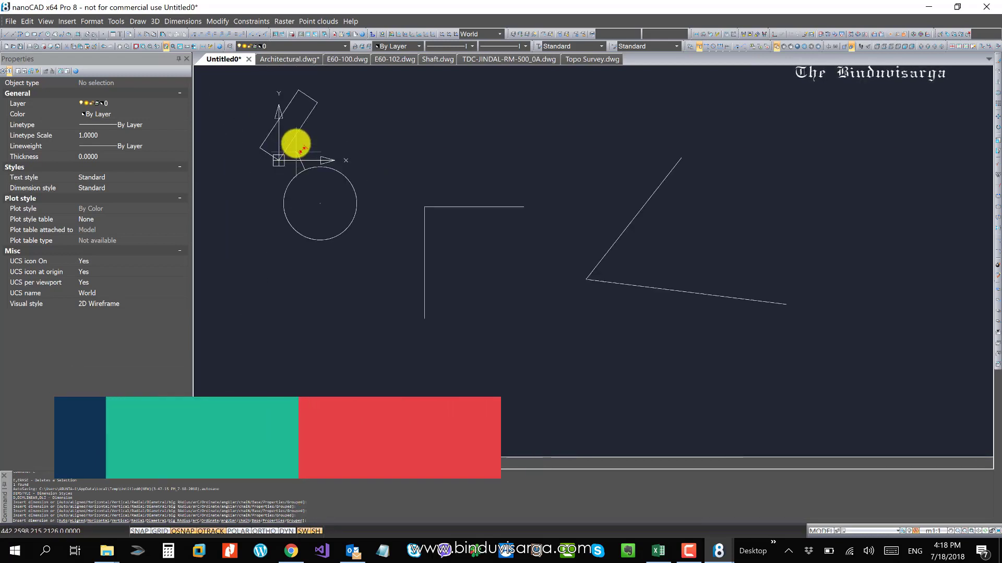
pyautogui.scroll(5, 246, 141)
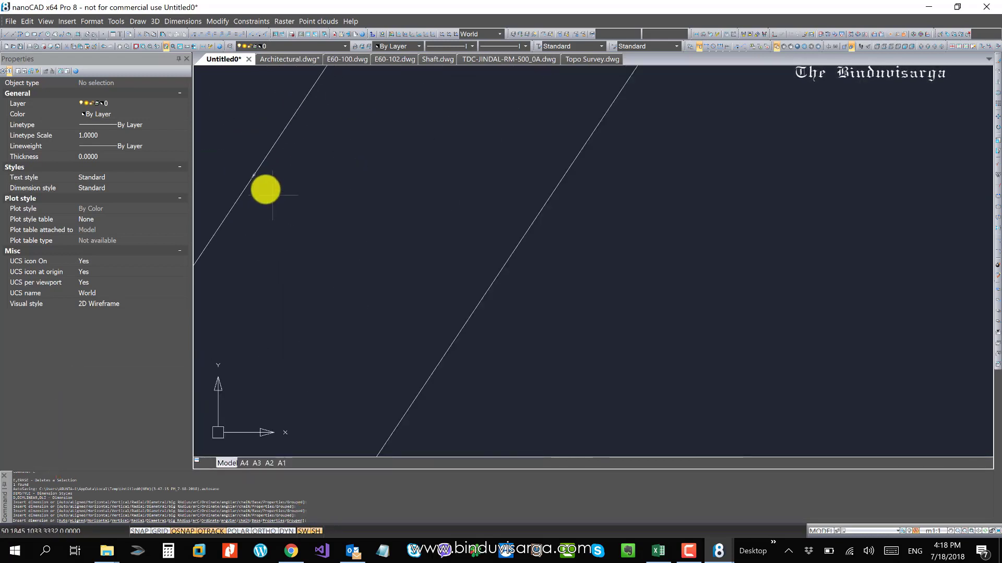
pyautogui.scroll(5, 246, 143)
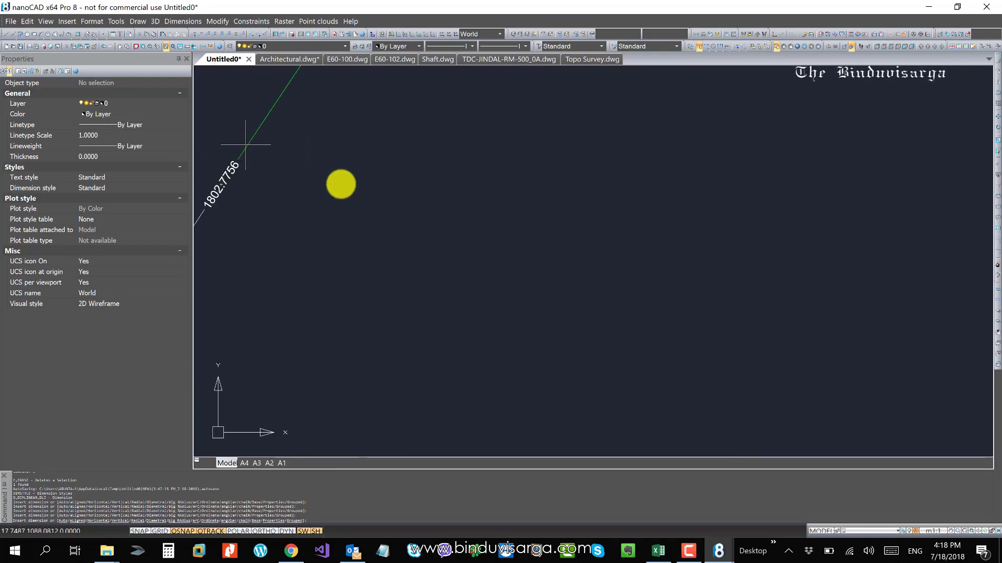
# Dimension the L-shape's horizontal line above it and its vertical line on the outer left side with automatic dimensioning
pyautogui.scroll(-5, 385, 148)
pyautogui.scroll(-6, 360, 134)
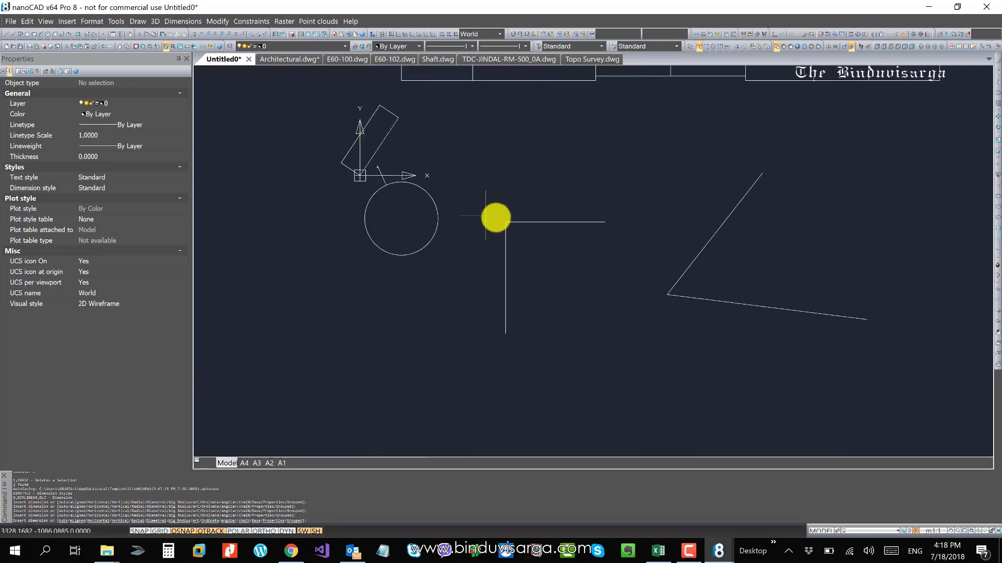
pyautogui.scroll(2, 521, 223)
pyautogui.click(531, 225)
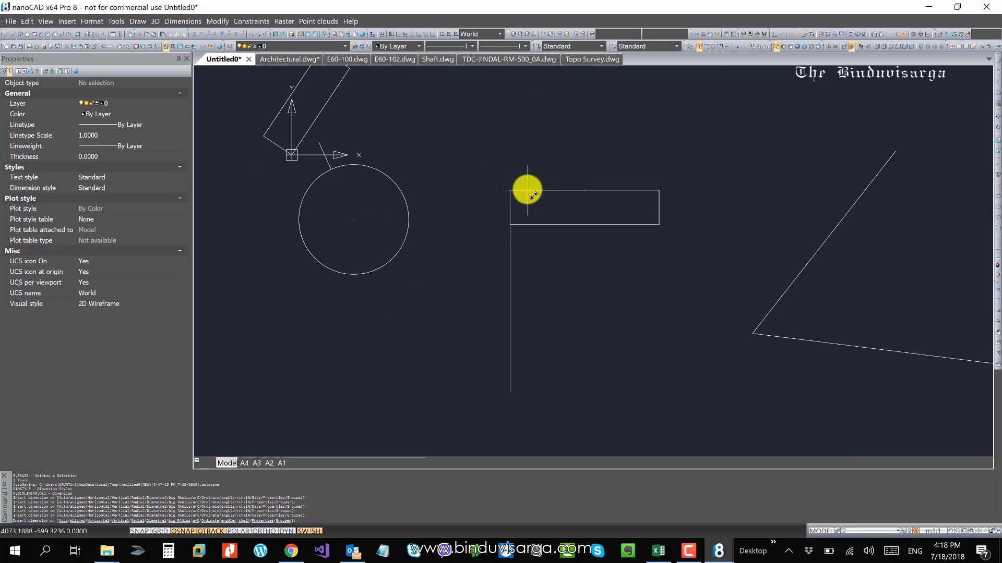
pyautogui.click(527, 190)
pyautogui.click(509, 274)
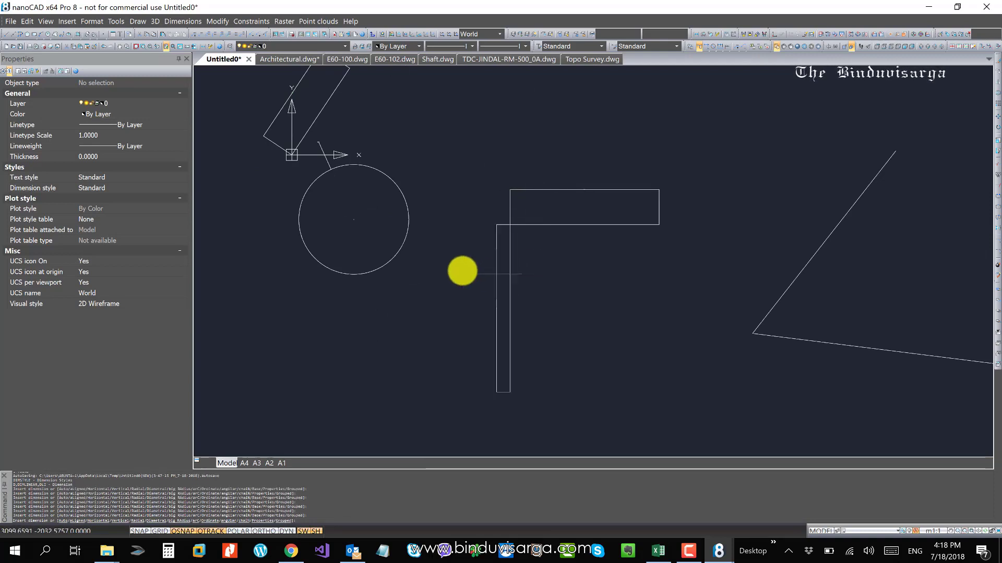
pyautogui.click(460, 271)
# Add an angular dimension between the two lines meeting at a corner on the drawing's right side, then end automatic dimensioning
pyautogui.moveTo(787, 315); pyautogui.dragTo(617, 255, button='middle')
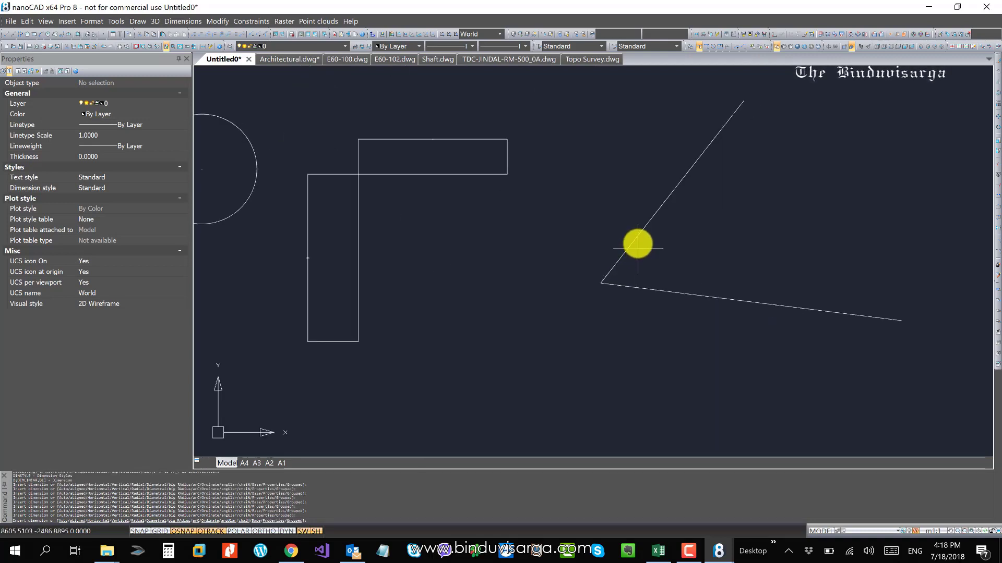
pyautogui.click(637, 241)
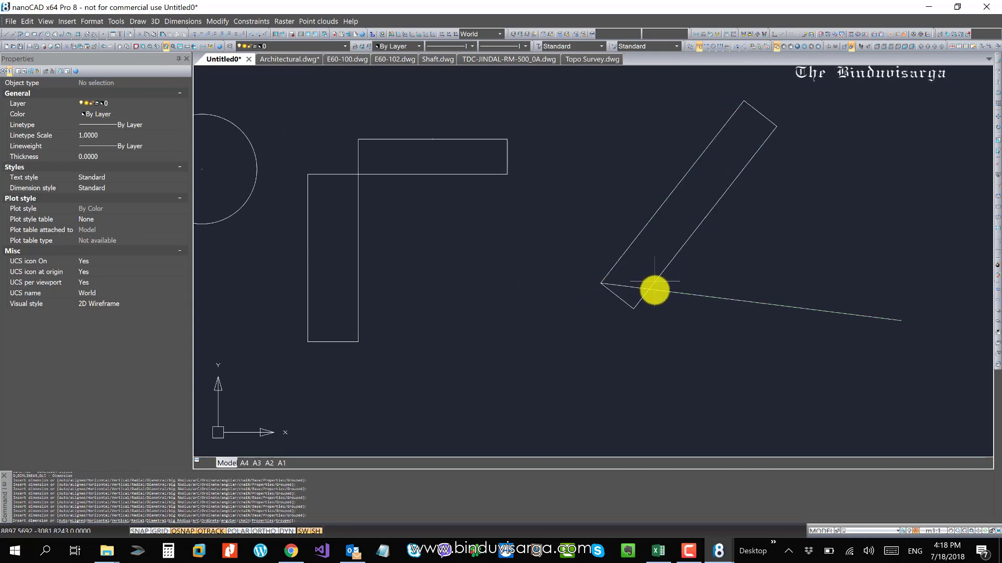
pyautogui.click(658, 288)
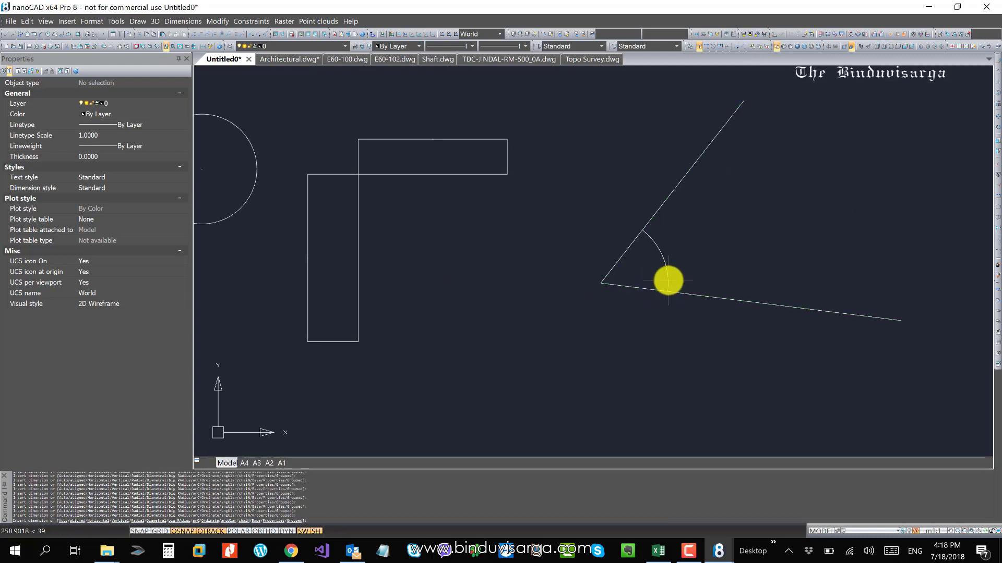
pyautogui.scroll(4, 660, 258)
pyautogui.scroll(5, 634, 244)
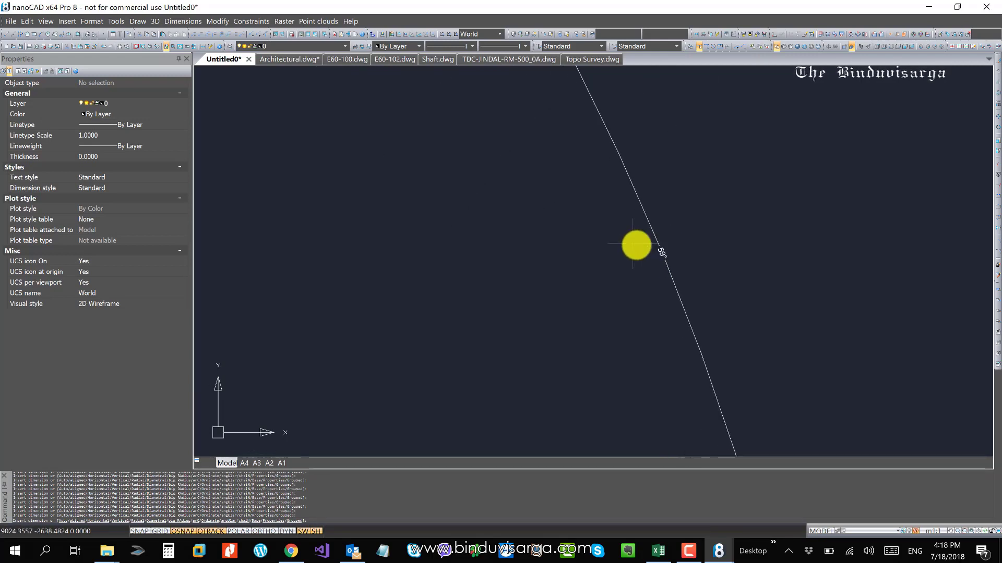
pyautogui.press('Escape')
# Select all six rectangles in the upper row and place automatic group dimensions for their widths just below the row
pyautogui.scroll(-9, 766, 367)
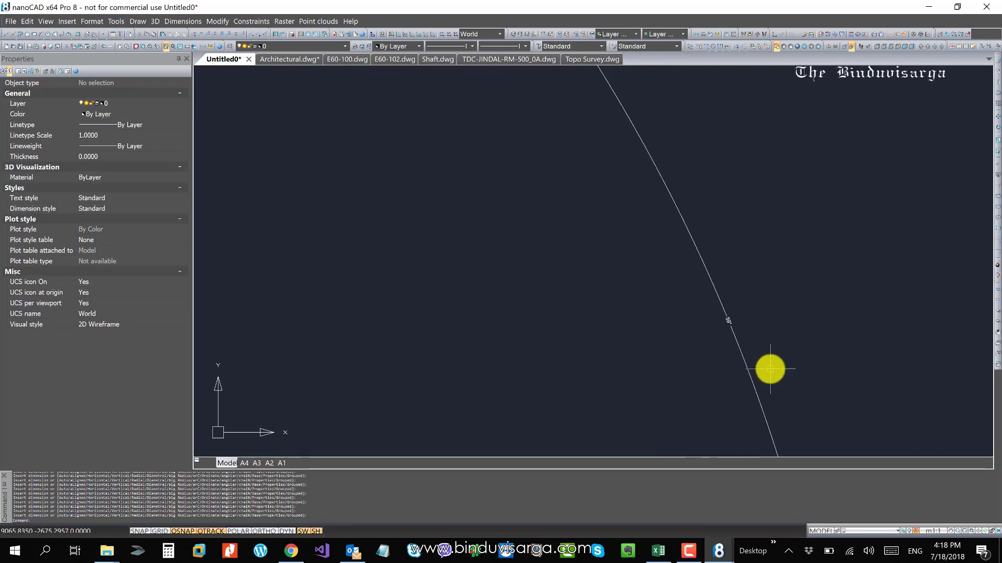
pyautogui.scroll(-2, 742, 358)
pyautogui.scroll(2, 836, 302)
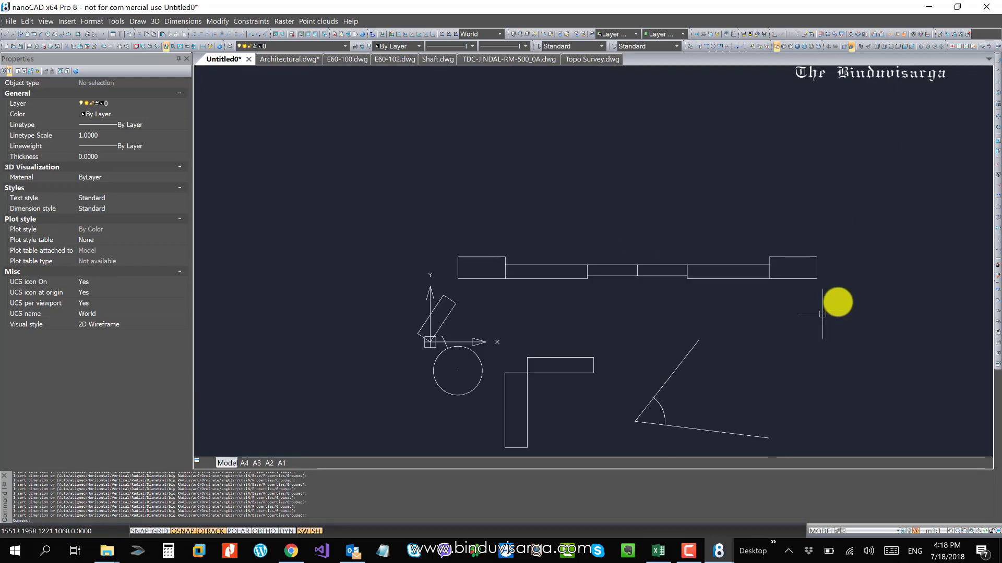
pyautogui.click(839, 306)
pyautogui.click(470, 210)
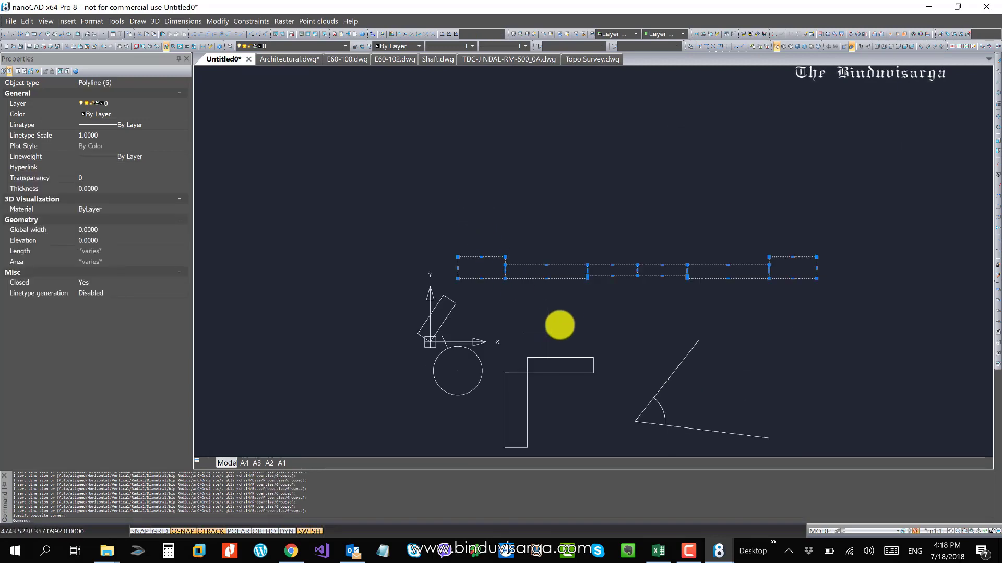
pyautogui.moveTo(573, 303); pyautogui.dragTo(551, 271, button='middle')
pyautogui.press('Return')
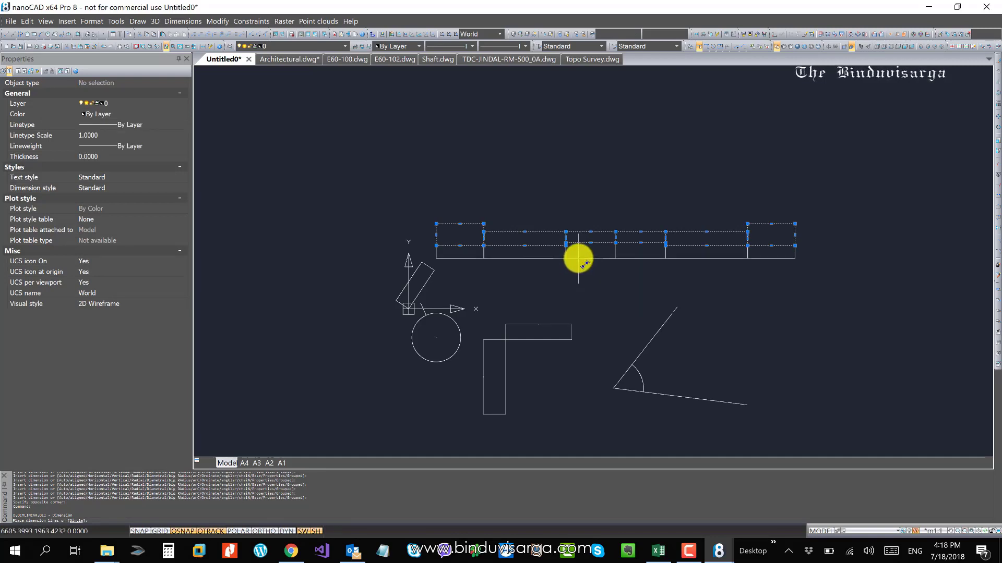
pyautogui.click(584, 264)
# Repeat automatic dimensioning on the selected rectangles to place height dimensions right of the row, then clear the selection
pyautogui.press('Return')
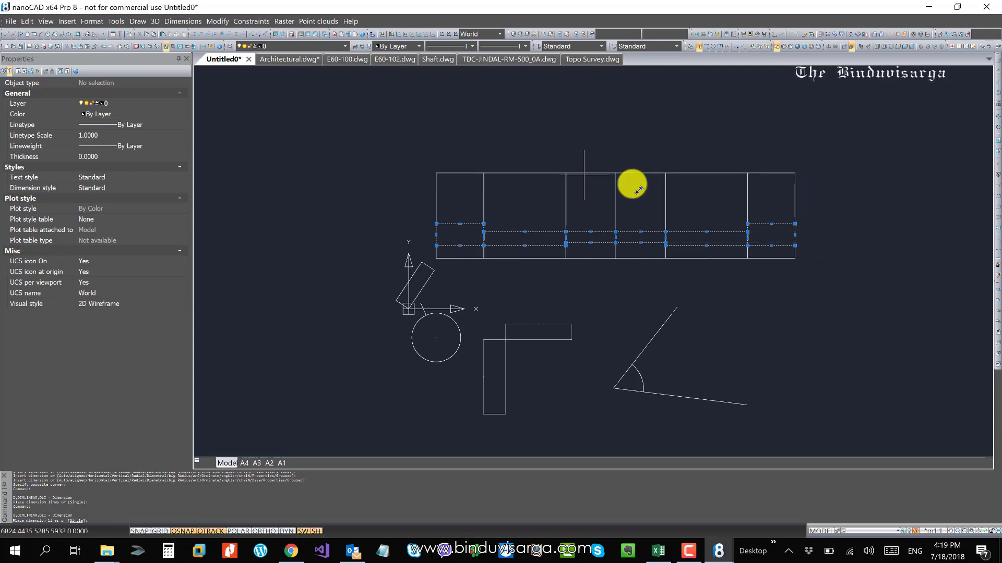
pyautogui.click(816, 230)
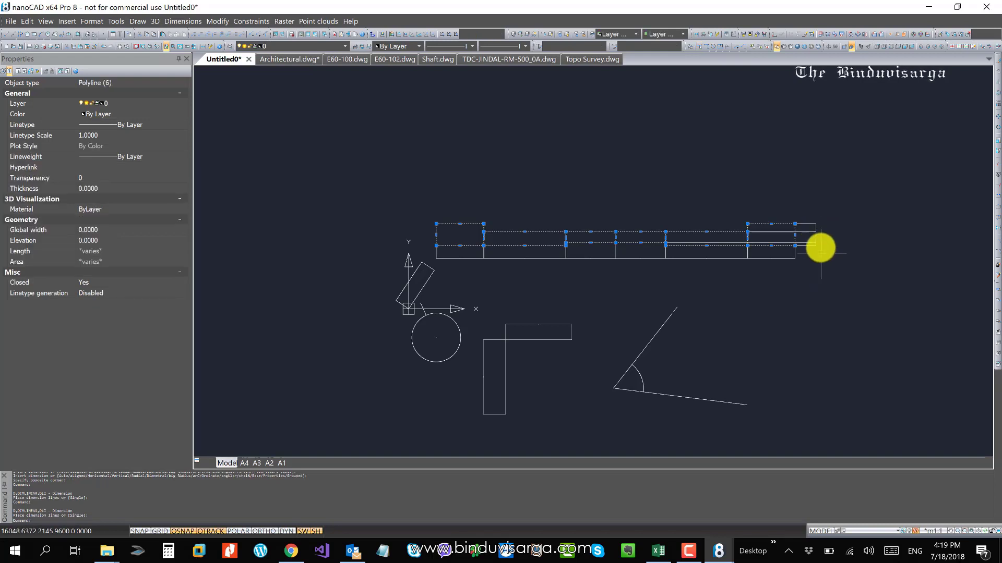
pyautogui.scroll(3, 818, 248)
pyautogui.scroll(5, 818, 144)
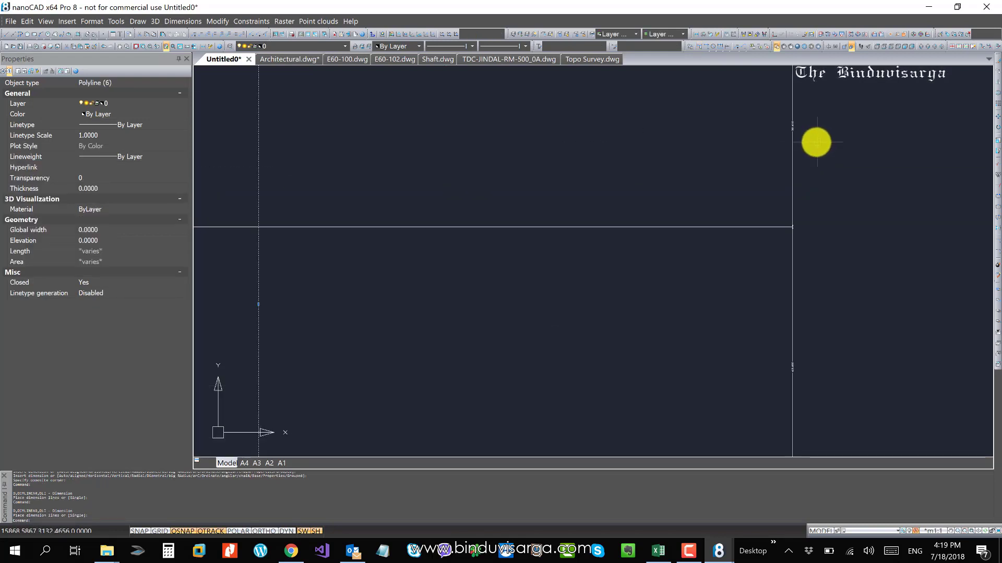
pyautogui.press('Escape')
pyautogui.press('Escape')
# Examine the height dimensions placed at the right end of the rectangle row
pyautogui.scroll(4, 809, 115)
pyautogui.scroll(-4, 771, 129)
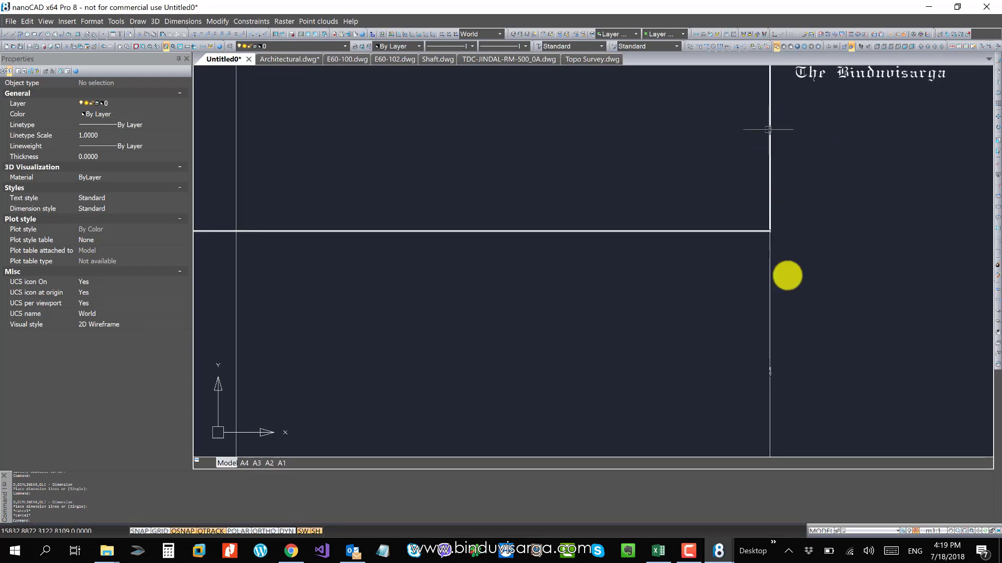
pyautogui.moveTo(799, 293); pyautogui.dragTo(773, 162, button='middle')
pyautogui.scroll(1, 753, 225)
pyautogui.moveTo(789, 377); pyautogui.dragTo(768, 226, button='middle')
pyautogui.scroll(1, 764, 206)
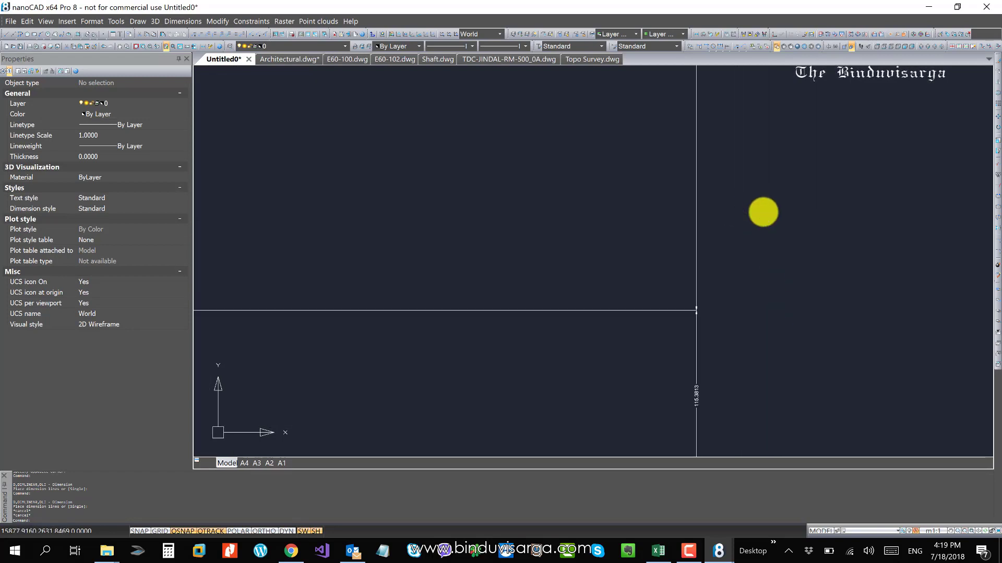
pyautogui.scroll(-1, 764, 207)
pyautogui.scroll(-5, 725, 347)
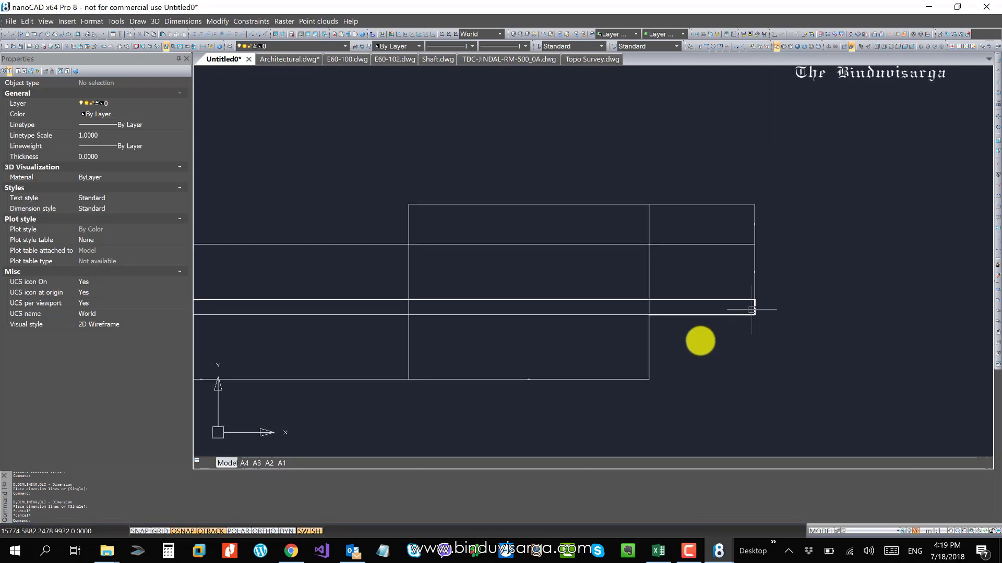
# Examine the dimensioned row of rectangles from its far end back to its start, along with the shapes below it
pyautogui.scroll(5, 600, 318)
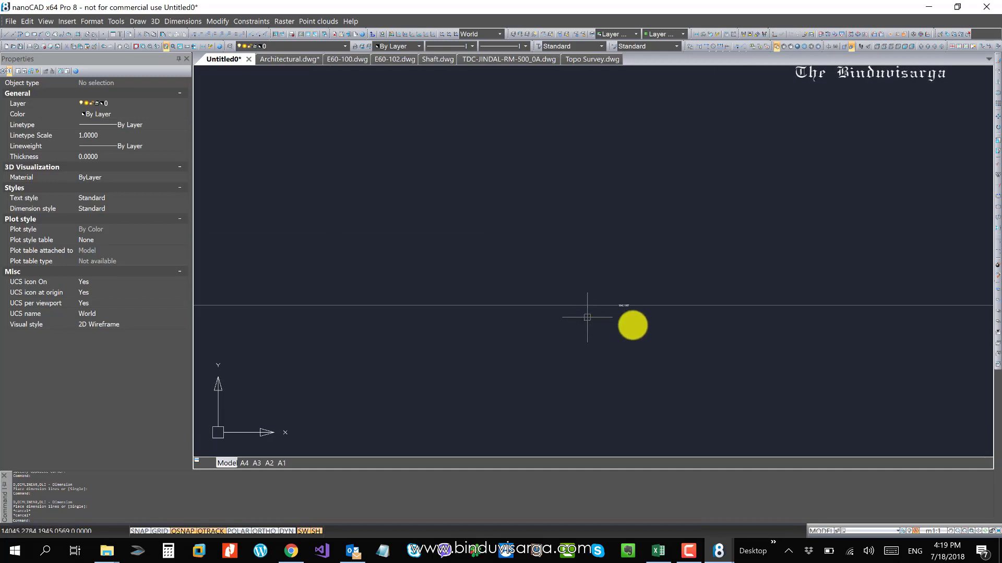
pyautogui.scroll(-5, 665, 298)
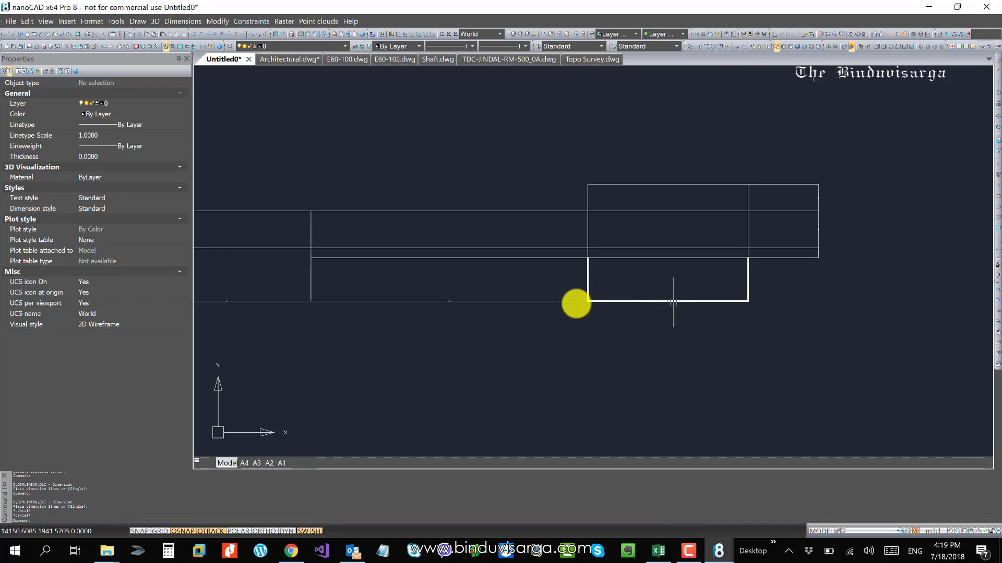
pyautogui.moveTo(699, 296); pyautogui.dragTo(865, 287, button='middle')
pyautogui.scroll(-1, 694, 295)
pyautogui.moveTo(501, 301); pyautogui.dragTo(670, 280, button='middle')
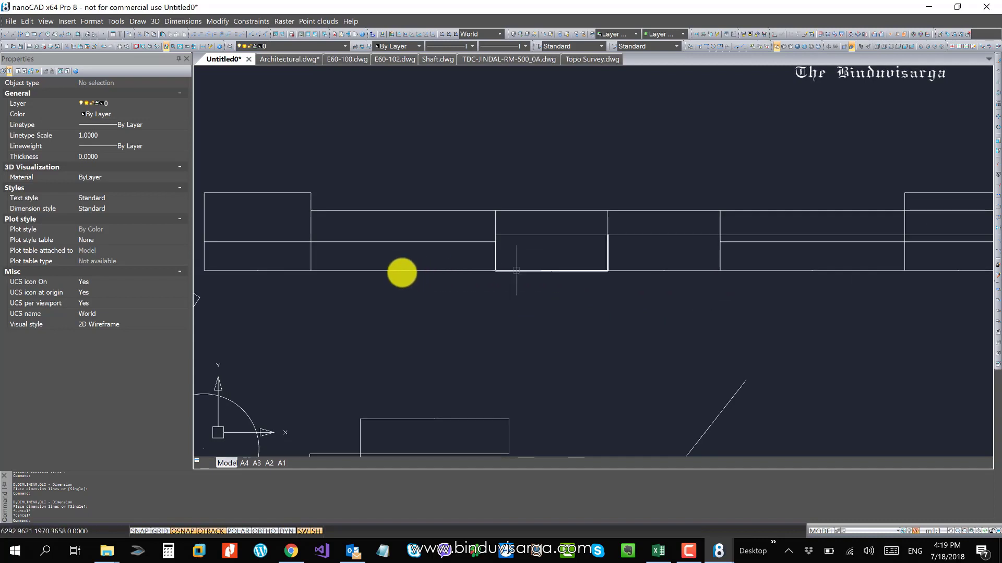
pyautogui.moveTo(402, 274); pyautogui.dragTo(578, 273, button='middle')
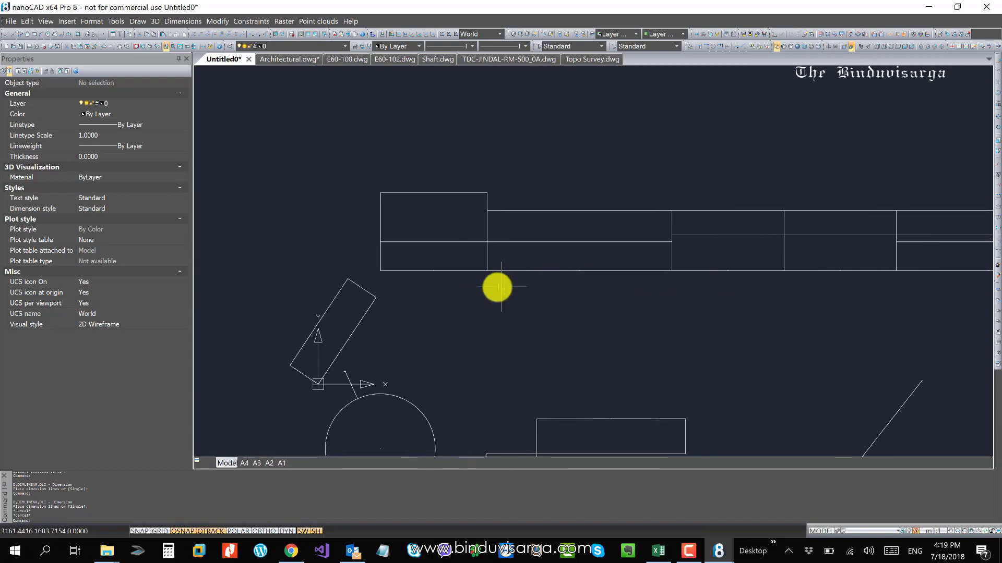
pyautogui.moveTo(394, 237); pyautogui.dragTo(284, 186, button='middle')
pyautogui.scroll(-3, 340, 139)
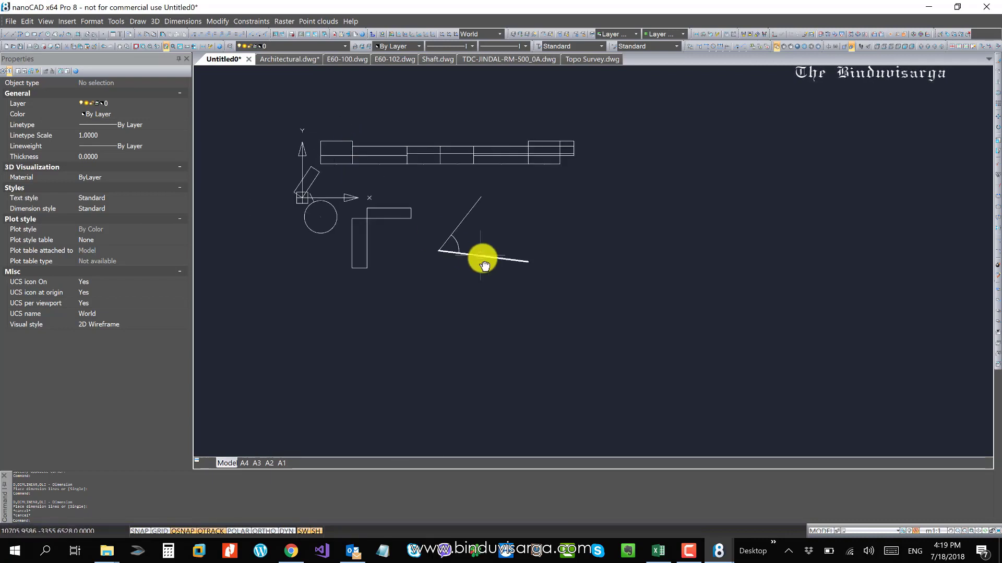
pyautogui.moveTo(484, 260); pyautogui.dragTo(458, 267, button='middle')
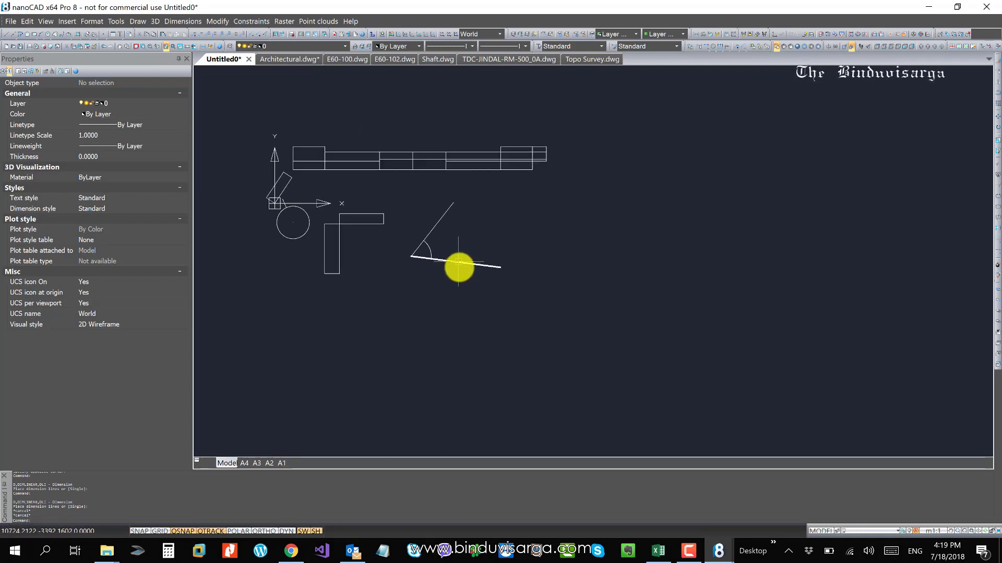
pyautogui.click(218, 21)
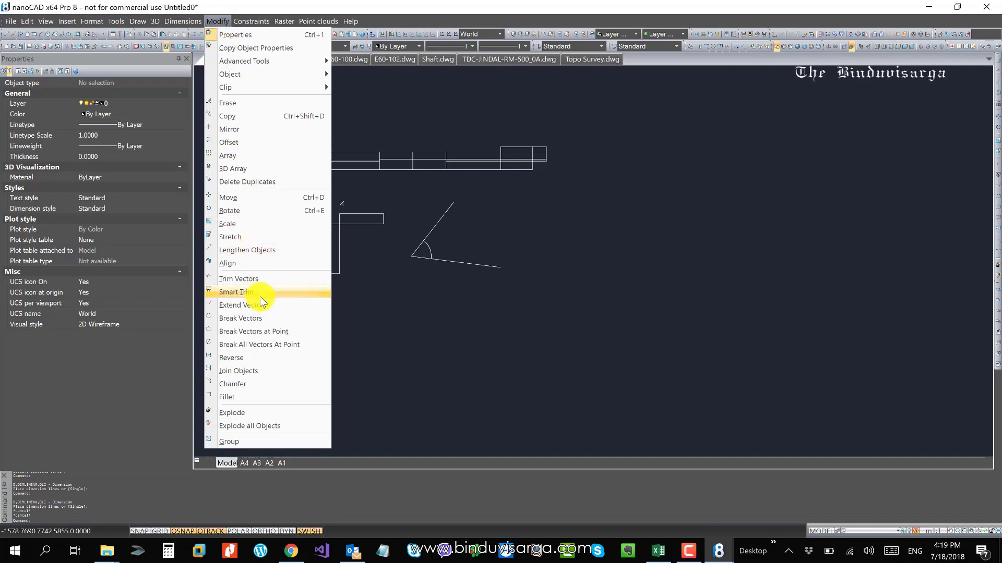
pyautogui.press('Escape')
pyautogui.press('Escape')
pyautogui.press('Escape')
pyautogui.press('Escape')
pyautogui.press('Escape')
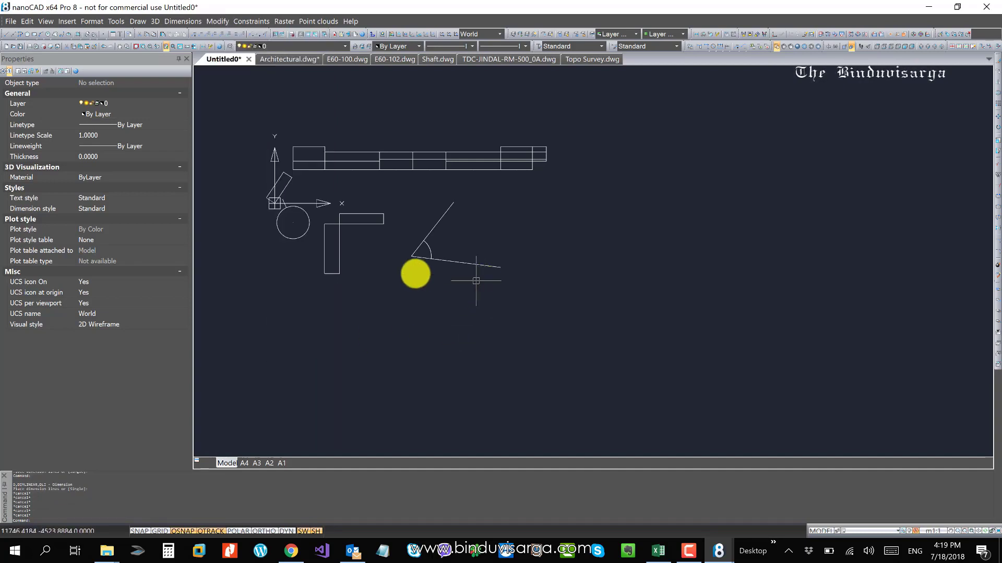
# Draw two connected lines forming a corner in the empty area beyond the existing shapes, the second about 10506 units long at 342°
pyautogui.write('l')
pyautogui.press('Return')
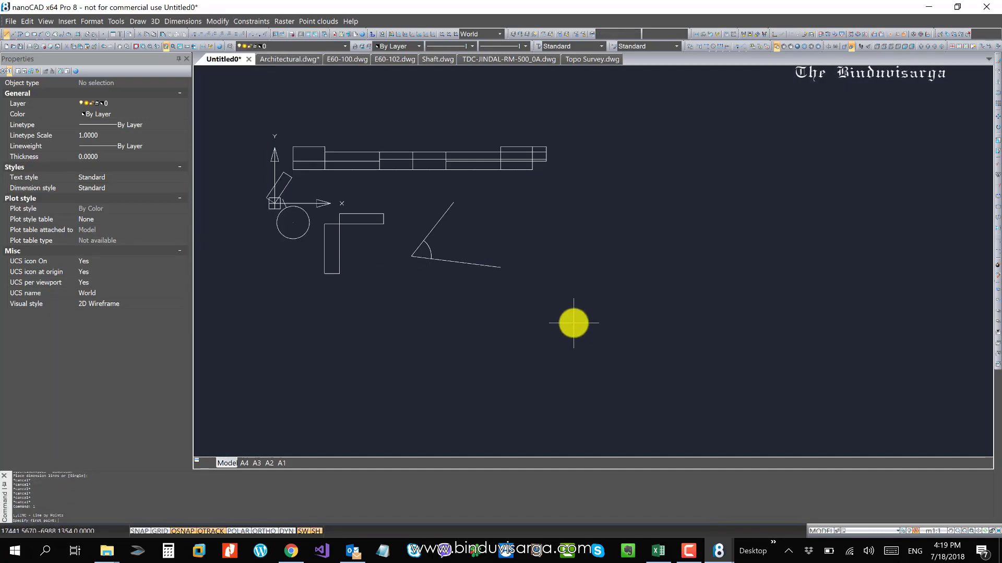
pyautogui.click(573, 323)
pyautogui.click(603, 175)
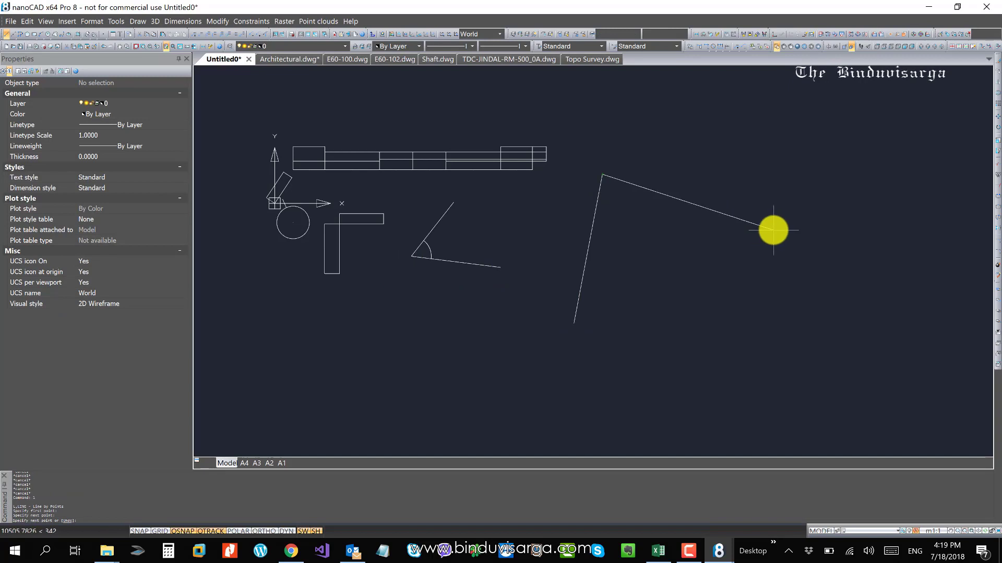
pyautogui.click(774, 230)
pyautogui.press('Escape')
# Start the Fillet command for the corner where the two new lines meet
pyautogui.scroll(3, 604, 179)
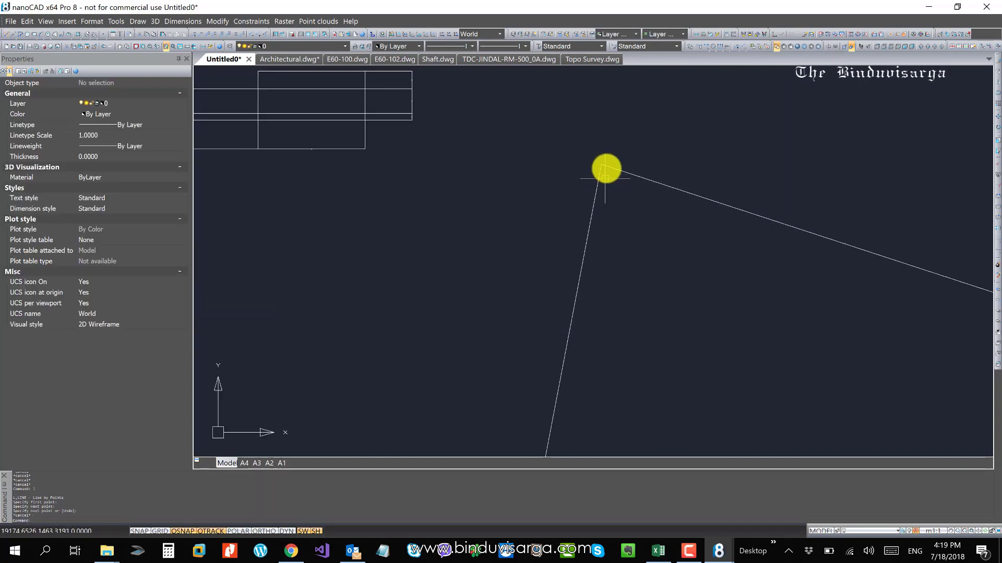
pyautogui.scroll(-2, 558, 256)
pyautogui.write('f')
pyautogui.press('Return')
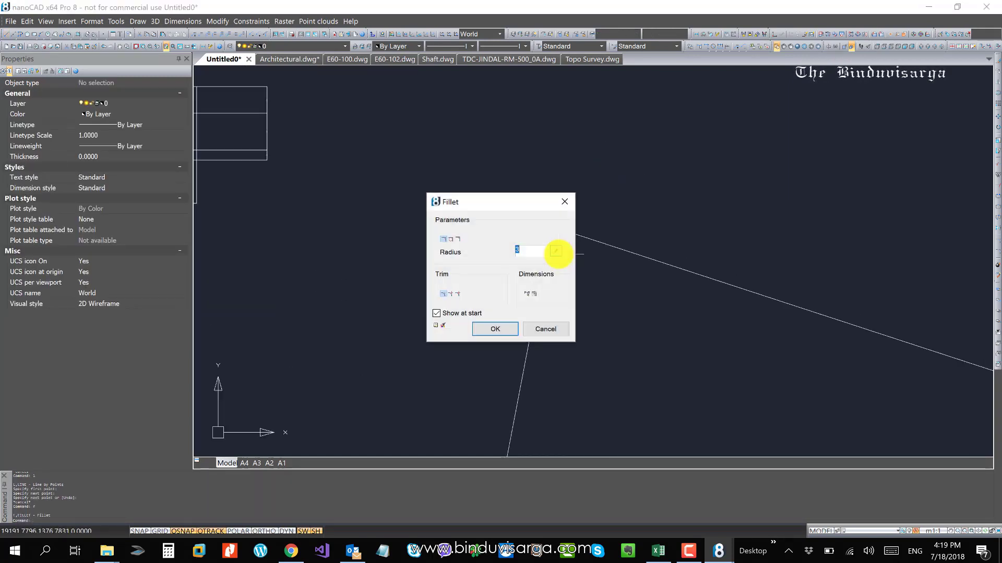
# Fillet the corner between the two lines with an arc, leaving both lines untrimmed
pyautogui.moveTo(510, 202); pyautogui.dragTo(403, 175)
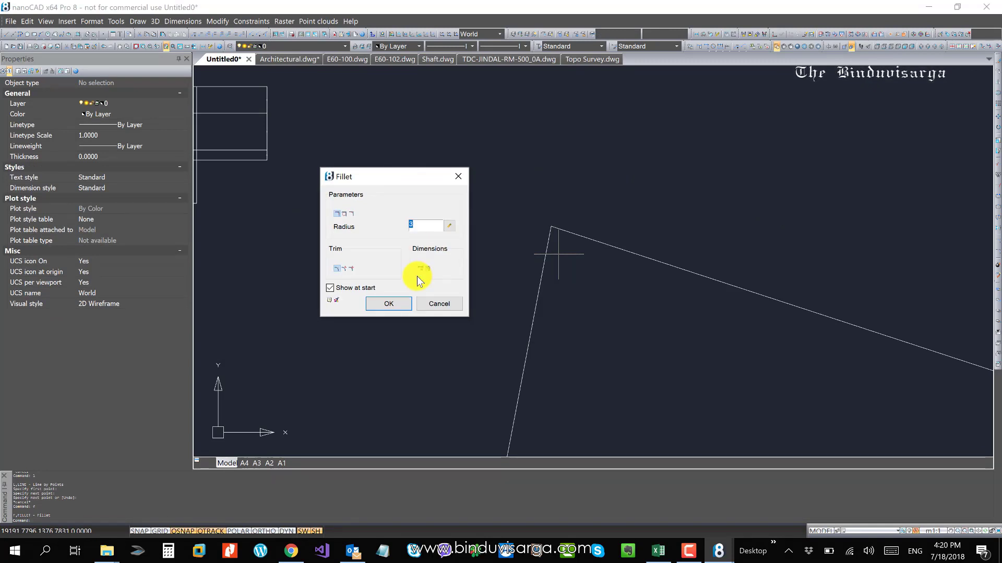
pyautogui.click(346, 215)
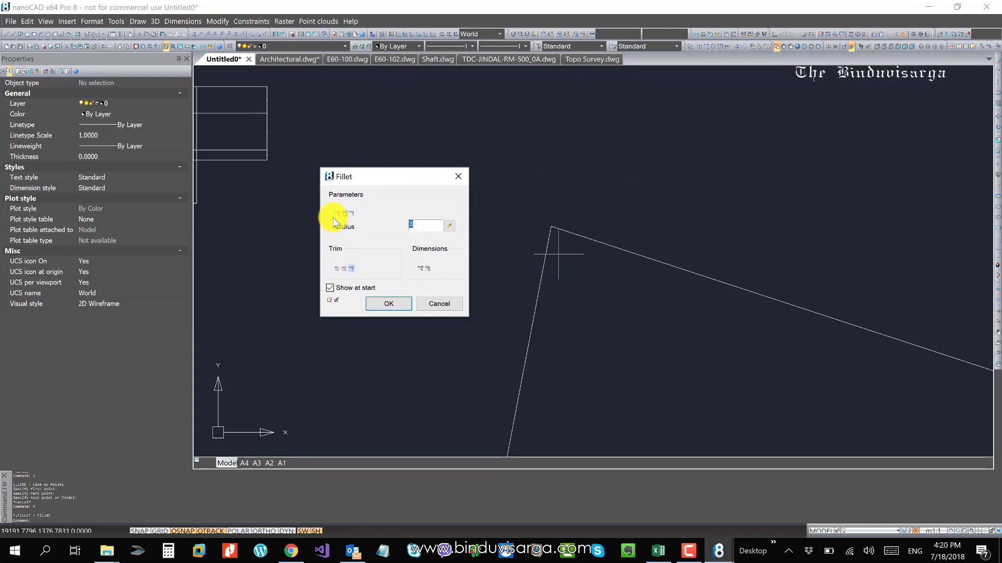
pyautogui.click(336, 214)
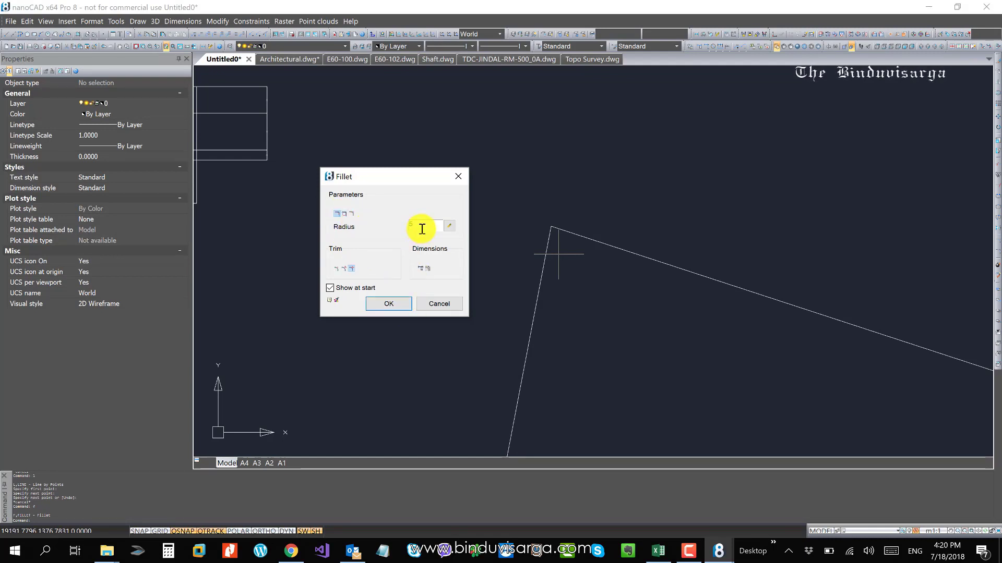
pyautogui.click(389, 303)
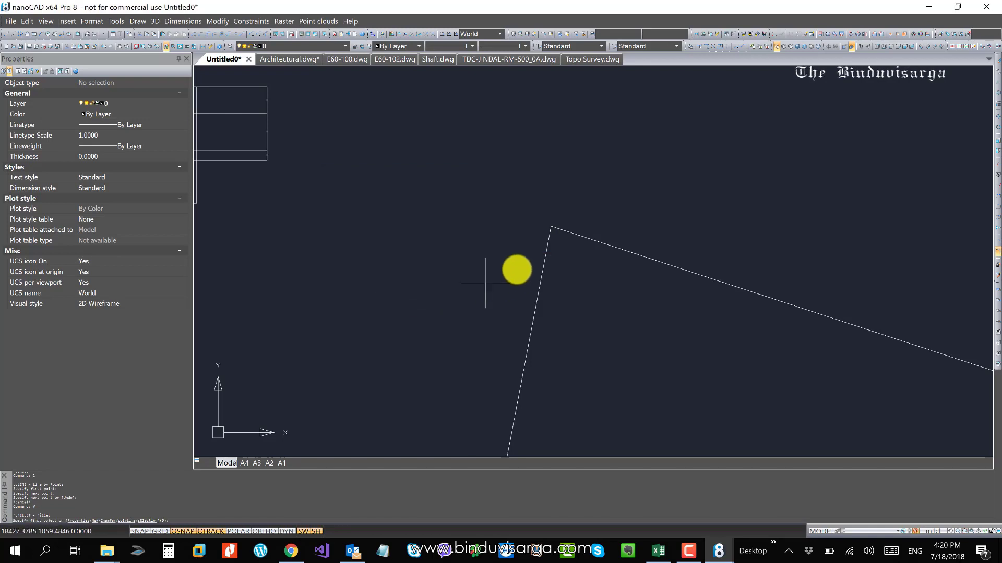
pyautogui.click(540, 261)
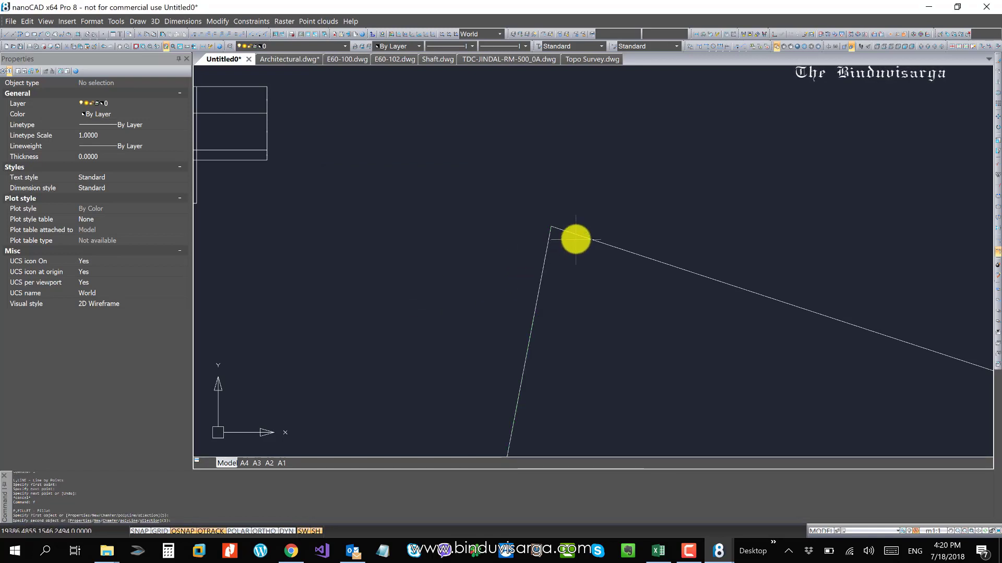
pyautogui.click(577, 235)
pyautogui.scroll(11, 548, 228)
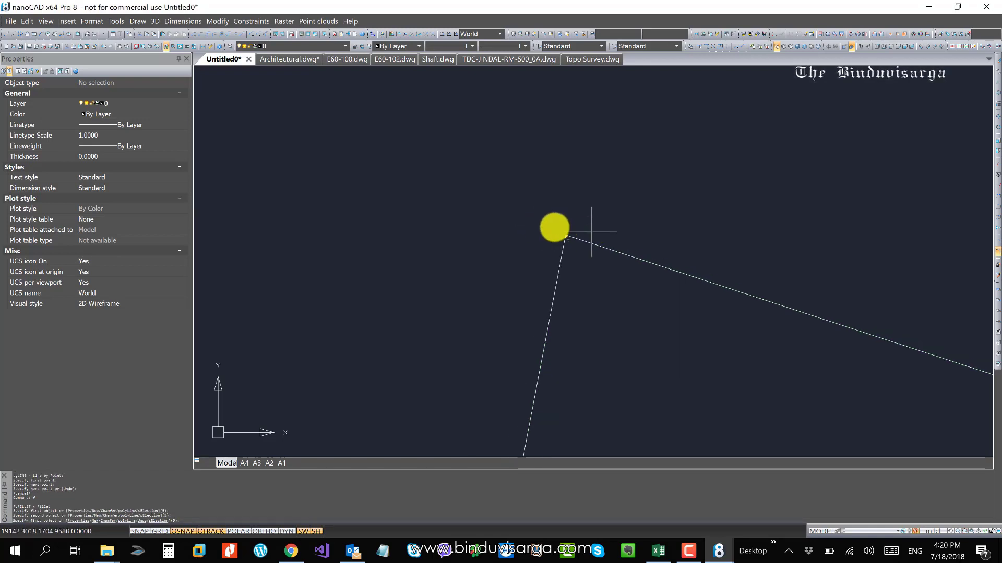
pyautogui.press('Escape')
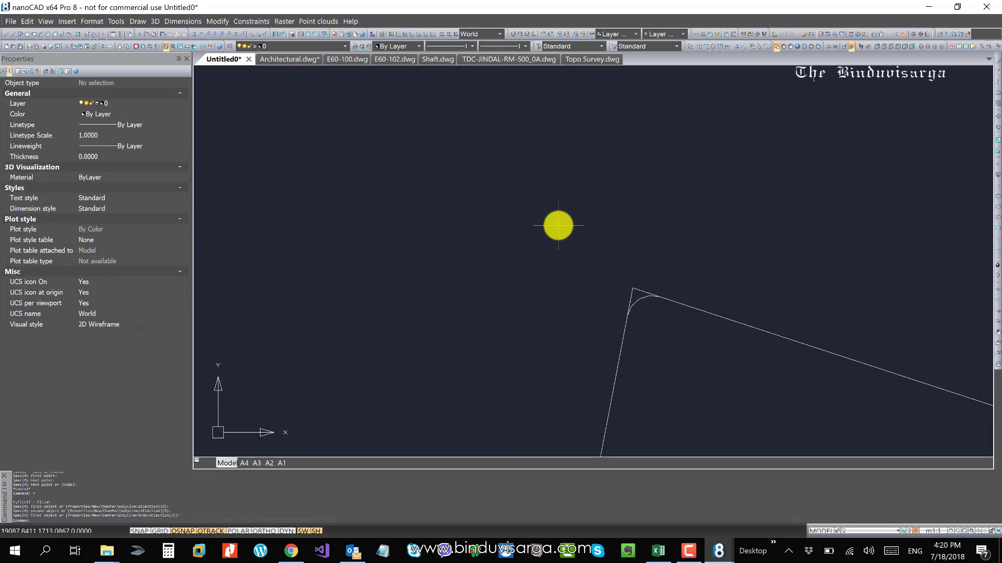
# Regenerate the drawing so the corner arc displays smoothly
pyautogui.write('re')
pyautogui.press('Return')
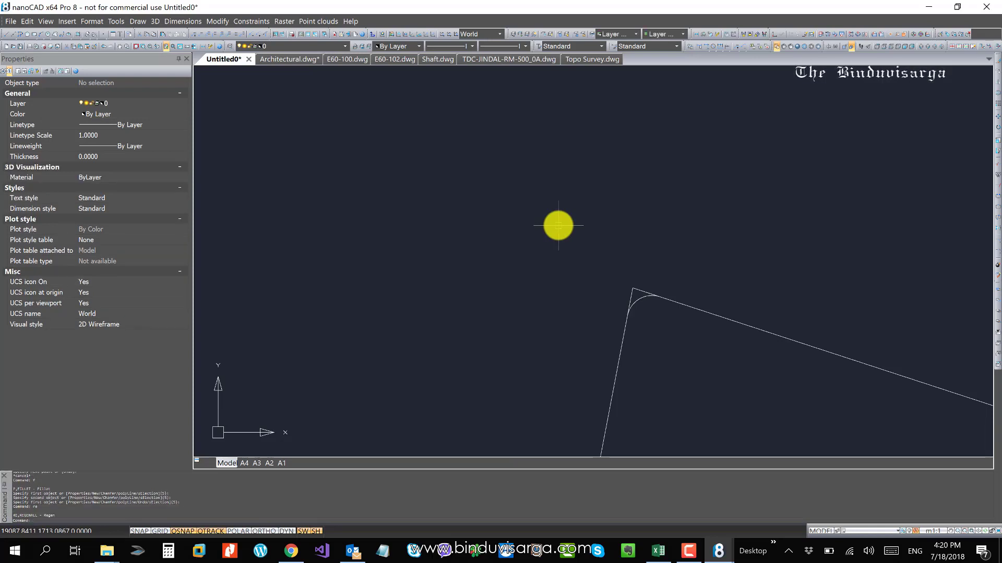
pyautogui.moveTo(563, 242); pyautogui.dragTo(484, 197, button='middle')
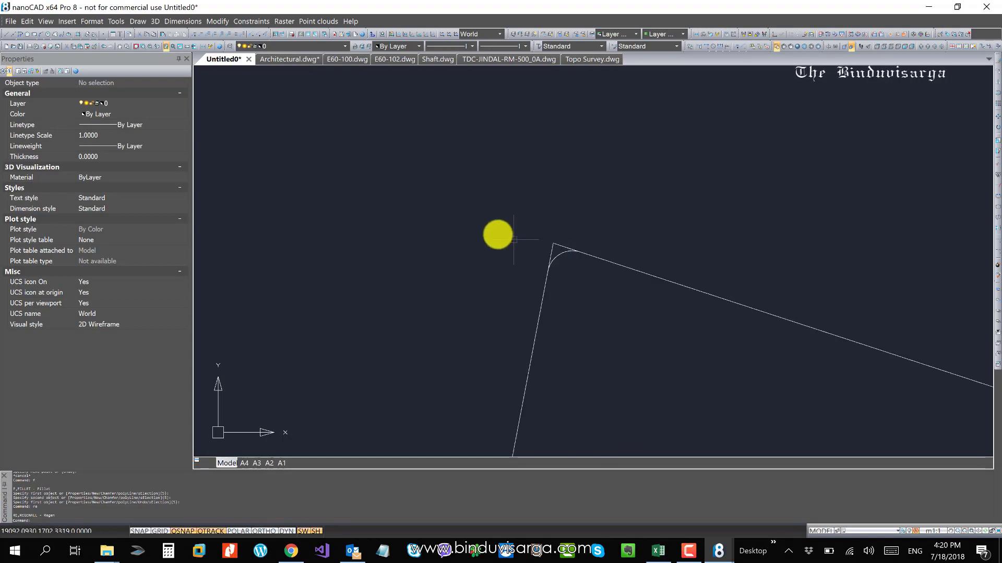
# Fillet the same corner again with the trim mode set to Full
pyautogui.write('f')
pyautogui.press('Return')
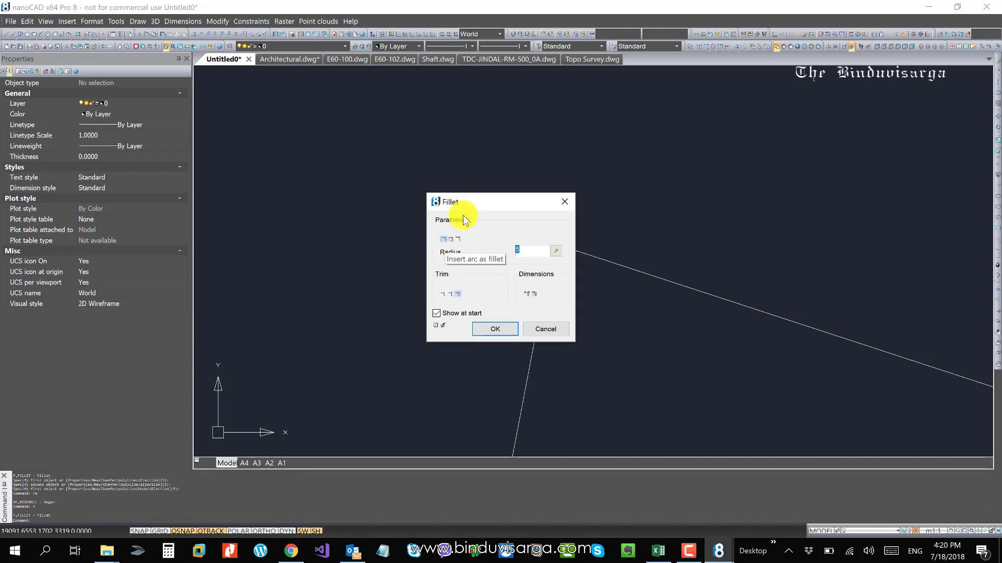
pyautogui.moveTo(487, 199); pyautogui.dragTo(386, 168)
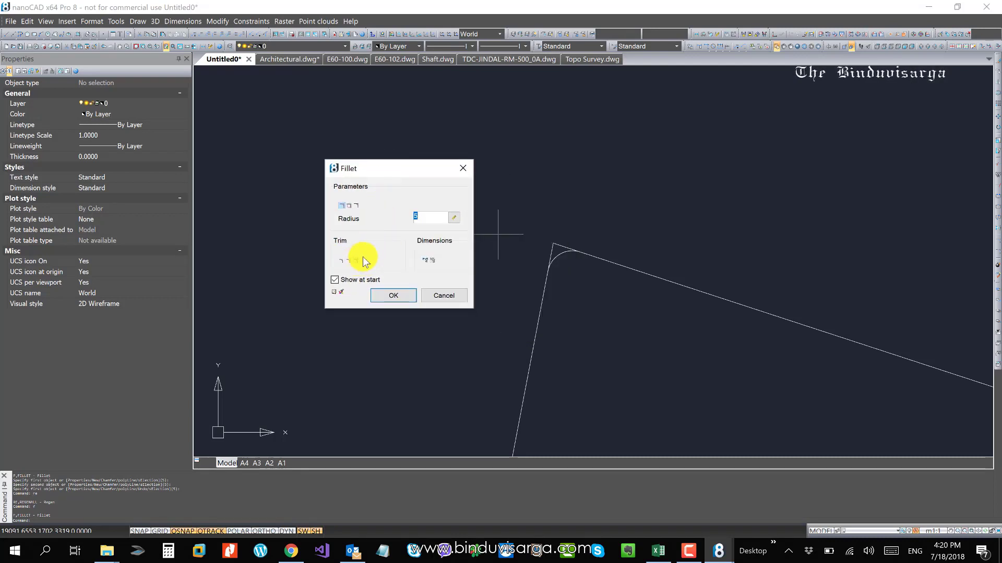
pyautogui.click(342, 260)
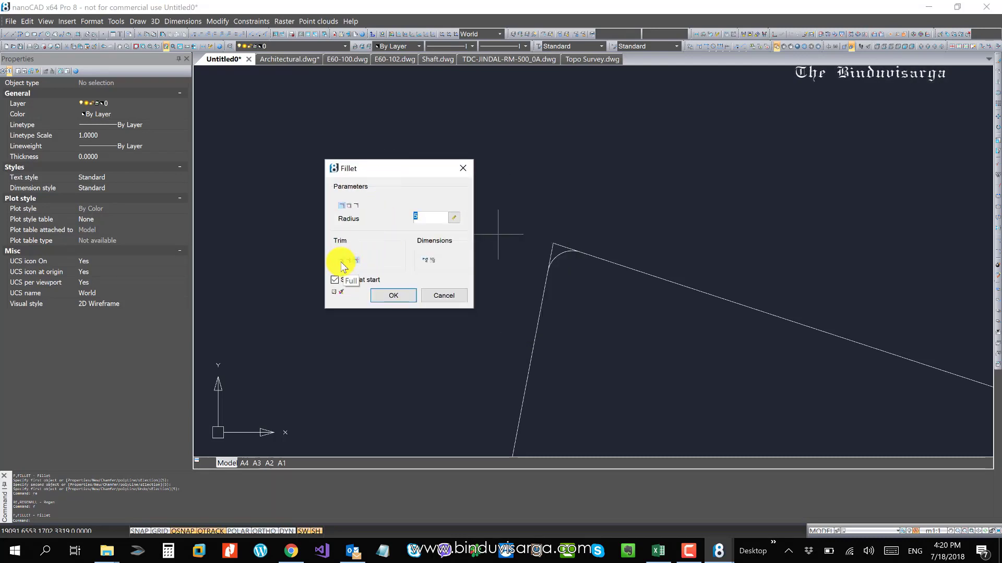
pyautogui.click(393, 295)
pyautogui.click(544, 284)
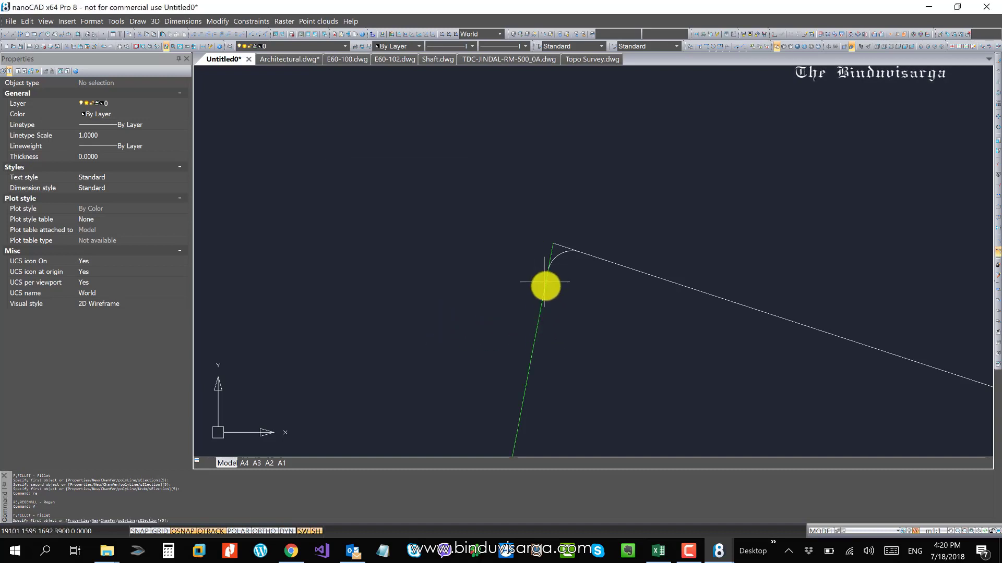
pyautogui.click(609, 263)
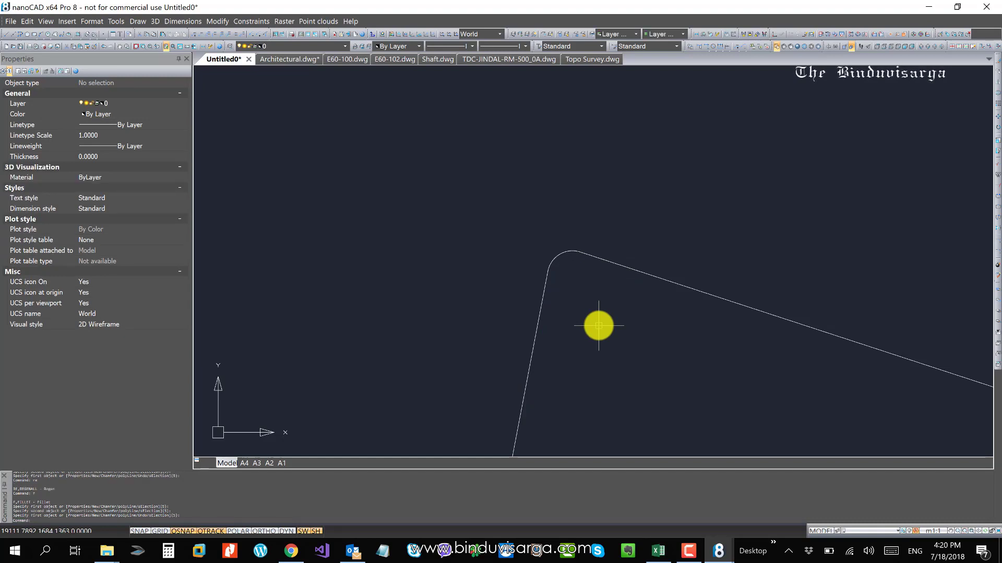
pyautogui.scroll(-8, 462, 246)
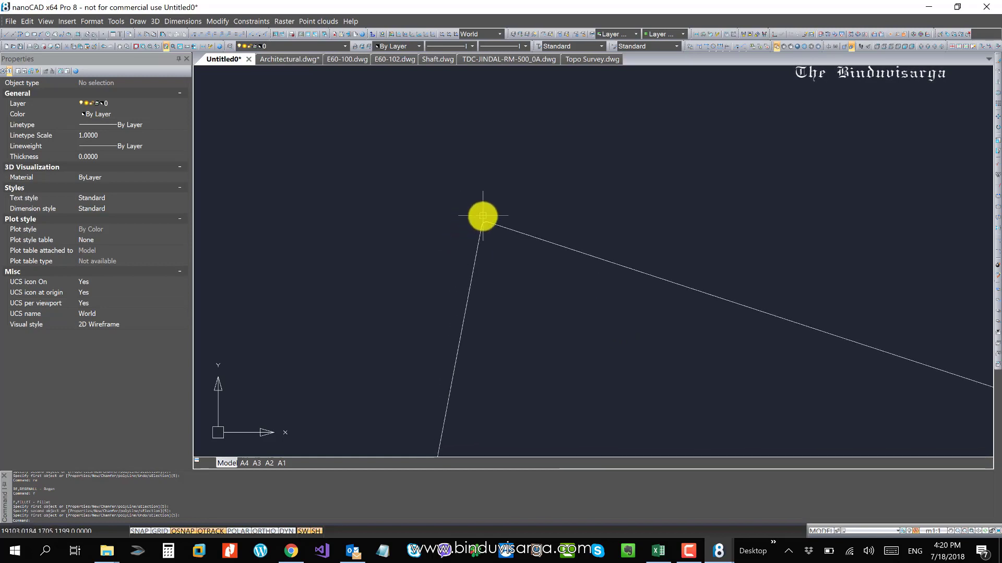
pyautogui.scroll(3, 444, 211)
pyautogui.write('f')
pyautogui.press('Return')
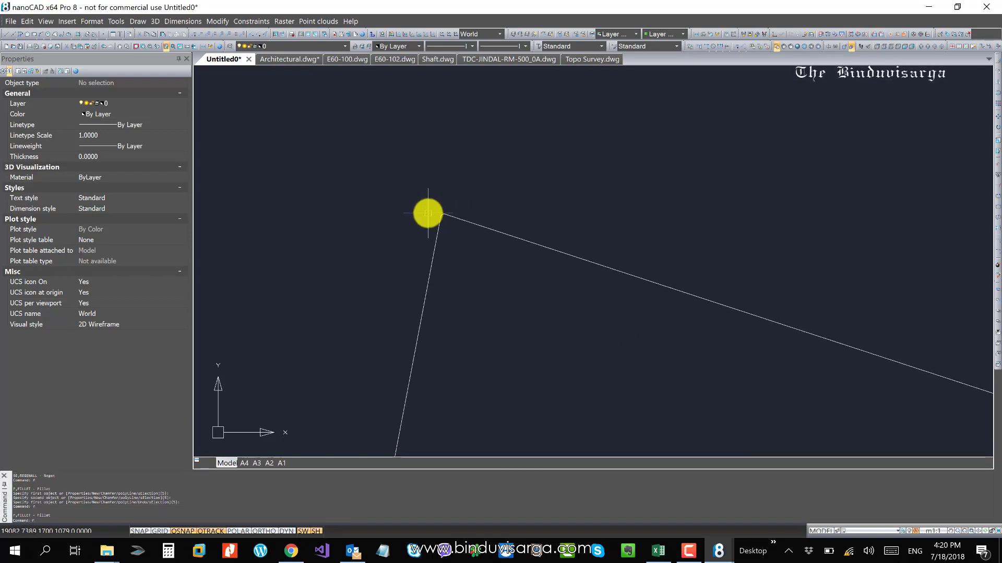
pyautogui.click(564, 202)
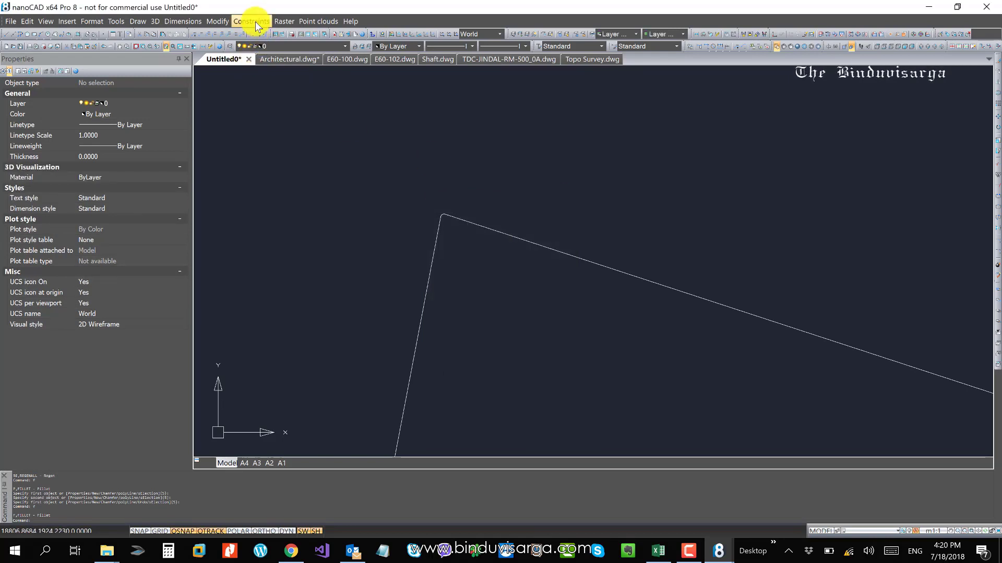
# Look through the available modify commands and the 3D feature commands
pyautogui.click(217, 21)
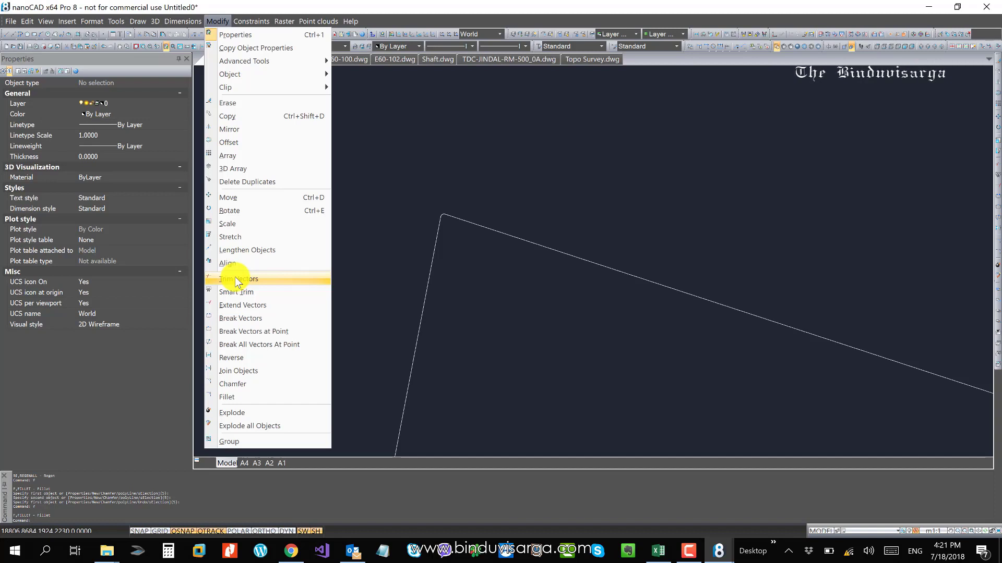
pyautogui.press('Escape')
pyautogui.press('Escape')
pyautogui.press('Escape')
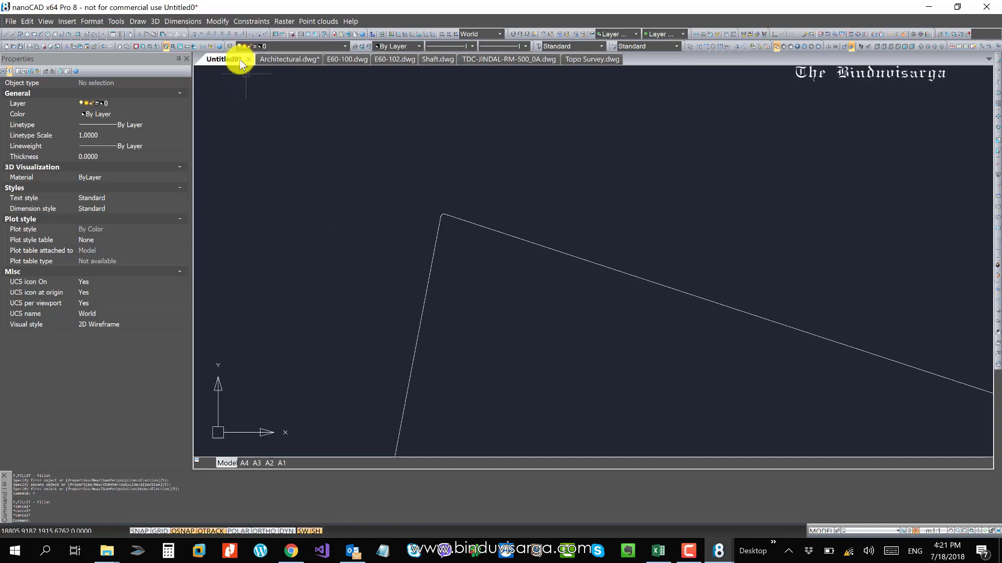
pyautogui.click(155, 21)
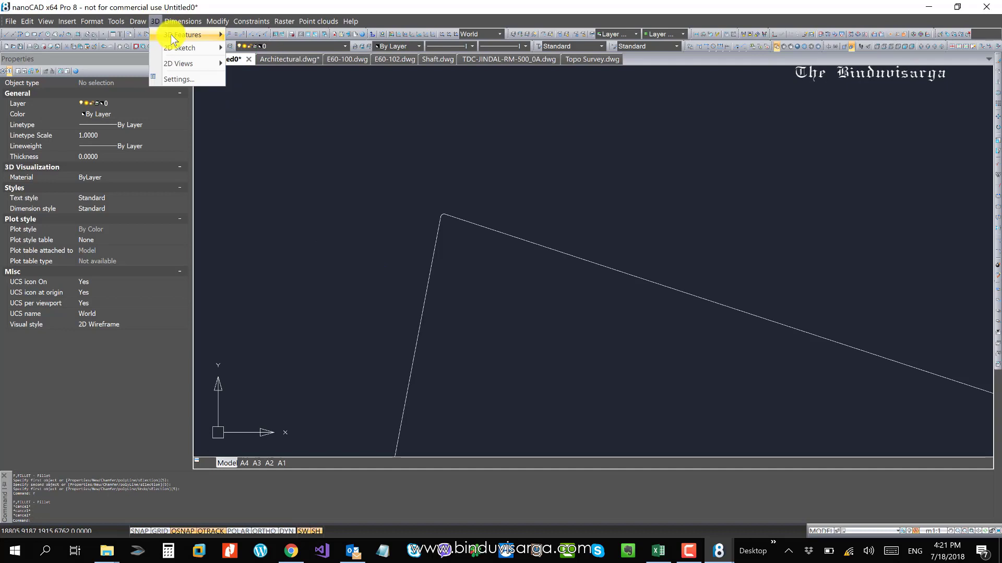
pyautogui.moveTo(171, 35)
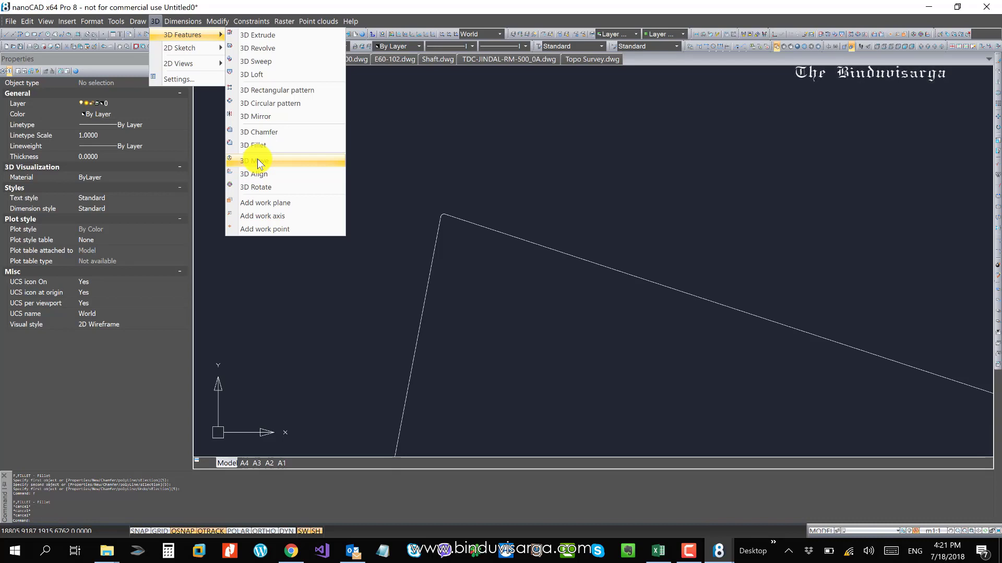
pyautogui.press('Escape')
pyautogui.press('Escape')
pyautogui.press('Escape')
pyautogui.press('Escape')
# Begin a polyline in the empty area beside the existing geometry with one rising straight segment followed by three arc segments
pyautogui.scroll(-8, 412, 180)
pyautogui.scroll(-4, 412, 187)
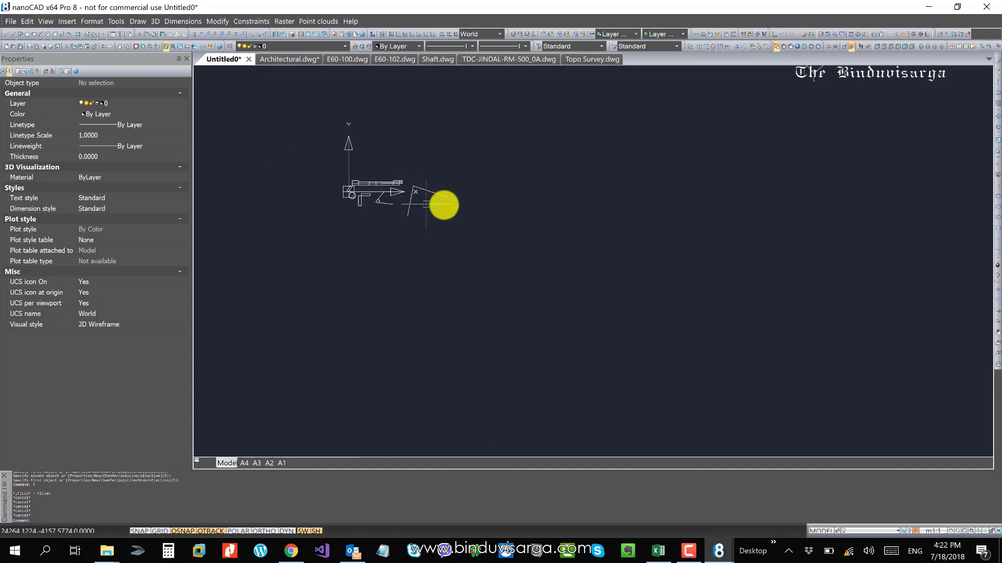
pyautogui.moveTo(460, 193); pyautogui.dragTo(405, 305, button='middle')
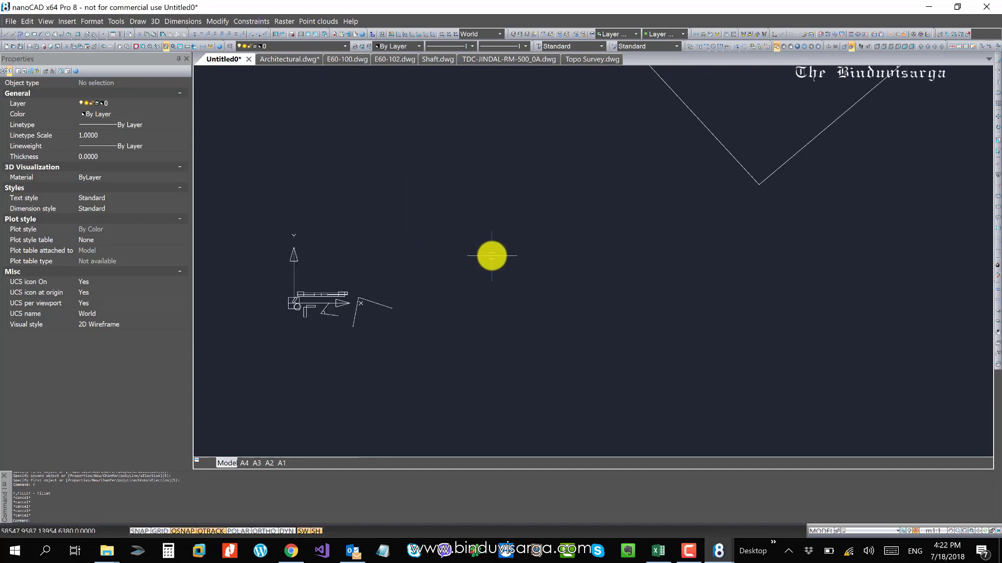
pyautogui.write('pl')
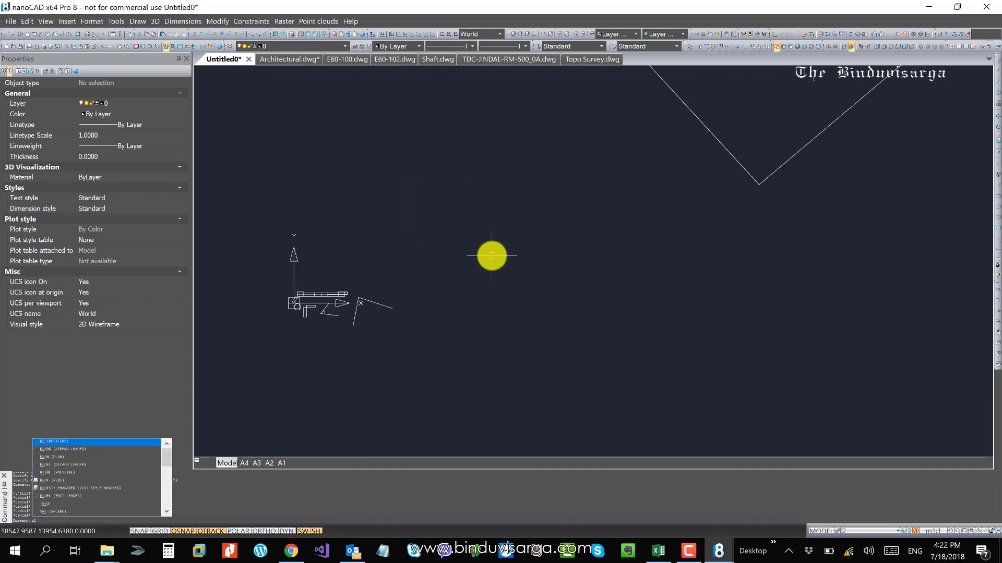
pyautogui.press('Return')
pyautogui.click(474, 257)
pyautogui.click(614, 165)
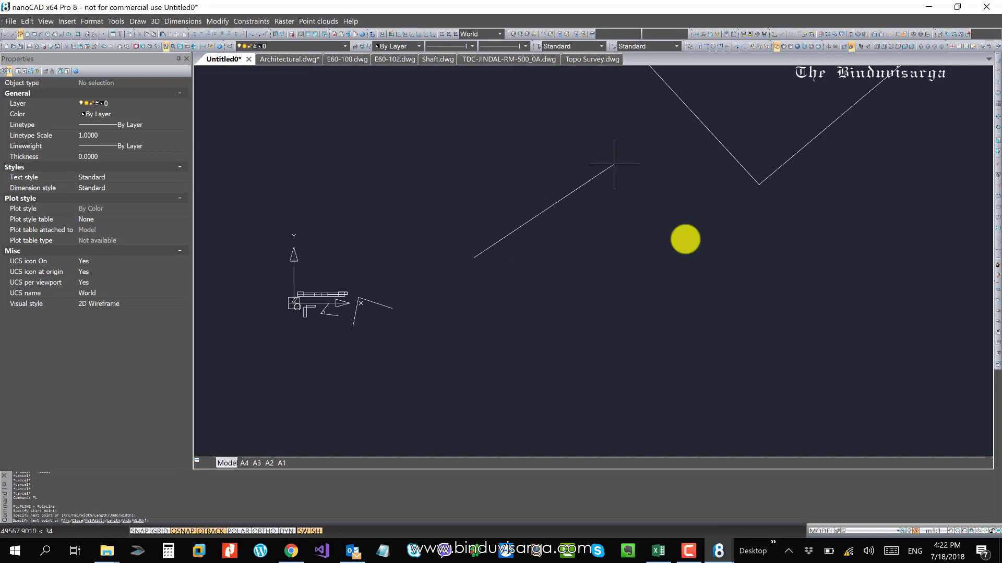
pyautogui.write('a')
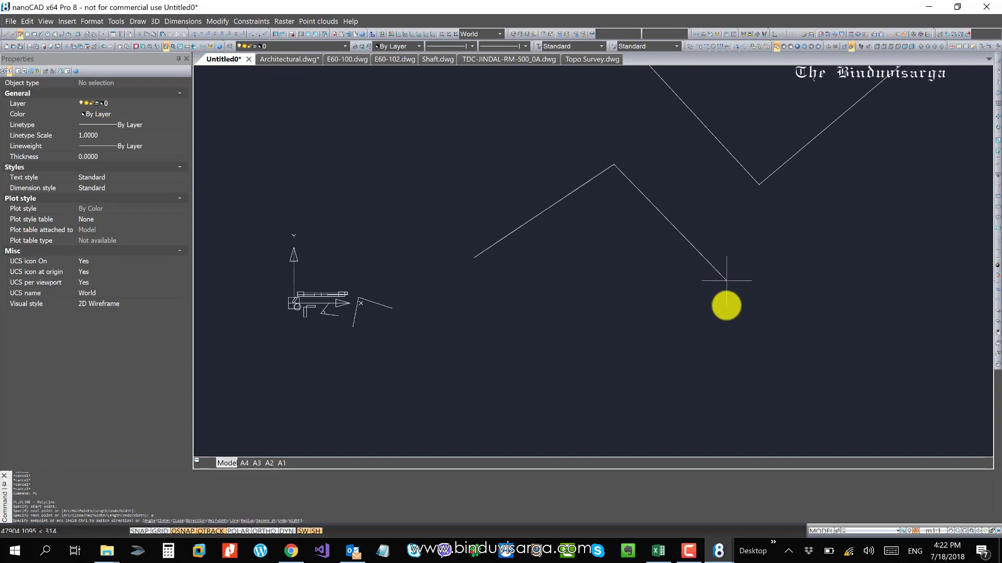
pyautogui.press('Return')
pyautogui.click(729, 345)
pyautogui.click(667, 387)
pyautogui.click(632, 290)
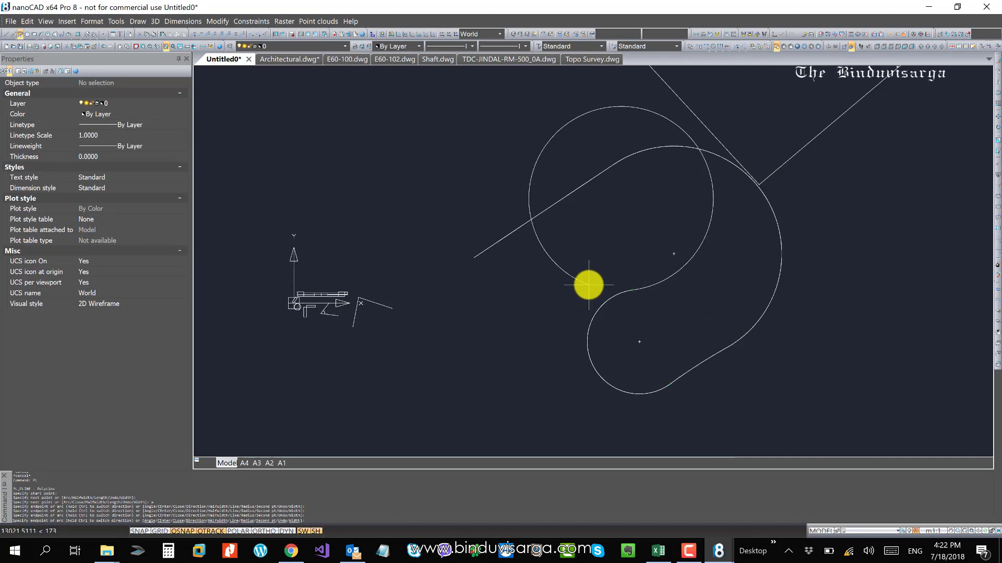
# Switch the polyline back to line mode and close the outline with three straight segments ending at its start point
pyautogui.write('l')
pyautogui.press('Return')
pyautogui.click(554, 290)
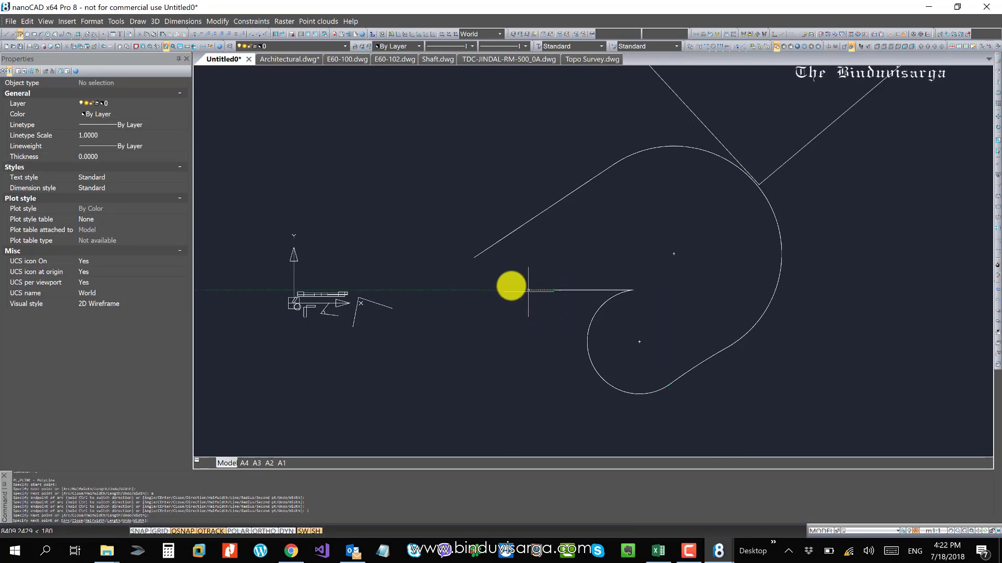
pyautogui.click(500, 272)
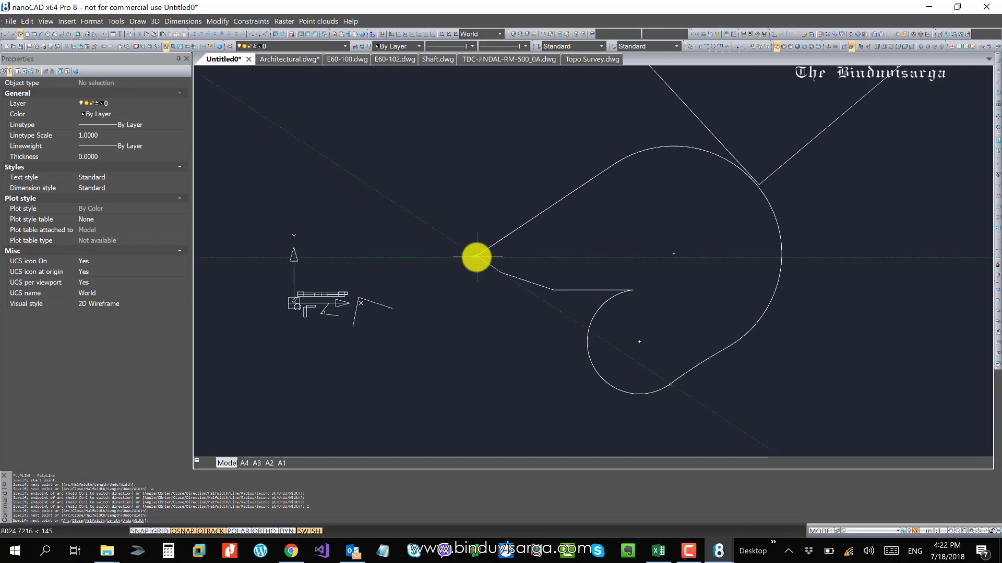
pyautogui.click(475, 257)
pyautogui.press('Return')
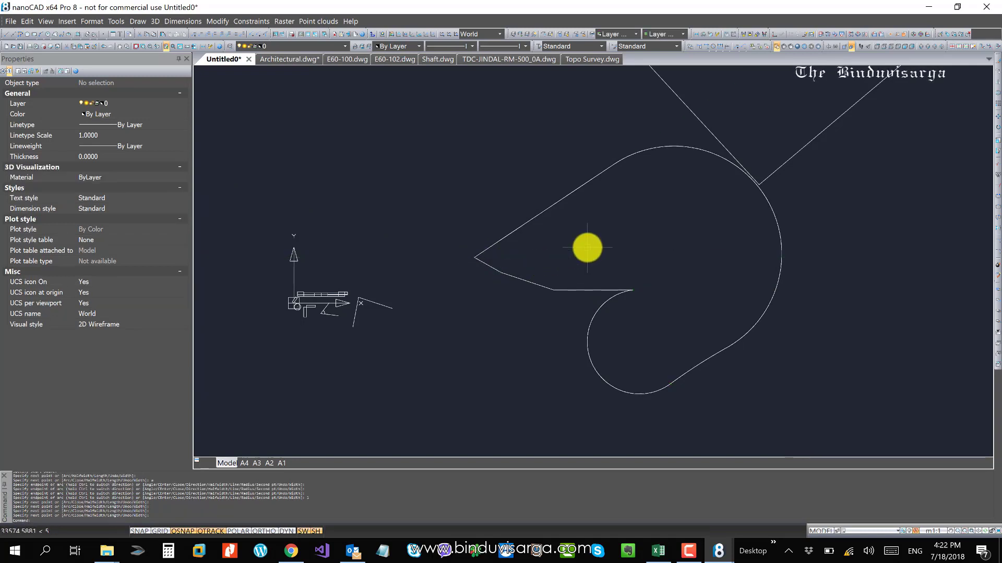
# Select the closed polyline and move it down and to the left, clear of the zigzag line
pyautogui.scroll(2, 589, 246)
pyautogui.scroll(-3, 701, 249)
pyautogui.click(728, 286)
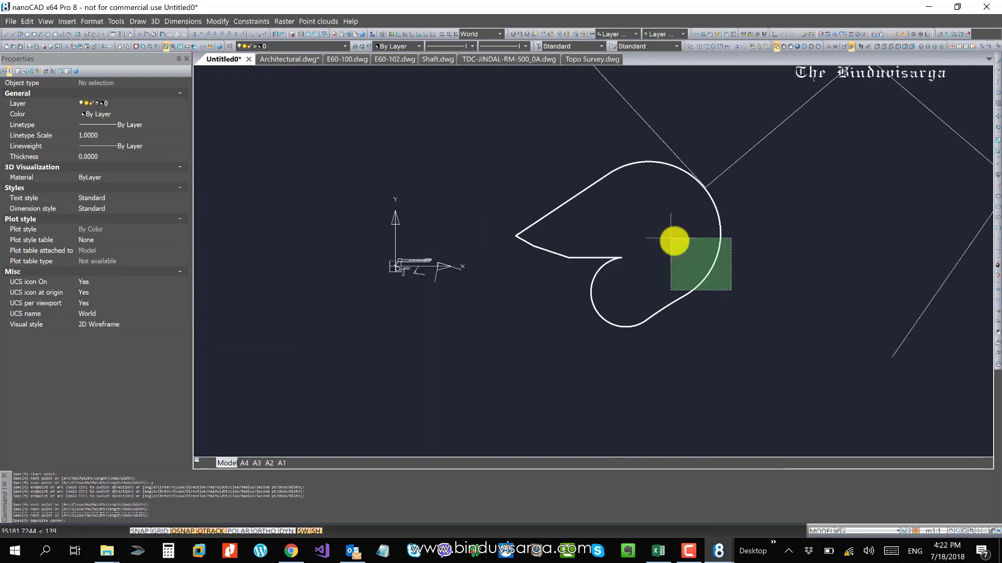
pyautogui.click(675, 239)
pyautogui.moveTo(720, 224)
pyautogui.mouseDown()
pyautogui.moveTo(659, 261)
pyautogui.moveTo(684, 297)
pyautogui.mouseUp()
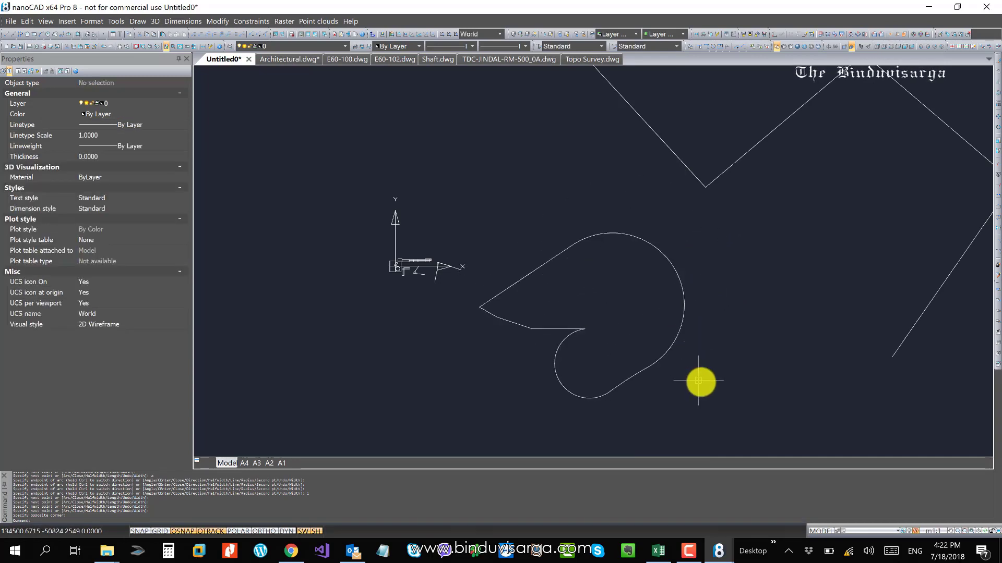
pyautogui.moveTo(701, 381)
pyautogui.keyDown('shift'); pyautogui.mouseDown(button='middle')
pyautogui.moveTo(667, 273)
pyautogui.moveTo(713, 257)
pyautogui.moveTo(720, 268)
pyautogui.mouseUp(button='middle'); pyautogui.keyUp('shift')
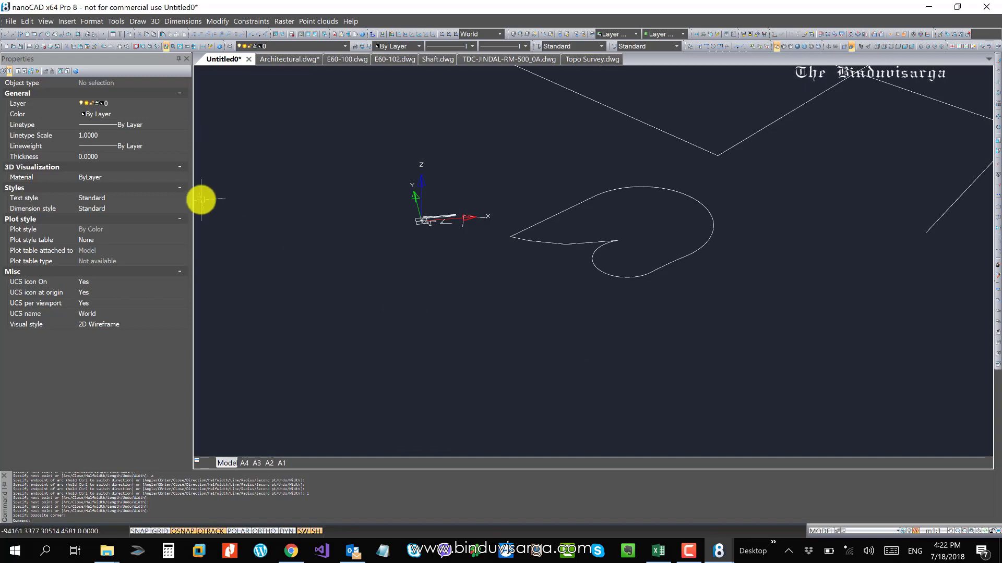
pyautogui.click(156, 22)
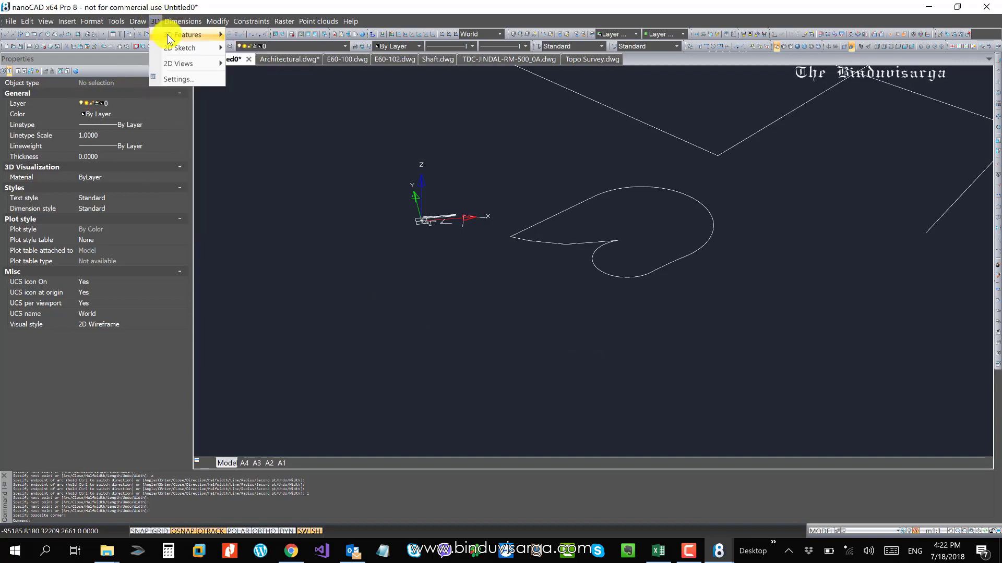
pyautogui.moveTo(206, 35)
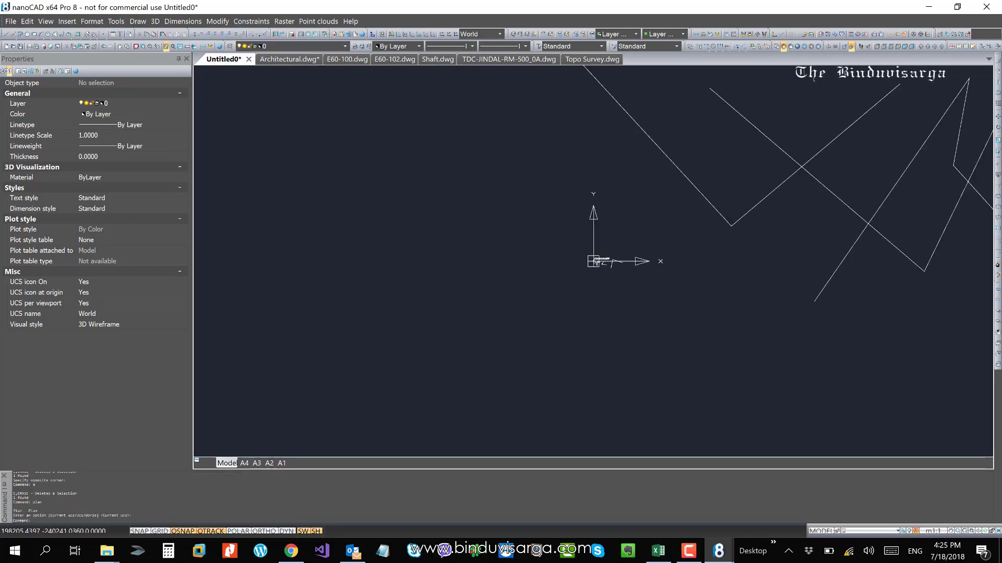
# Start a polyline in the empty area beside the zigzag lines with four straight segments, leaving the outline open
pyautogui.scroll(-1, 498, 340)
pyautogui.moveTo(563, 280); pyautogui.dragTo(497, 301, button='middle')
pyautogui.scroll(2, 516, 244)
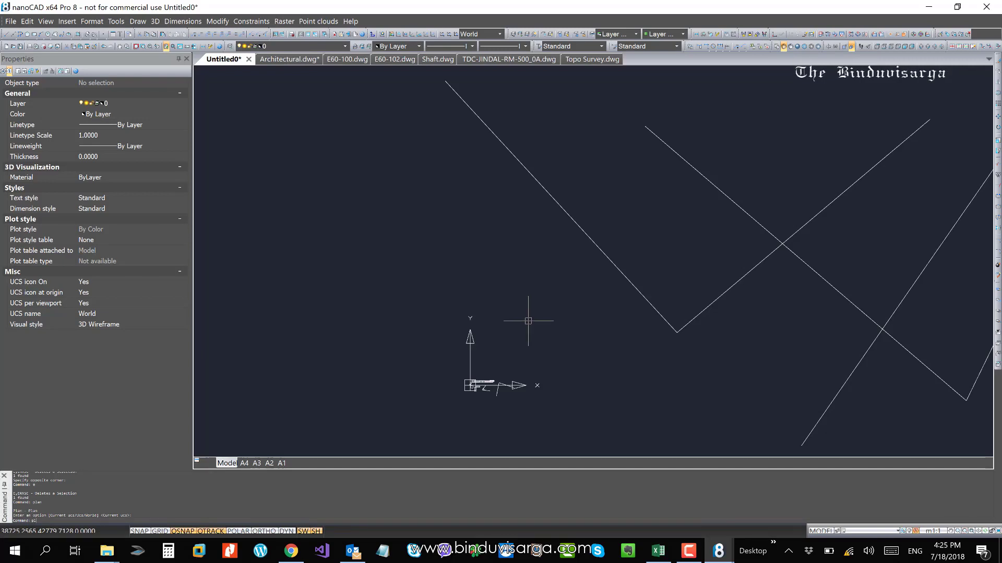
pyautogui.write('pl')
pyautogui.press('Return')
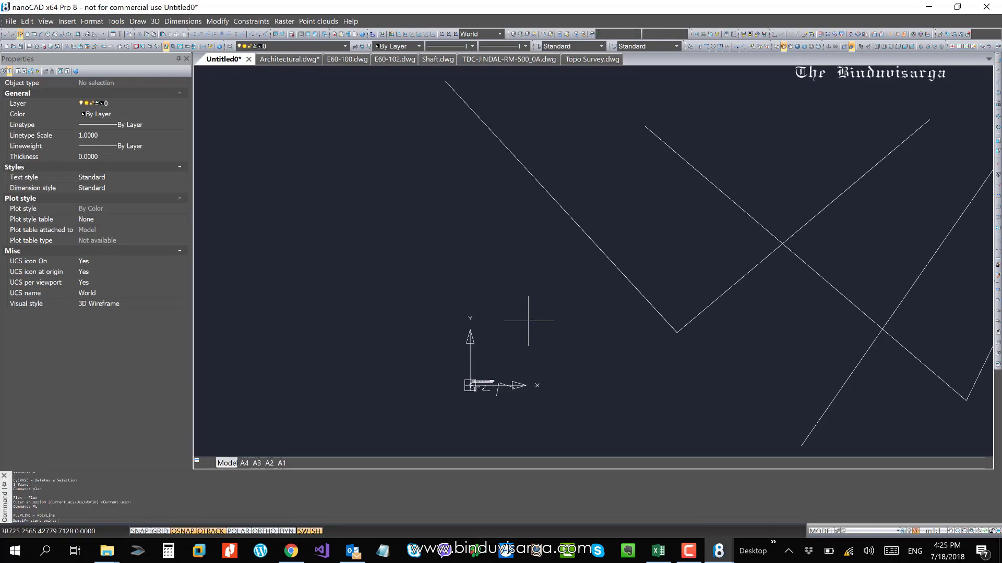
pyautogui.scroll(3, 522, 286)
pyautogui.click(442, 310)
pyautogui.click(539, 232)
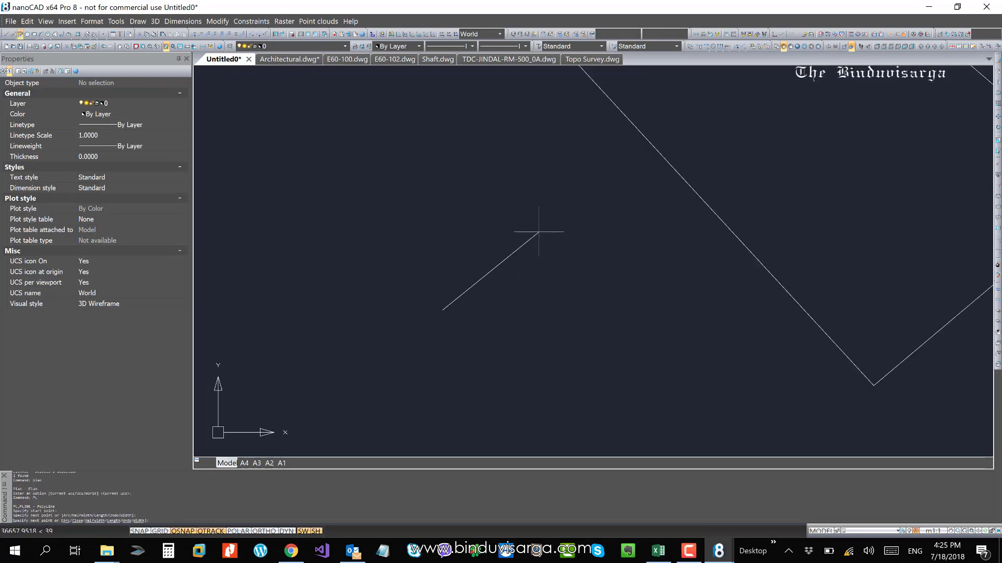
pyautogui.click(718, 334)
pyautogui.click(629, 417)
pyautogui.click(497, 416)
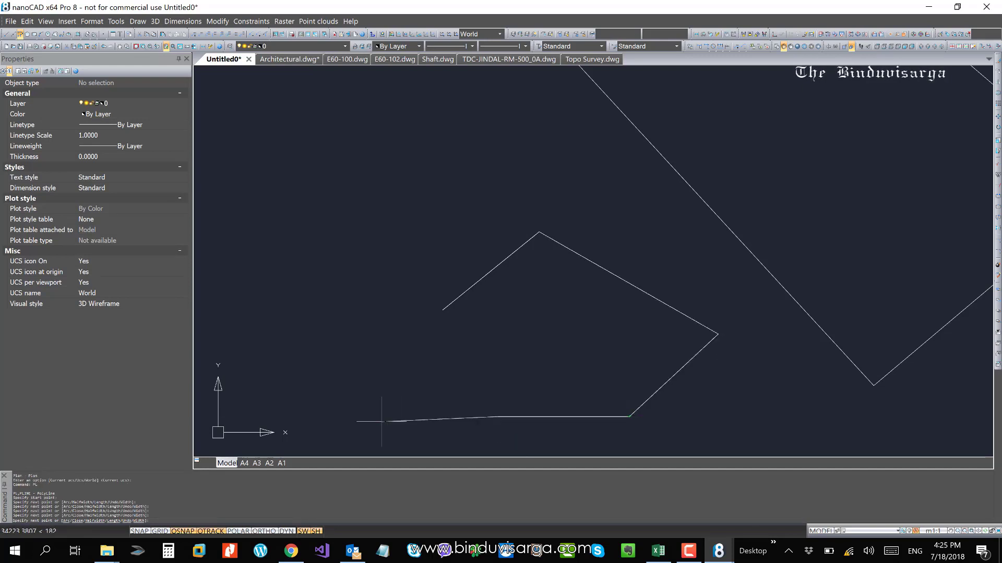
# Continue the polyline with two arc segments, switch back to line mode and close the outline with a straight segment to its start point
pyautogui.write('a')
pyautogui.press('Return')
pyautogui.click(425, 403)
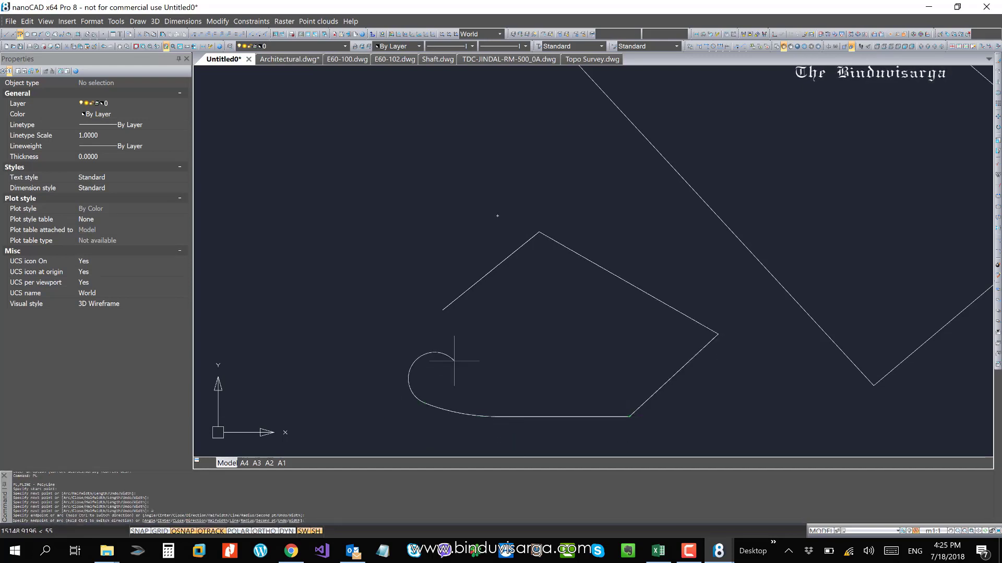
pyautogui.click(412, 345)
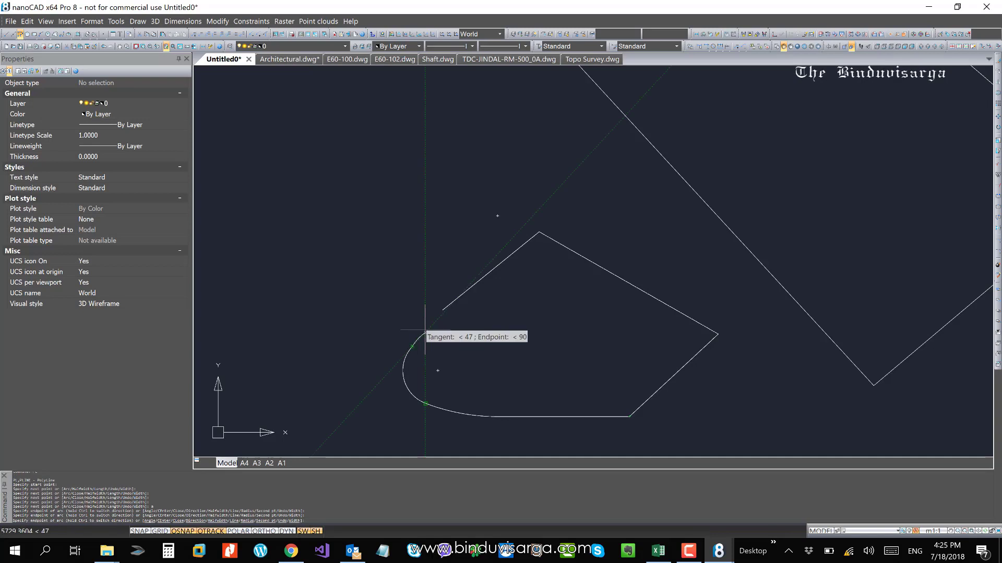
pyautogui.write('l')
pyautogui.press('Return')
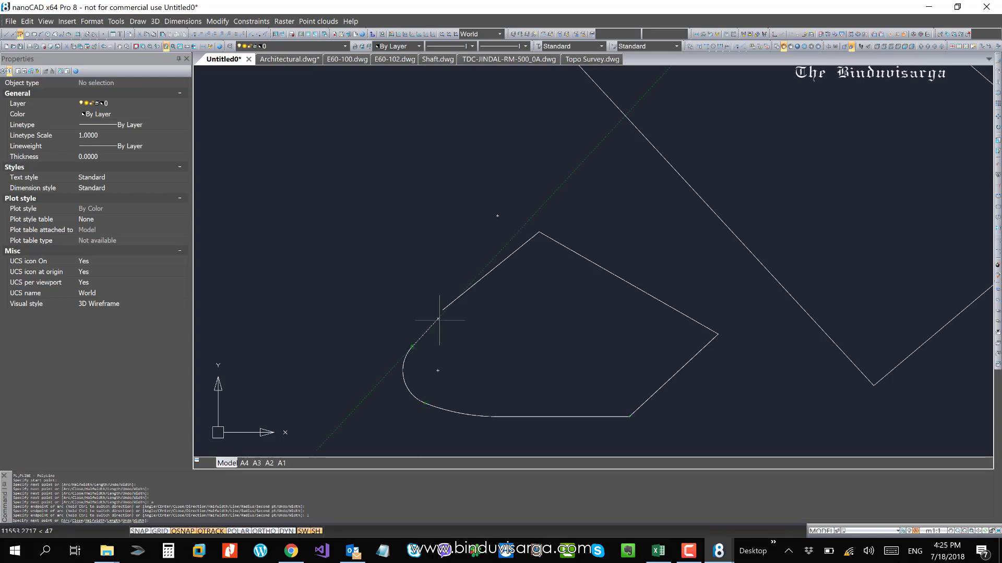
pyautogui.click(443, 310)
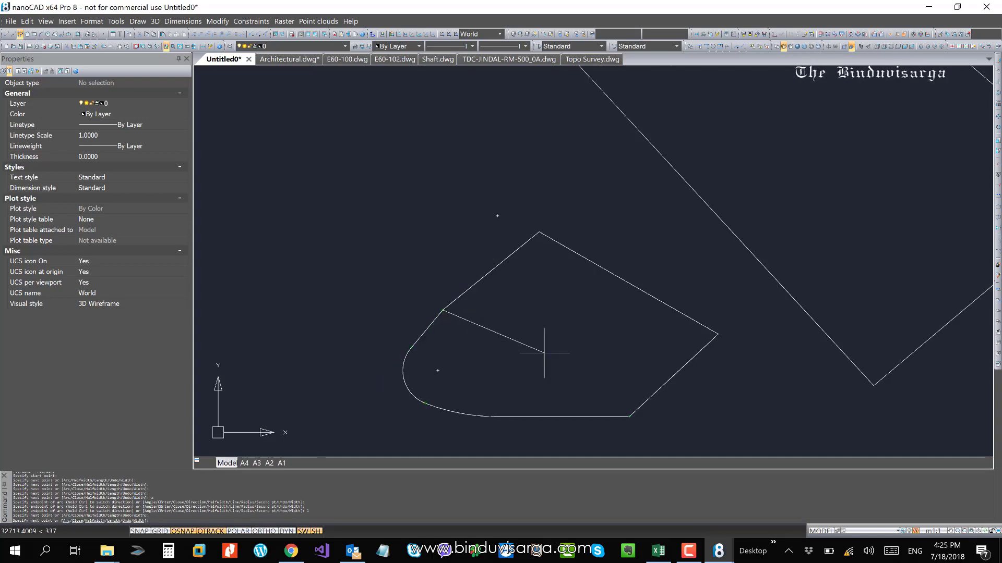
pyautogui.press('Return')
# Tilt the view into 3D, start a 3D Extrude and choose the closed polyline as its profile
pyautogui.keyDown('shift'); pyautogui.moveTo(566, 400); pyautogui.dragTo(530, 296, button='middle'); pyautogui.keyUp('shift')
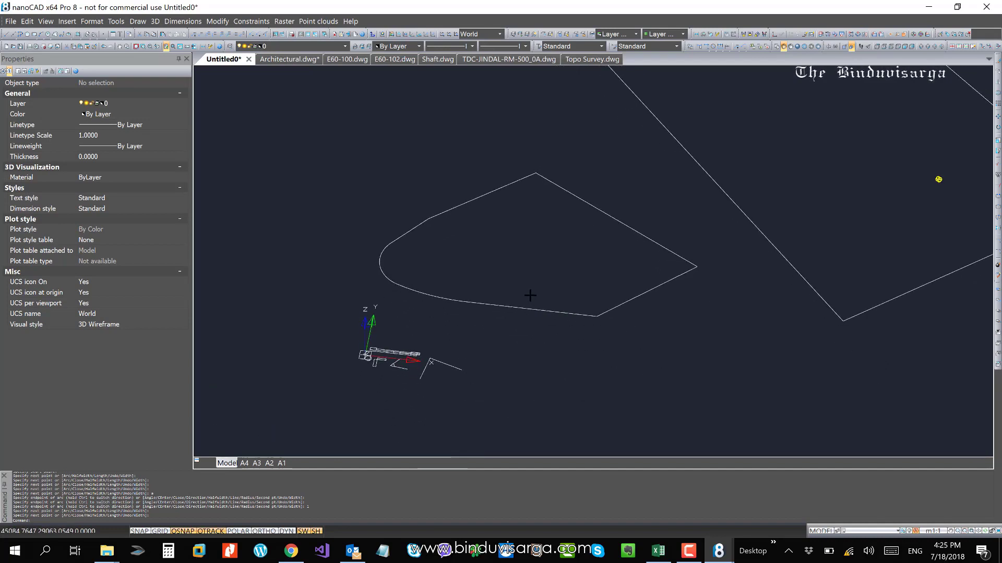
pyautogui.scroll(-1, 564, 377)
pyautogui.scroll(1, 564, 364)
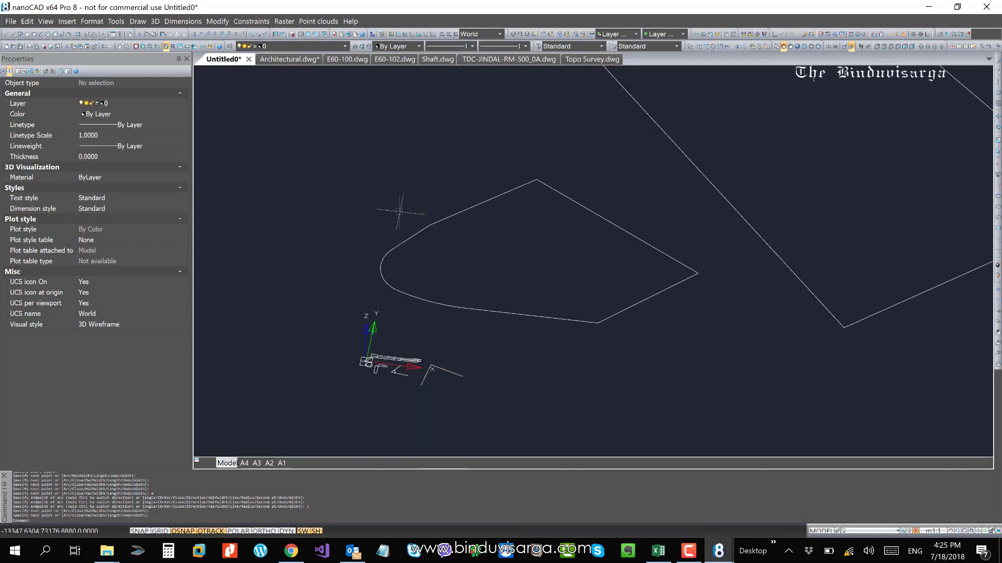
pyautogui.click(155, 22)
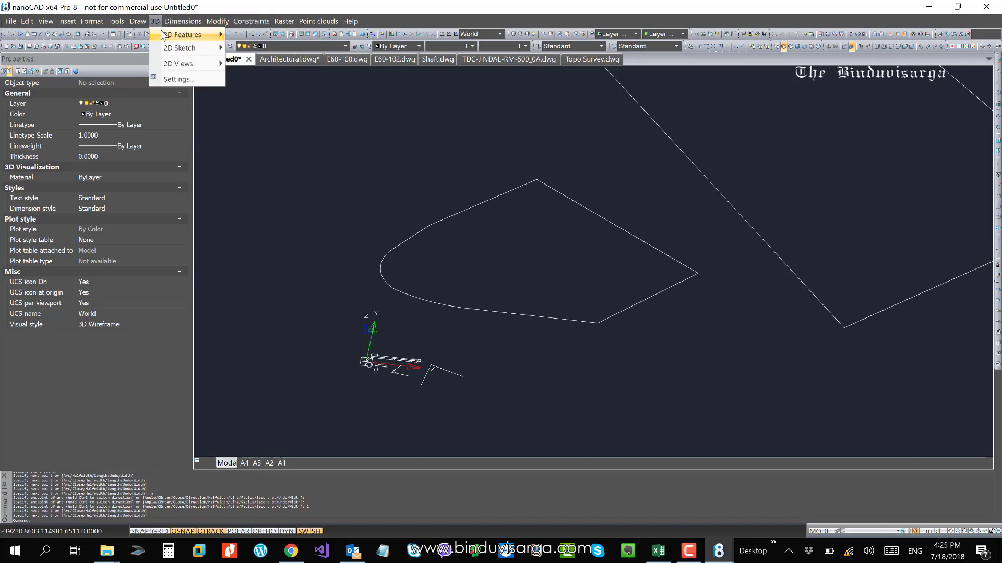
pyautogui.moveTo(162, 34)
pyautogui.click(252, 35)
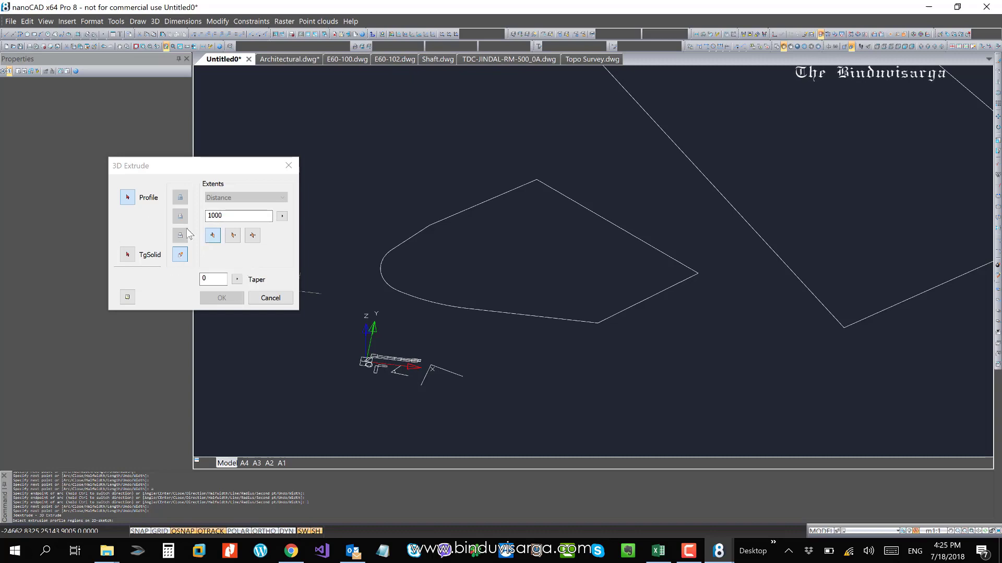
pyautogui.click(440, 292)
# Try an extrusion distance of 6000 and settle on 10000
pyautogui.moveTo(224, 218); pyautogui.dragTo(175, 218)
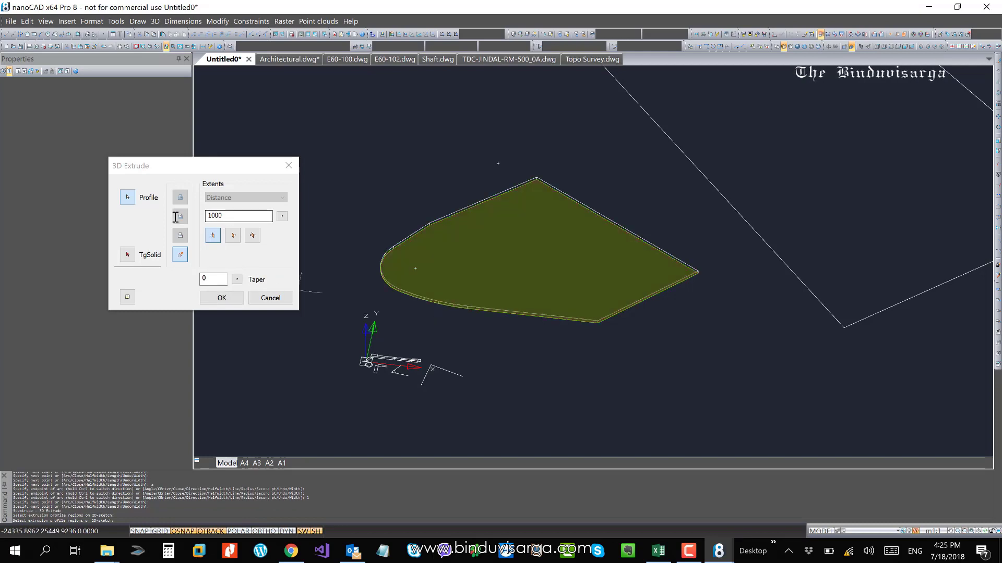
pyautogui.click(211, 217)
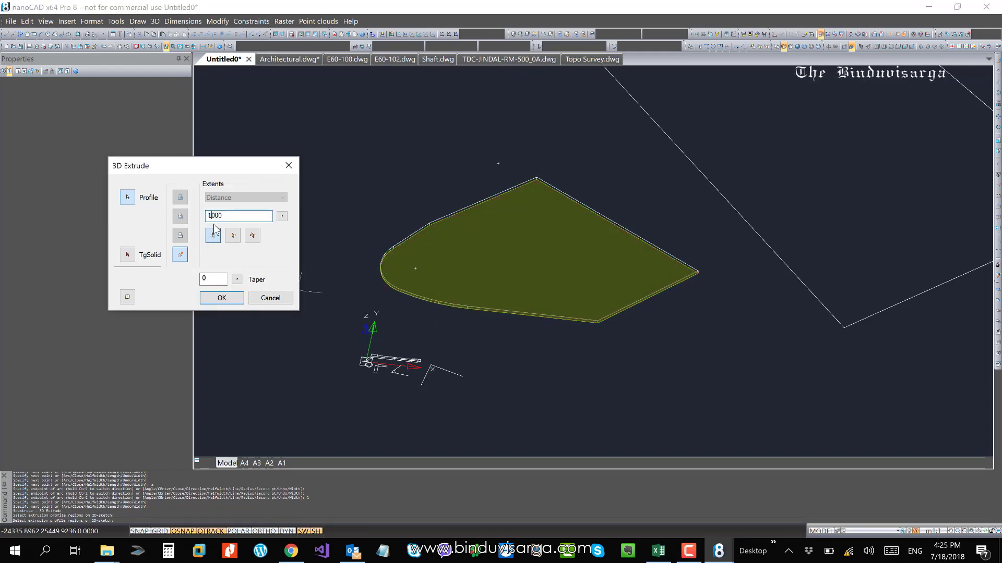
pyautogui.press('BackSpace')
pyautogui.write('6')
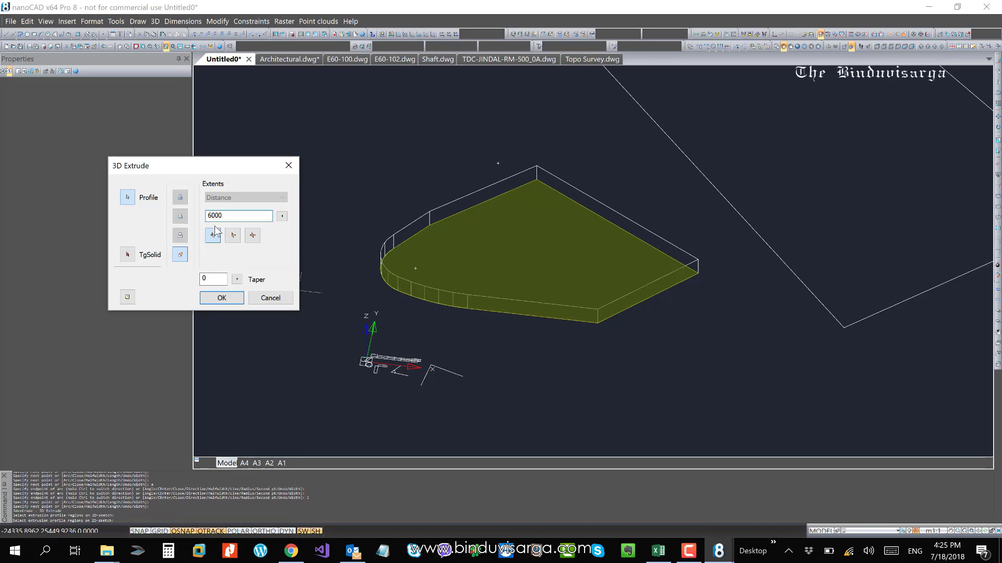
pyautogui.press('BackSpace')
pyautogui.write('10')
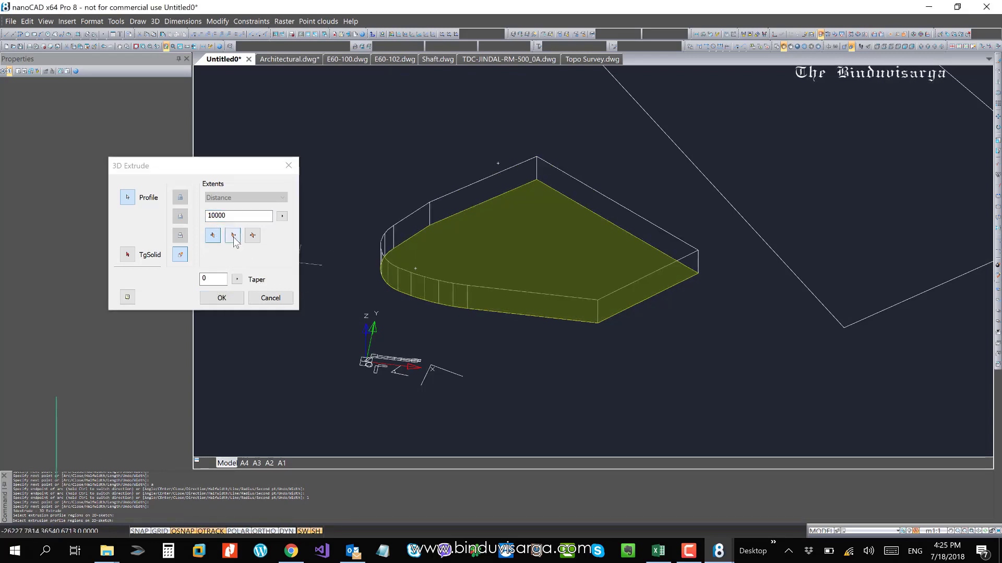
# Try the reversed extrusion direction, set the extrusion to extend symmetrically to both sides of the profile, and create the solid
pyautogui.moveTo(458, 307); pyautogui.dragTo(489, 294, button='middle')
pyautogui.scroll(3, 489, 289)
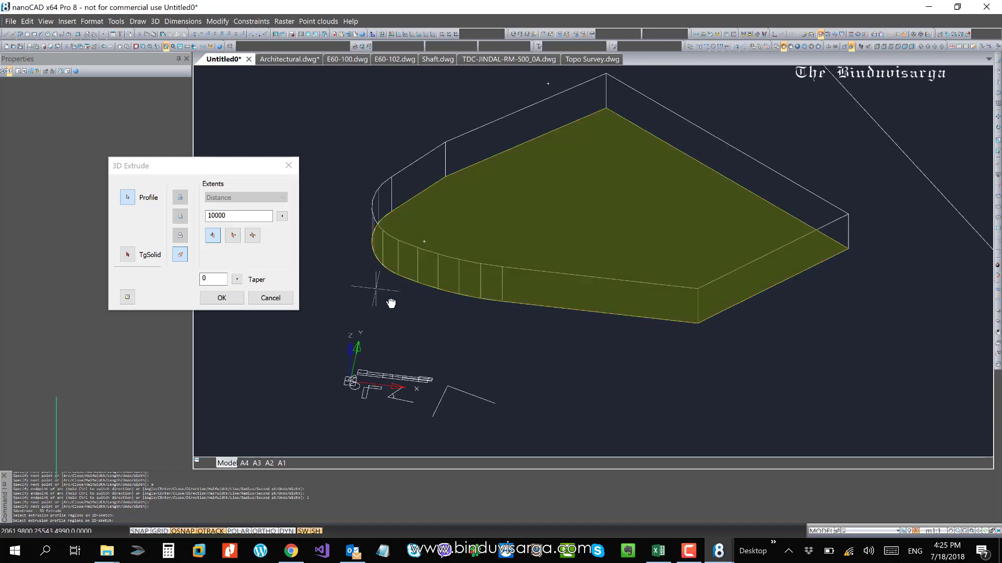
pyautogui.click(231, 236)
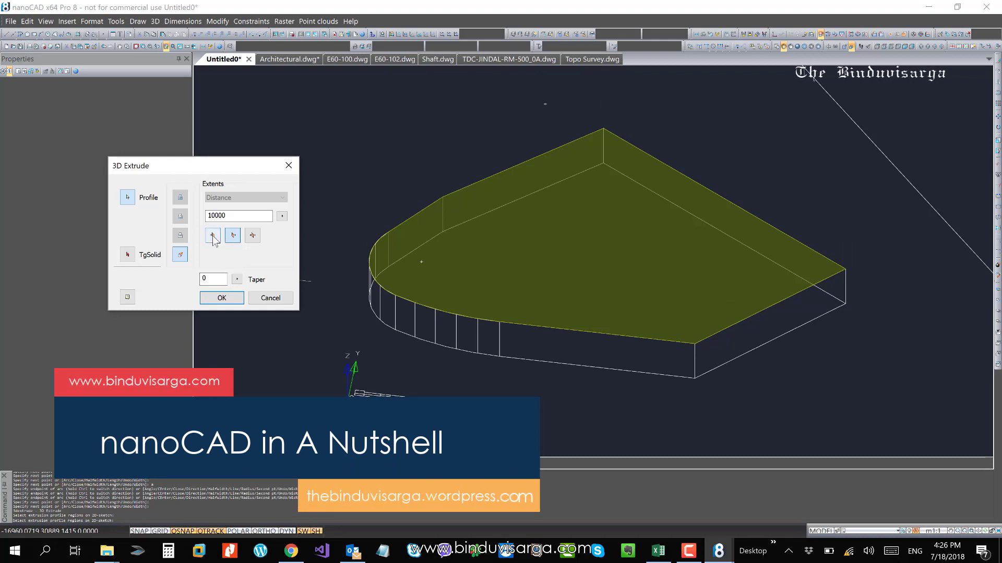
pyautogui.click(212, 235)
pyautogui.click(252, 236)
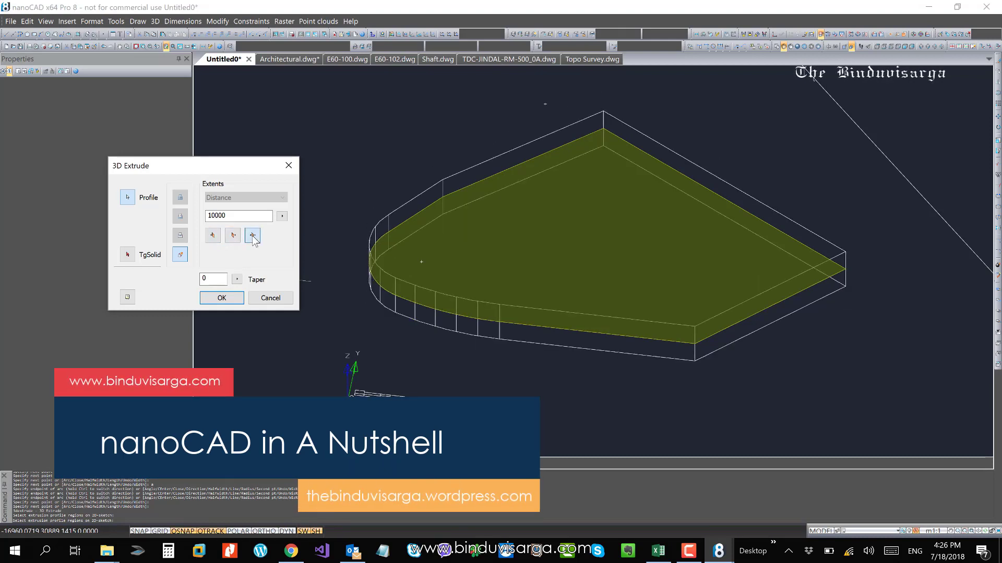
pyautogui.click(243, 301)
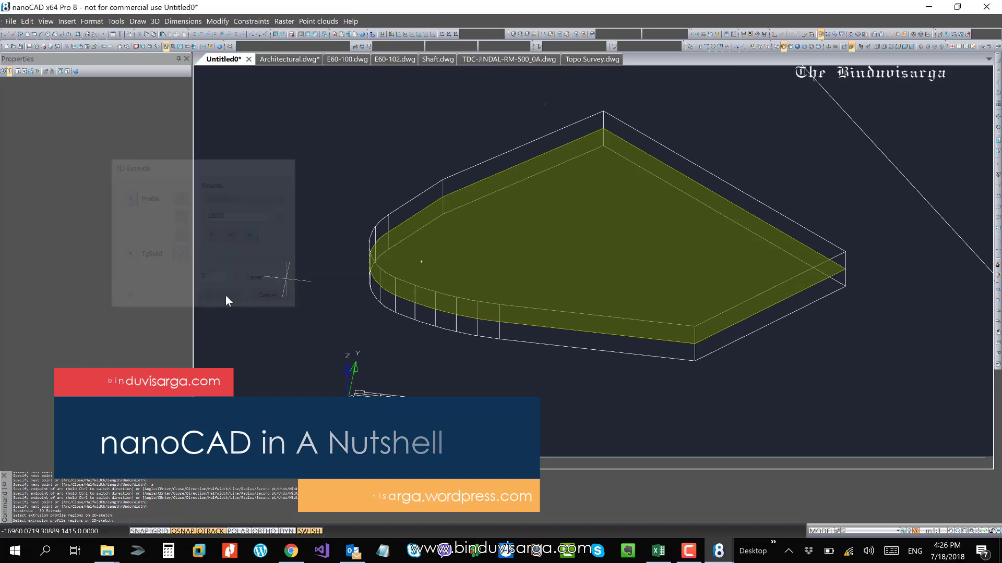
# Set the visual style to Flat Shaded and view the extruded solid from several angles
pyautogui.keyDown('shift'); pyautogui.moveTo(595, 384); pyautogui.dragTo(568, 386, button='middle'); pyautogui.keyUp('shift')
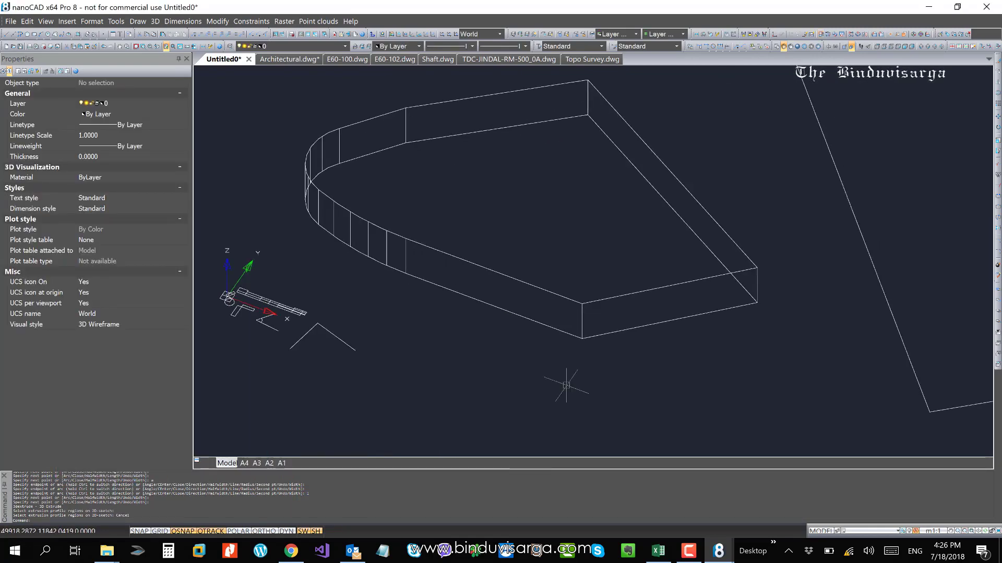
pyautogui.scroll(-2, 658, 368)
pyautogui.keyDown('shift'); pyautogui.moveTo(660, 365); pyautogui.dragTo(650, 323, button='middle'); pyautogui.keyUp('shift')
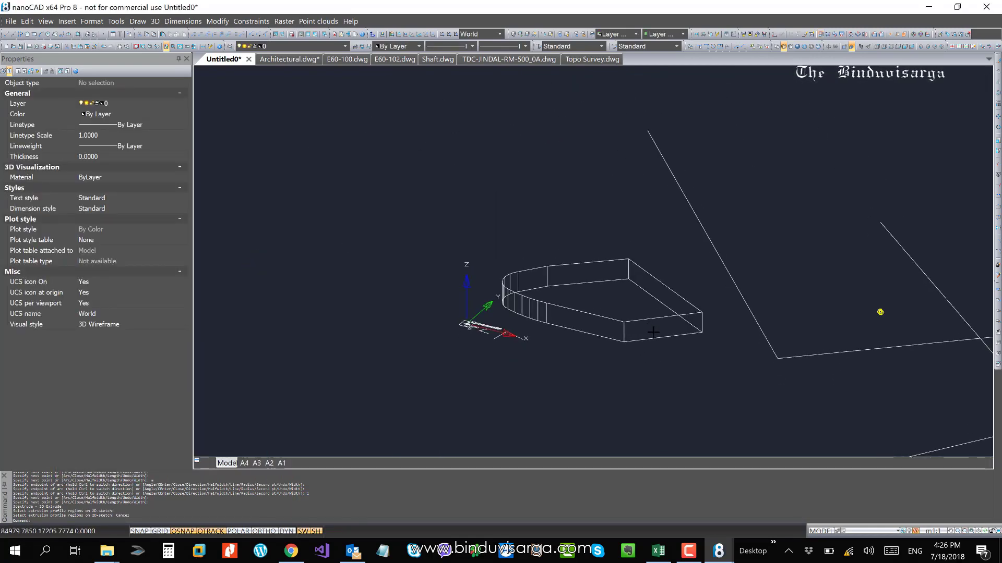
pyautogui.click(796, 46)
pyautogui.keyDown('shift'); pyautogui.moveTo(577, 358); pyautogui.dragTo(624, 134, button='middle'); pyautogui.keyUp('shift')
pyautogui.keyDown('shift'); pyautogui.moveTo(657, 297); pyautogui.dragTo(683, 324, button='middle'); pyautogui.keyUp('shift')
pyautogui.scroll(4, 595, 264)
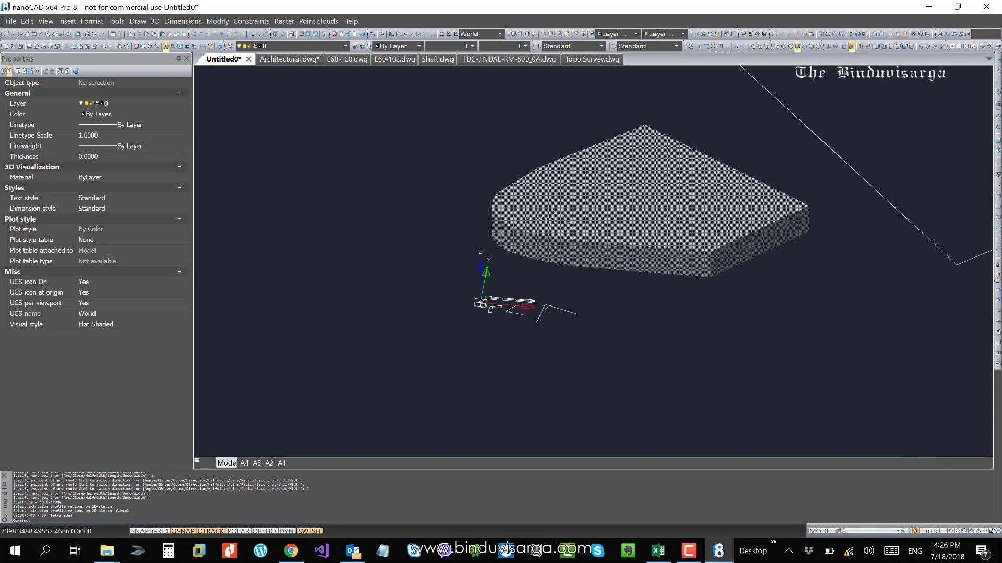
pyautogui.scroll(1, 595, 264)
# Start a Projected View of the extruded solid and place its base view in the empty area behind the solid
pyautogui.click(155, 21)
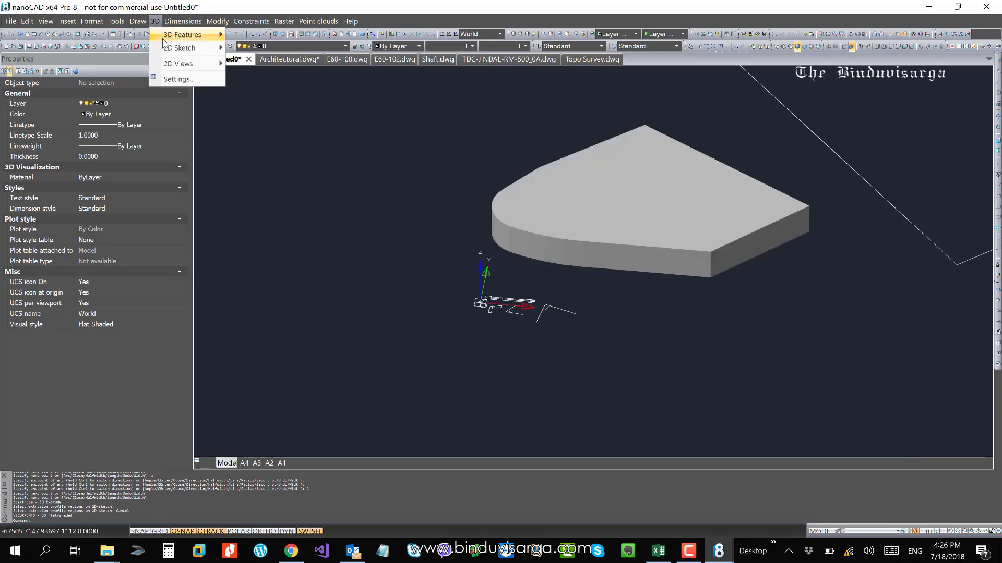
pyautogui.moveTo(162, 38)
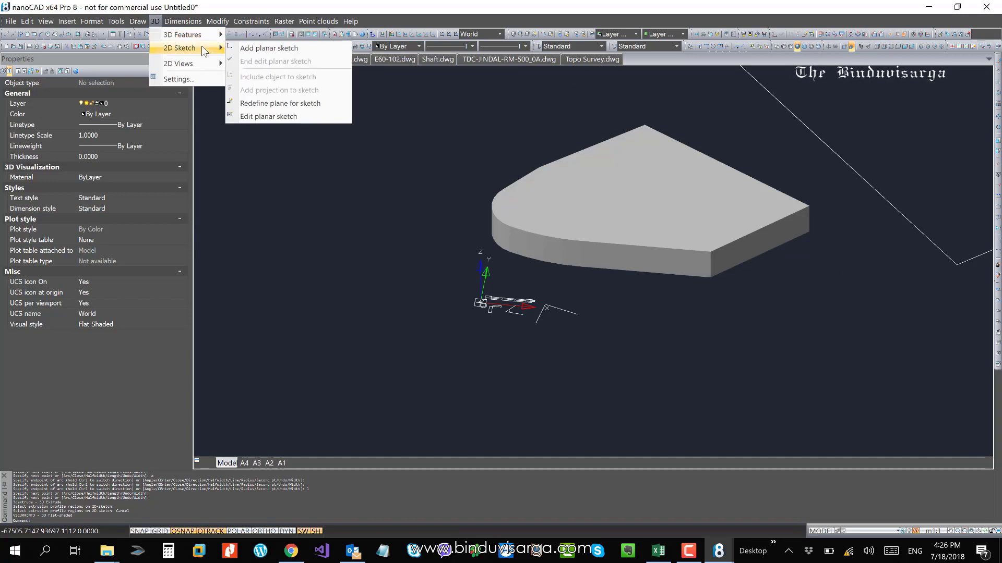
pyautogui.moveTo(202, 64)
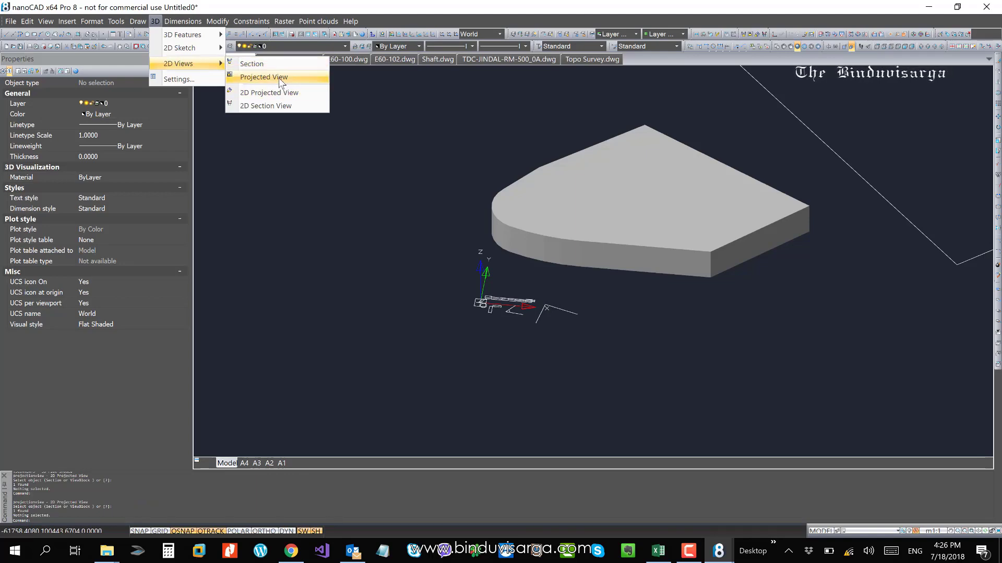
pyautogui.click(280, 78)
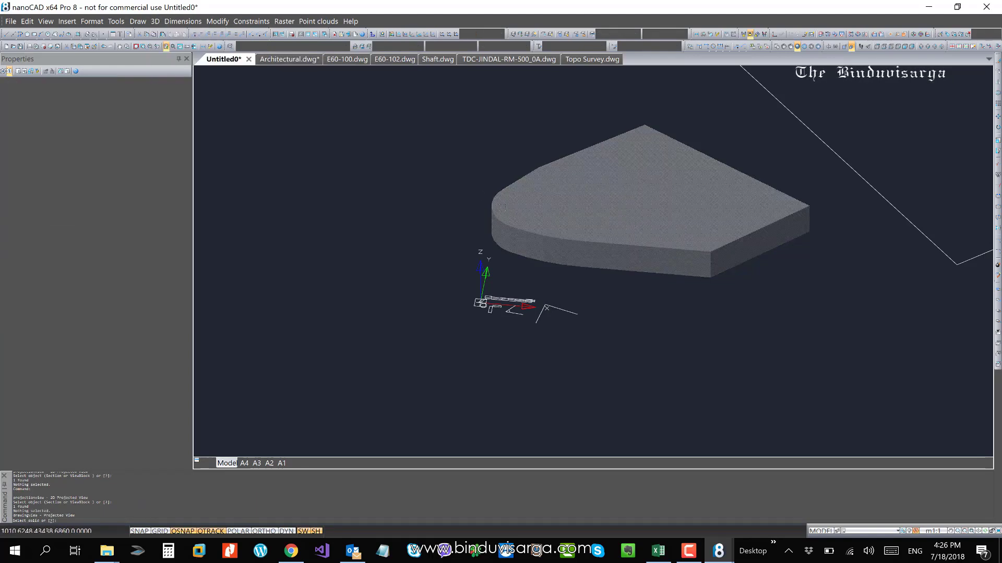
pyautogui.click(493, 211)
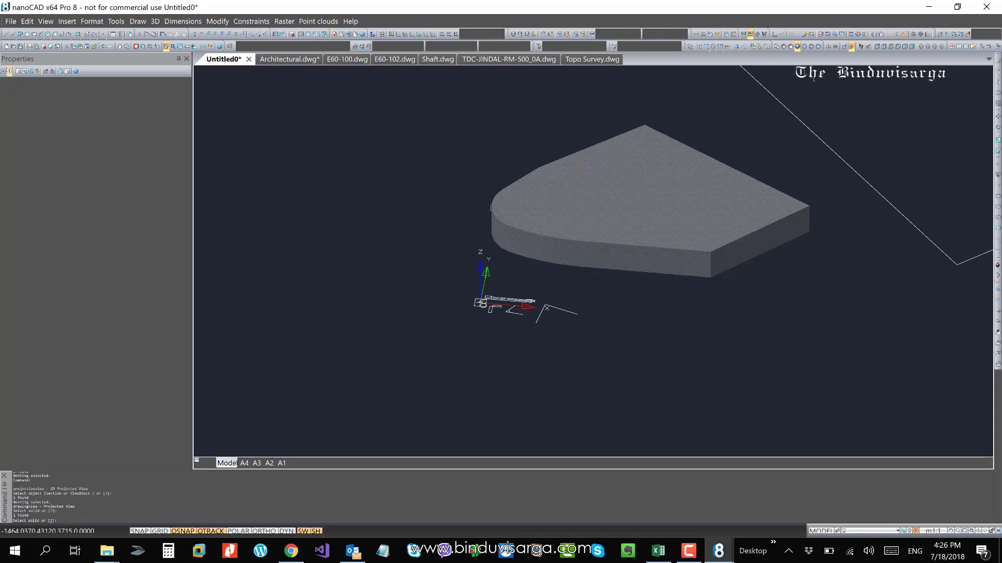
pyautogui.click(493, 208)
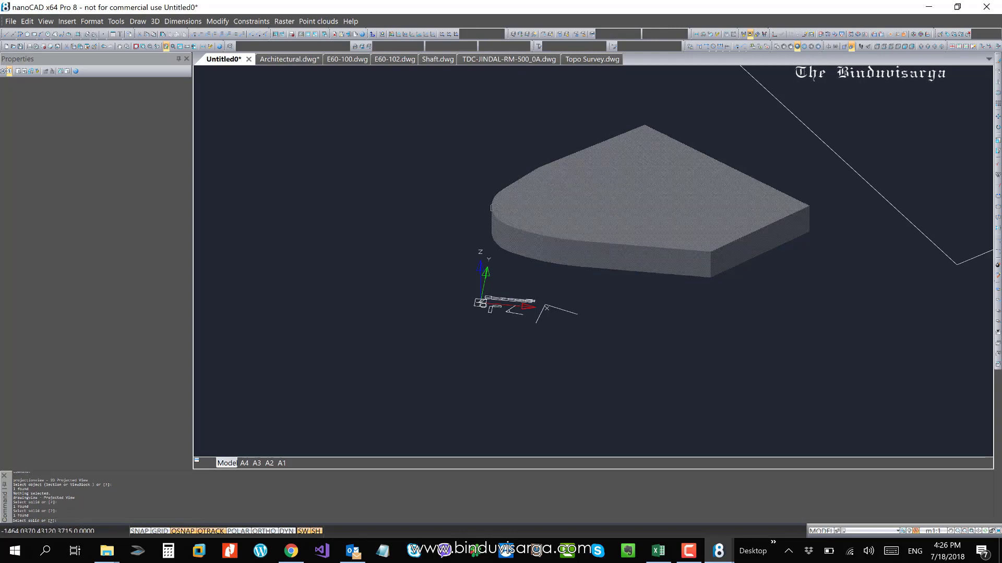
pyautogui.press('Return')
pyautogui.moveTo(554, 211); pyautogui.dragTo(555, 314, button='middle')
pyautogui.click(453, 149)
# Place the projected front, side and isometric views in the empty areas around the solid to complete the Projected View
pyautogui.moveTo(597, 225); pyautogui.dragTo(493, 94, button='middle')
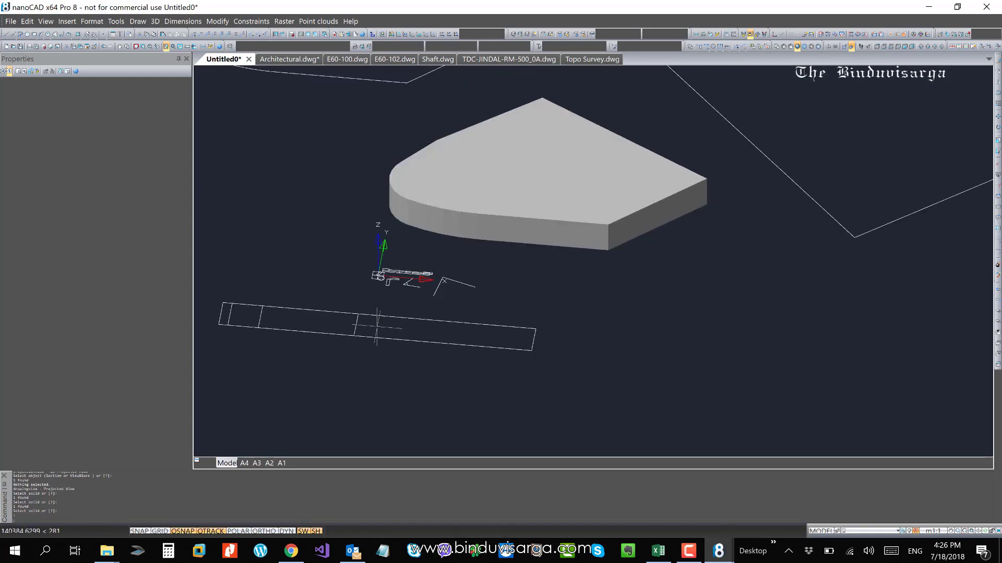
pyautogui.click(379, 333)
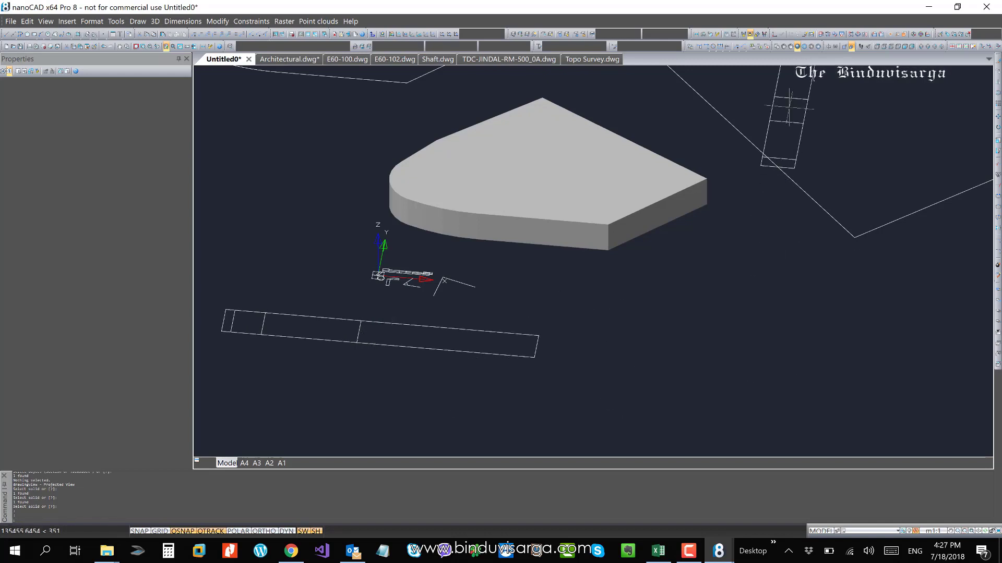
pyautogui.moveTo(770, 212)
pyautogui.mouseDown(button='middle')
pyautogui.moveTo(727, 311)
pyautogui.moveTo(718, 189)
pyautogui.mouseUp(button='middle')
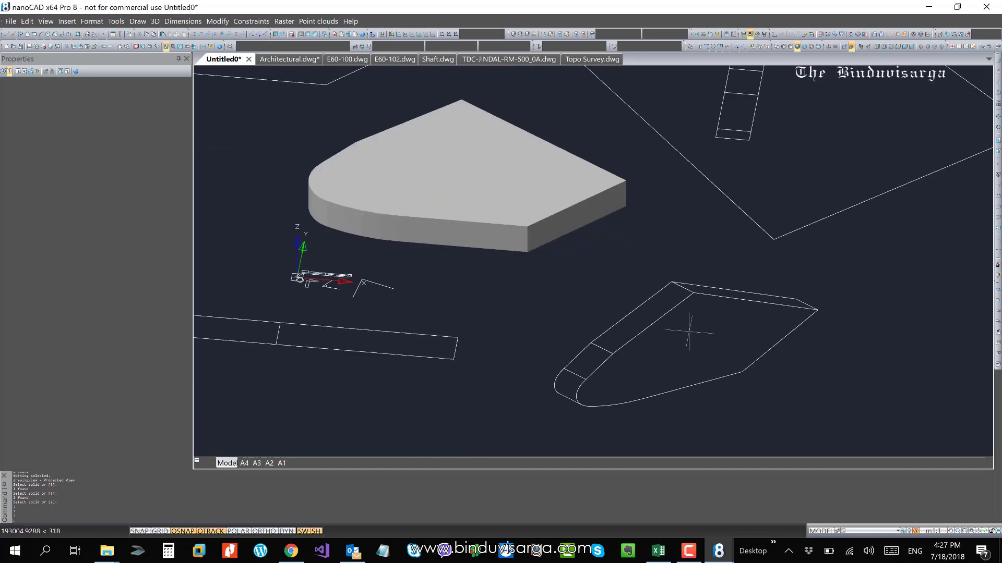
pyautogui.scroll(-2, 569, 259)
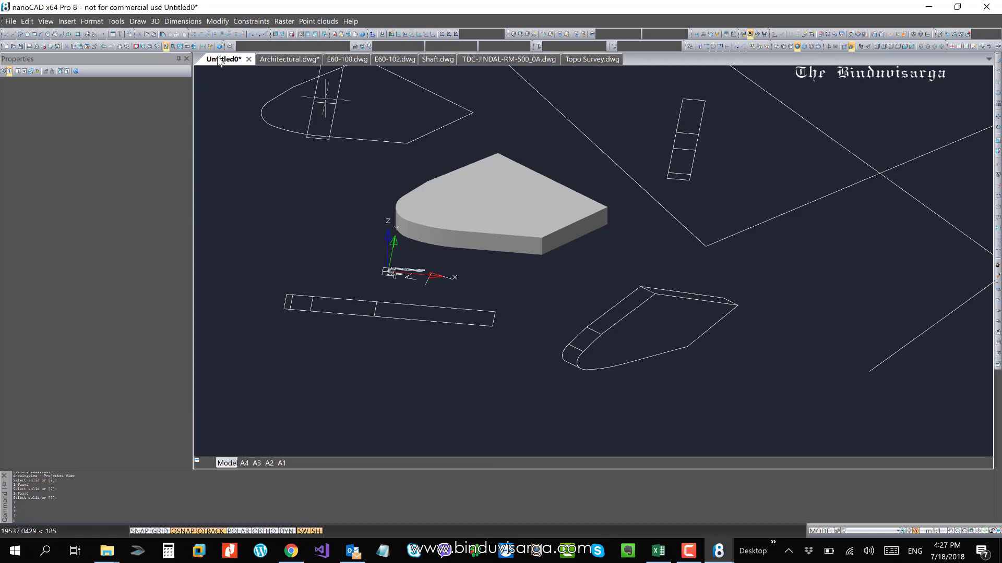
# Look through the program settings, including the standard elements, symbols, forms and 3D categories, and close them without changes
pyautogui.click(155, 21)
pyautogui.moveTo(167, 36)
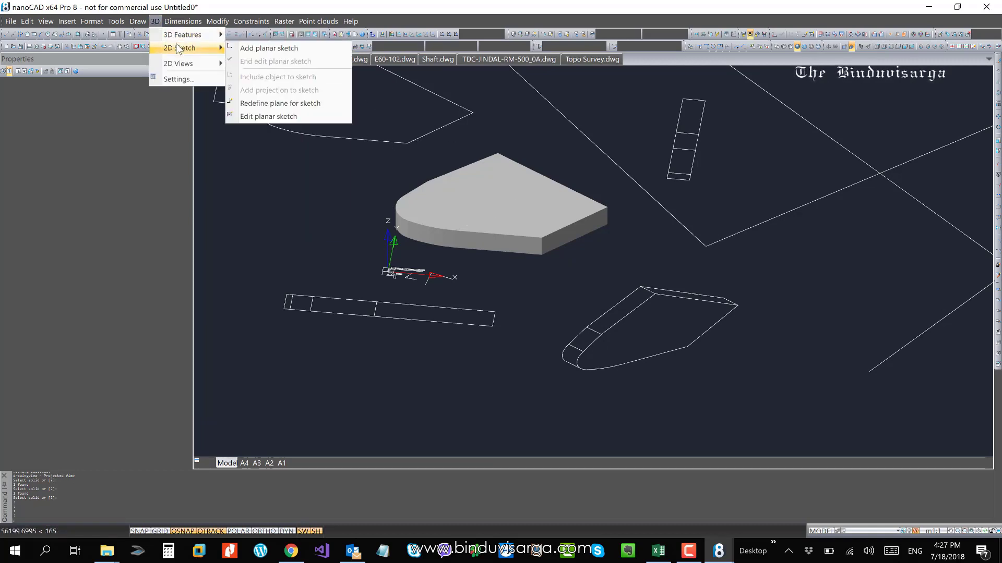
pyautogui.click(183, 77)
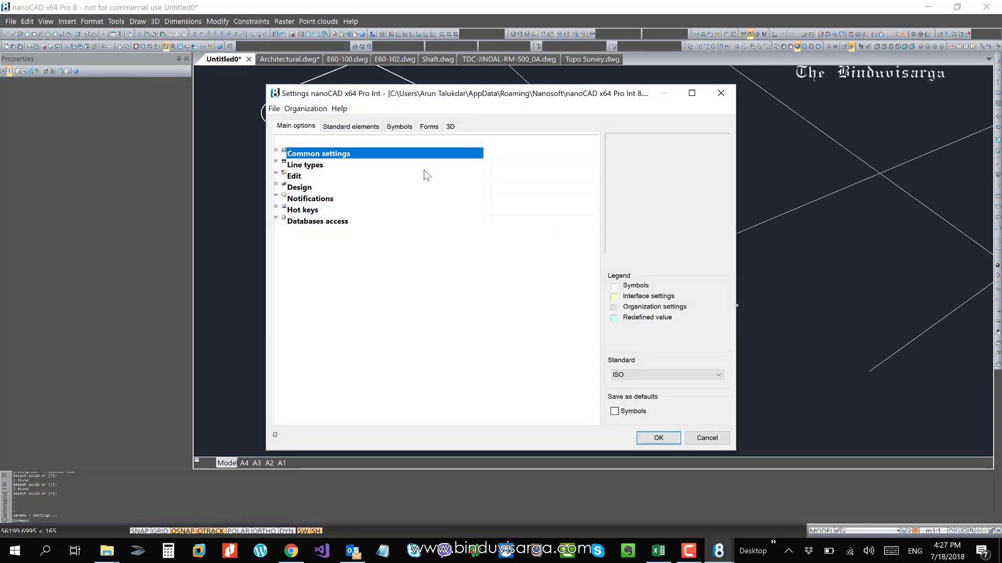
pyautogui.click(367, 127)
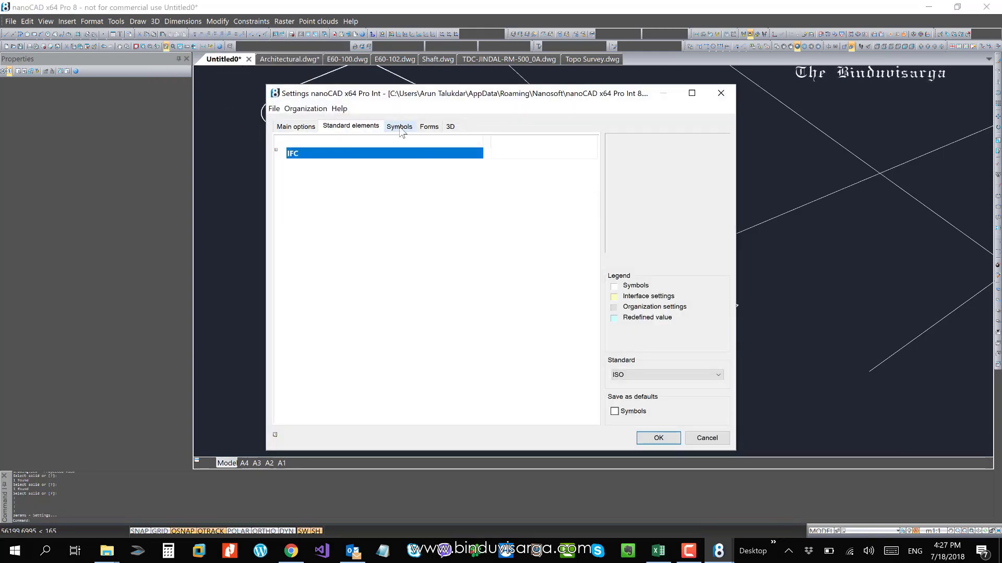
pyautogui.click(400, 128)
pyautogui.click(429, 128)
pyautogui.click(450, 127)
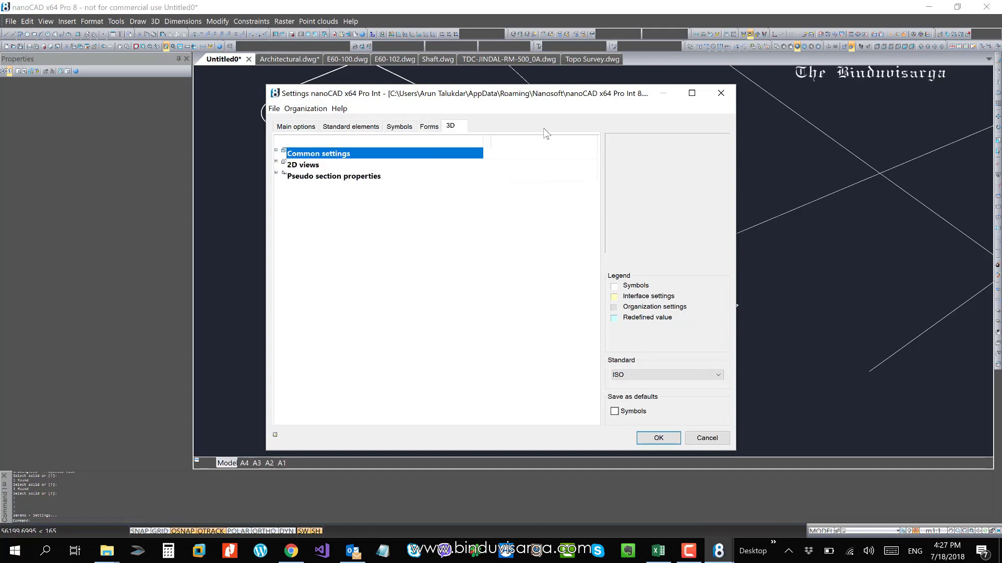
pyautogui.click(720, 94)
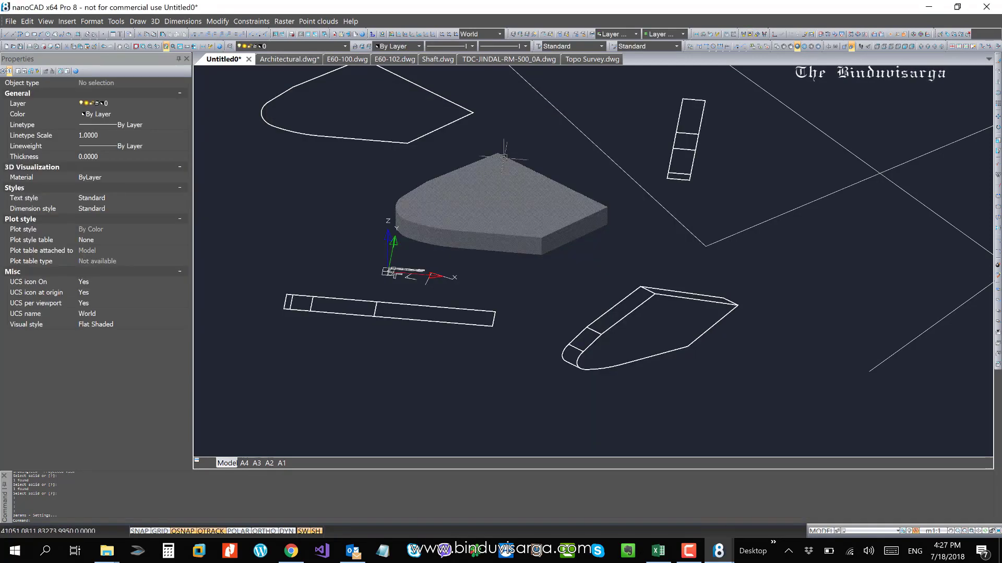
# Switch the model to the plan view of the current UCS using the Plan command
pyautogui.moveTo(402, 173); pyautogui.dragTo(349, 178, button='middle')
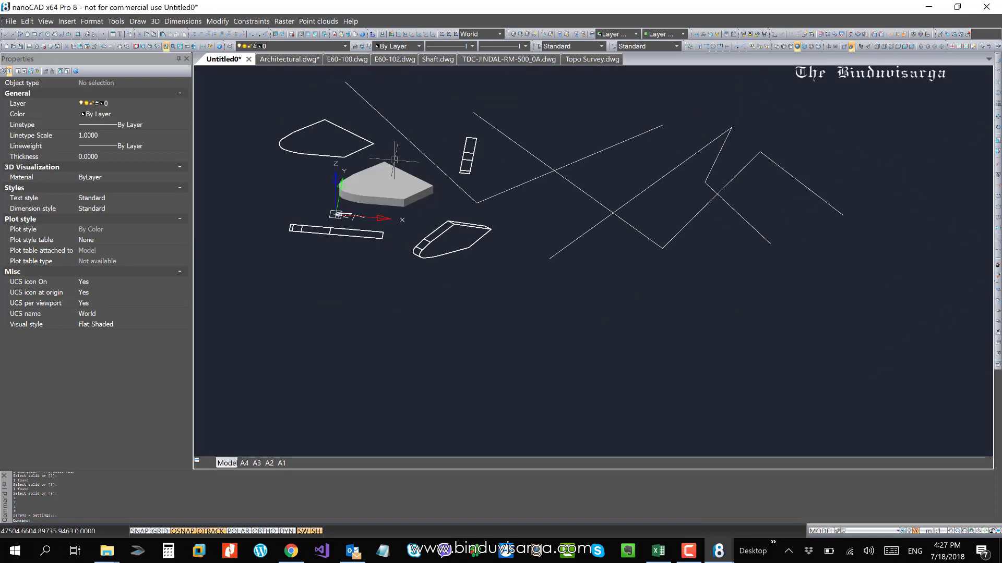
pyautogui.scroll(-4, 394, 159)
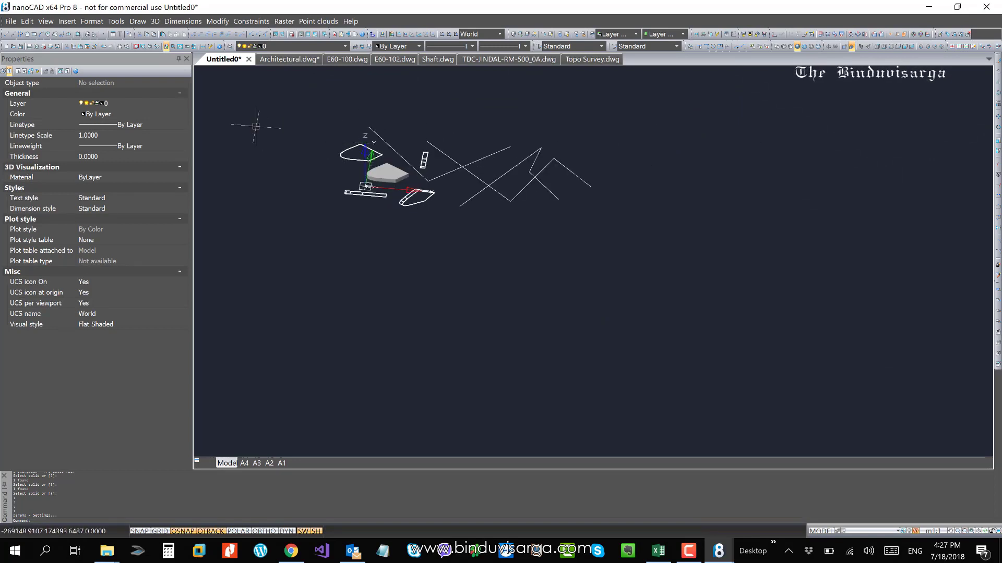
pyautogui.write('pl')
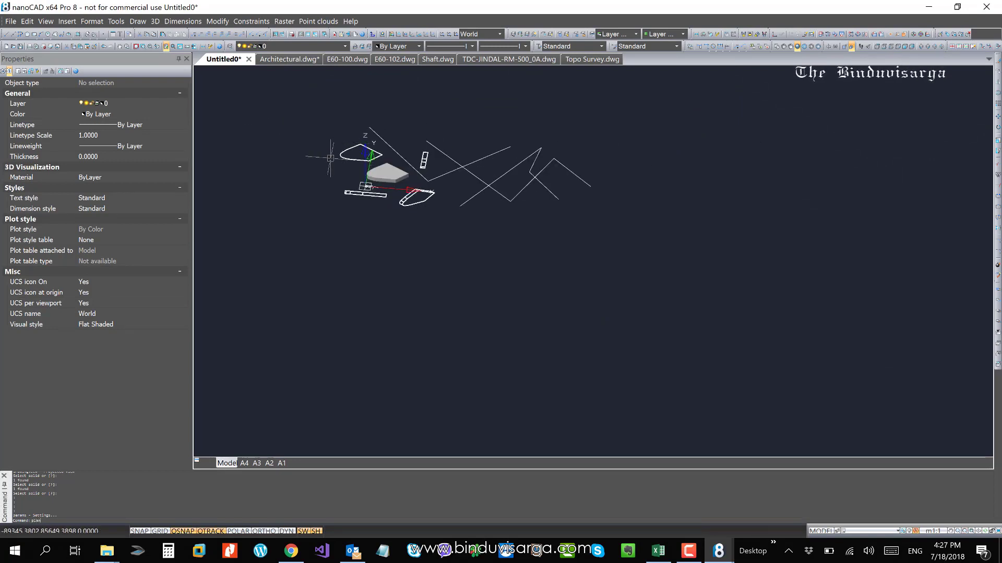
pyautogui.write('an')
pyautogui.press('Return')
pyautogui.press('Return')
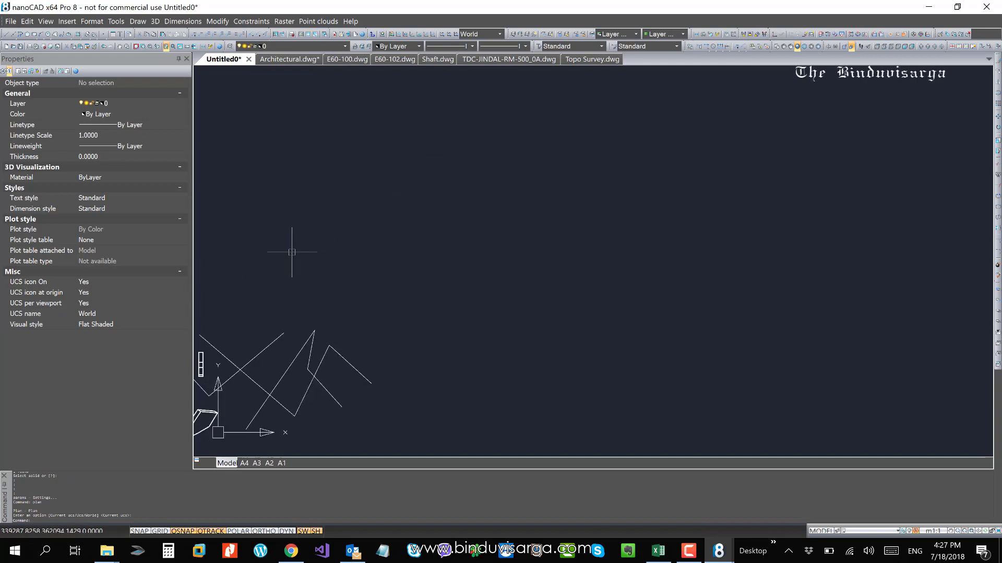
pyautogui.moveTo(291, 252); pyautogui.dragTo(465, 230, button='middle')
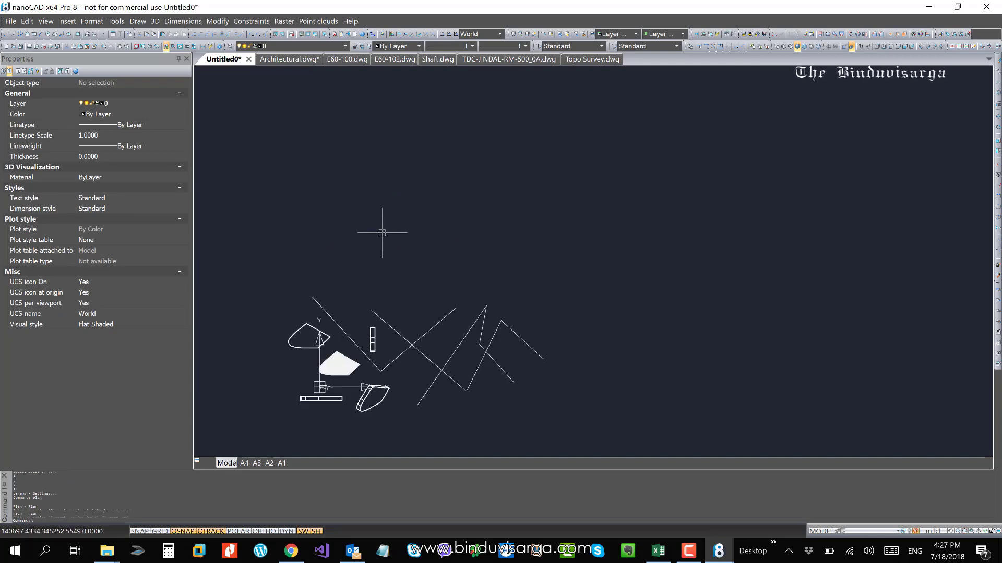
# Draw a circle with a radius of about 123603 above the existing geometry and a smaller circle further along to its right
pyautogui.press('Return')
pyautogui.click(366, 167)
pyautogui.click(385, 219)
pyautogui.moveTo(528, 212); pyautogui.dragTo(533, 249, button='middle')
pyautogui.press('Return')
pyautogui.click(613, 146)
pyautogui.click(626, 165)
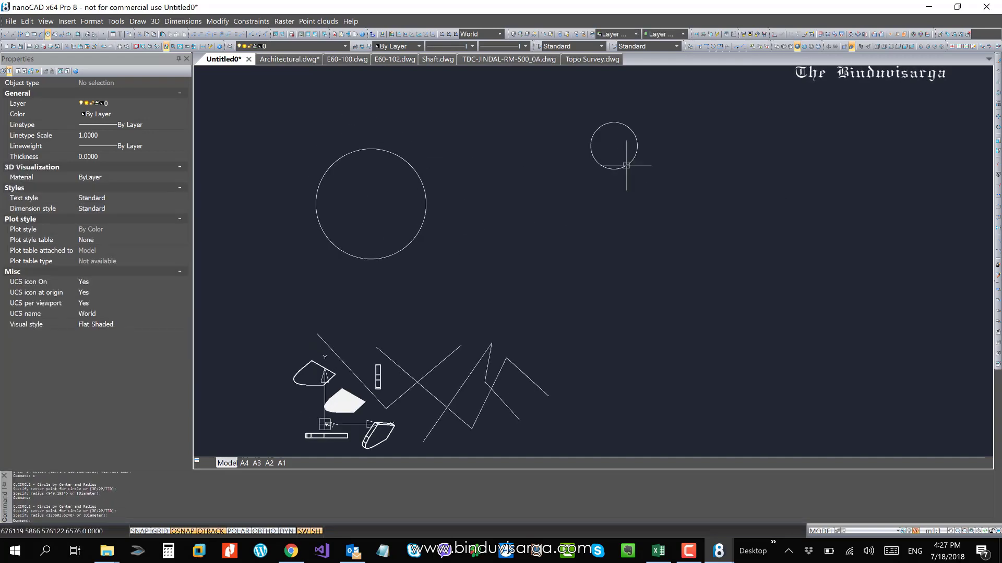
# Apply a geometric Coincident constraint between the centre of the large circle and the centre of the small circle
pyautogui.click(251, 21)
pyautogui.moveTo(266, 37)
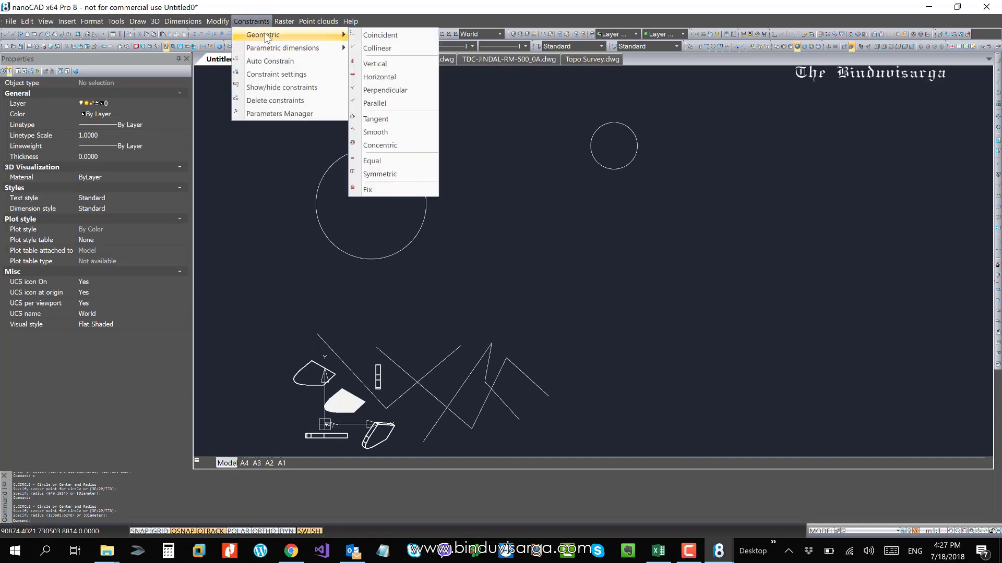
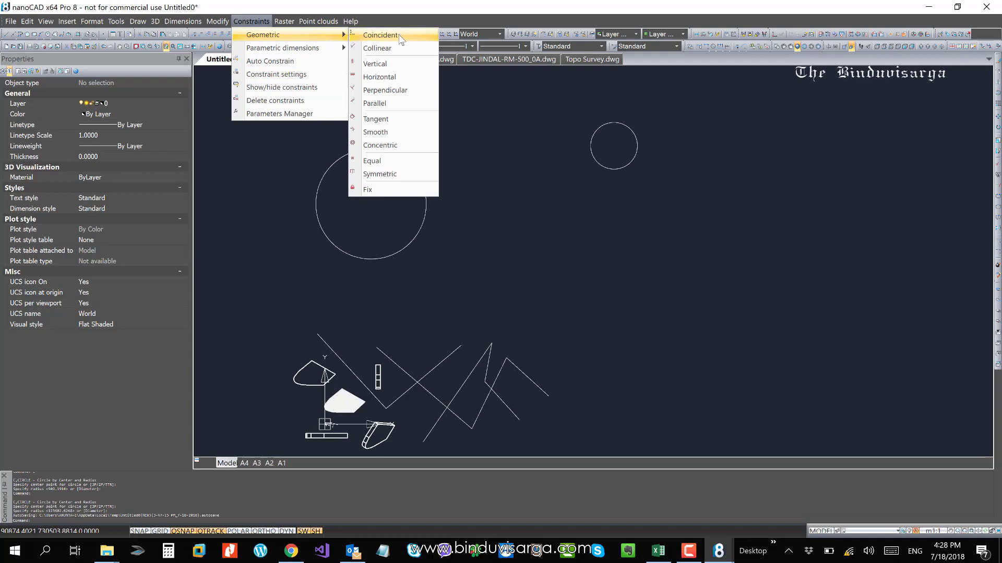
pyautogui.click(379, 35)
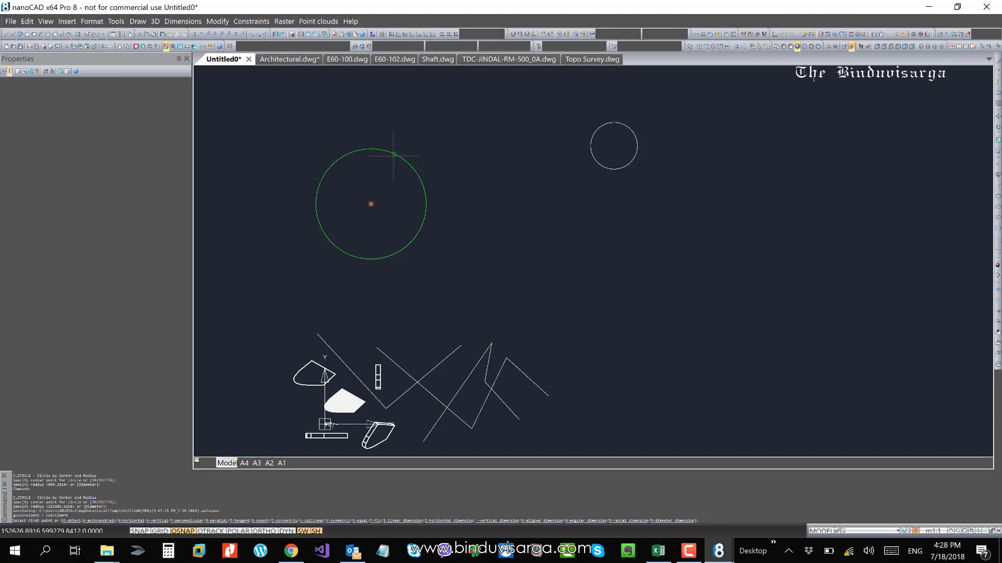
pyautogui.click(373, 203)
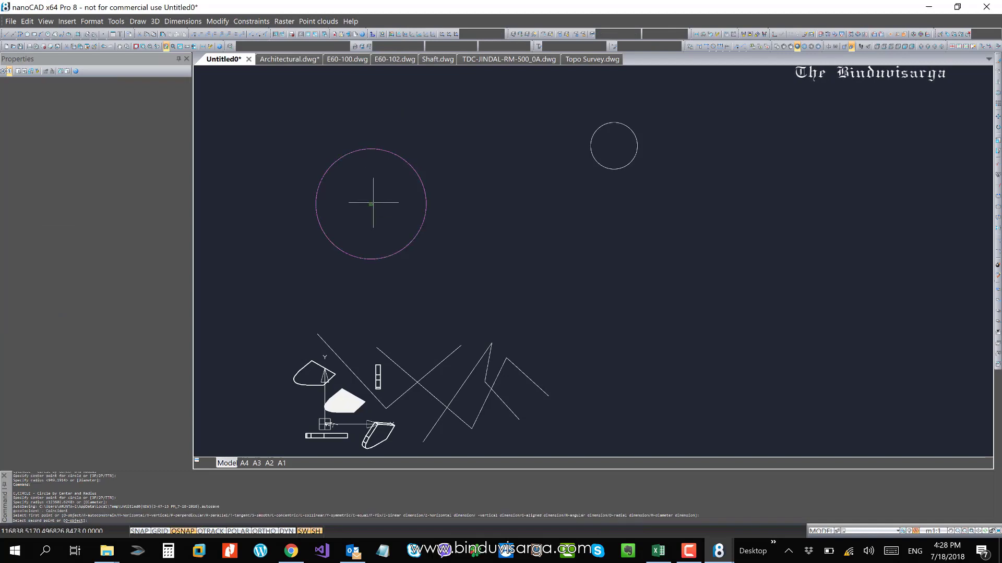
pyautogui.click(614, 146)
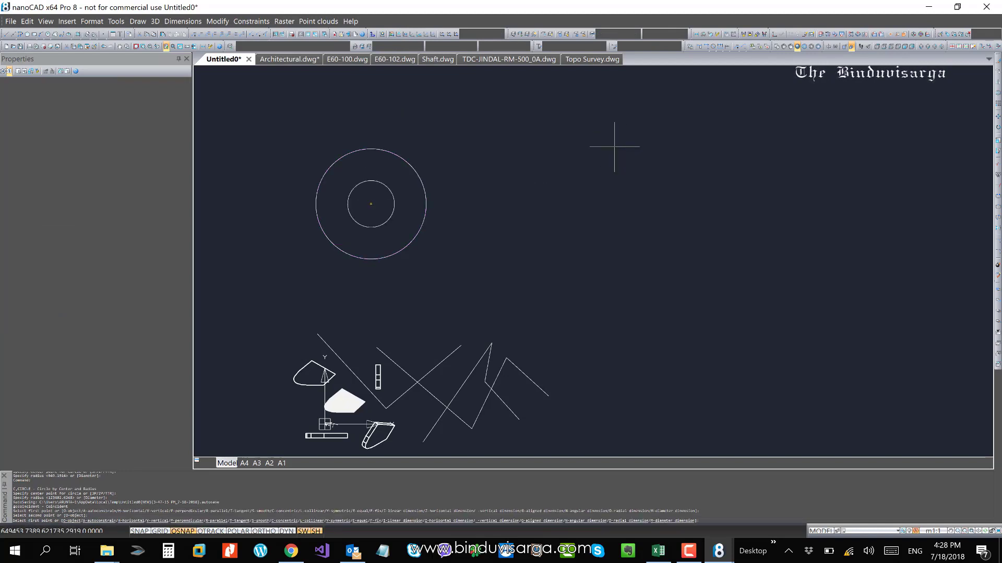
pyautogui.press('Escape')
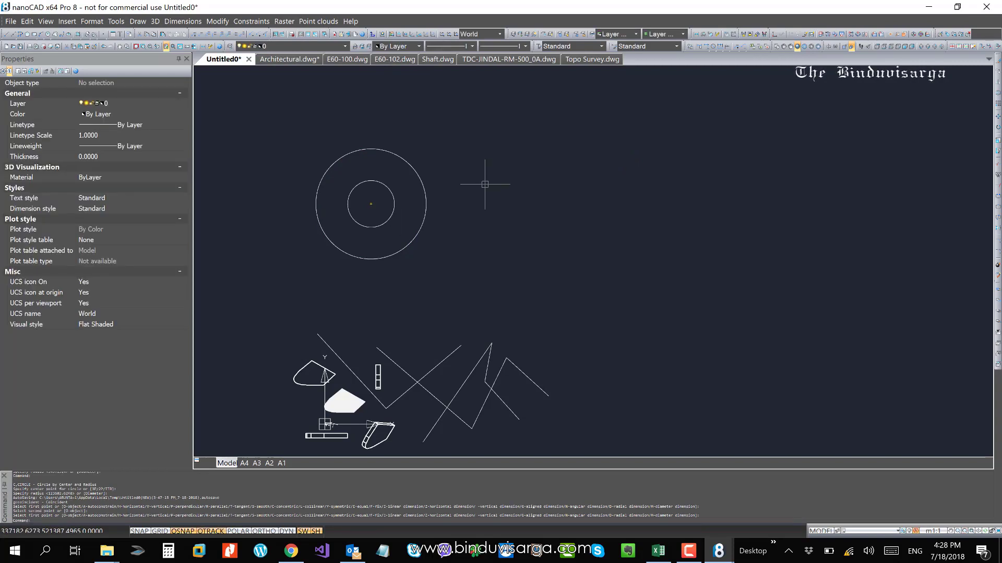
# Test the constraint by moving the small circle far to the right and bringing the pair back by moving the large circle
pyautogui.click(425, 205)
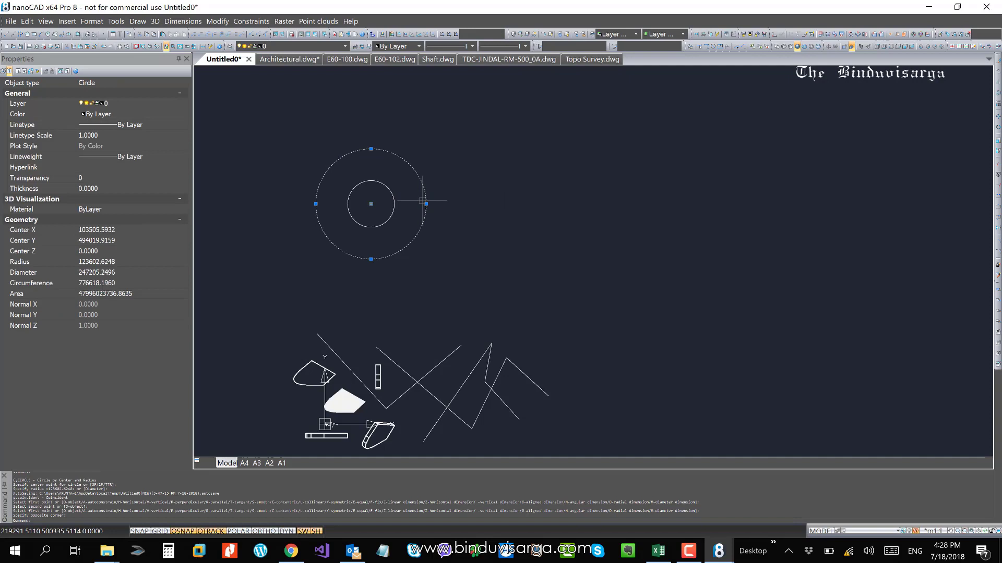
pyautogui.click(395, 206)
pyautogui.moveTo(392, 211); pyautogui.dragTo(791, 185)
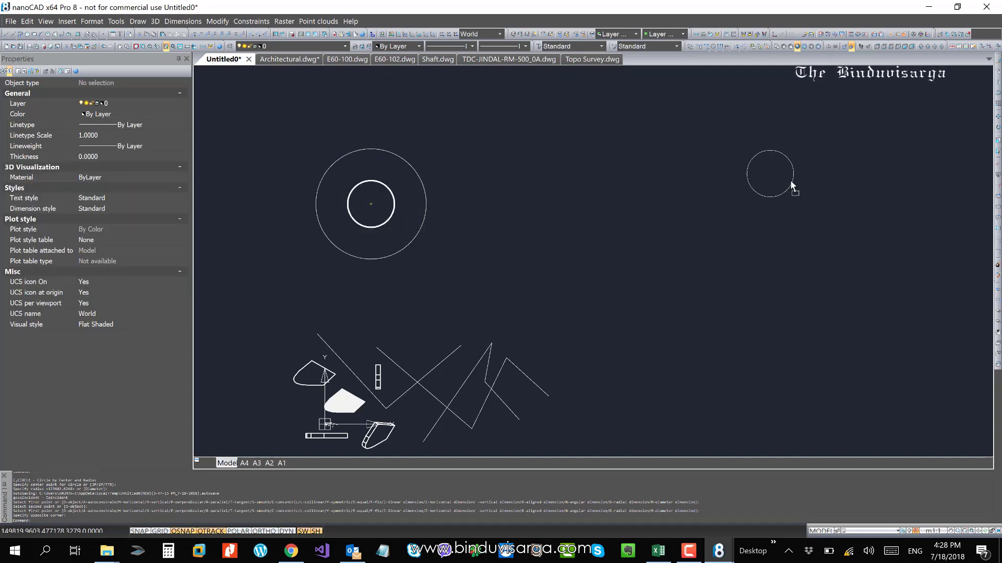
pyautogui.click(787, 228)
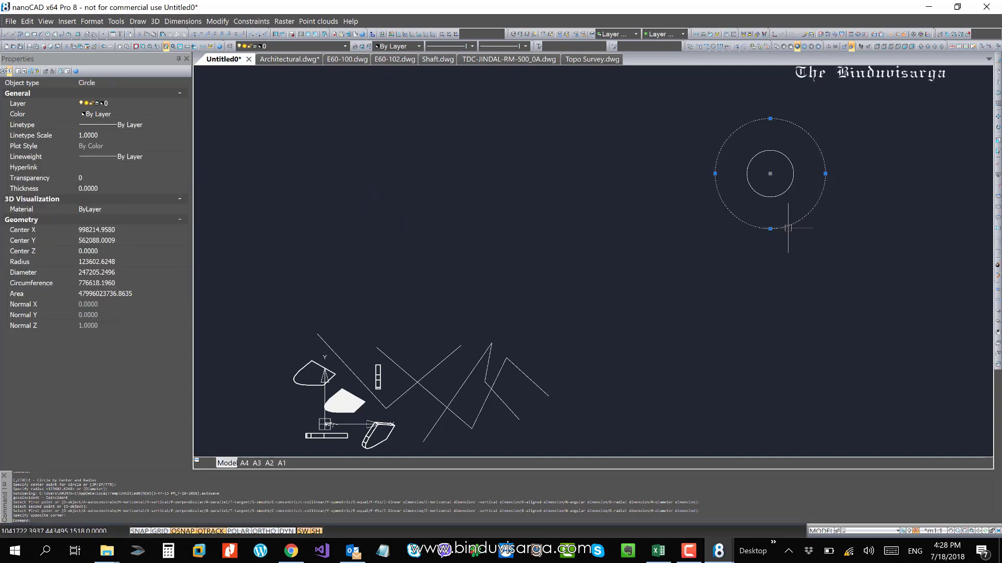
pyautogui.moveTo(801, 223); pyautogui.dragTo(452, 214)
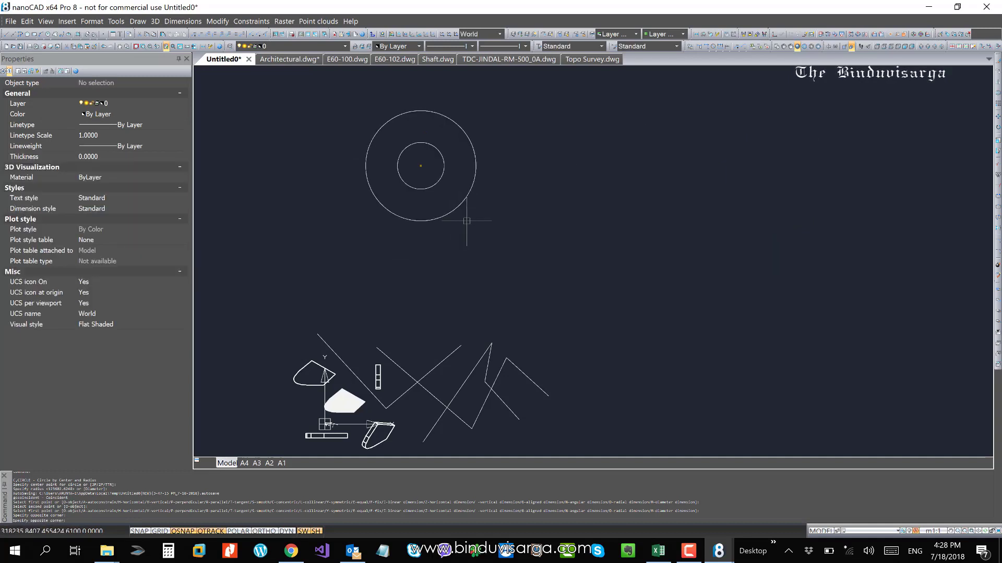
# Set the colour of the large outer circle to blue and clear the selection
pyautogui.click(453, 210)
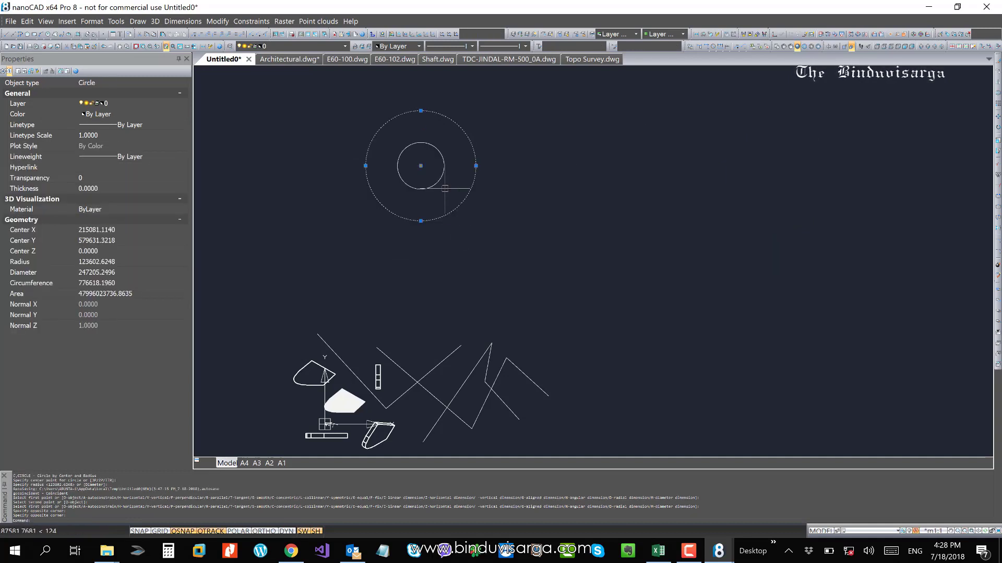
pyautogui.click(325, 46)
pyautogui.click(395, 46)
pyautogui.click(395, 46)
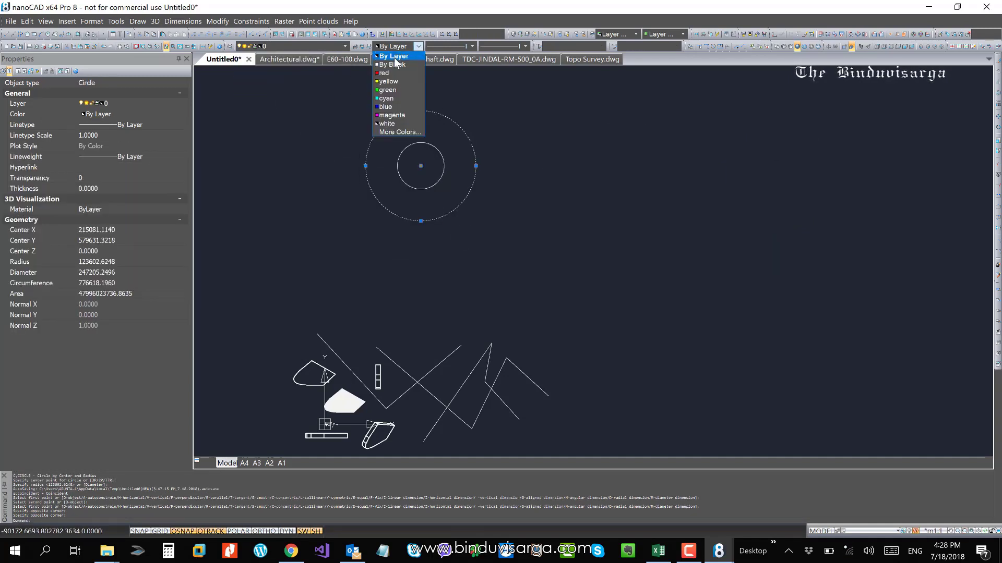
pyautogui.click(397, 107)
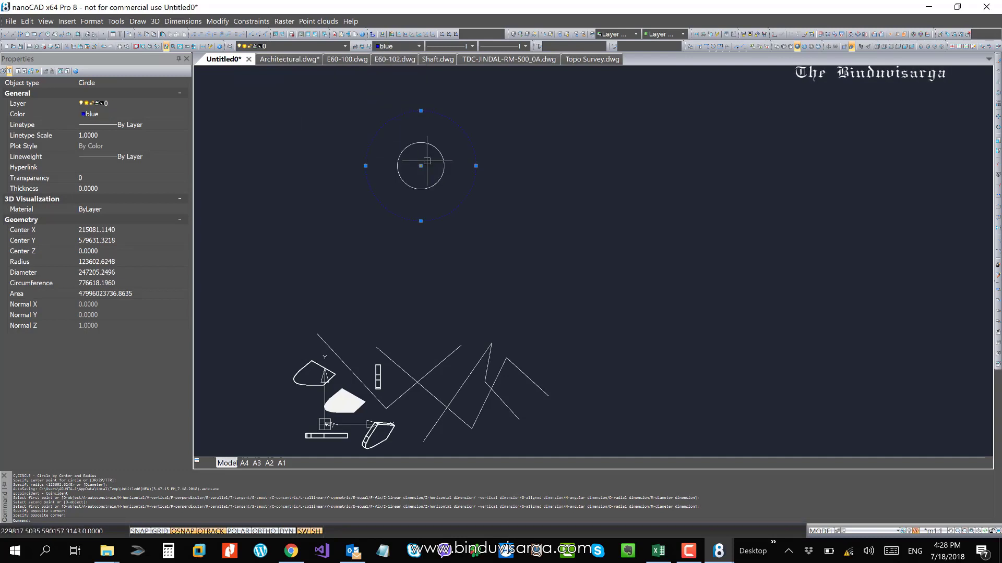
pyautogui.press('Escape')
pyautogui.press('Escape')
pyautogui.press('Escape')
# Shrink the blue circle to a radius of about 38115 so it lies inside the white circle
pyautogui.click(464, 129)
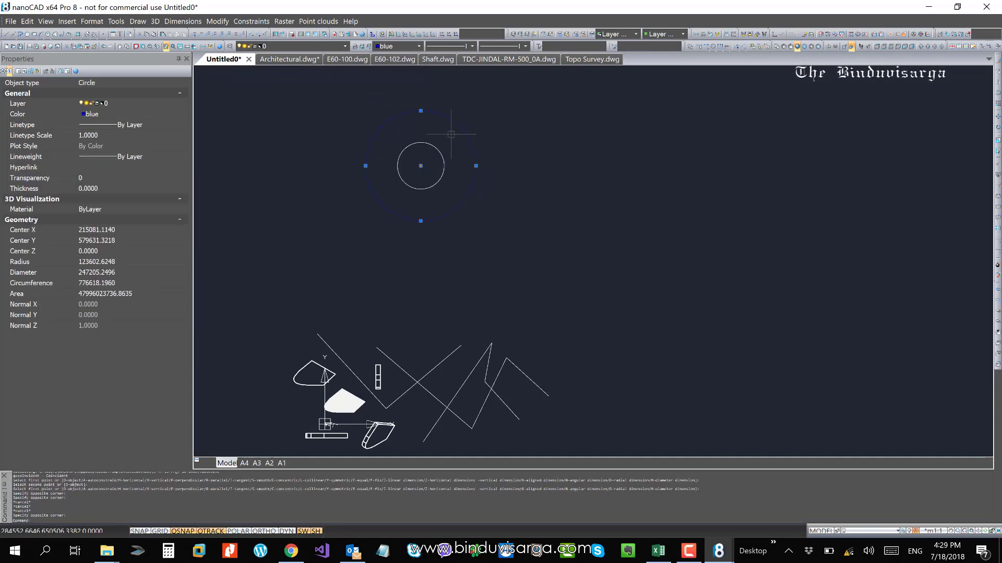
pyautogui.click(421, 111)
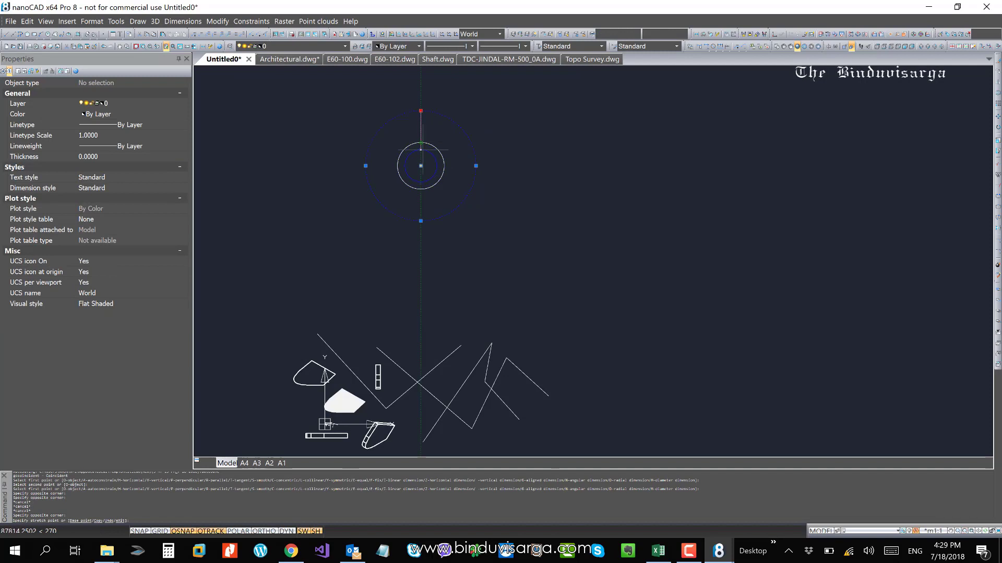
pyautogui.scroll(3, 421, 150)
pyautogui.click(421, 147)
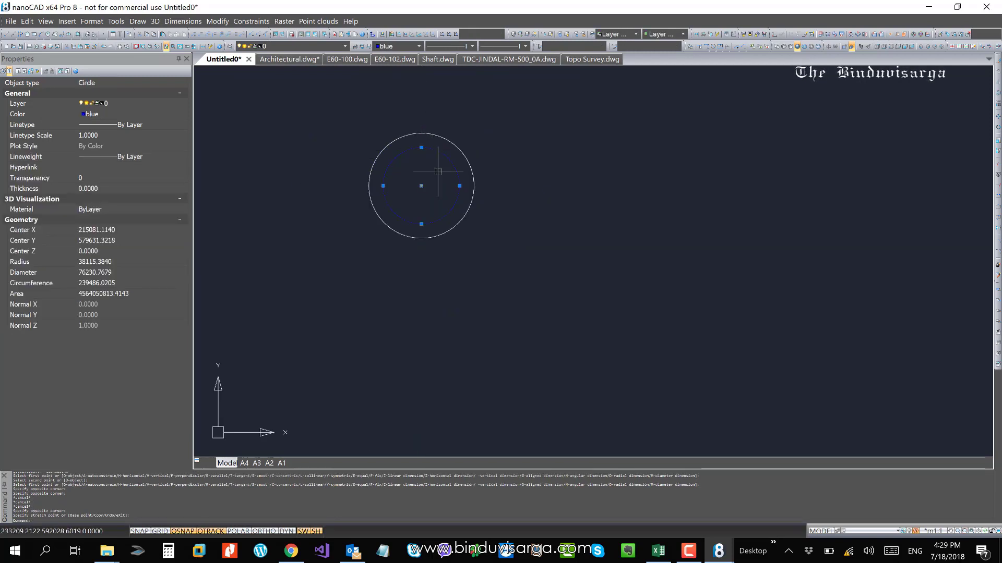
# Test the constraint again by moving the white circle to the right and the blue circle back to the left
pyautogui.click(449, 141)
pyautogui.moveTo(450, 142); pyautogui.dragTo(807, 179)
pyautogui.moveTo(791, 203); pyautogui.dragTo(648, 190, button='middle')
pyautogui.click(664, 183)
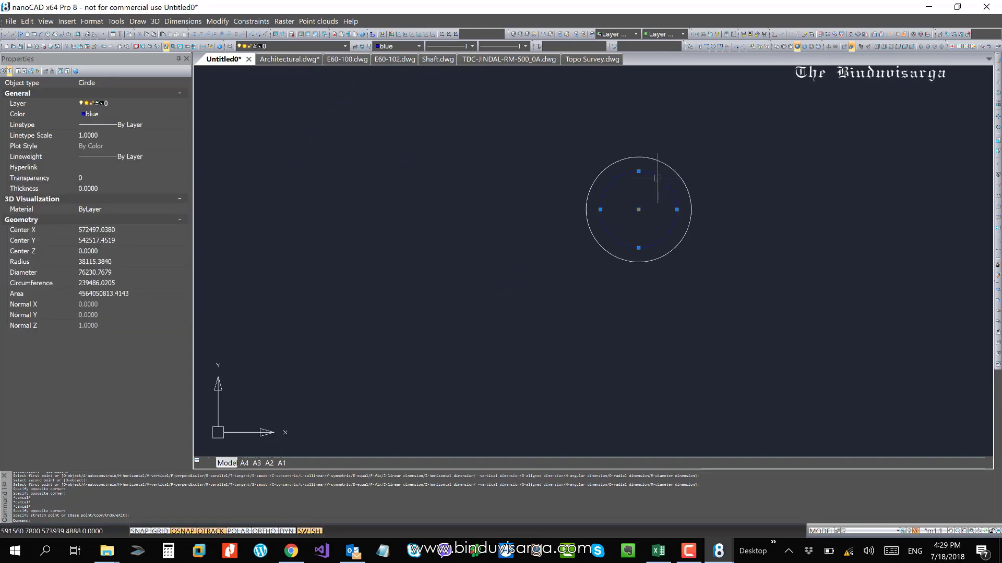
pyautogui.click(386, 214)
pyautogui.press('Escape')
pyautogui.scroll(-4, 436, 156)
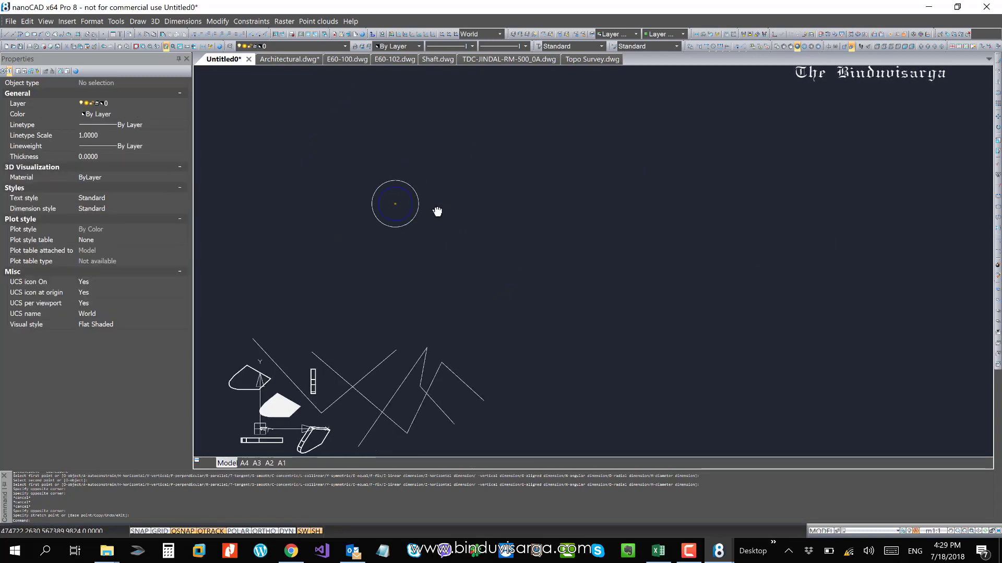
pyautogui.click(252, 22)
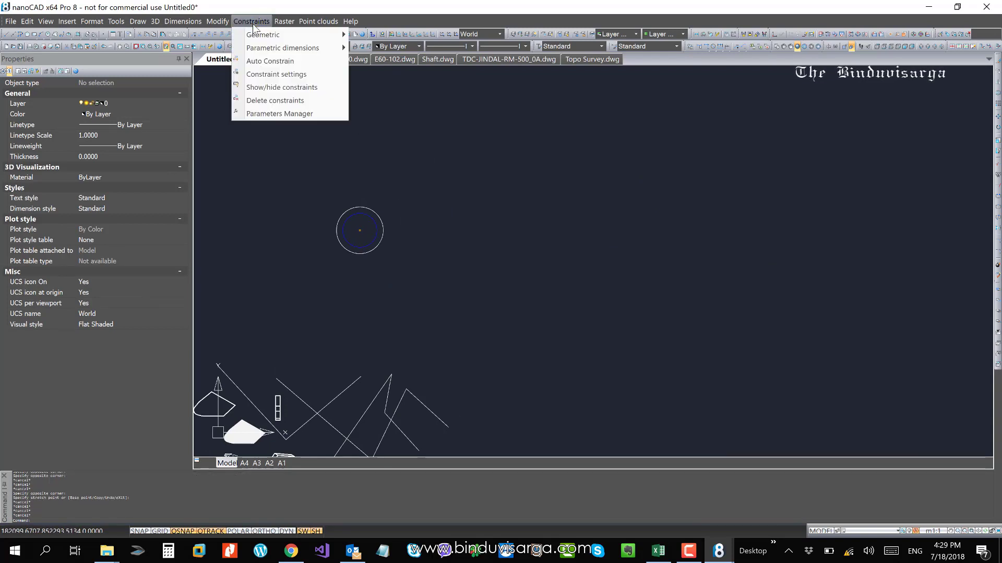
pyautogui.click(271, 62)
pyautogui.click(285, 22)
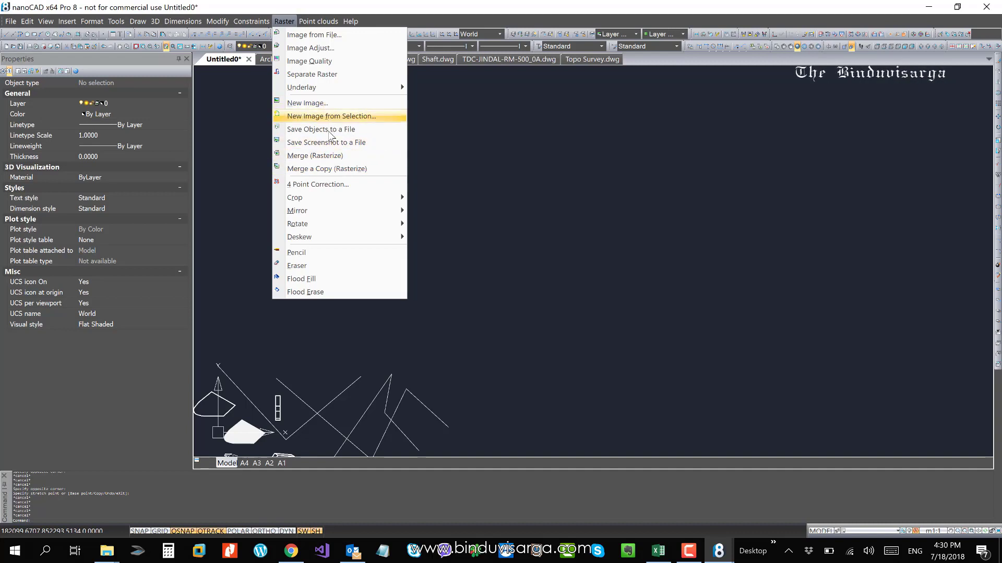
# Insert the raster image GIS_Sample.tif with scale 1 and rotation 0 in the empty area beside the circles
pyautogui.click(306, 103)
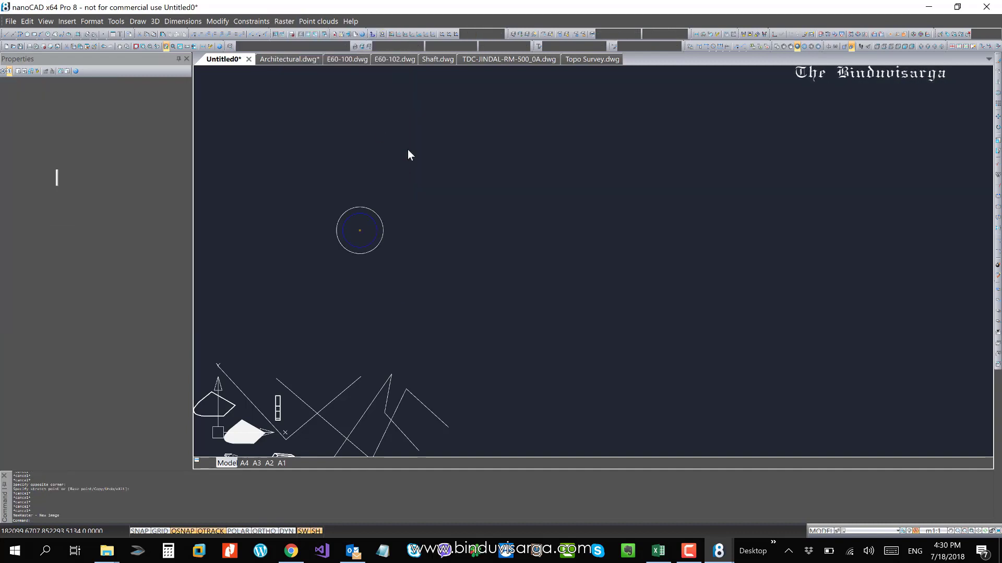
pyautogui.click(316, 179)
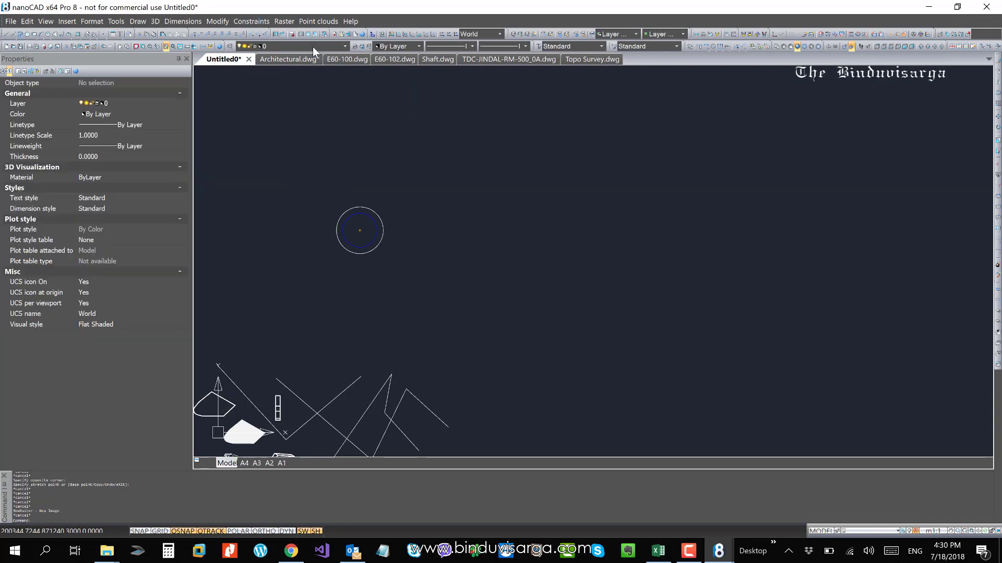
pyautogui.click(316, 22)
pyautogui.moveTo(284, 21)
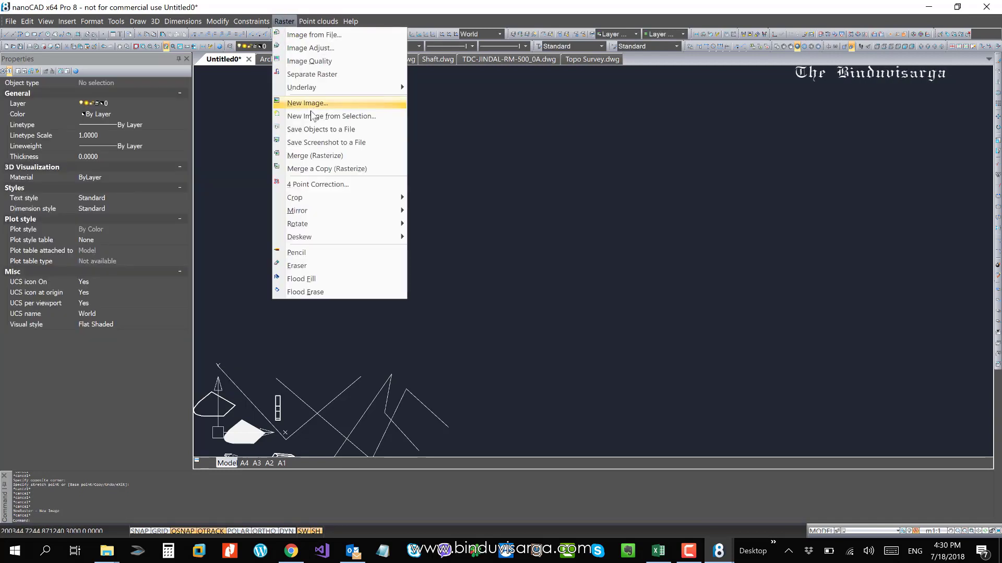
pyautogui.click(319, 35)
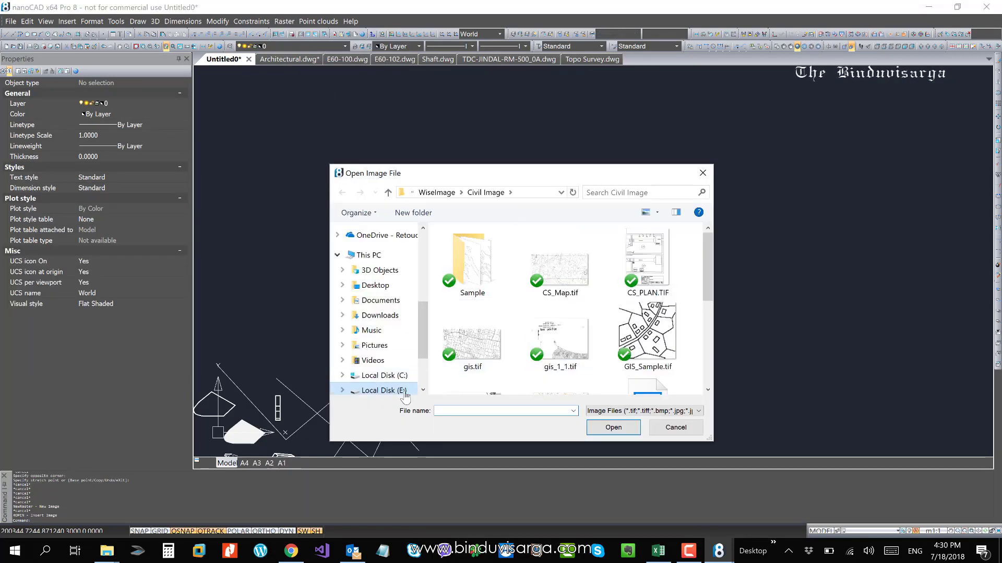
pyautogui.click(647, 333)
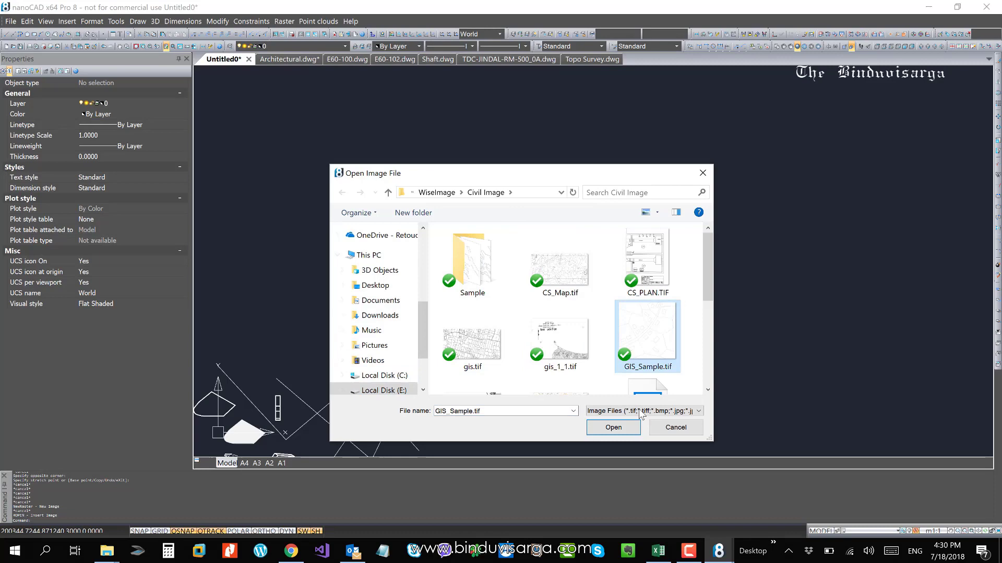
pyautogui.click(614, 428)
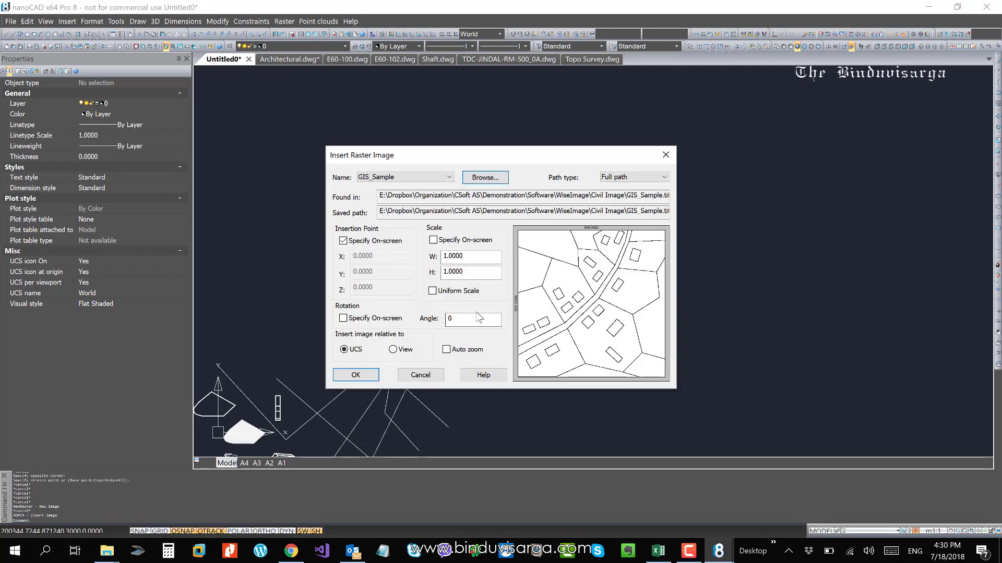
pyautogui.press('Return')
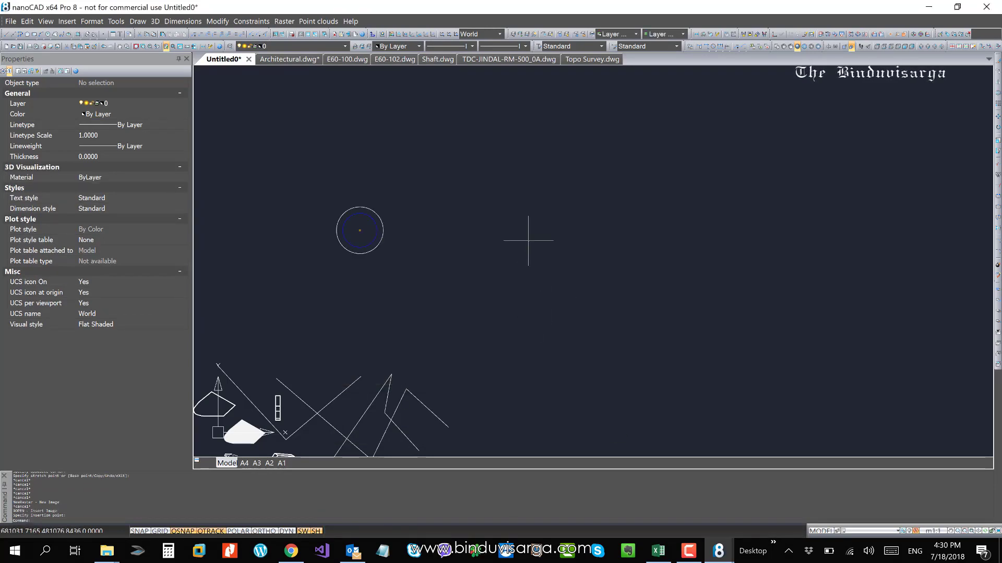
pyautogui.scroll(-10, 528, 242)
pyautogui.scroll(12, 534, 225)
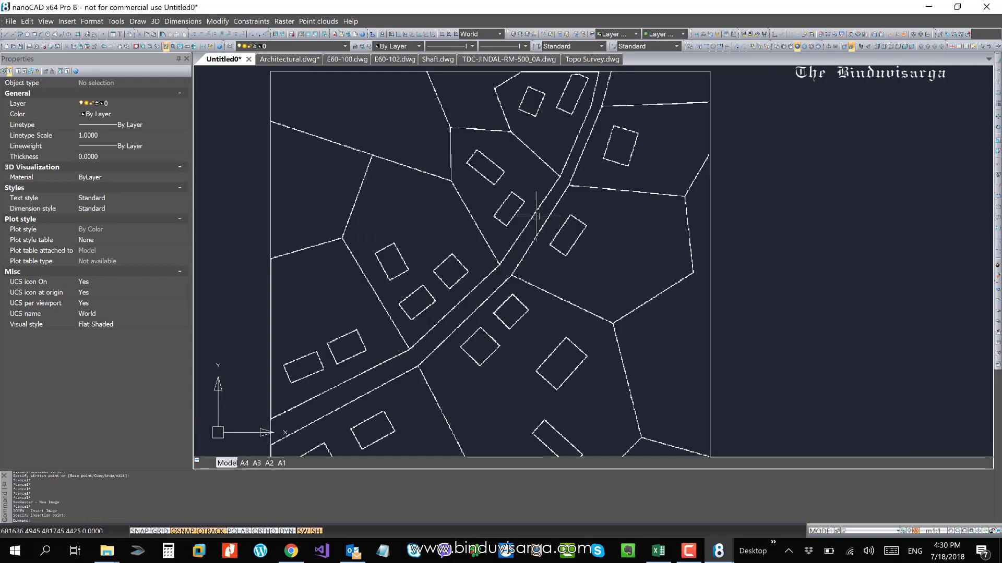
pyautogui.scroll(5, 535, 216)
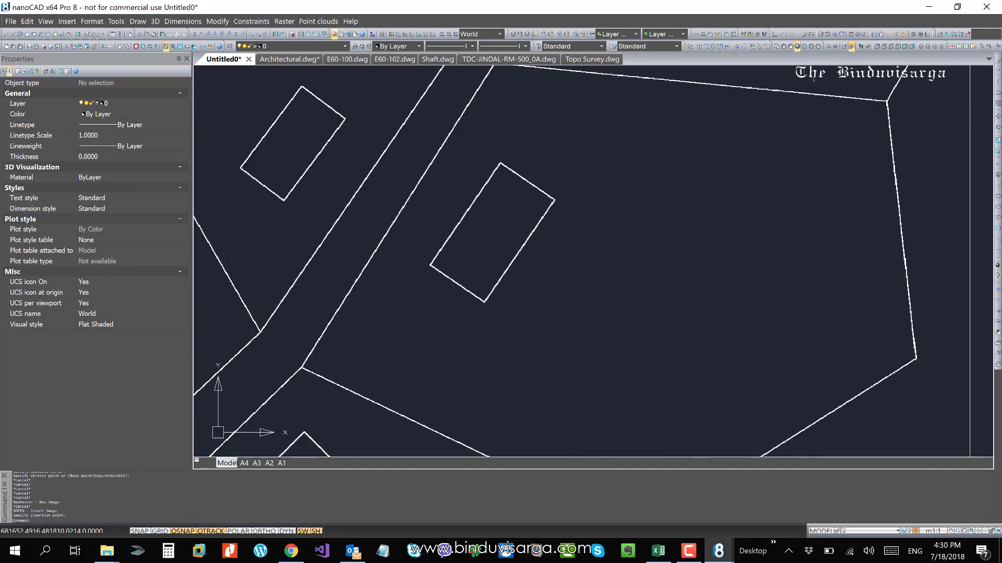
pyautogui.scroll(-2, 431, 146)
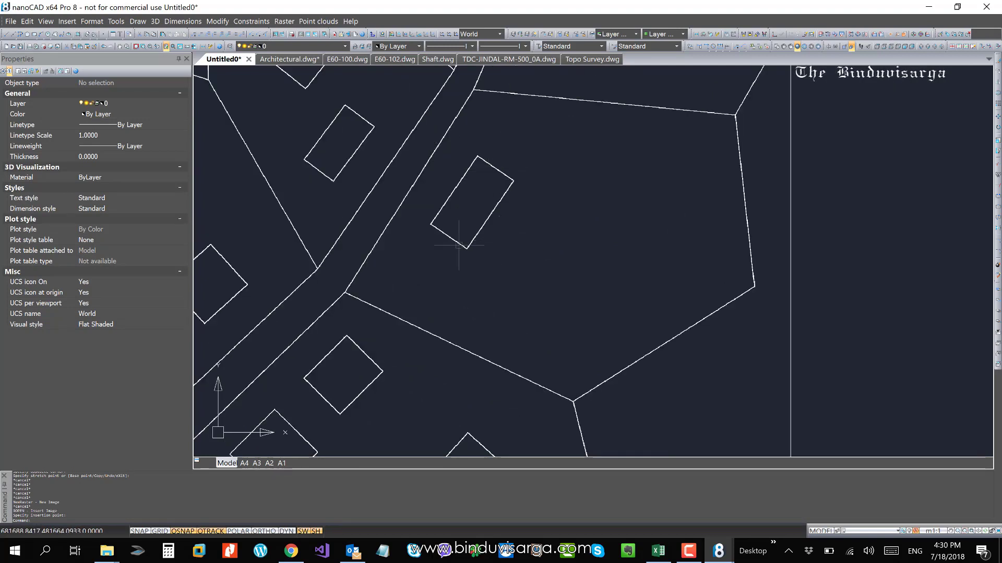
# Select the inserted map, check its object type in the properties, and clear the selection
pyautogui.click(520, 187)
pyautogui.click(444, 275)
pyautogui.click(343, 157)
pyautogui.scroll(-2, 612, 213)
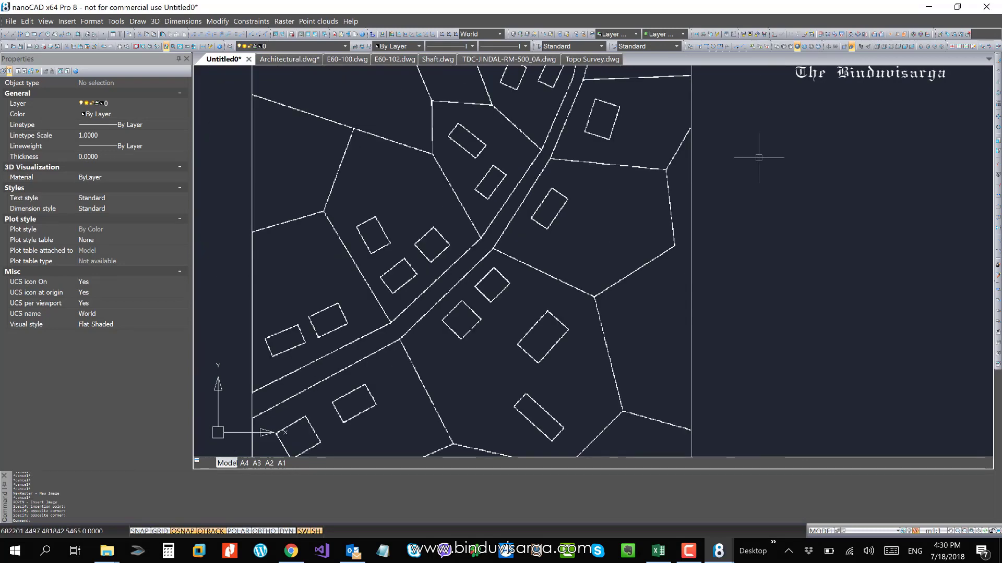
pyautogui.click(759, 157)
pyautogui.click(427, 174)
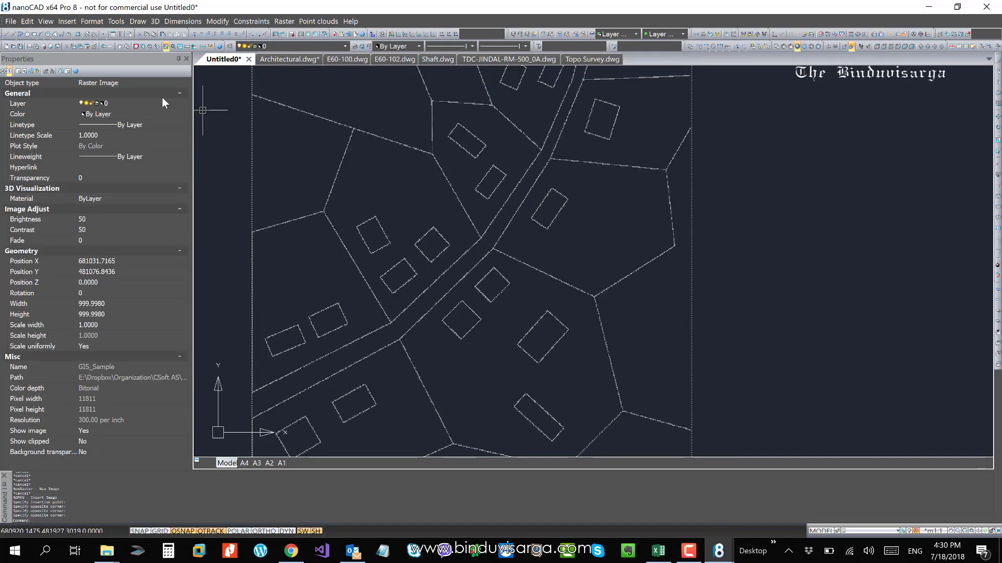
pyautogui.click(117, 83)
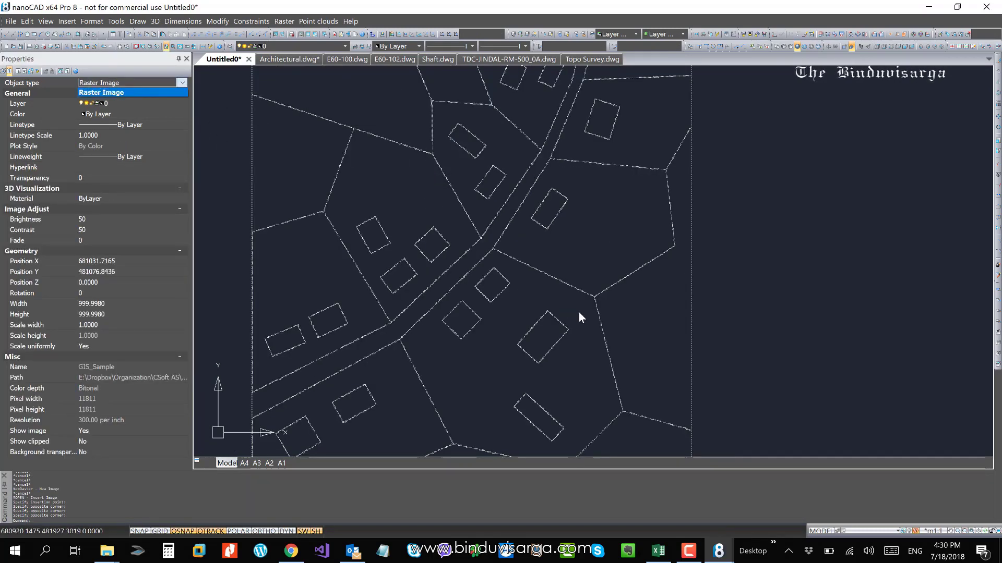
pyautogui.press('Escape')
pyautogui.press('Escape')
# Test a crossing selection over the rectangular building and the road lines, and clear it
pyautogui.scroll(6, 585, 313)
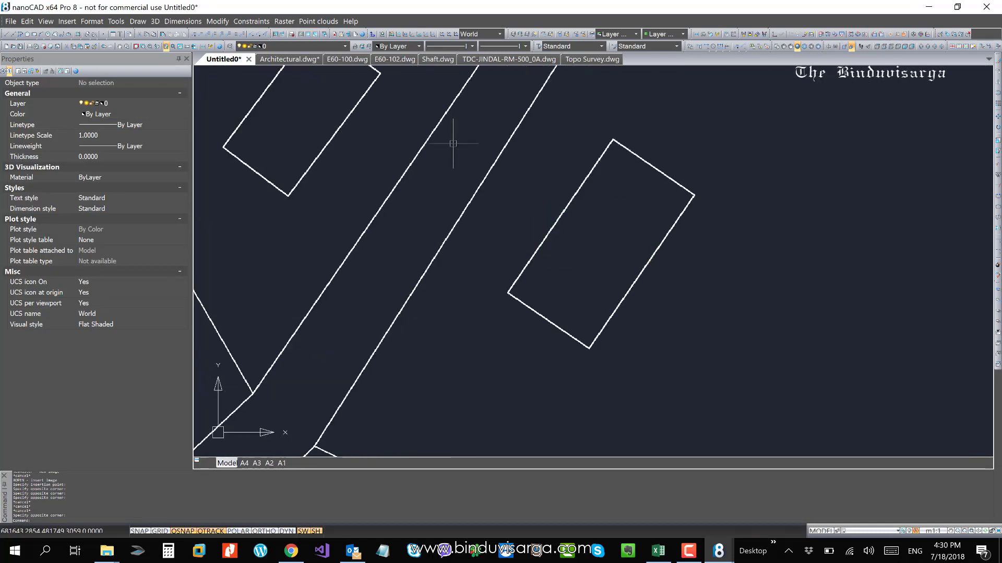
pyautogui.press('Escape')
pyautogui.press('Escape')
pyautogui.press('Escape')
pyautogui.moveTo(683, 325); pyautogui.dragTo(350, 158)
pyautogui.press('Escape')
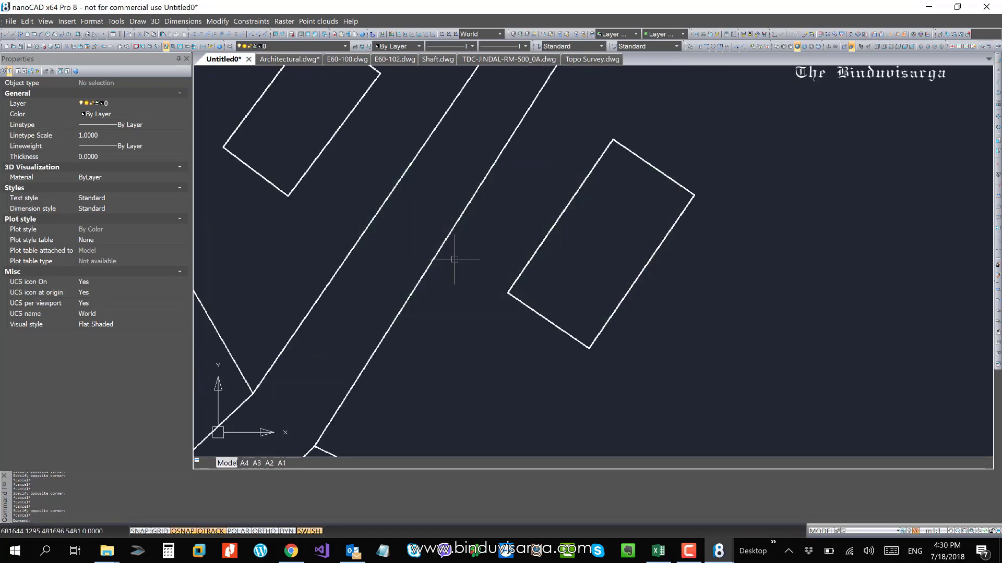
# Erase the rectangular building in the large parcel east of the road with the raster Eraser
pyautogui.scroll(4, 576, 175)
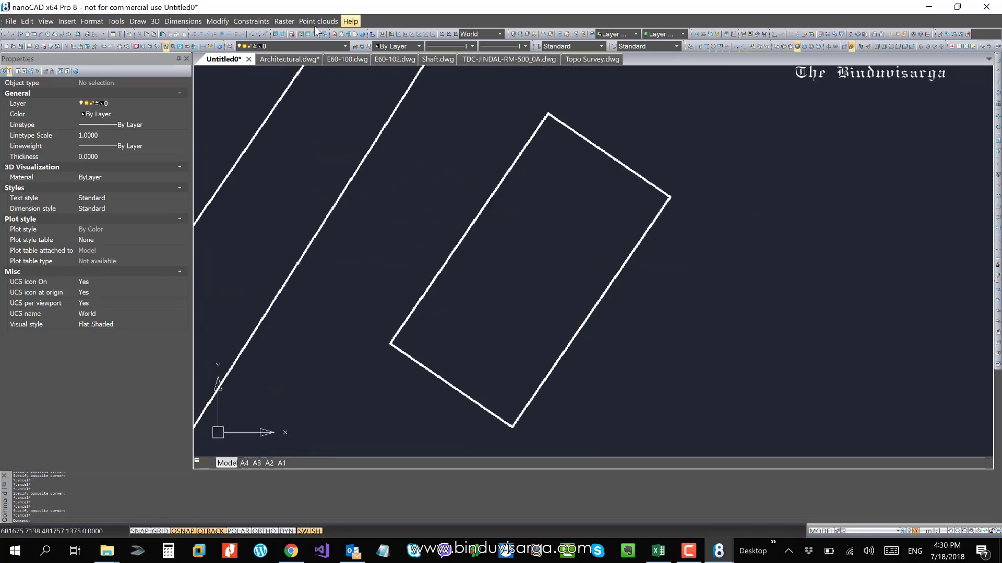
pyautogui.click(283, 21)
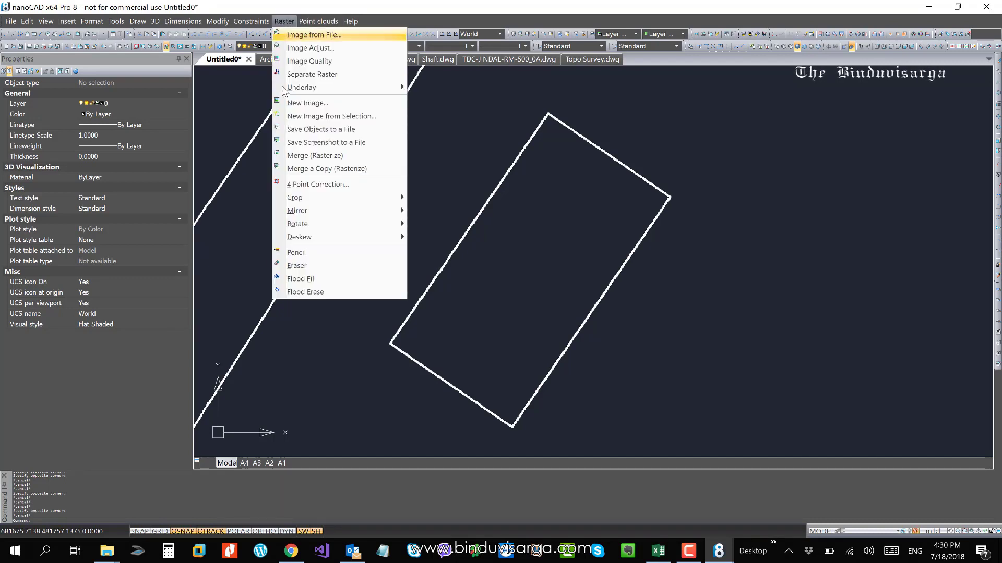
pyautogui.click(306, 265)
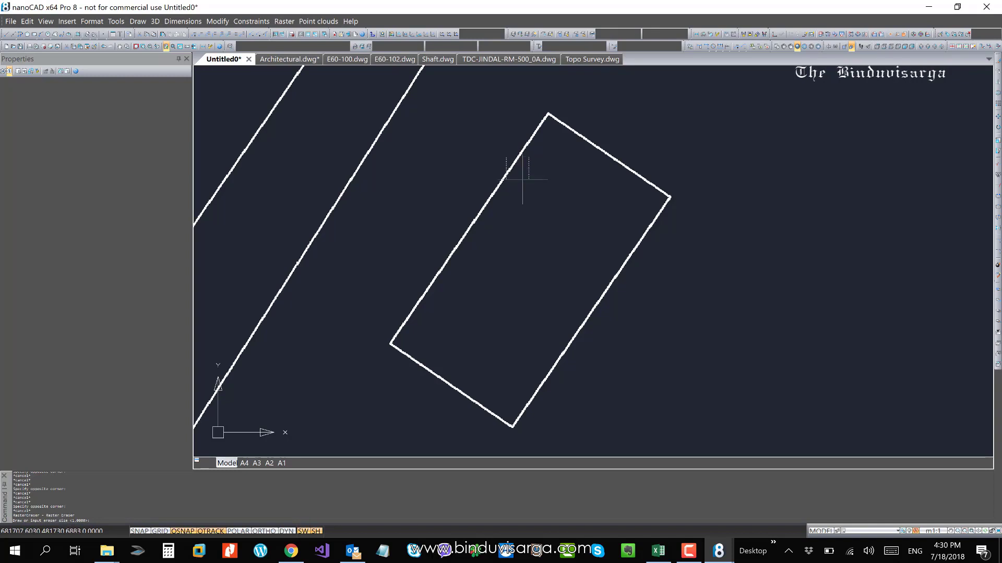
pyautogui.press('Return')
pyautogui.moveTo(541, 116)
pyautogui.mouseDown()
pyautogui.moveTo(401, 334)
pyautogui.moveTo(412, 362)
pyautogui.moveTo(478, 410)
pyautogui.moveTo(519, 417)
pyautogui.moveTo(666, 197)
pyautogui.moveTo(541, 112)
pyautogui.mouseUp()
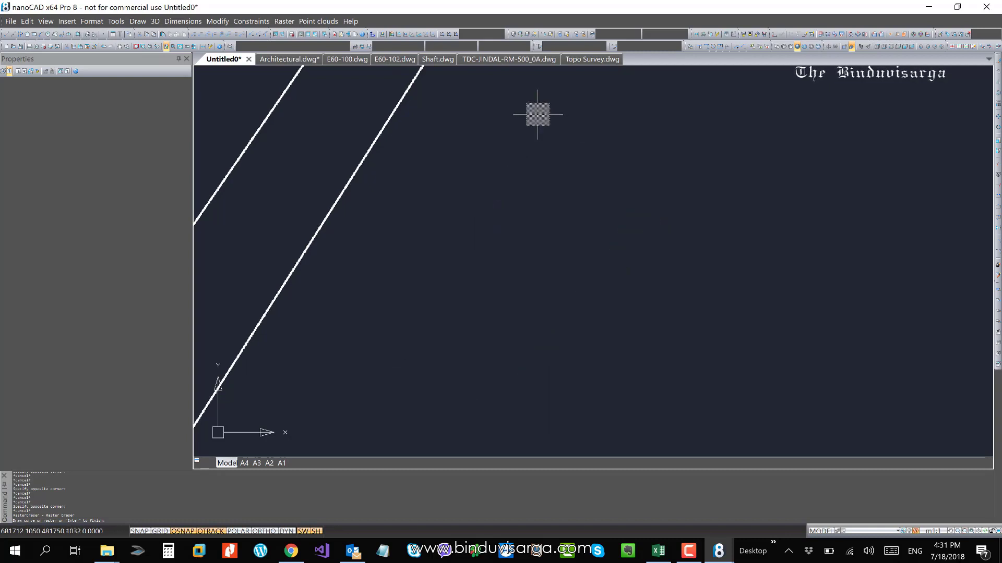
pyautogui.press('Escape')
pyautogui.press('Escape')
pyautogui.press('Escape')
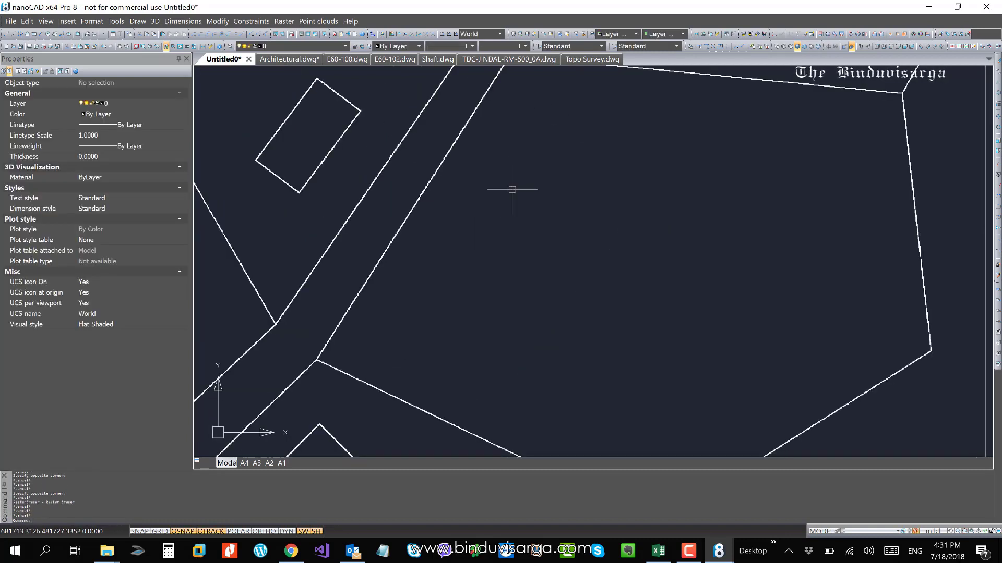
# Set the current colour to blue and draw a circle with a radius of about 47 in the emptied parcel
pyautogui.click(389, 46)
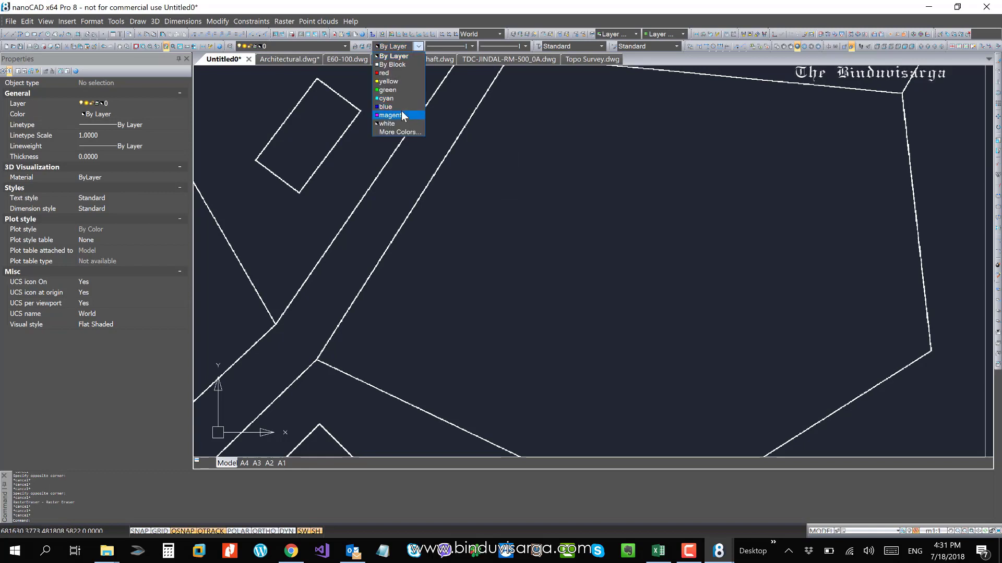
pyautogui.click(402, 107)
pyautogui.write('c')
pyautogui.press('Return')
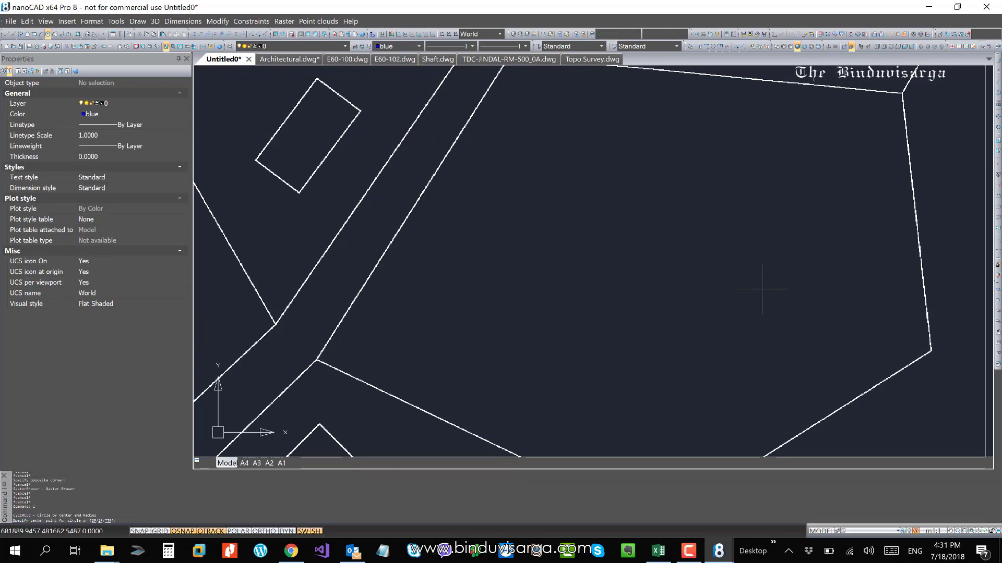
pyautogui.click(755, 236)
pyautogui.click(769, 304)
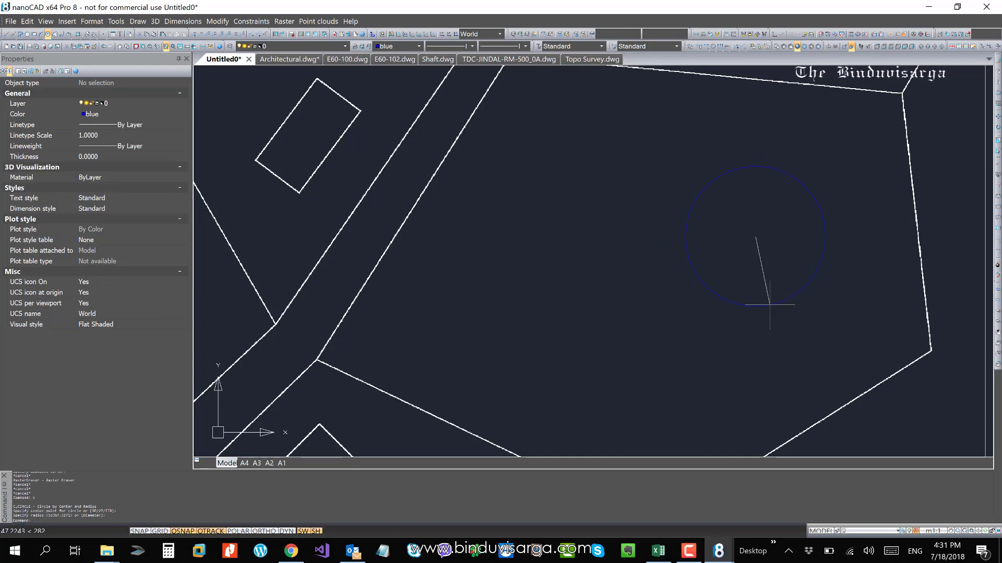
# Set the blue circle's lineweight to 1.40 mm and clear the selection
pyautogui.click(783, 326)
pyautogui.click(740, 259)
pyautogui.moveTo(744, 254); pyautogui.dragTo(654, 248, button='middle')
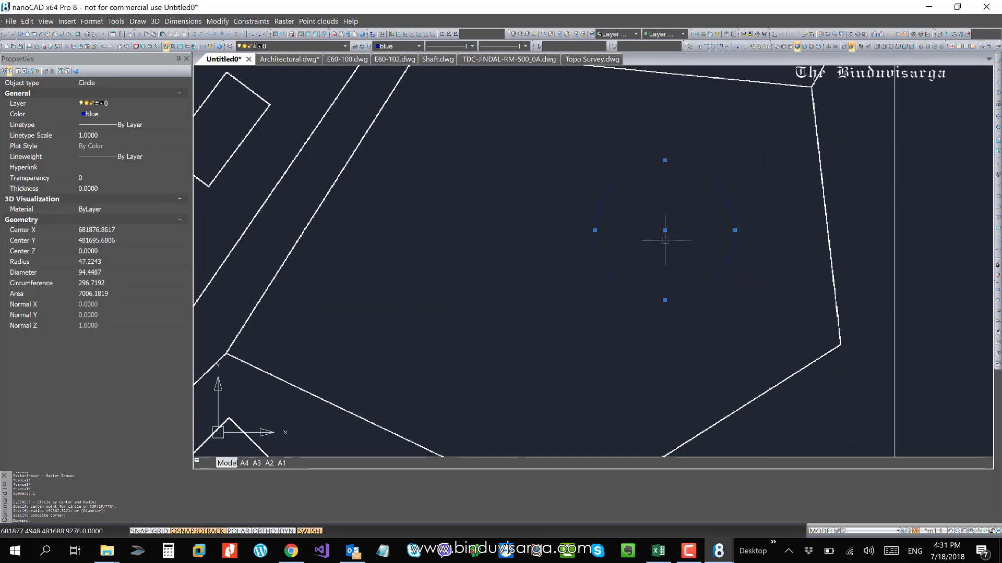
pyautogui.scroll(-1, 666, 240)
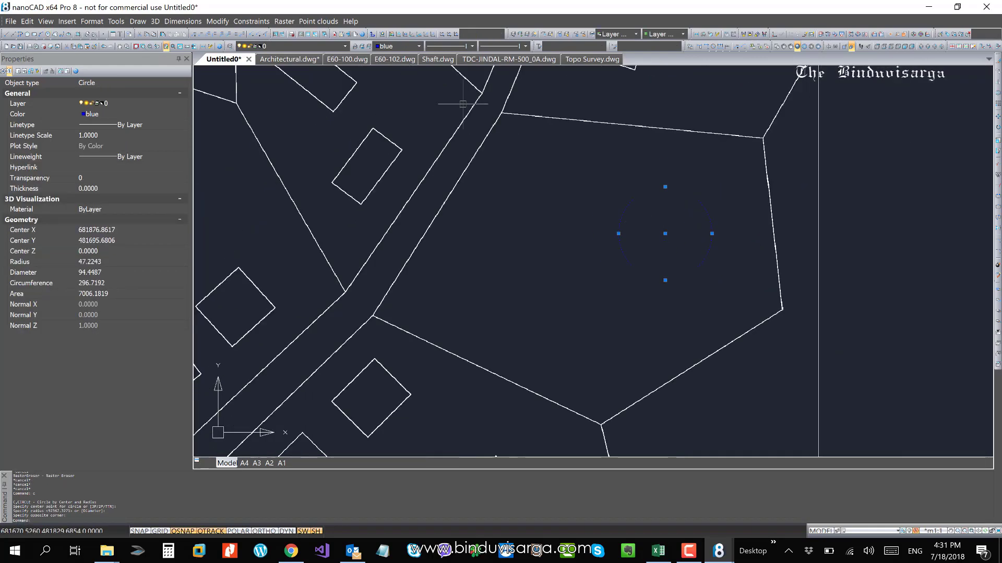
pyautogui.click(499, 46)
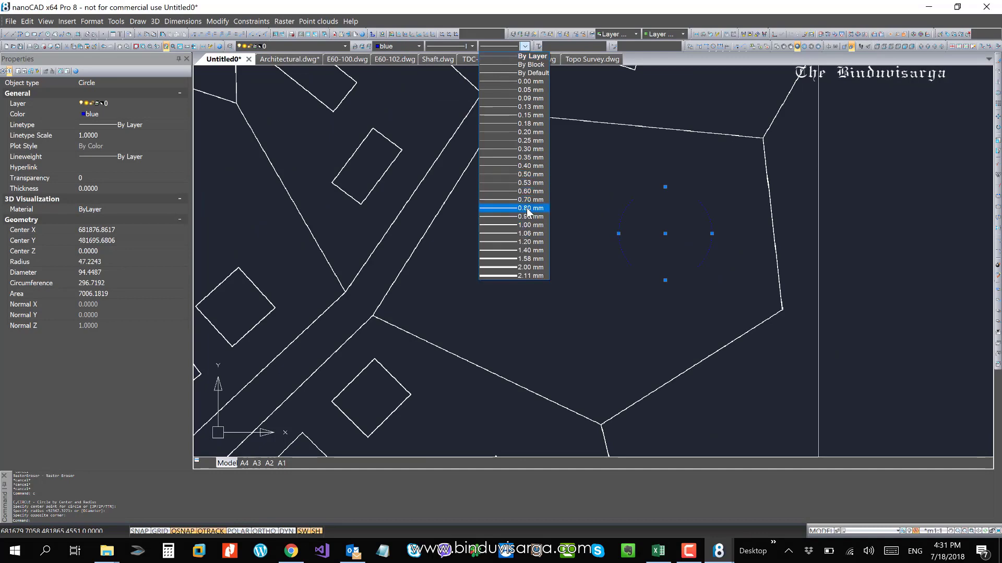
pyautogui.click(520, 250)
pyautogui.moveTo(664, 232); pyautogui.dragTo(659, 217, button='middle')
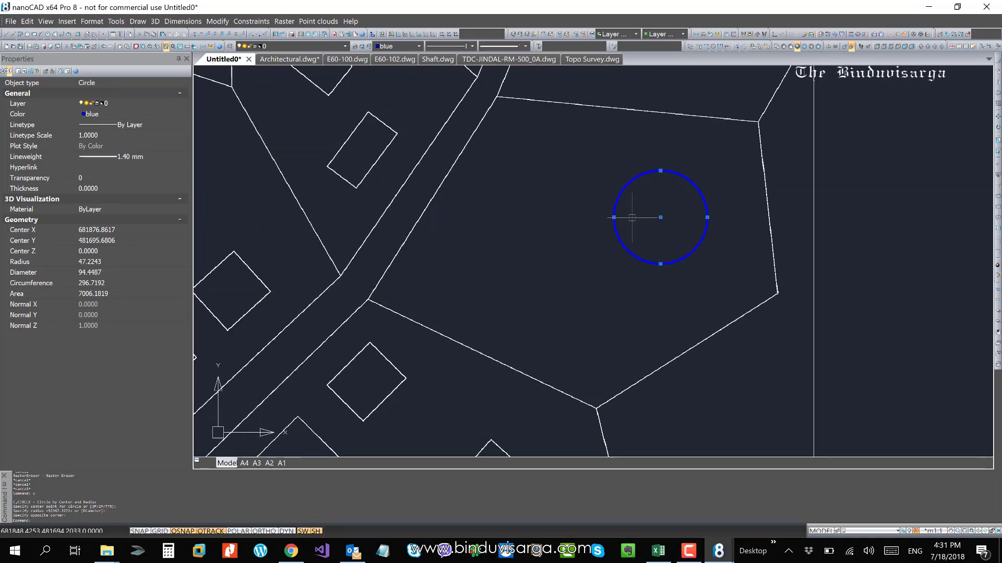
pyautogui.scroll(2, 646, 174)
pyautogui.press('Escape')
pyautogui.press('Escape')
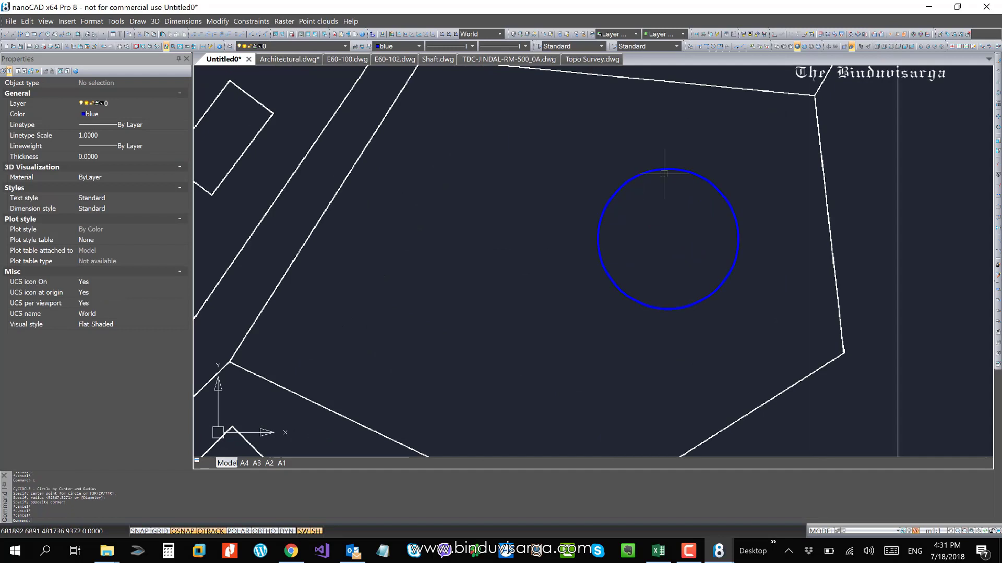
# Select the blue circle and merge it into the raster map with Merge (Rasterize)
pyautogui.click(725, 147)
pyautogui.click(686, 201)
pyautogui.click(326, 21)
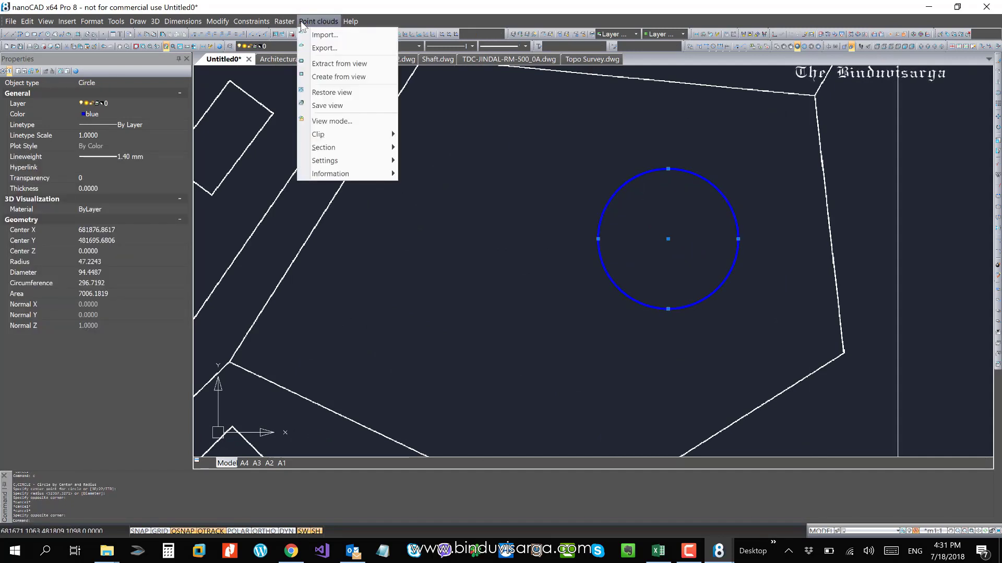
pyautogui.moveTo(282, 22)
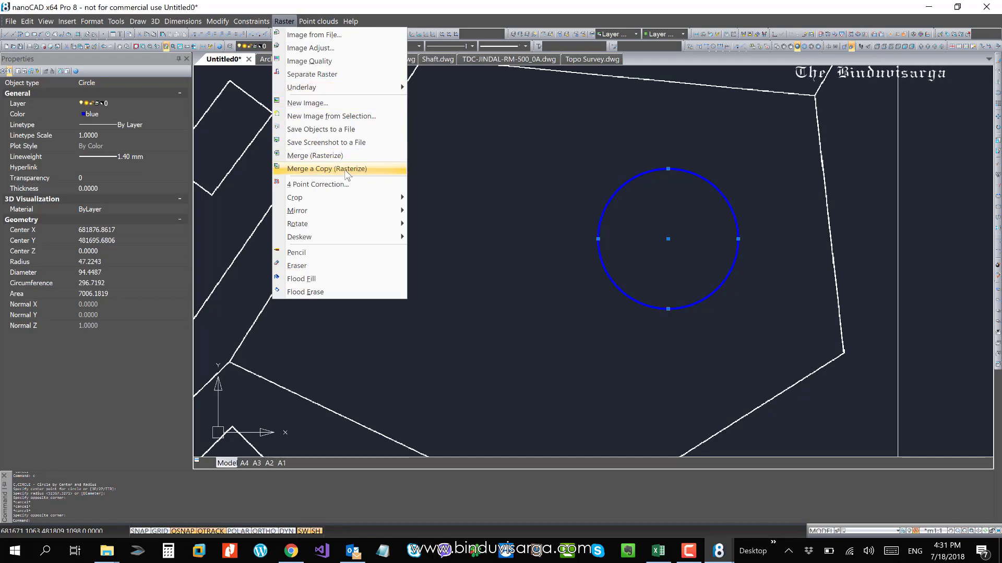
pyautogui.click(340, 156)
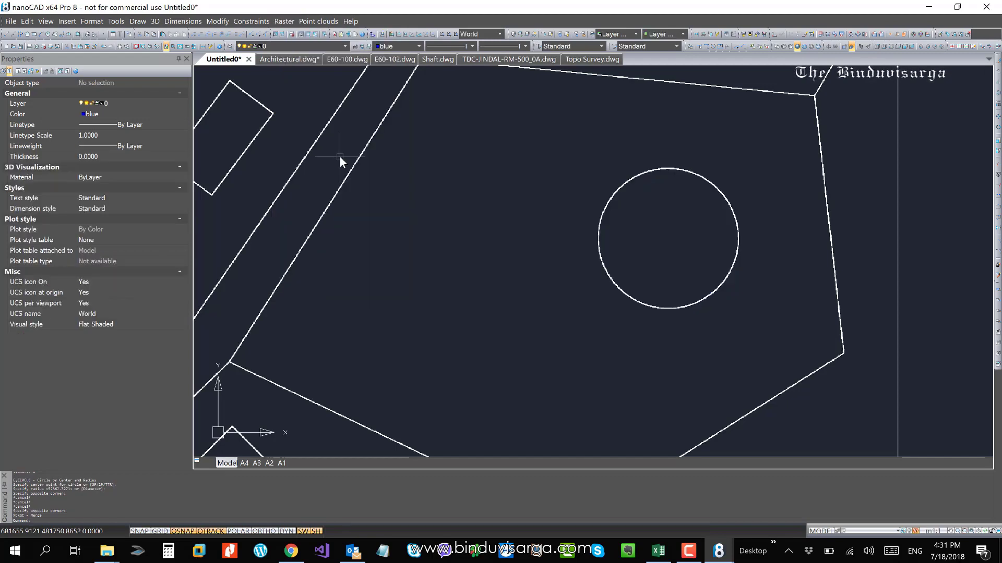
# Examine the merged circle within the map and select the raster image to view its properties
pyautogui.scroll(3, 713, 186)
pyautogui.scroll(2, 743, 176)
pyautogui.moveTo(756, 163)
pyautogui.mouseDown()
pyautogui.moveTo(651, 243)
pyautogui.moveTo(534, 309)
pyautogui.moveTo(553, 285)
pyautogui.mouseUp()
pyautogui.scroll(-4, 594, 141)
pyautogui.scroll(-3, 616, 177)
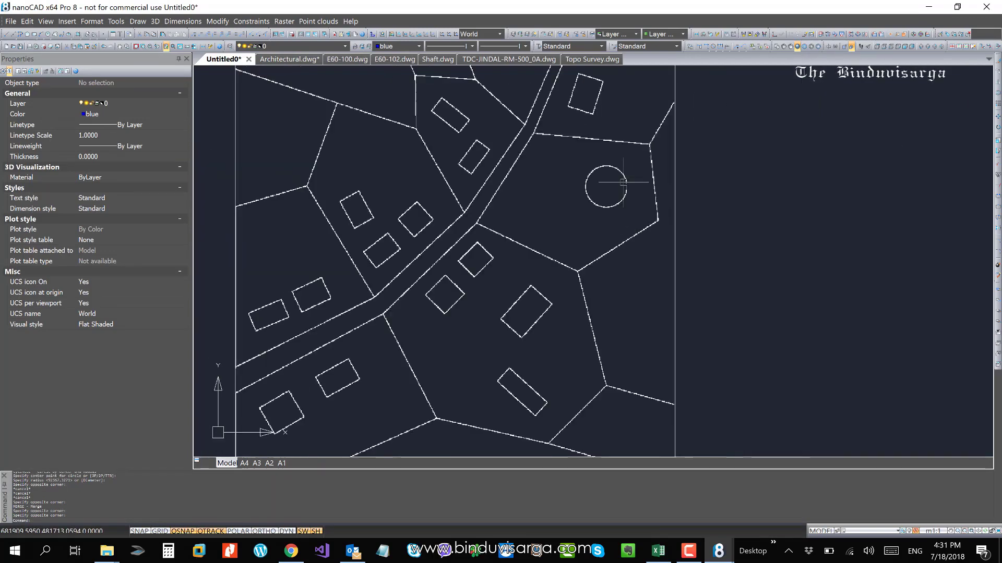
pyautogui.moveTo(611, 193)
pyautogui.mouseDown(button='middle')
pyautogui.moveTo(580, 232)
pyautogui.moveTo(637, 267)
pyautogui.mouseUp(button='middle')
pyautogui.scroll(2, 580, 233)
pyautogui.scroll(-2, 591, 263)
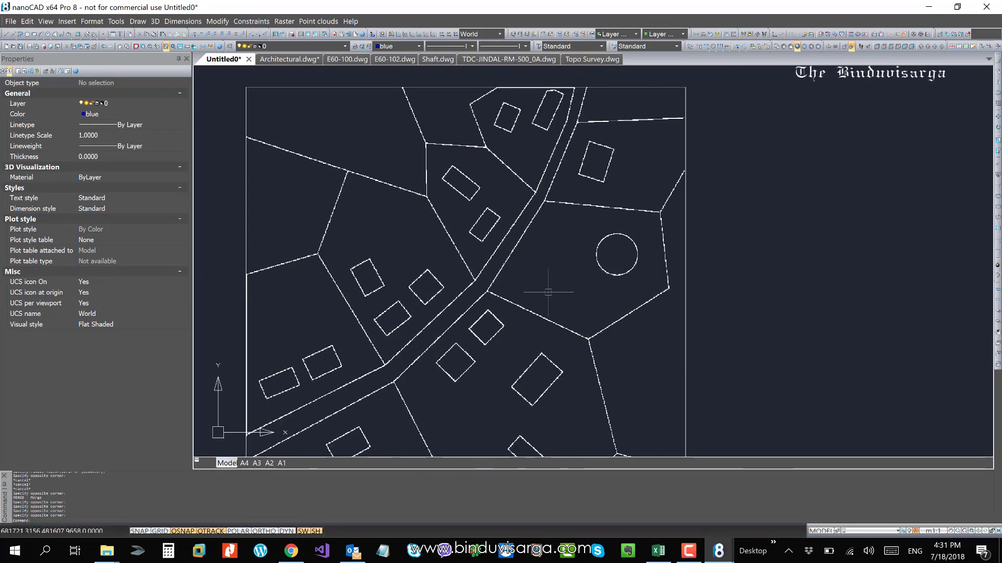
pyautogui.scroll(3, 550, 273)
pyautogui.scroll(-3, 535, 255)
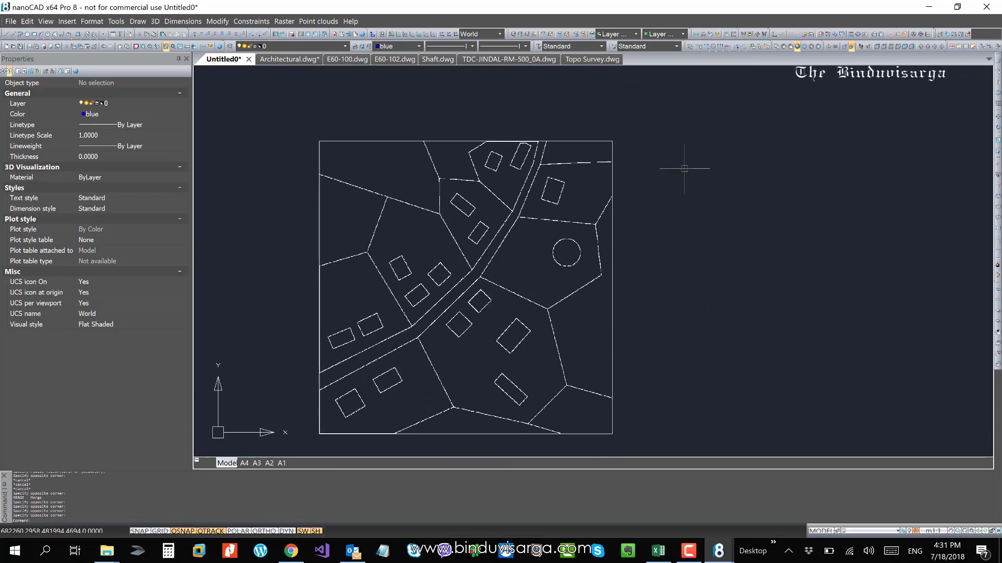
pyautogui.click(686, 146)
pyautogui.click(476, 202)
pyautogui.moveTo(503, 273); pyautogui.dragTo(412, 245, button='middle')
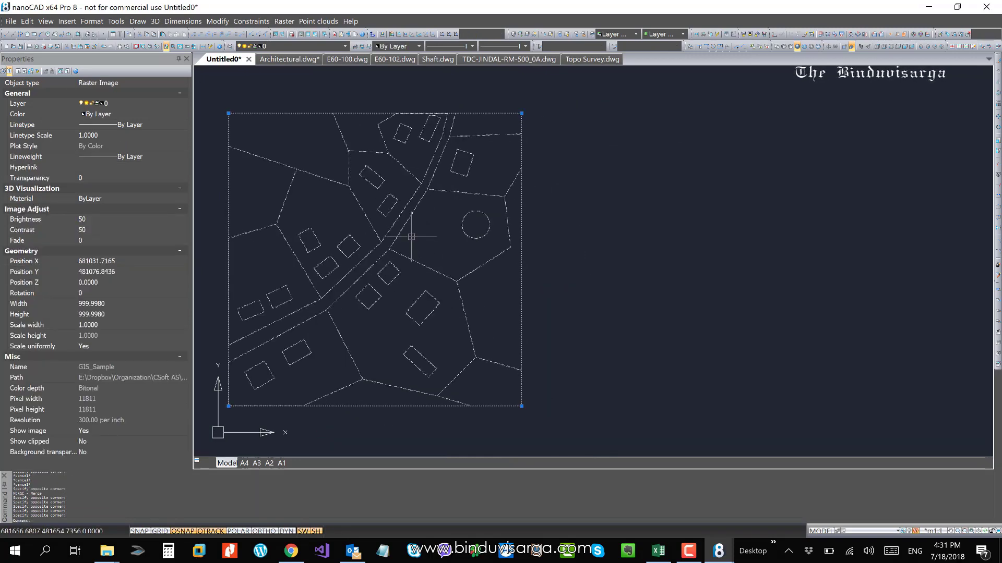
# Copy the raster map and paste three copies snapped to its corners, forming a two-by-two grid
pyautogui.hotkey('ctrl', 'c')
pyautogui.hotkey('ctrl', 'v')
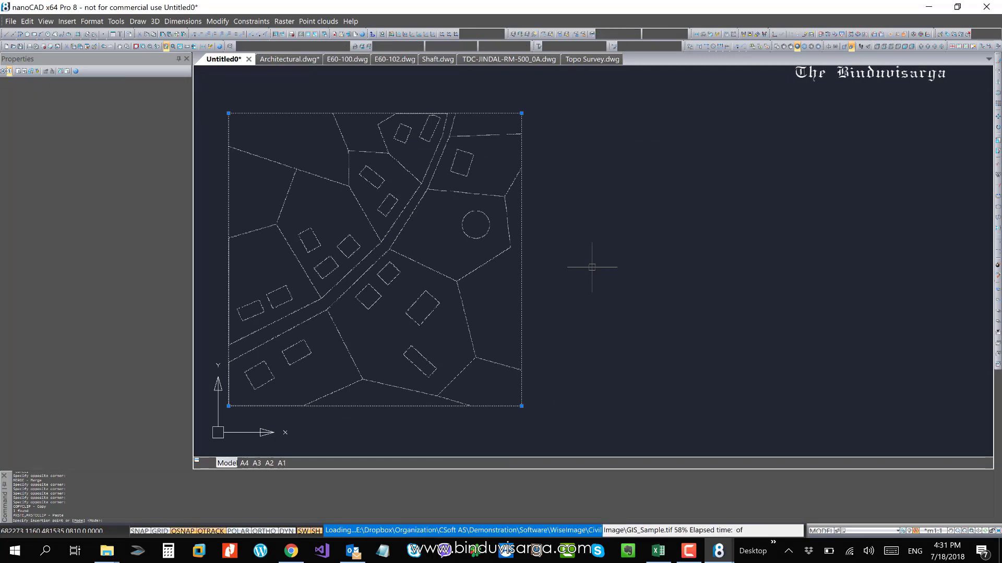
pyautogui.click(521, 406)
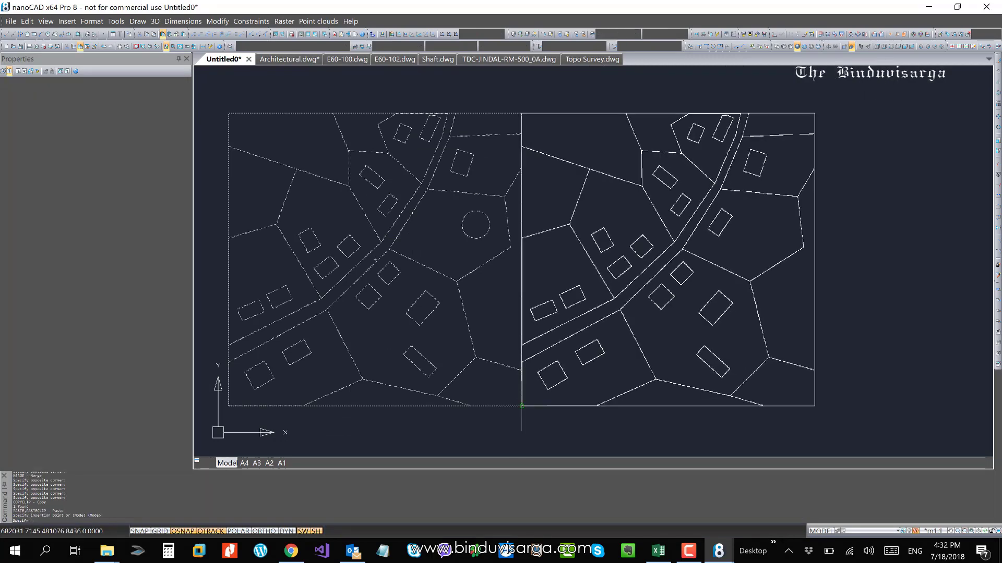
pyautogui.moveTo(537, 226); pyautogui.dragTo(540, 274, button='middle')
pyautogui.hotkey('ctrl', 'v')
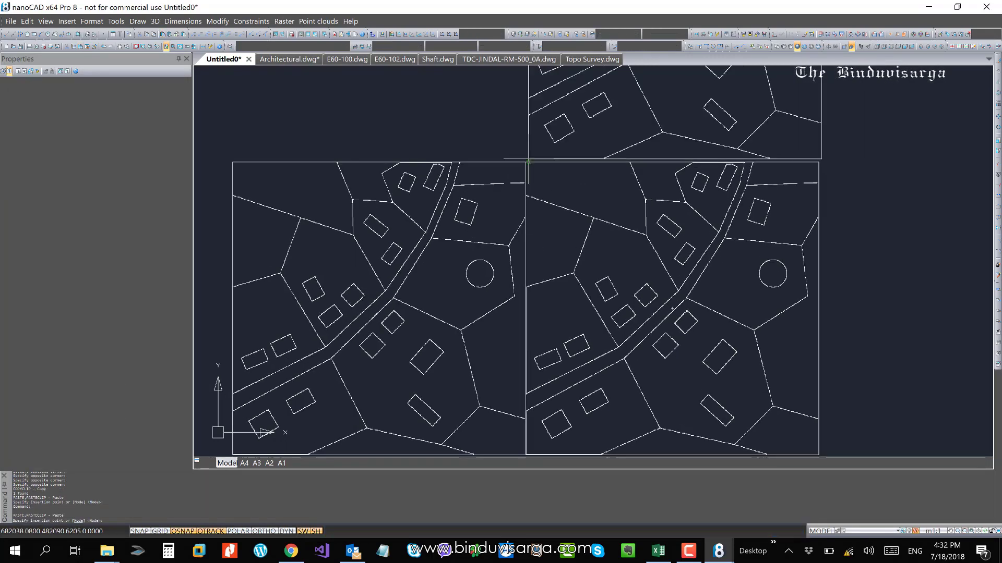
pyautogui.click(525, 162)
pyautogui.moveTo(359, 185); pyautogui.dragTo(589, 220, button='middle')
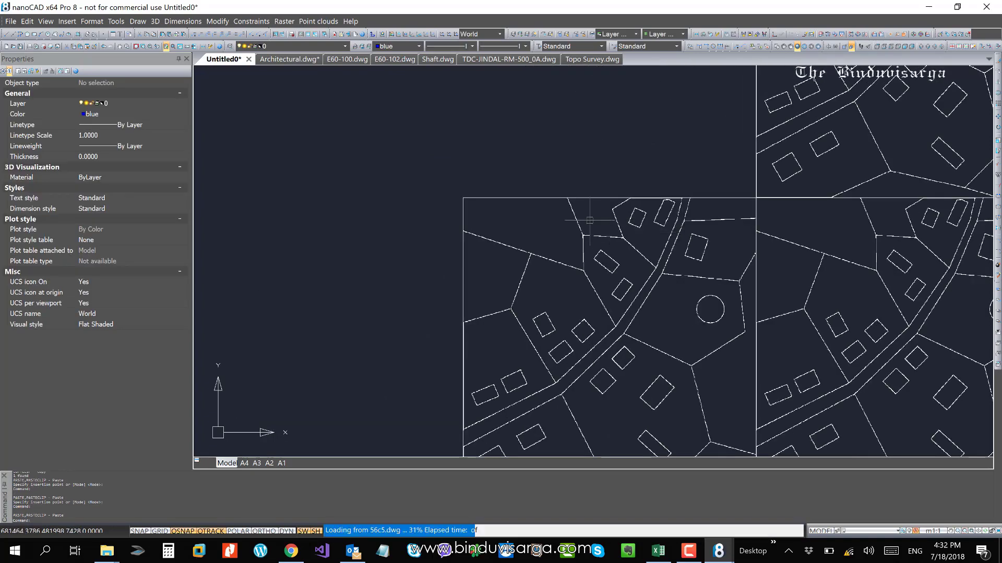
pyautogui.click(463, 197)
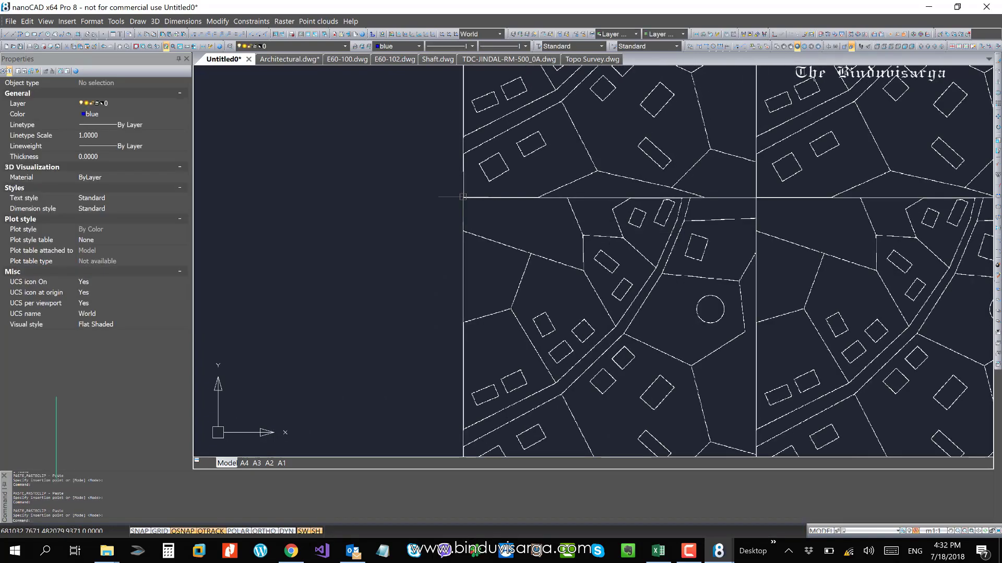
# Select all four raster maps and combine them with New Image from Selection as a bitonal 300 DPI embedded image, erasing vectors after rasterizing
pyautogui.scroll(-5, 340, 161)
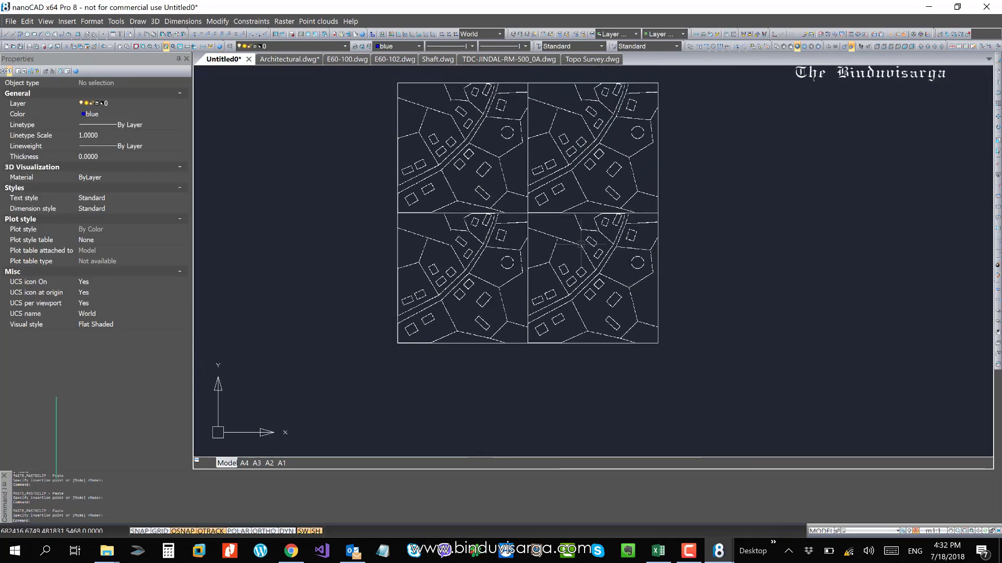
pyautogui.click(693, 149)
pyautogui.click(637, 162)
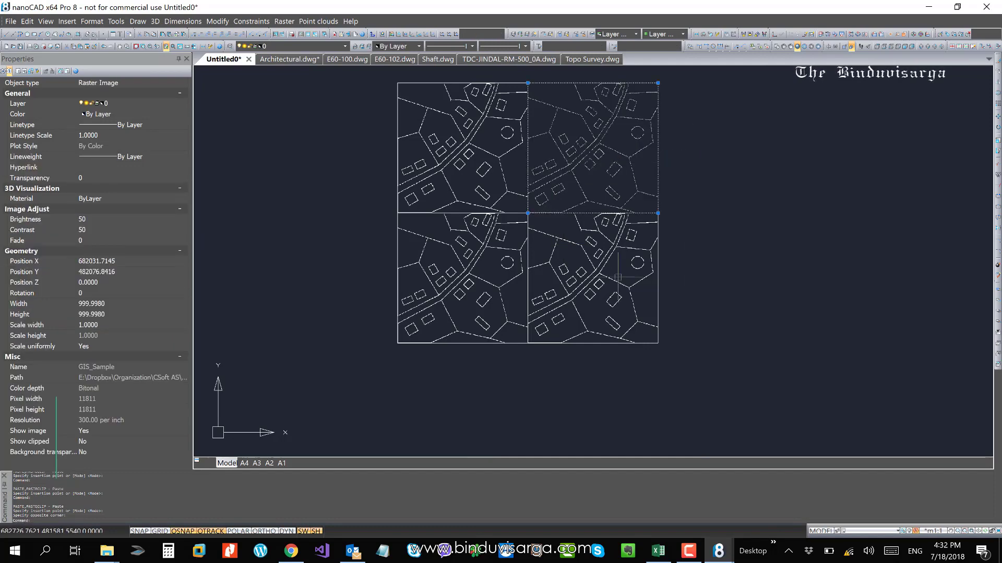
pyautogui.click(685, 290)
pyautogui.click(621, 316)
pyautogui.click(484, 358)
pyautogui.click(455, 320)
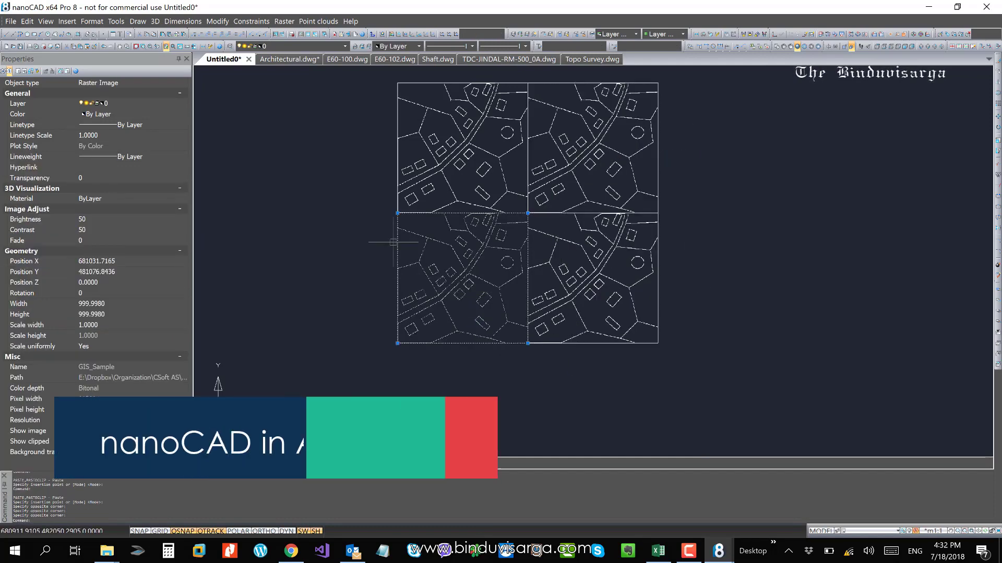
pyautogui.click(356, 142)
pyautogui.click(418, 172)
pyautogui.click(303, 293)
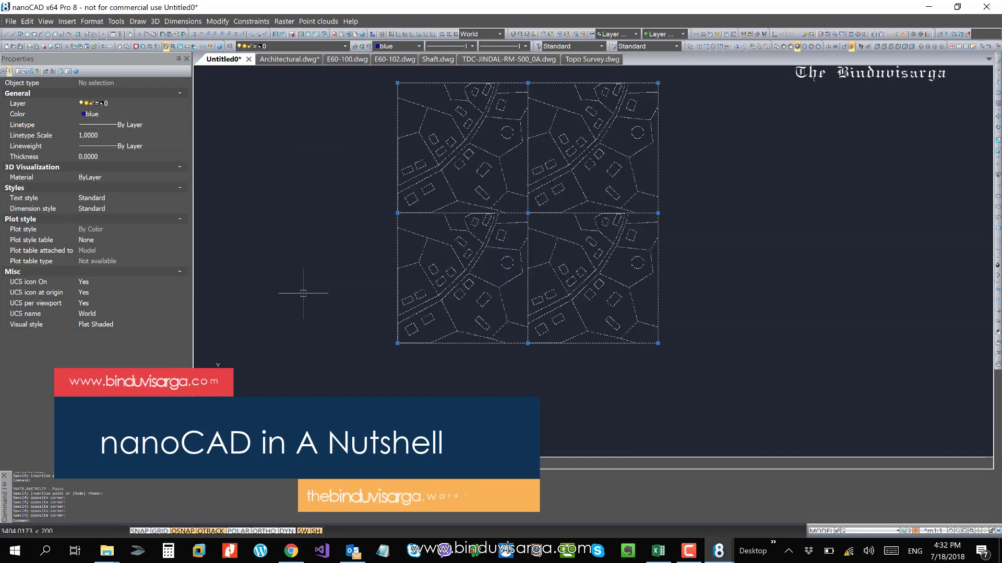
pyautogui.scroll(-1, 341, 285)
pyautogui.moveTo(478, 287); pyautogui.dragTo(421, 286, button='middle')
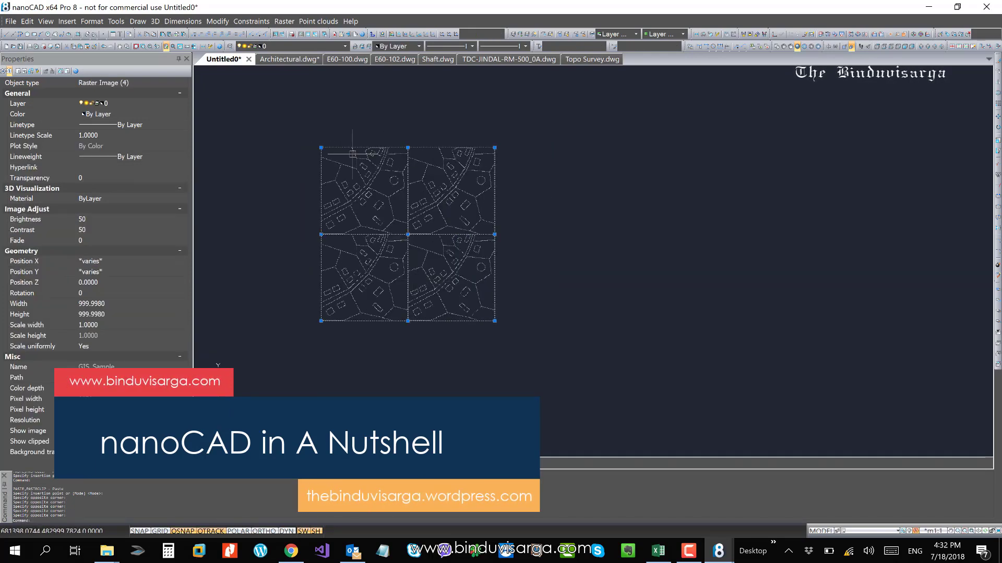
pyautogui.click(285, 21)
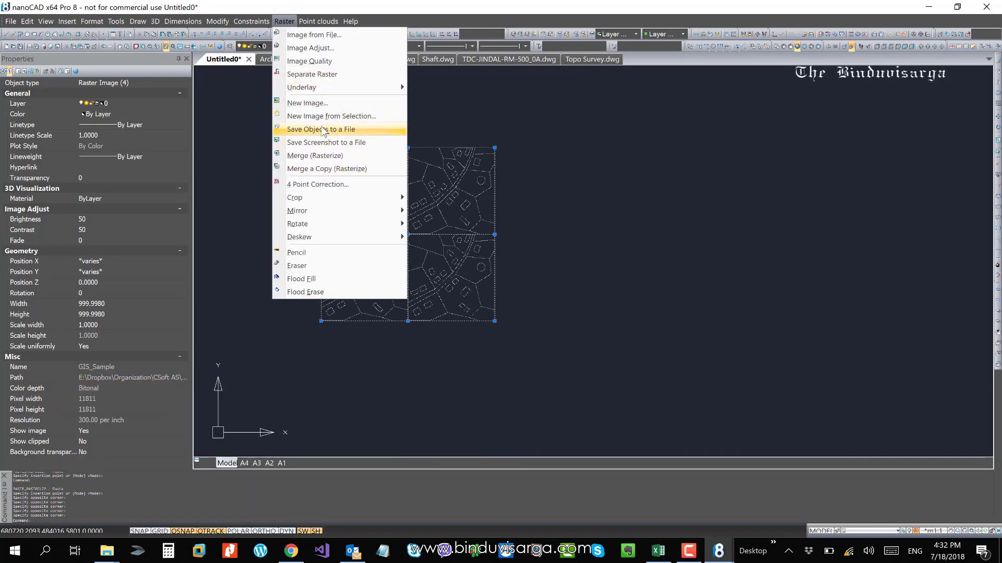
pyautogui.click(331, 115)
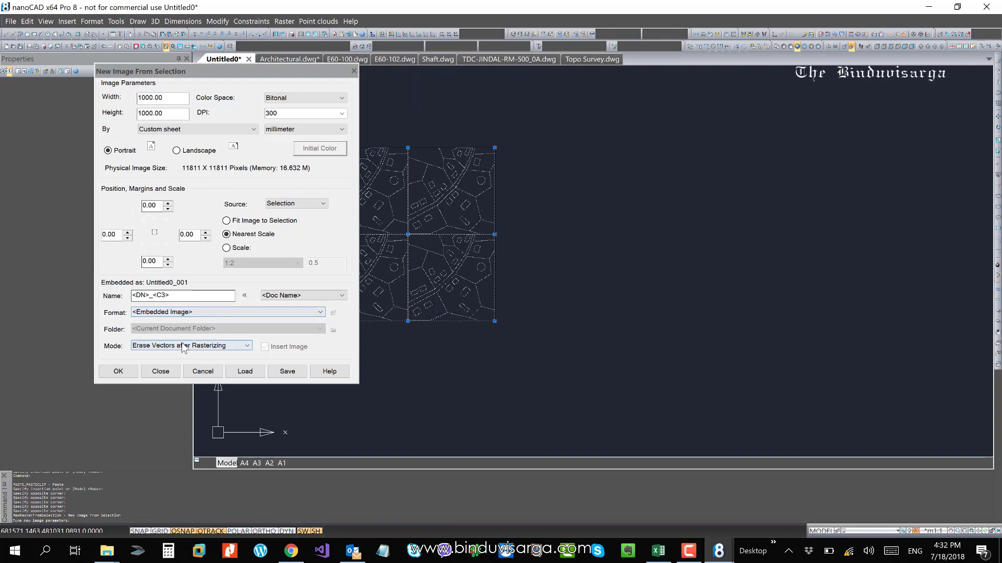
pyautogui.click(118, 370)
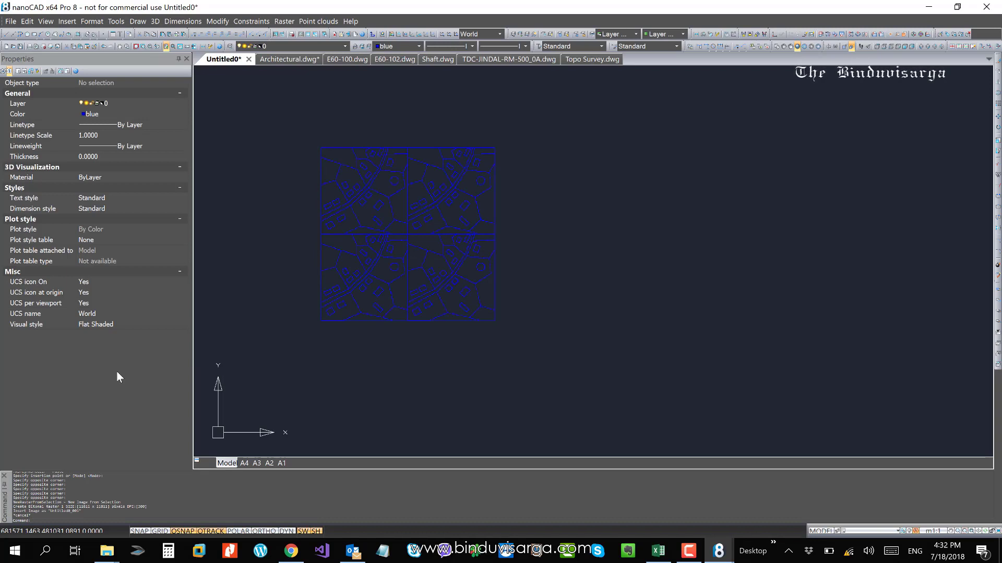
# Set the combined raster image's colour to By Layer and clear the selection
pyautogui.click(436, 201)
pyautogui.click(417, 46)
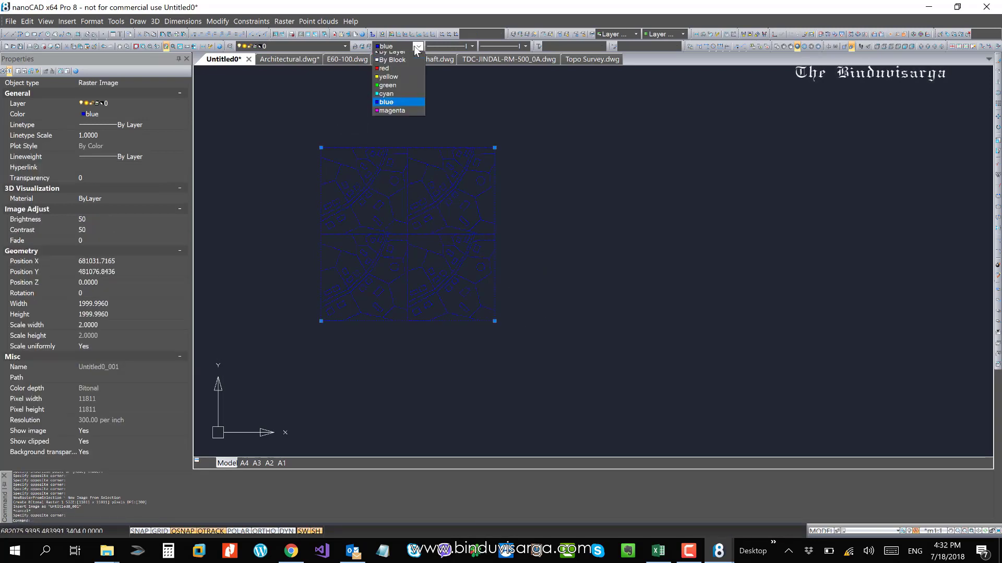
pyautogui.click(404, 57)
pyautogui.moveTo(496, 230); pyautogui.dragTo(589, 245)
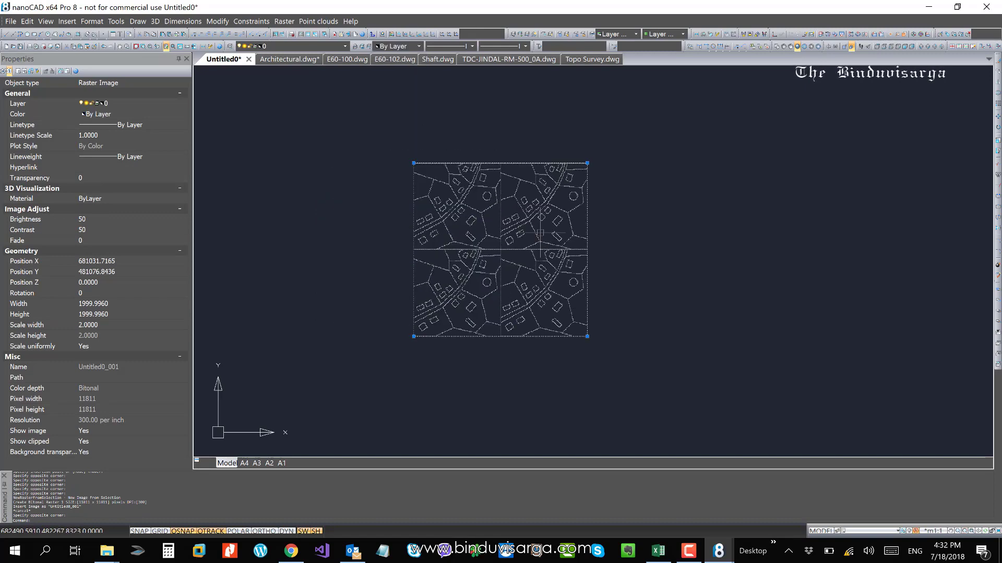
pyautogui.press('Escape')
pyautogui.press('Escape')
pyautogui.press('Escape')
pyautogui.press('Escape')
# Examine the seams of the combined raster map and review the available raster commands
pyautogui.scroll(3, 508, 179)
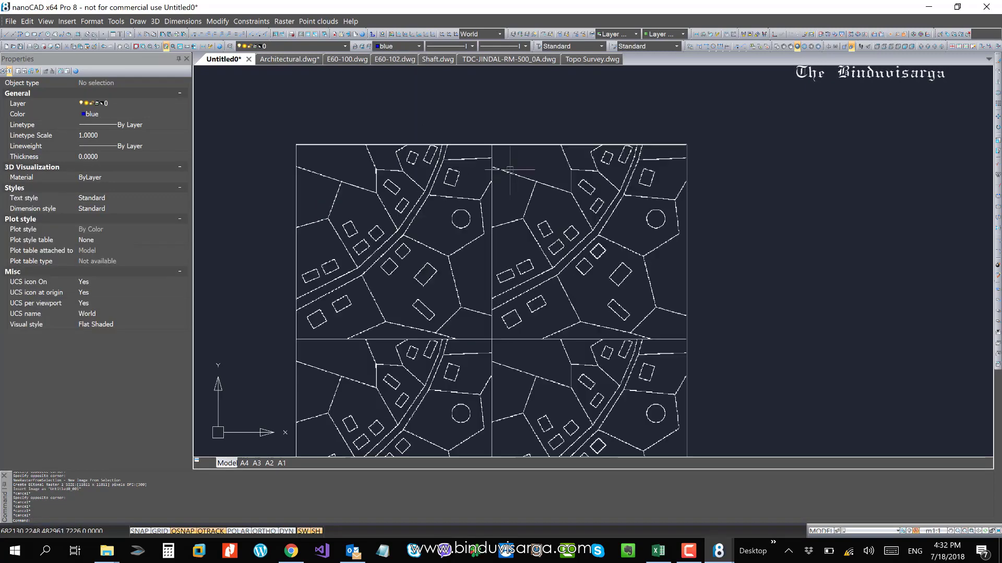
pyautogui.click(510, 143)
pyautogui.moveTo(501, 144); pyautogui.dragTo(484, 127)
pyautogui.scroll(-1, 509, 110)
pyautogui.click(671, 123)
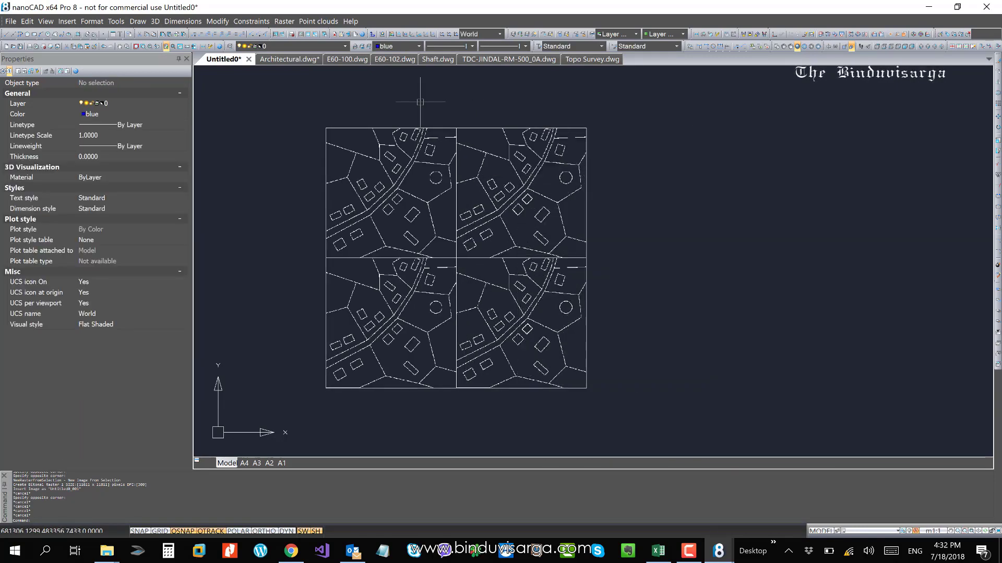
pyautogui.scroll(-3, 360, 130)
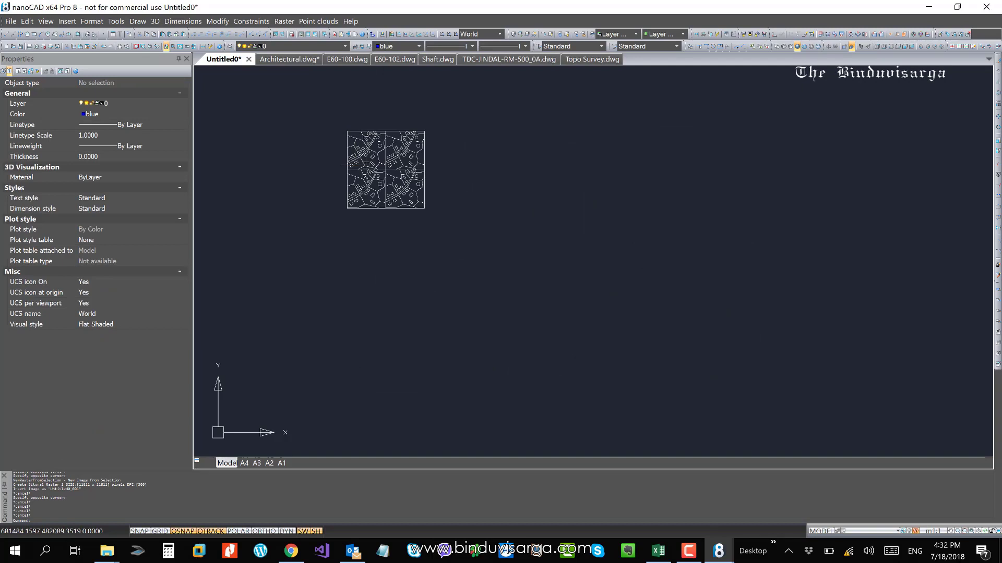
pyautogui.click(284, 21)
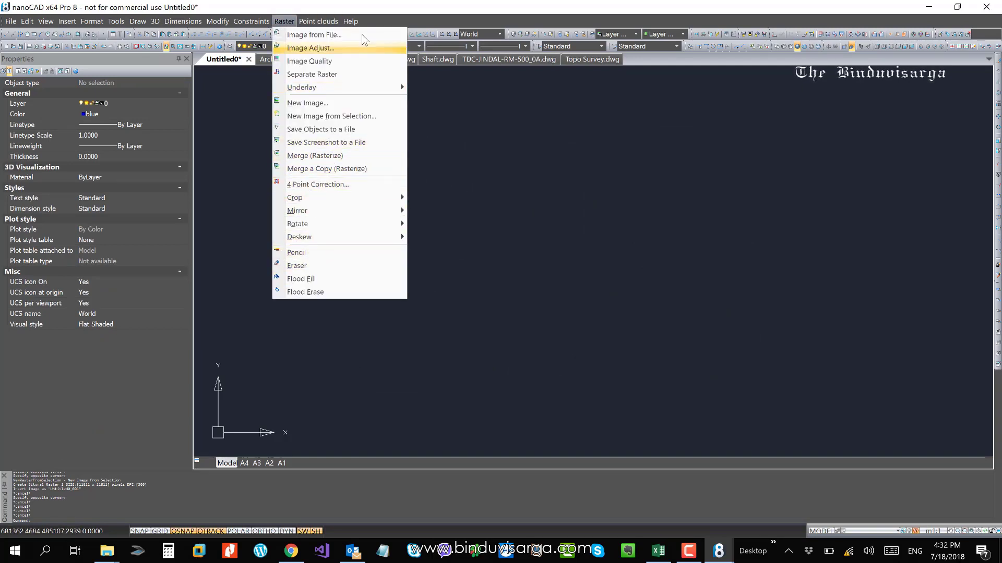
pyautogui.click(391, 9)
# Start a point cloud import, browse to the nanoCAD folder on Local Disk (E:) and check the supported file formats
pyautogui.click(319, 21)
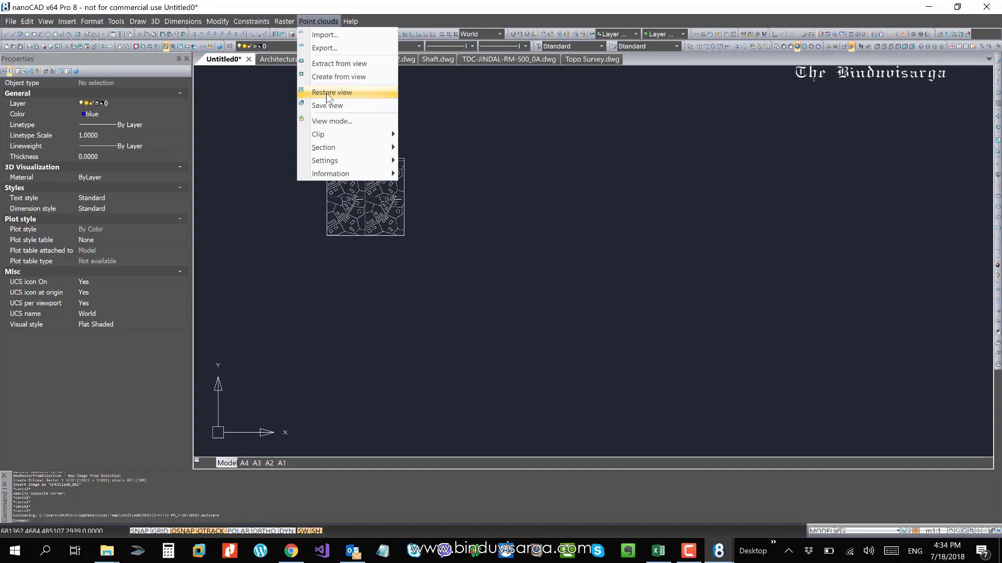
pyautogui.click(328, 35)
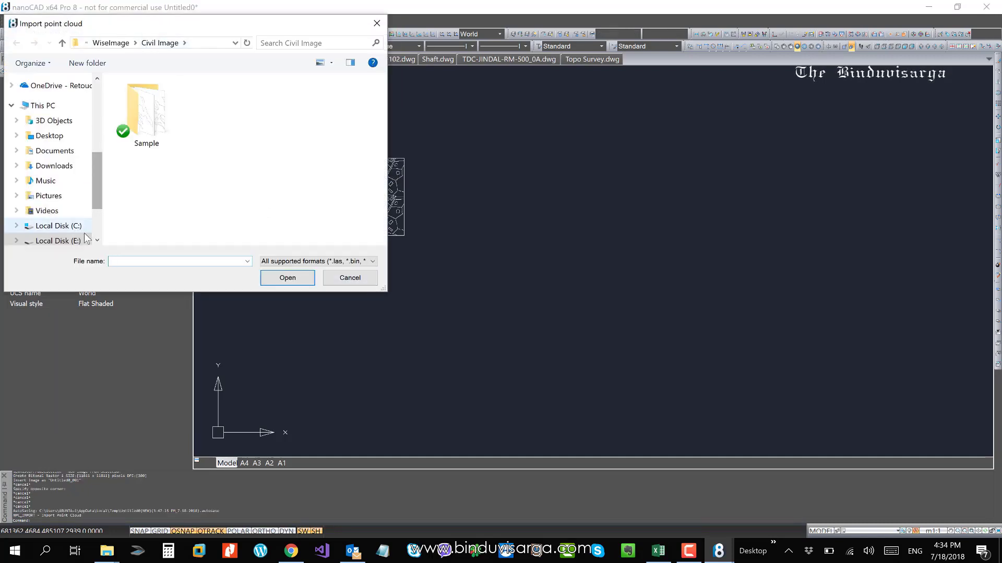
pyautogui.click(68, 241)
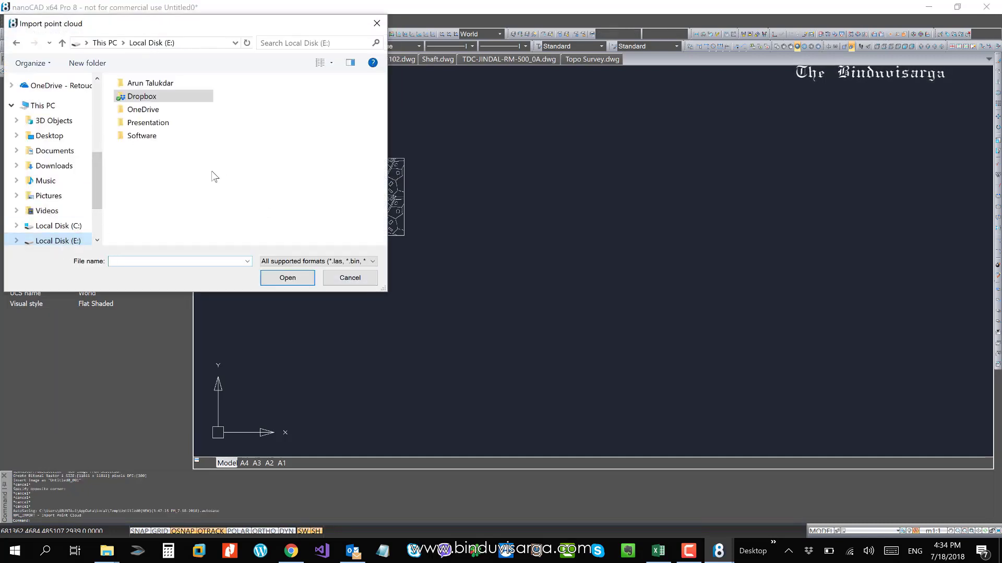
pyautogui.click(163, 84)
pyautogui.doubleClick(163, 83)
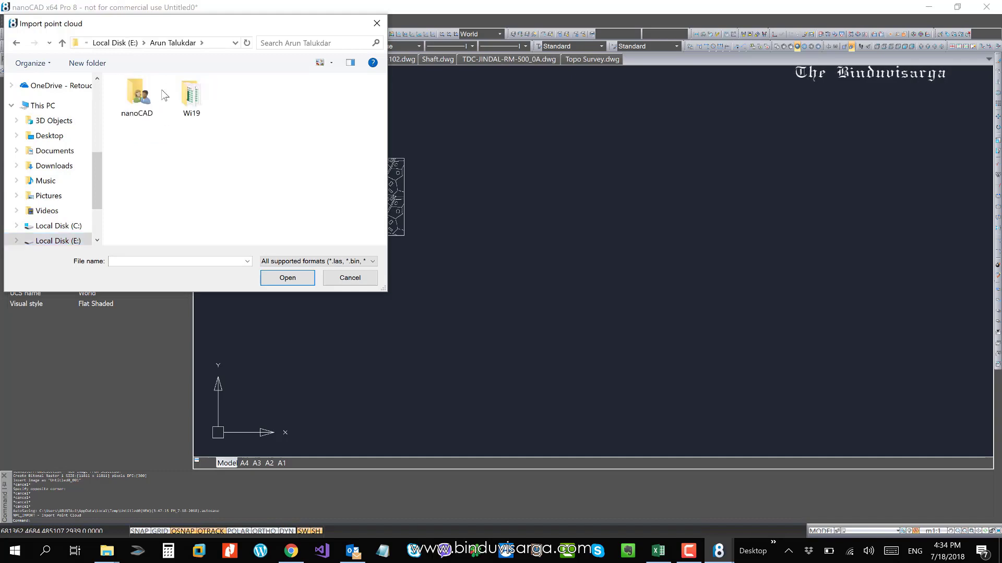
pyautogui.doubleClick(138, 99)
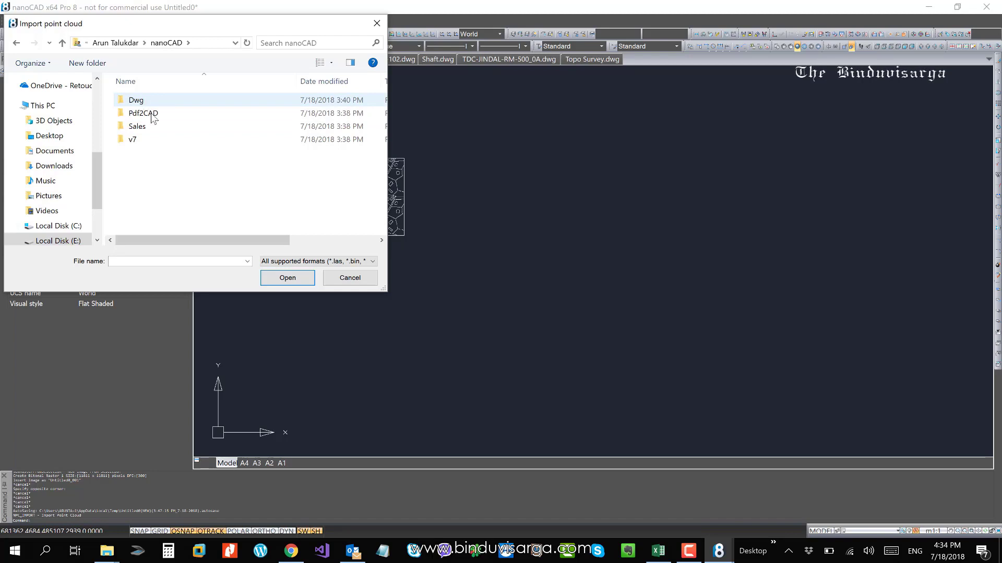
pyautogui.click(317, 259)
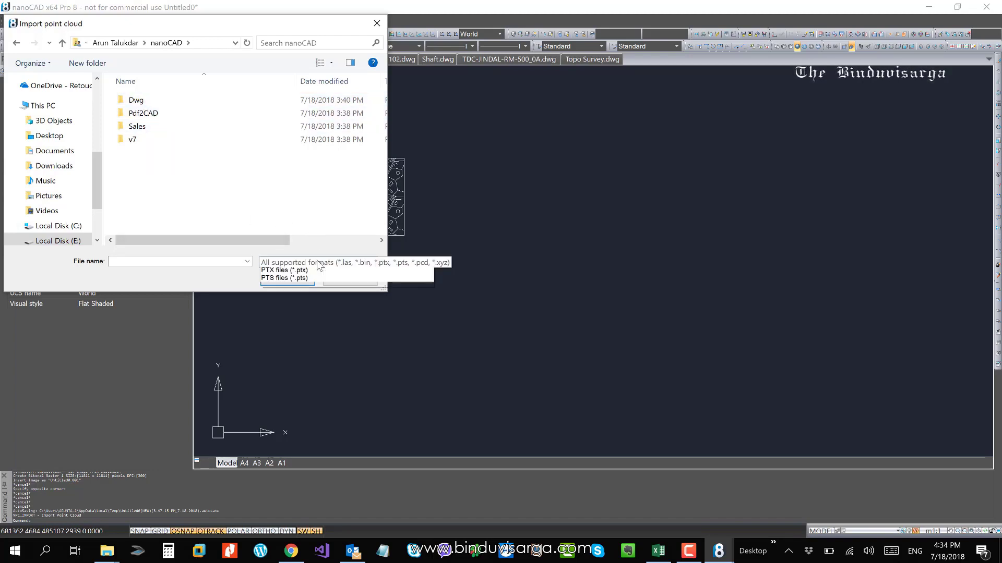
pyautogui.click(295, 271)
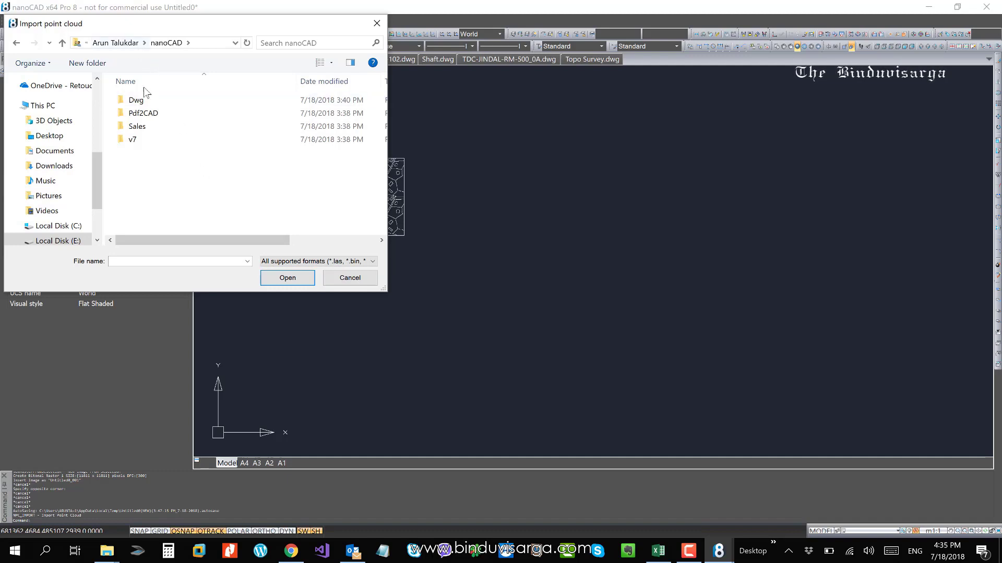
# Browse to the Point clouds folder under v7, Point Cloud, Samples
pyautogui.click(138, 127)
pyautogui.doubleClick(138, 126)
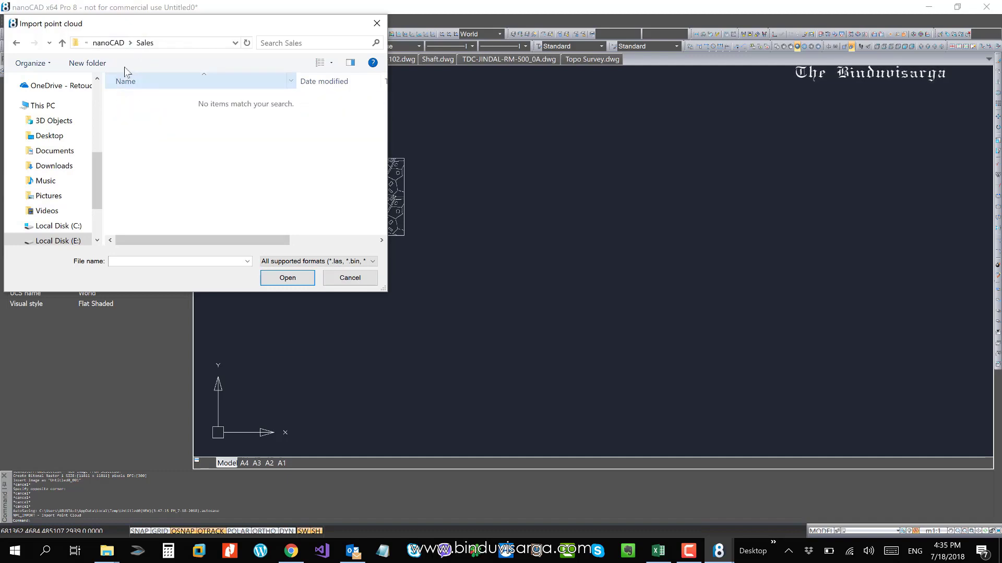
pyautogui.click(16, 43)
pyautogui.doubleClick(137, 138)
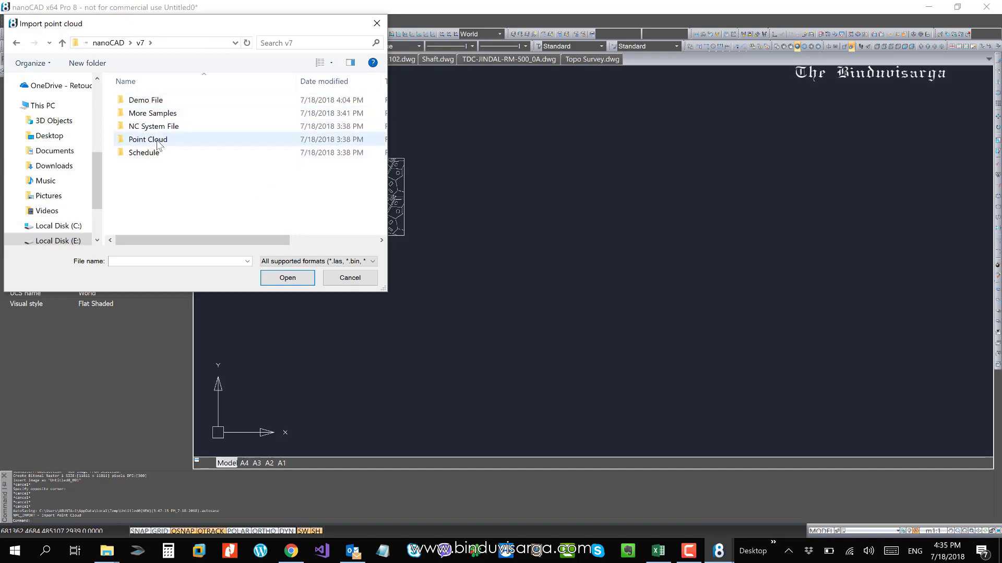
pyautogui.doubleClick(152, 139)
pyautogui.doubleClick(152, 103)
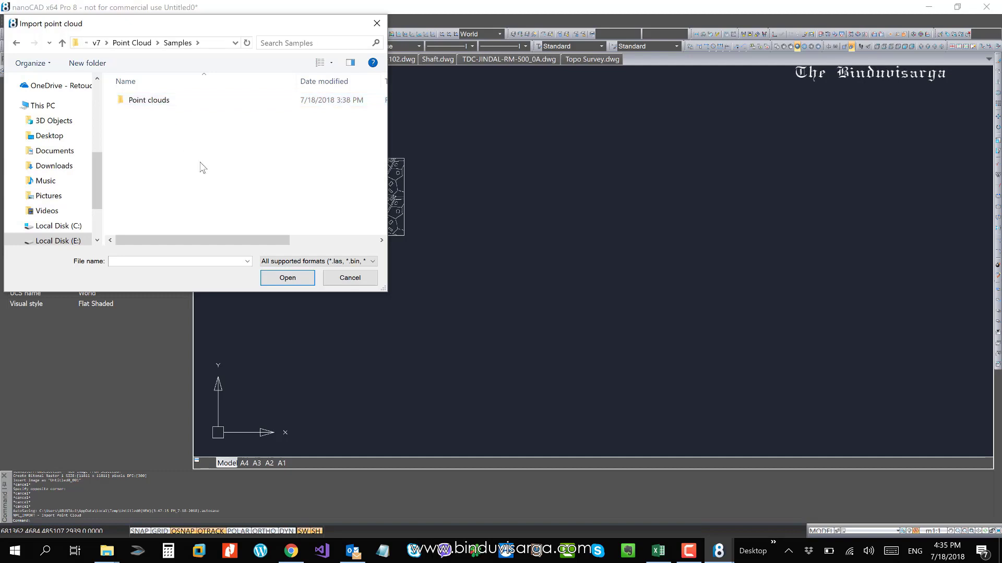
pyautogui.doubleClick(167, 99)
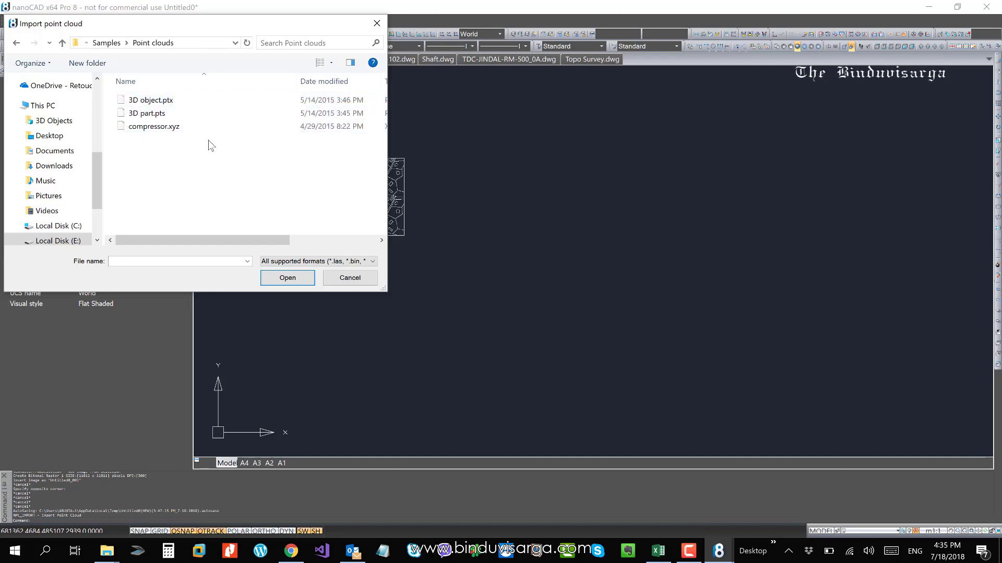
# Import the point cloud 3D object.ptx in meters with all metadata filters selected and no differentiation
pyautogui.click(168, 101)
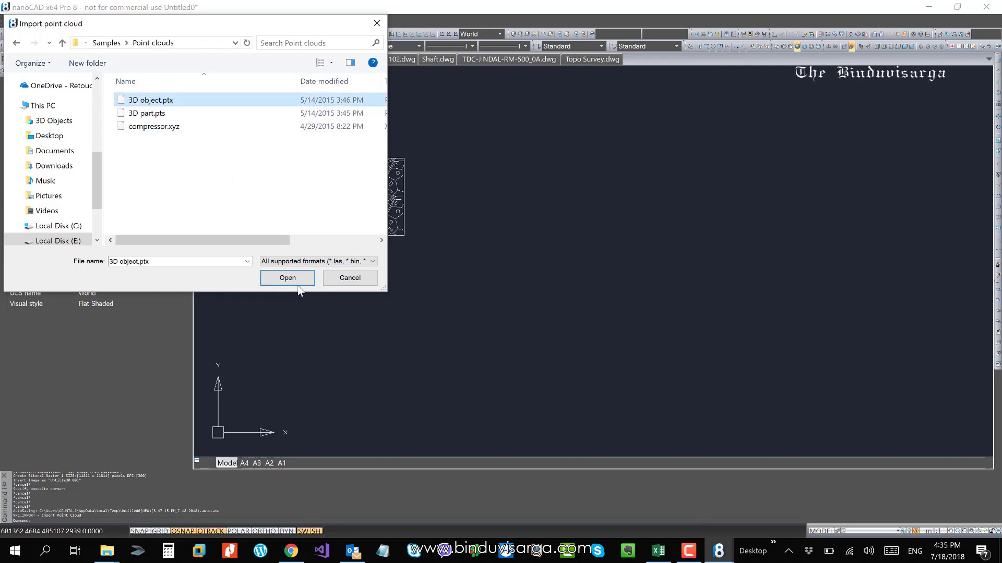
pyautogui.click(293, 277)
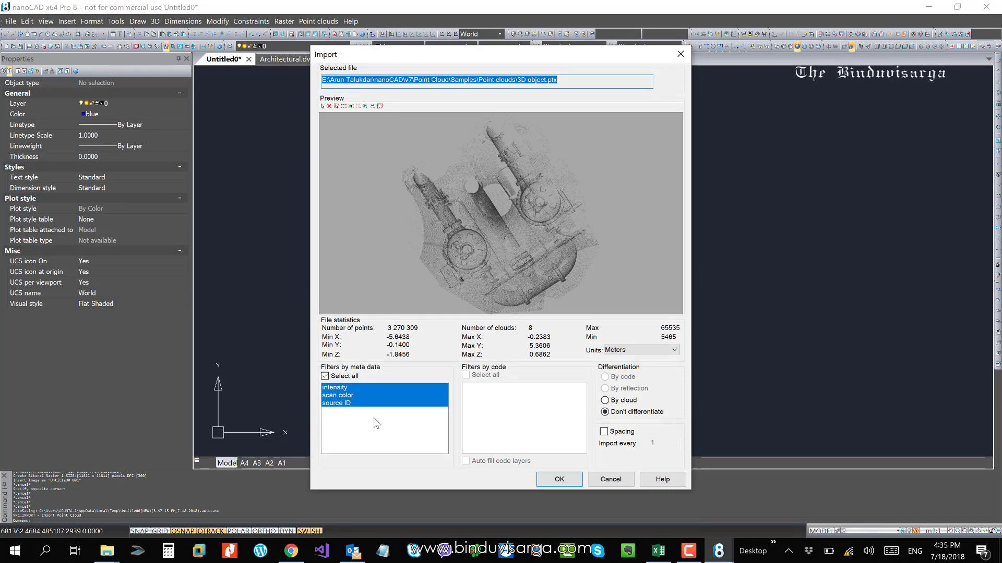
pyautogui.click(560, 483)
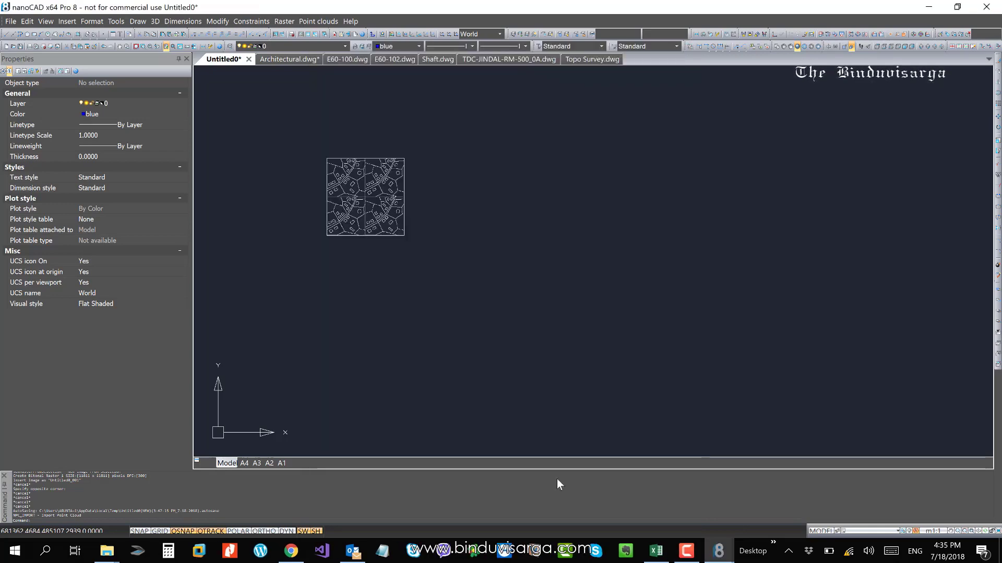
# Examine the imported point cloud from a different 3D viewing angle
pyautogui.scroll(-2, 485, 302)
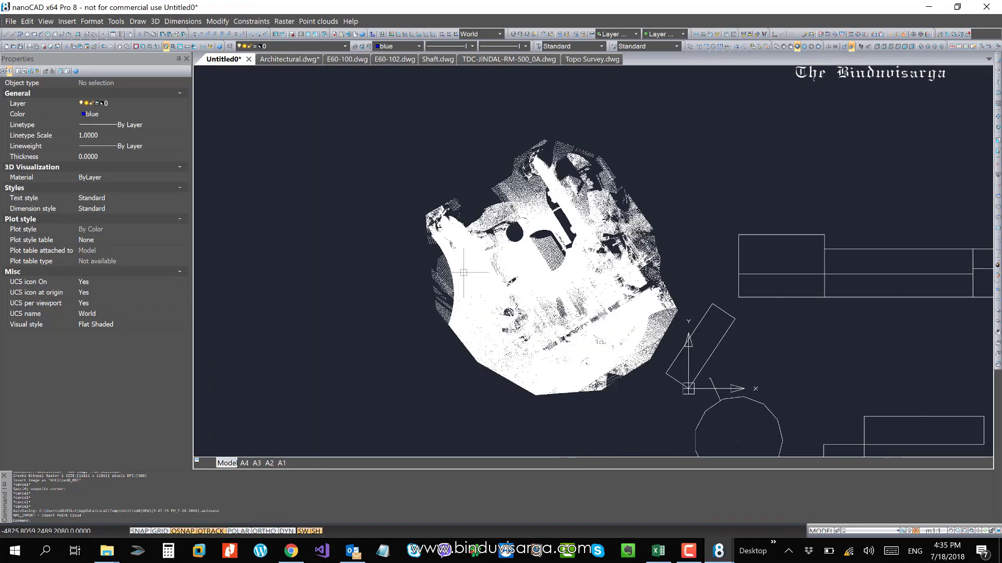
pyautogui.keyDown('shift'); pyautogui.moveTo(501, 326); pyautogui.dragTo(389, 299, button='middle'); pyautogui.keyUp('shift')
pyautogui.scroll(-3, 441, 230)
pyautogui.scroll(3, 543, 324)
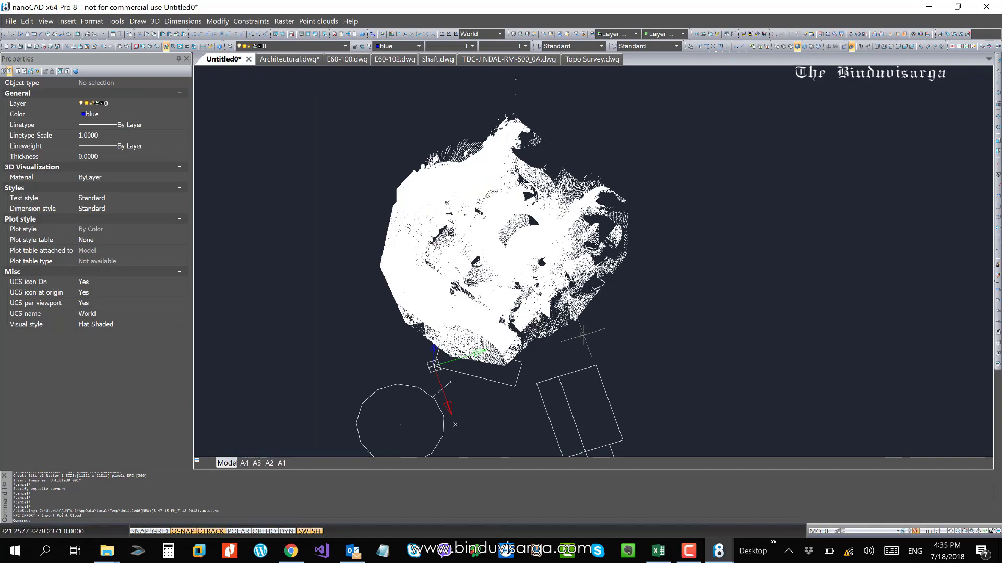
# Set the point cloud's view mode coloring type to elevation, keeping the point size at 1
pyautogui.keyDown('shift'); pyautogui.moveTo(551, 340); pyautogui.dragTo(471, 337, button='middle'); pyautogui.keyUp('shift')
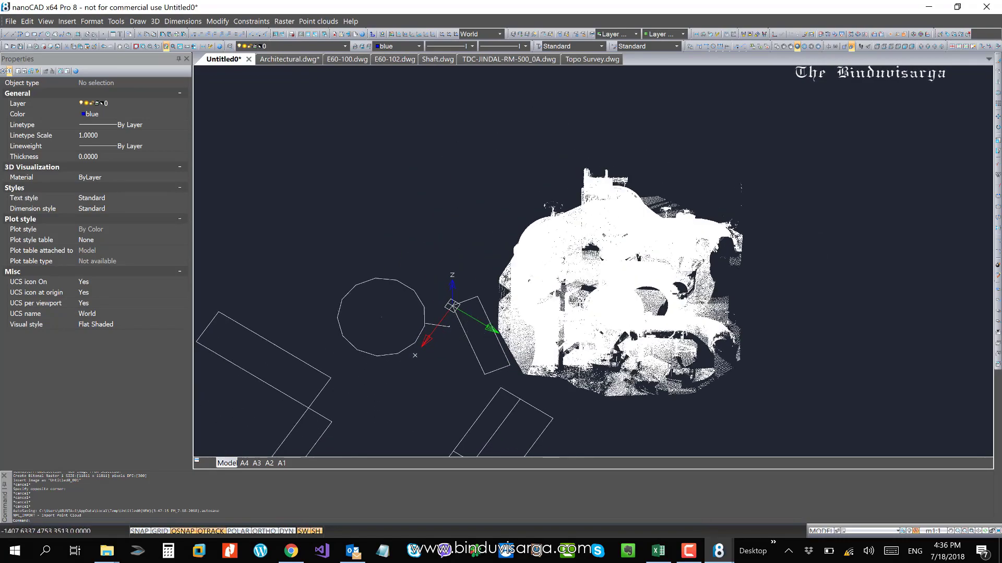
pyautogui.moveTo(646, 364); pyautogui.dragTo(516, 323, button='middle')
pyautogui.keyDown('shift'); pyautogui.moveTo(561, 364); pyautogui.dragTo(520, 352, button='middle'); pyautogui.keyUp('shift')
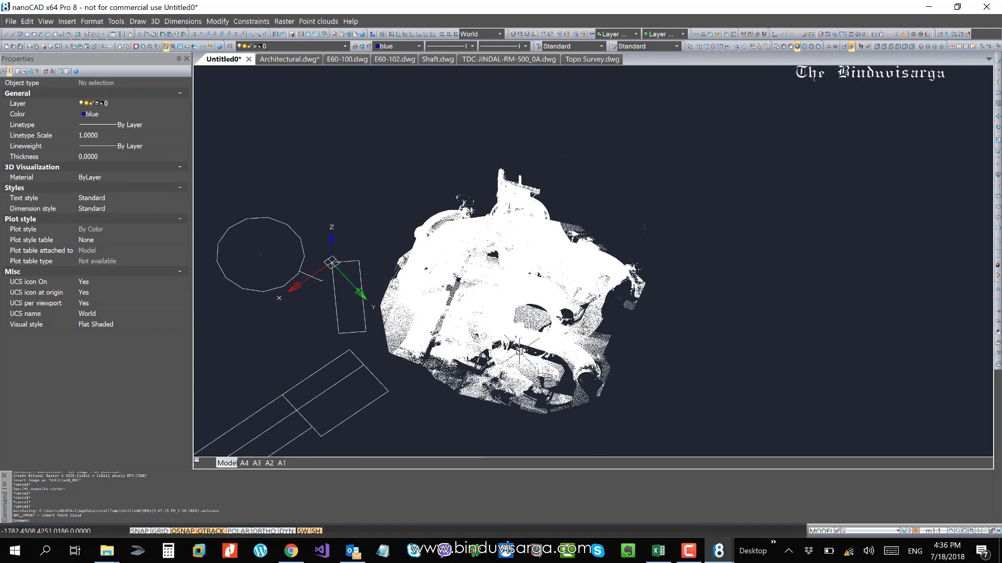
pyautogui.click(326, 22)
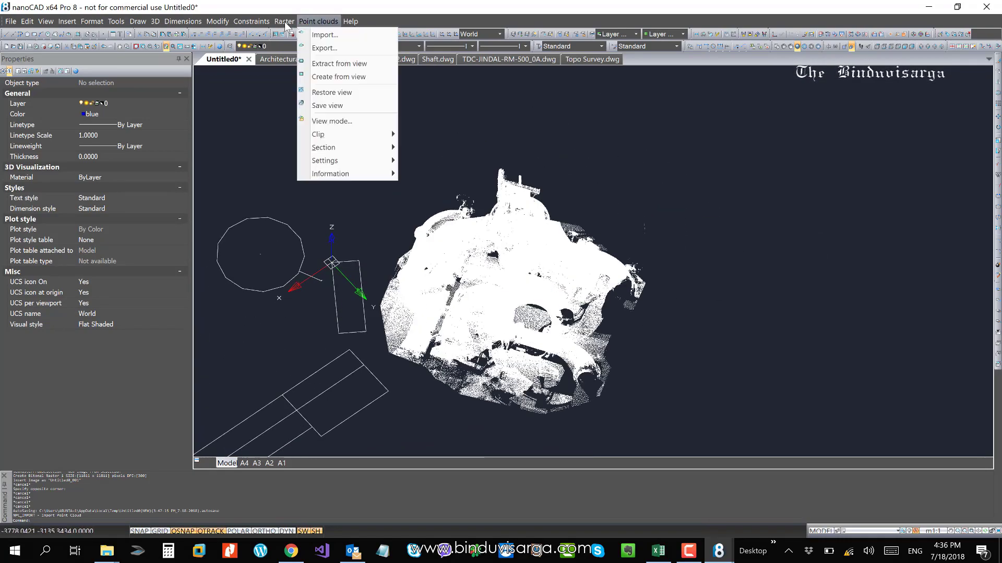
pyautogui.click(337, 121)
pyautogui.click(476, 187)
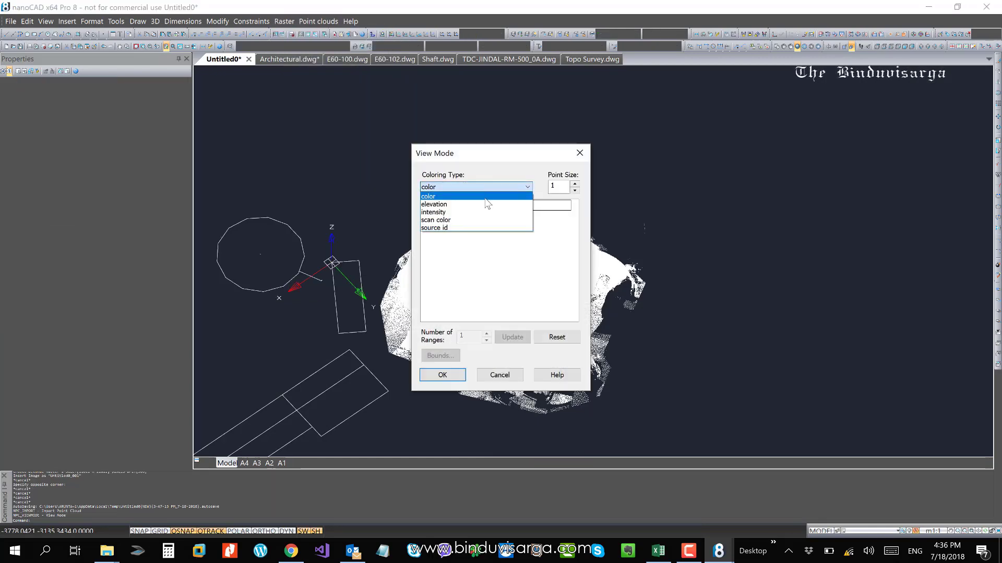
pyautogui.click(476, 206)
pyautogui.click(443, 375)
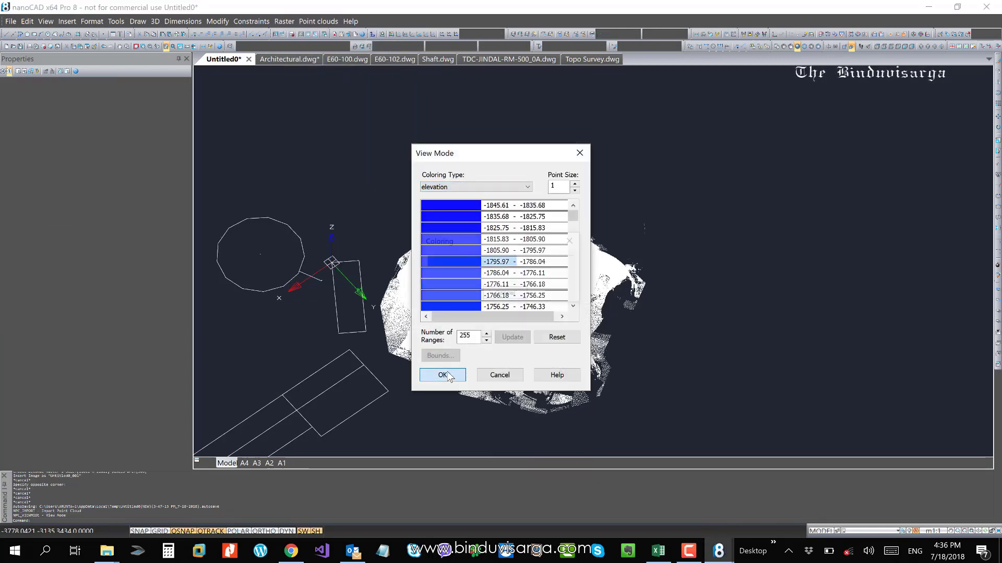
# Examine the whole elevation-colored point cloud from a different viewing angle
pyautogui.scroll(-3, 428, 302)
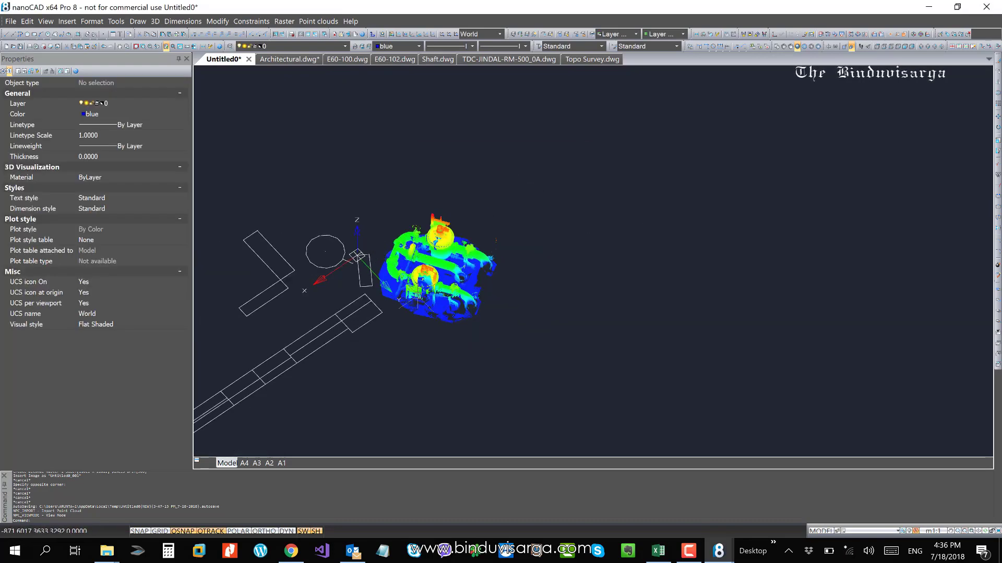
pyautogui.scroll(4, 429, 301)
pyautogui.keyDown('shift'); pyautogui.moveTo(540, 340); pyautogui.dragTo(471, 344, button='middle'); pyautogui.keyUp('shift')
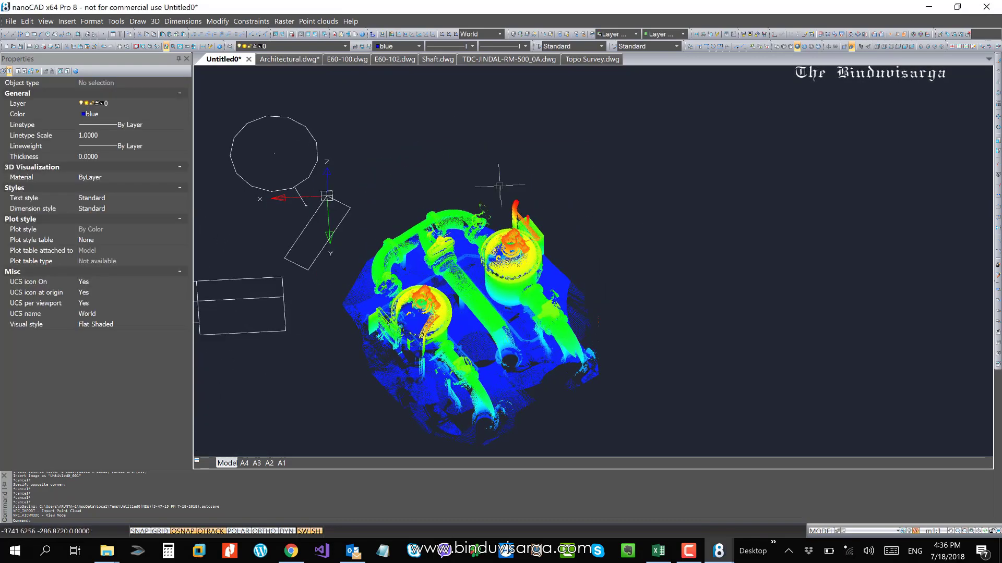
pyautogui.scroll(-4, 499, 180)
pyautogui.scroll(5, 516, 282)
pyautogui.moveTo(499, 279)
pyautogui.keyDown('shift'); pyautogui.mouseDown(button='middle')
pyautogui.moveTo(373, 274)
pyautogui.moveTo(353, 252)
pyautogui.moveTo(496, 295)
pyautogui.mouseUp(button='middle'); pyautogui.keyUp('shift')
# Inspect the point cloud's pipes, valves and tanks close up, down to the individual points, and return to an overview
pyautogui.scroll(6, 352, 252)
pyautogui.keyDown('shift'); pyautogui.moveTo(387, 324); pyautogui.dragTo(367, 324, button='middle'); pyautogui.keyUp('shift')
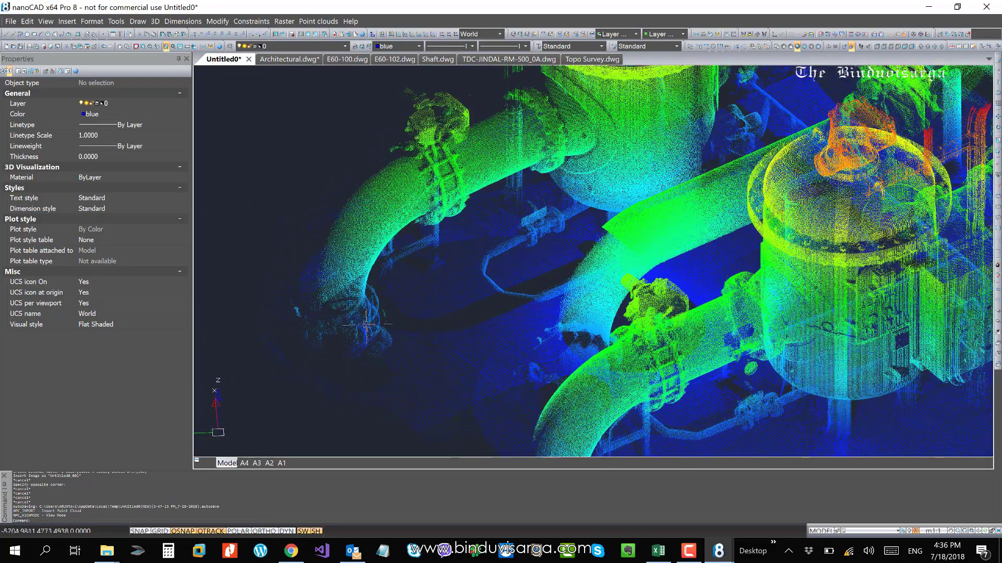
pyautogui.scroll(4, 495, 277)
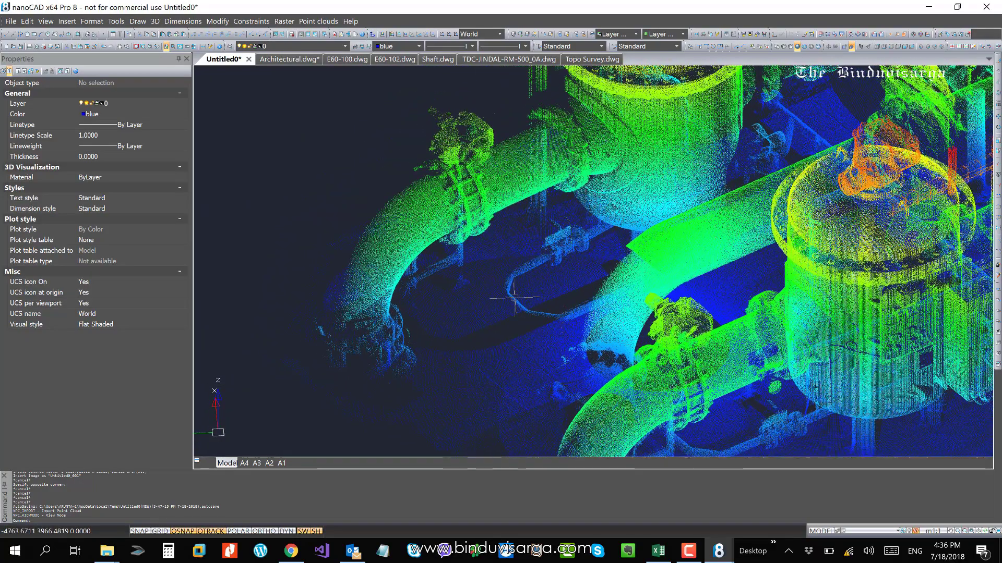
pyautogui.scroll(-2, 543, 184)
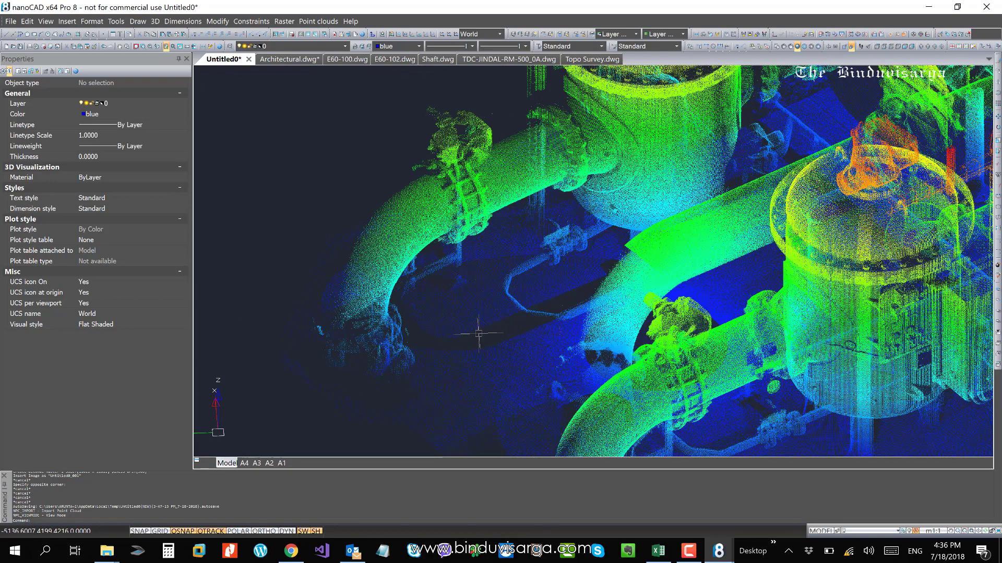
pyautogui.moveTo(536, 336); pyautogui.dragTo(431, 250, button='middle')
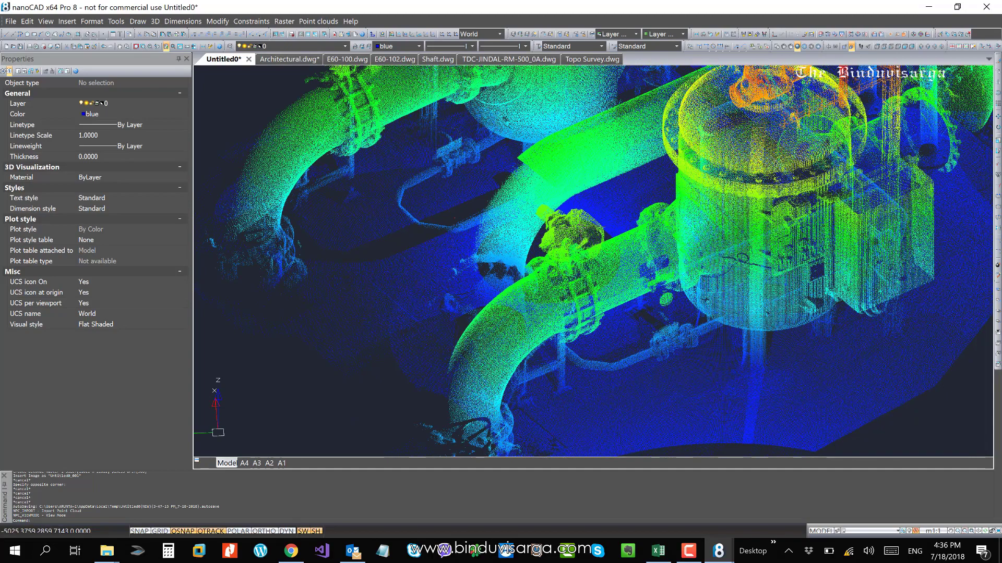
pyautogui.keyDown('shift'); pyautogui.moveTo(557, 209); pyautogui.dragTo(505, 256, button='middle'); pyautogui.keyUp('shift')
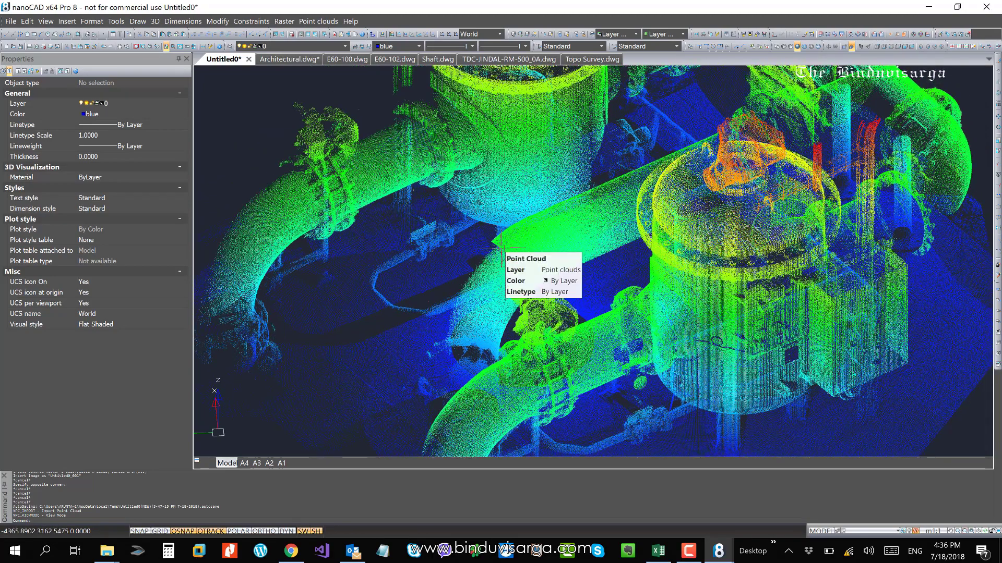
pyautogui.scroll(-2, 500, 249)
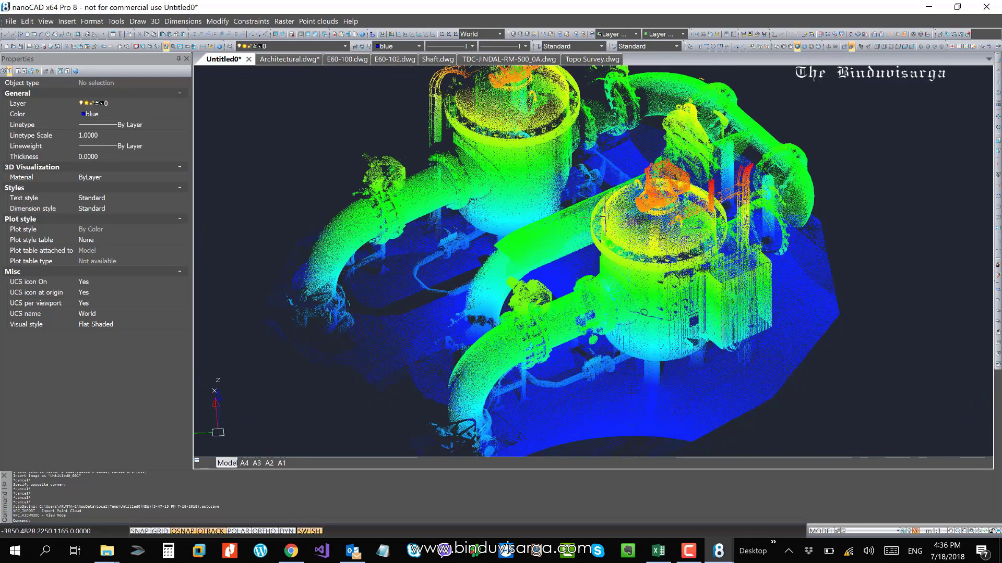
pyautogui.scroll(5, 516, 218)
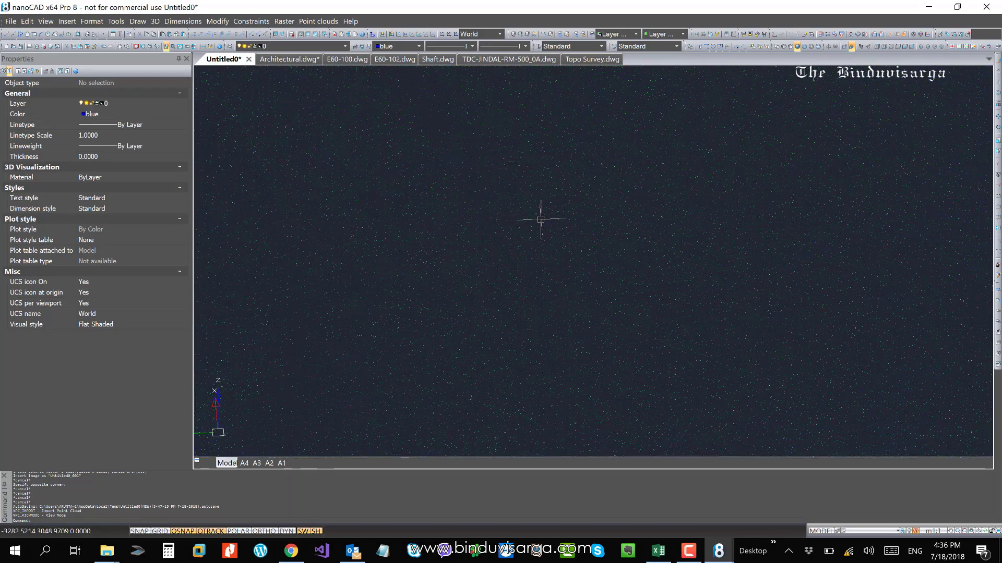
pyautogui.scroll(3, 541, 220)
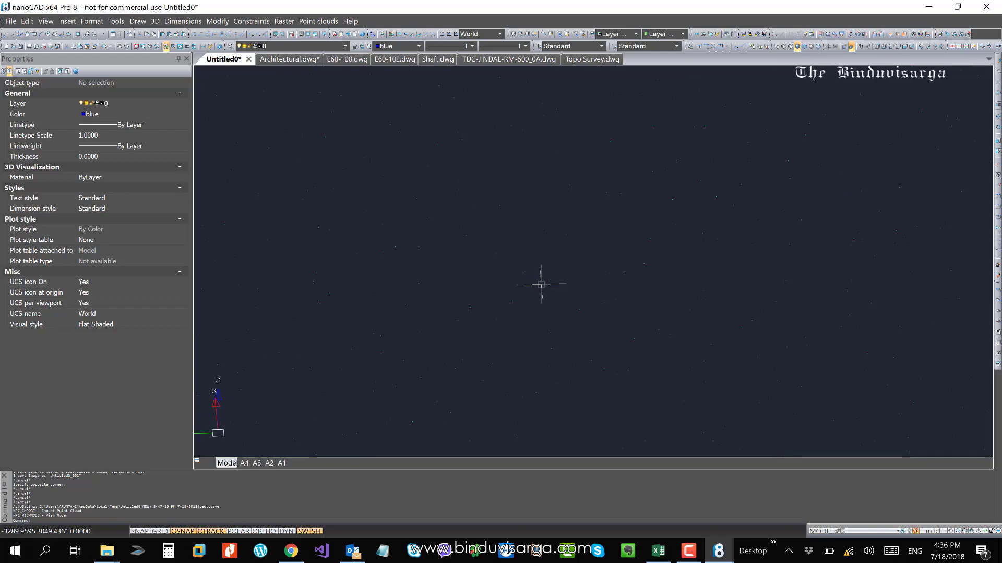
pyautogui.scroll(-12, 530, 266)
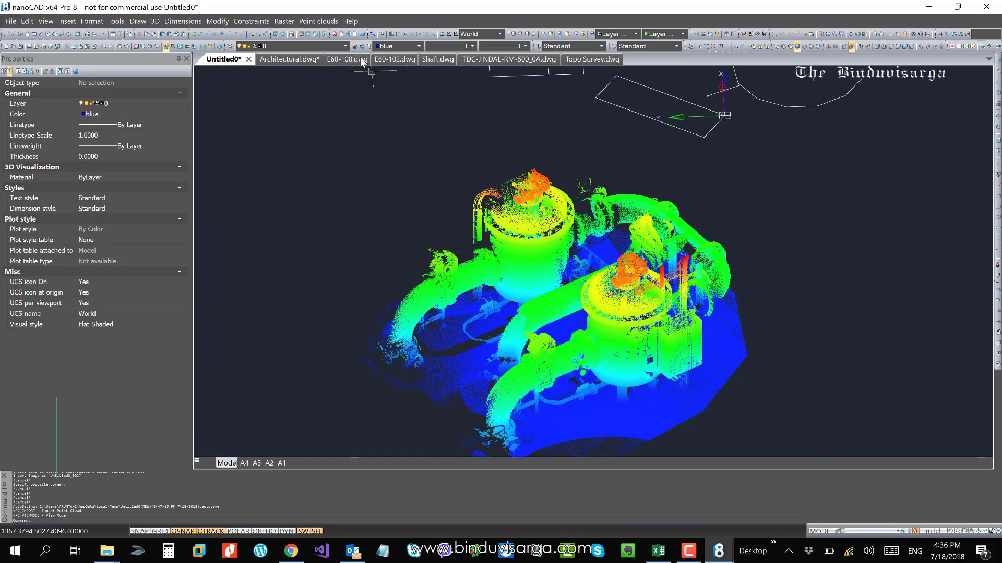
pyautogui.moveTo(542, 224); pyautogui.dragTo(473, 183, button='middle')
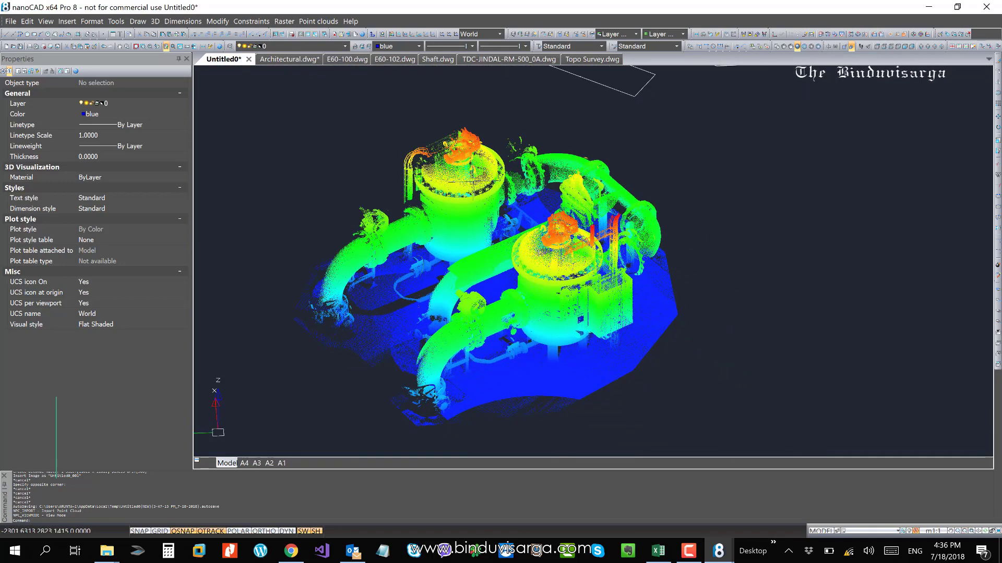
pyautogui.click(316, 21)
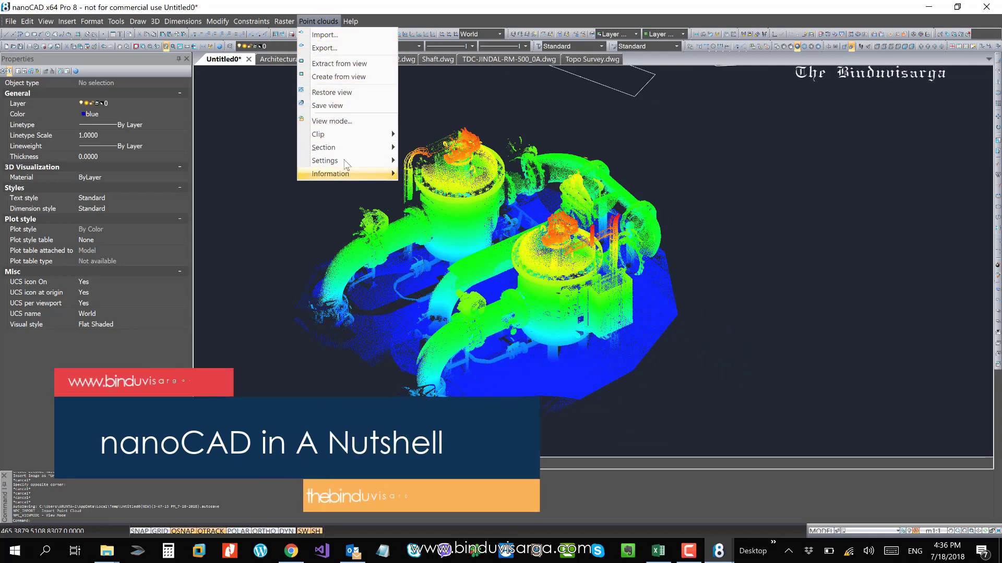
pyautogui.moveTo(346, 154)
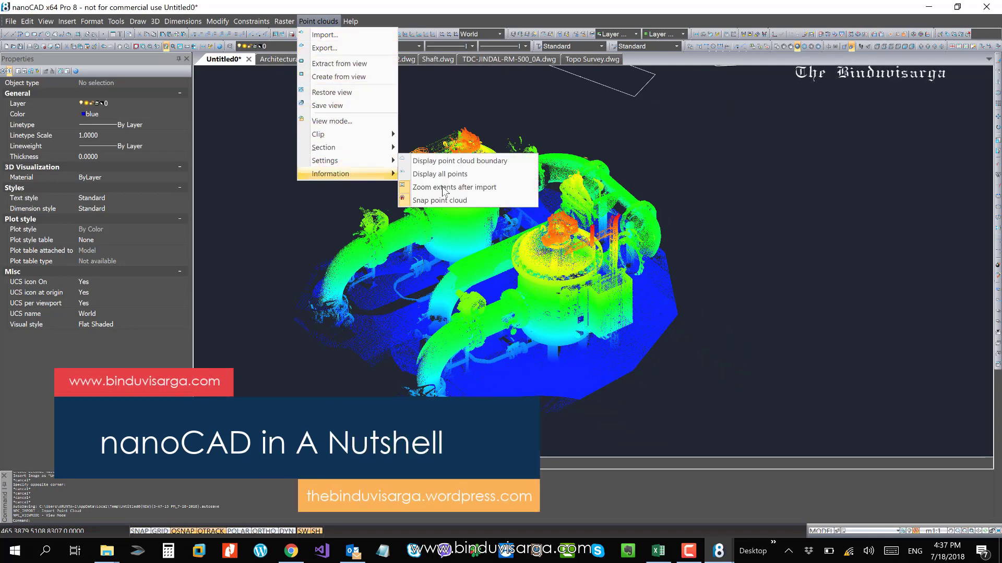
pyautogui.click(522, 113)
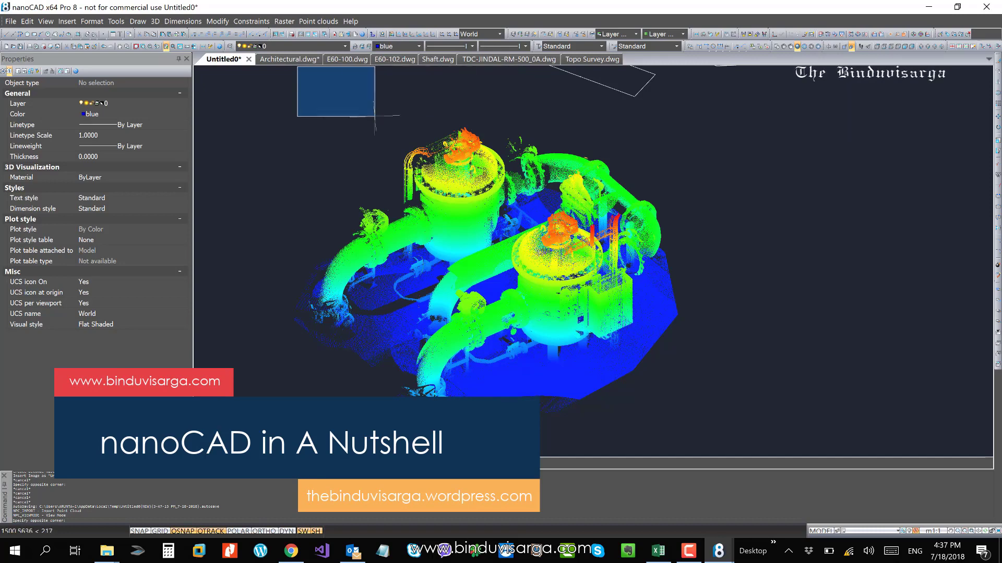
pyautogui.click(353, 118)
pyautogui.scroll(-4, 358, 141)
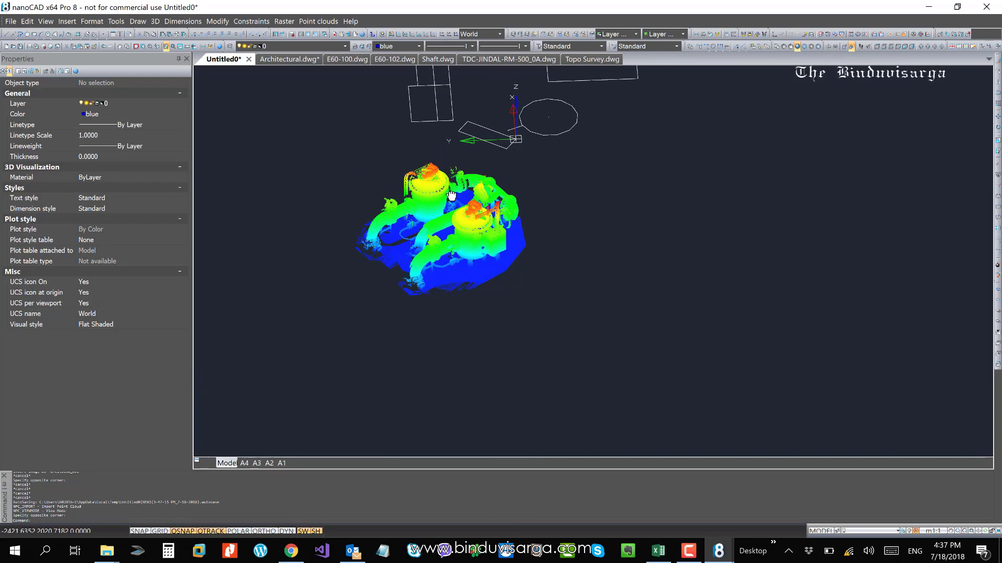
pyautogui.moveTo(445, 183); pyautogui.dragTo(419, 181, button='middle')
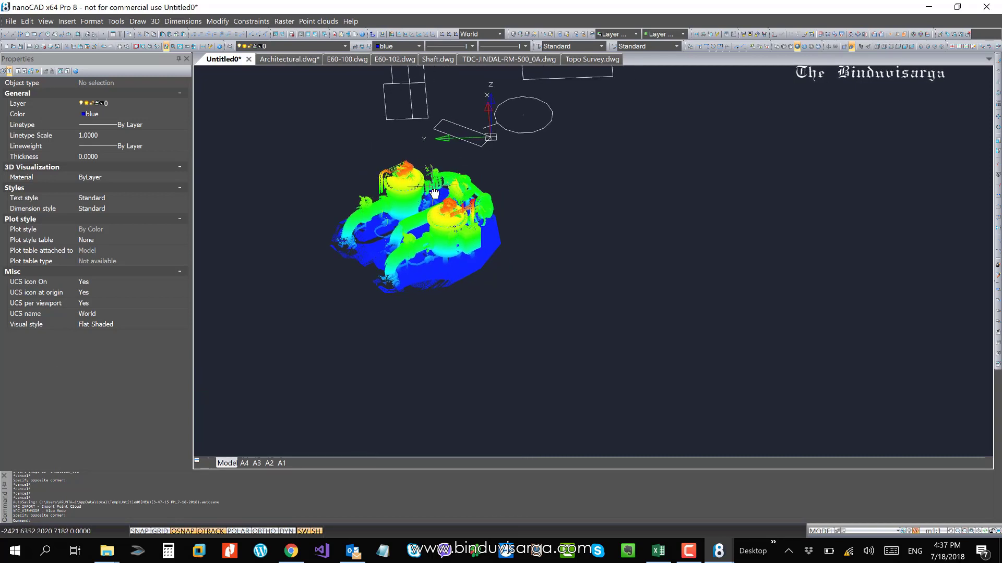
# Switch to the TDC-JINDAL-RM-500_0A.dwg drawing and examine the northern part of the cyan route
pyautogui.click(502, 59)
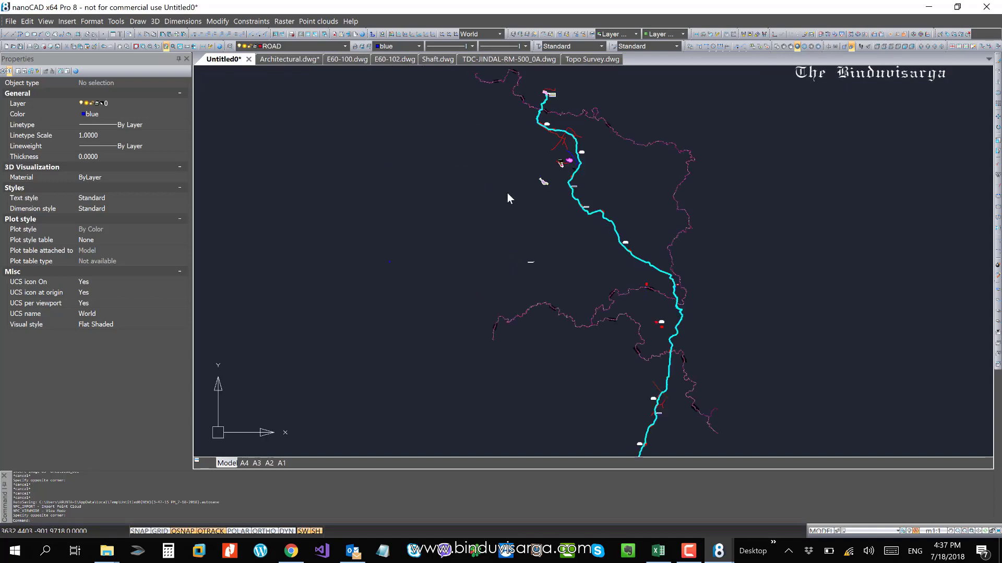
pyautogui.scroll(-4, 456, 205)
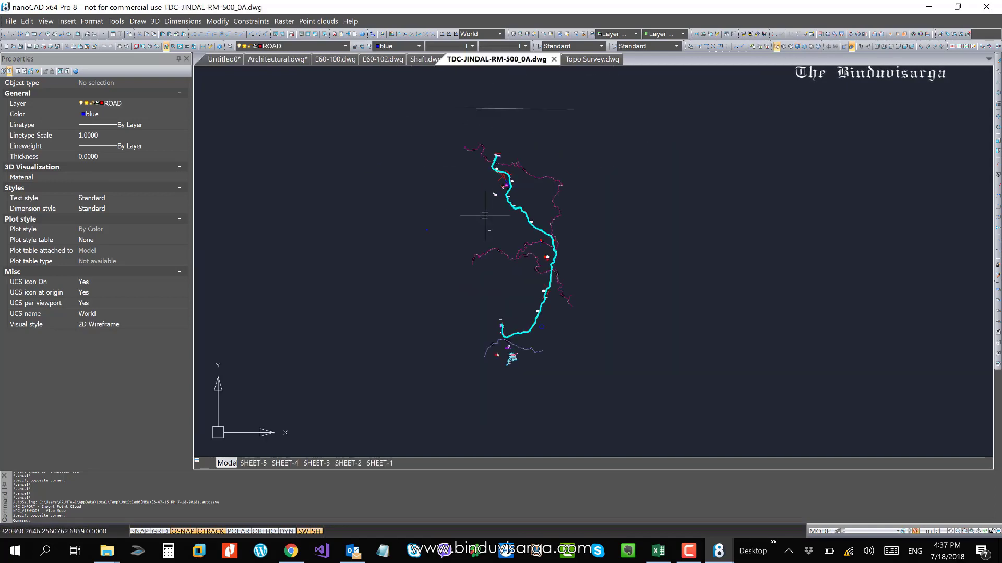
pyautogui.scroll(5, 484, 216)
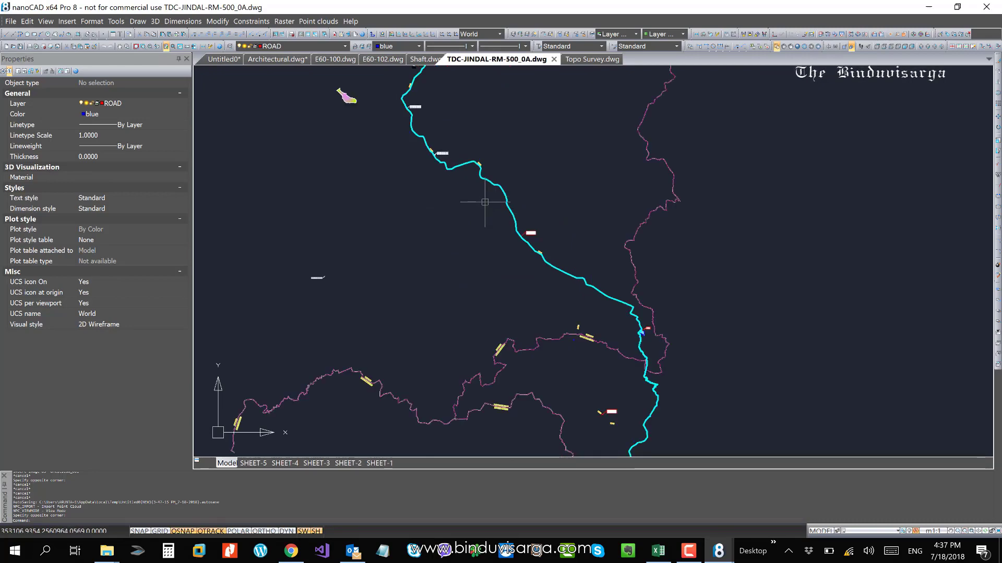
pyautogui.scroll(2, 485, 202)
pyautogui.moveTo(447, 150)
pyautogui.mouseDown(button='middle')
pyautogui.moveTo(562, 266)
pyautogui.moveTo(471, 267)
pyautogui.mouseUp(button='middle')
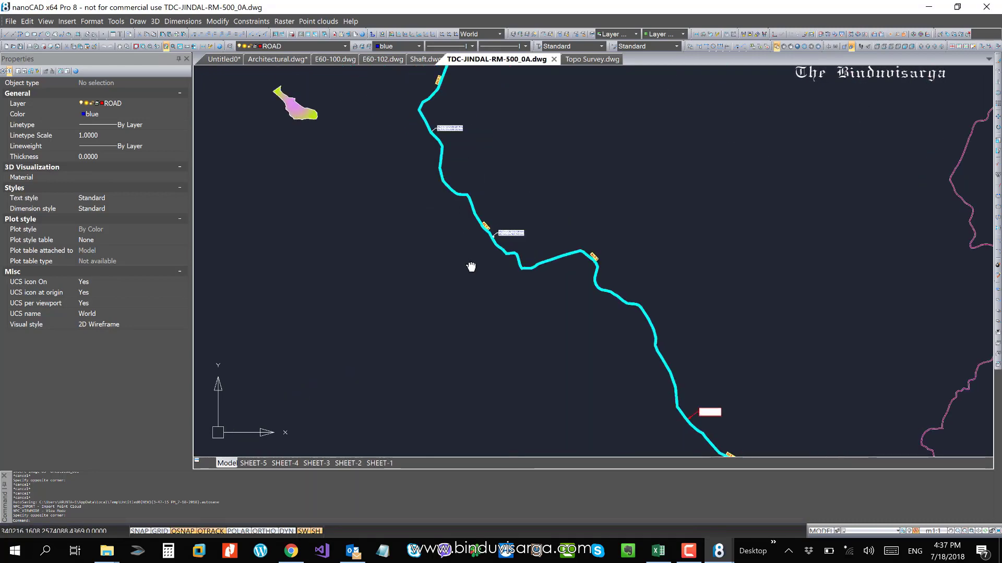
pyautogui.scroll(-3, 477, 213)
pyautogui.moveTo(503, 157); pyautogui.dragTo(514, 216, button='middle')
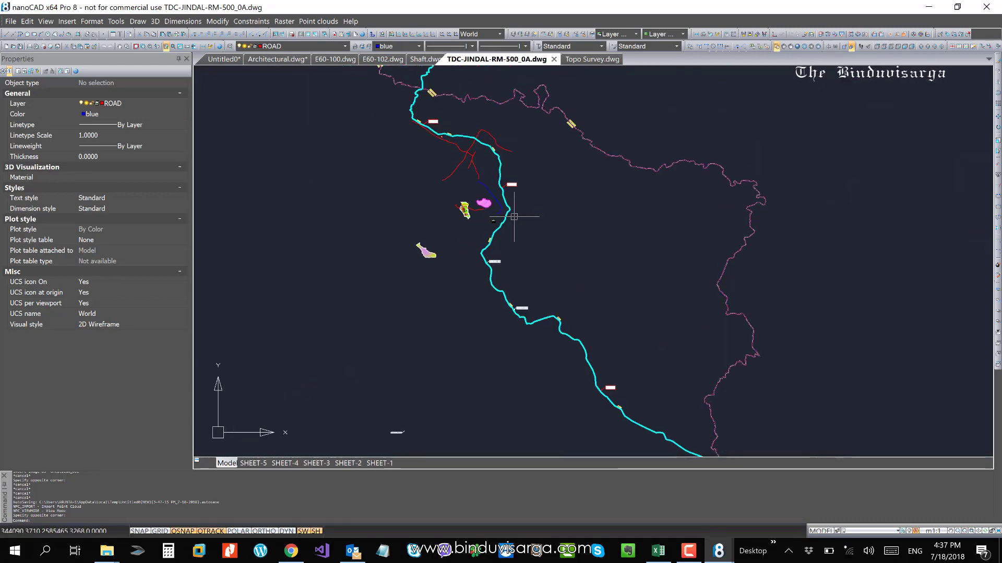
pyautogui.moveTo(474, 140); pyautogui.dragTo(524, 256, button='middle')
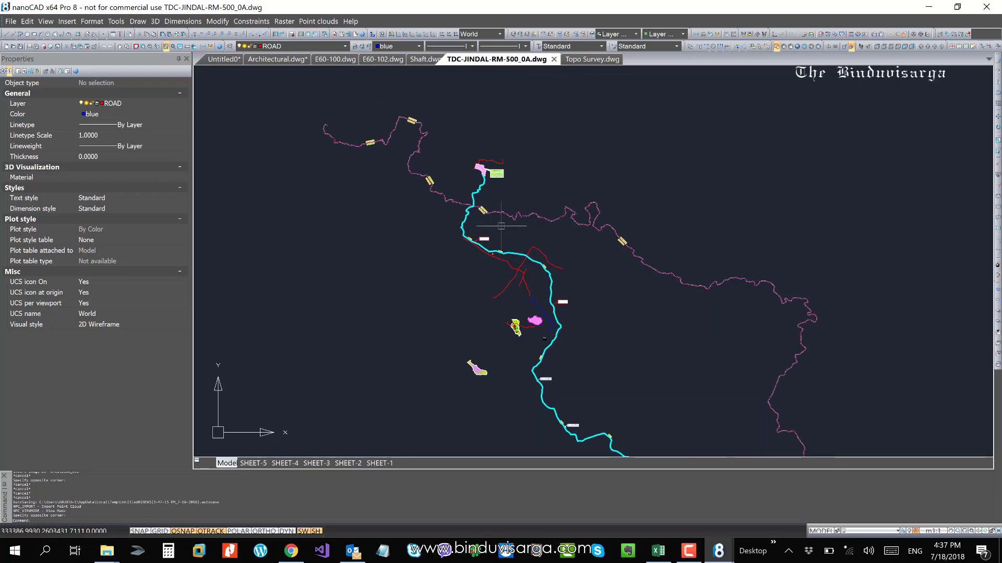
# Follow the cyan route to its southern end and back north to the branching purple lines
pyautogui.moveTo(603, 292); pyautogui.dragTo(493, 175, button='middle')
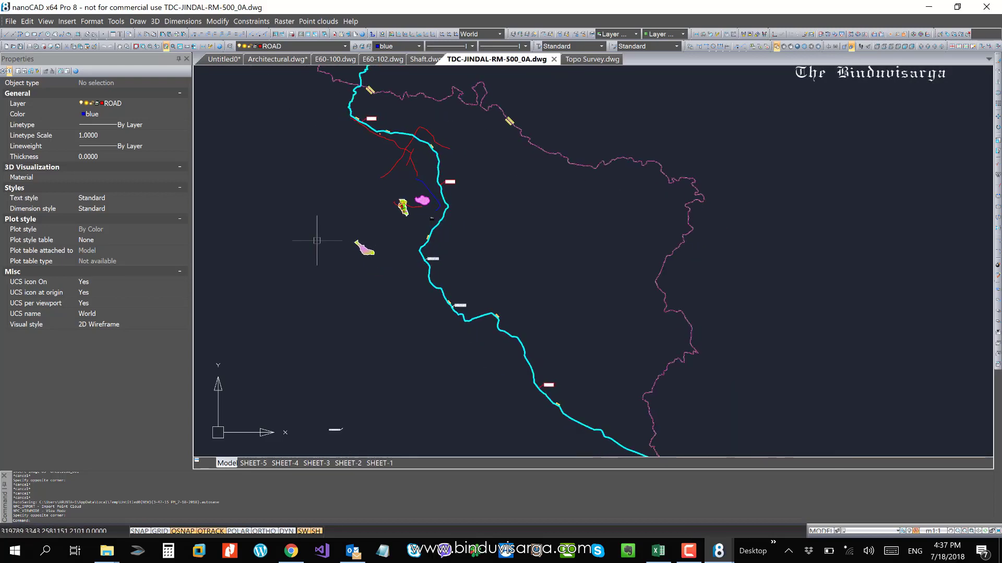
pyautogui.moveTo(317, 241); pyautogui.dragTo(635, 240, button='middle')
pyautogui.moveTo(683, 290); pyautogui.dragTo(380, 182, button='middle')
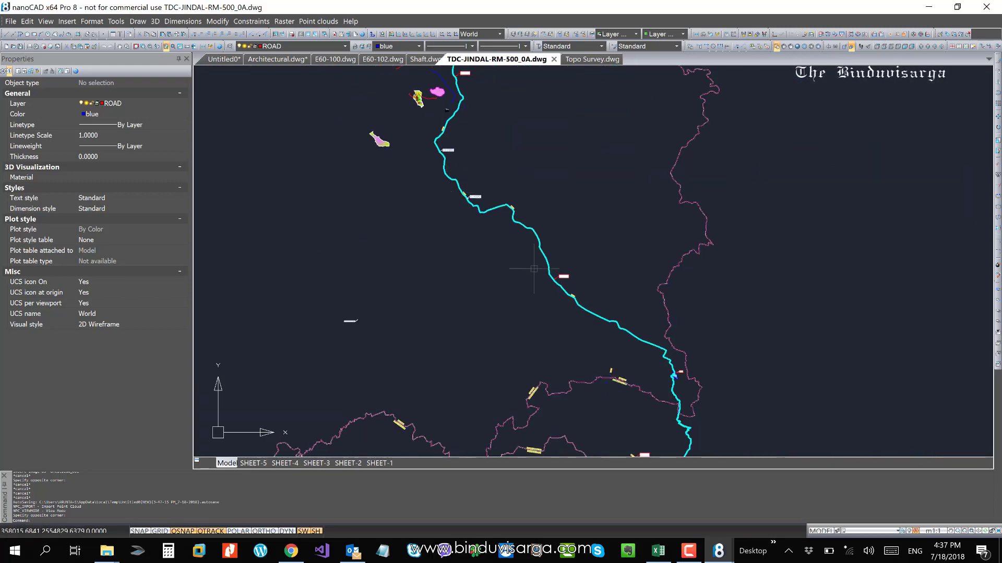
pyautogui.moveTo(632, 353); pyautogui.dragTo(524, 175, button='middle')
pyautogui.moveTo(583, 349)
pyautogui.mouseDown(button='middle')
pyautogui.moveTo(566, 200)
pyautogui.moveTo(595, 230)
pyautogui.moveTo(601, 194)
pyautogui.mouseUp(button='middle')
pyautogui.moveTo(494, 297); pyautogui.dragTo(519, 240, button='middle')
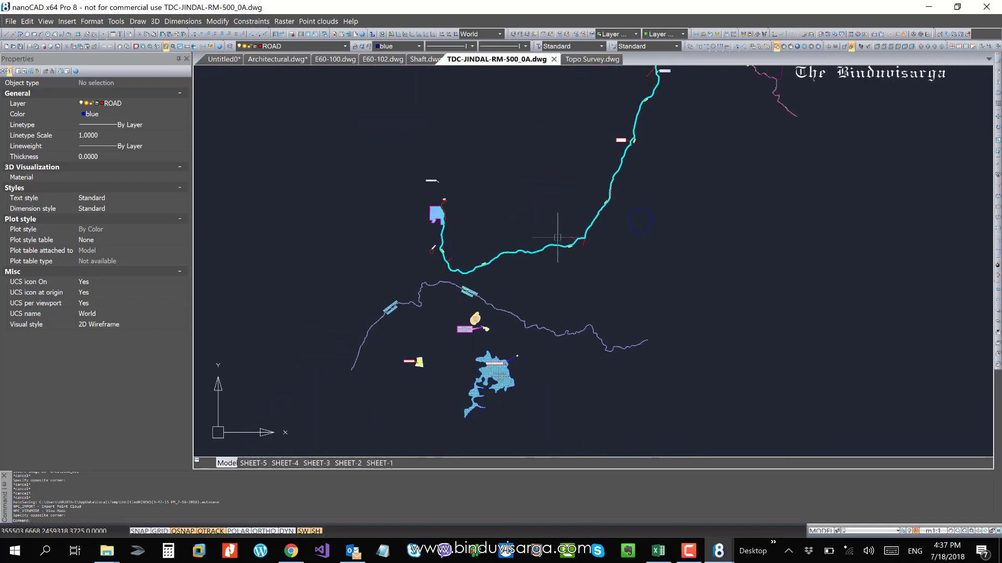
pyautogui.moveTo(399, 393)
pyautogui.mouseDown(button='middle')
pyautogui.moveTo(474, 257)
pyautogui.moveTo(482, 262)
pyautogui.mouseUp(button='middle')
pyautogui.scroll(-1, 482, 263)
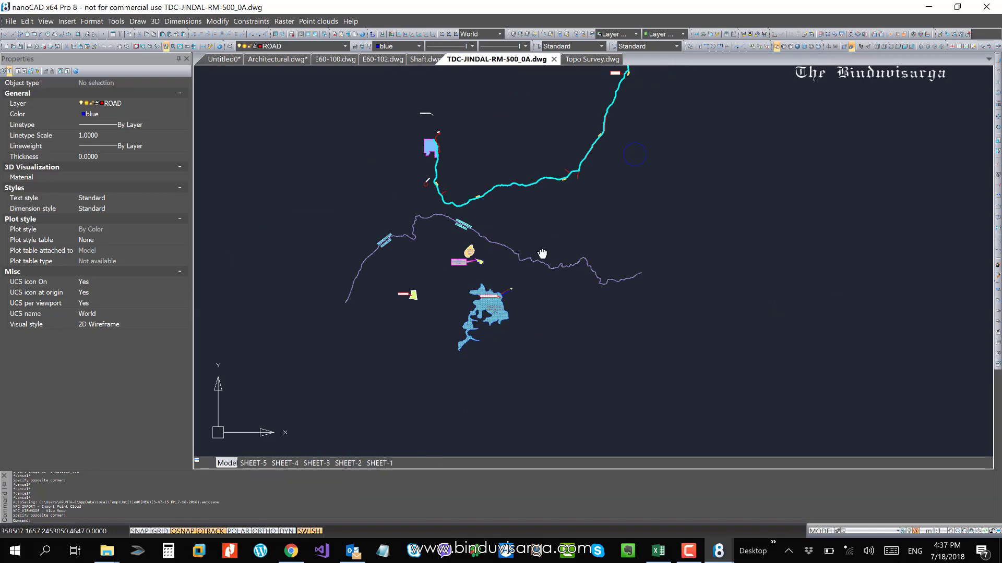
pyautogui.moveTo(543, 255); pyautogui.dragTo(456, 411, button='middle')
pyautogui.moveTo(572, 247); pyautogui.dragTo(548, 272, button='middle')
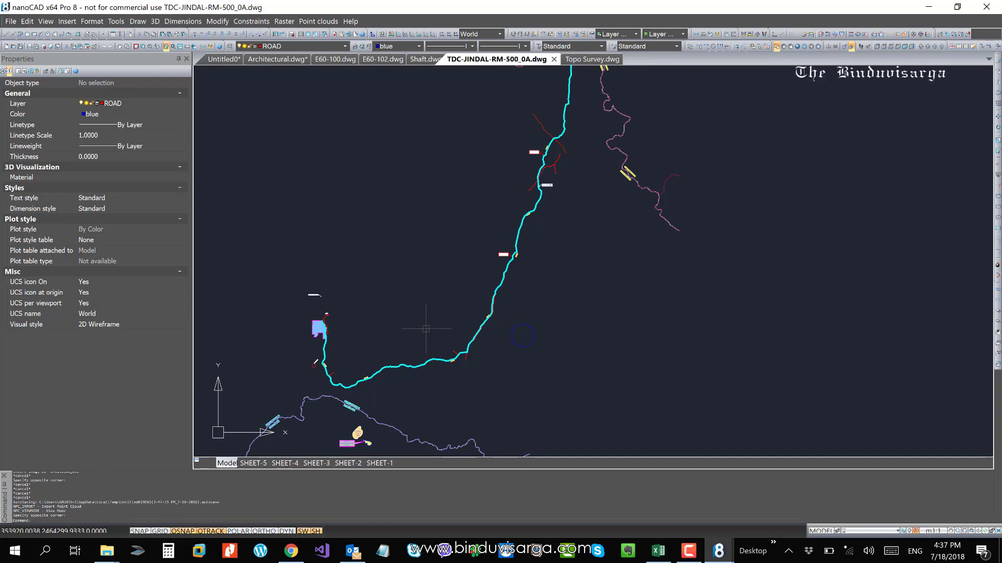
pyautogui.moveTo(501, 175); pyautogui.dragTo(491, 311, button='middle')
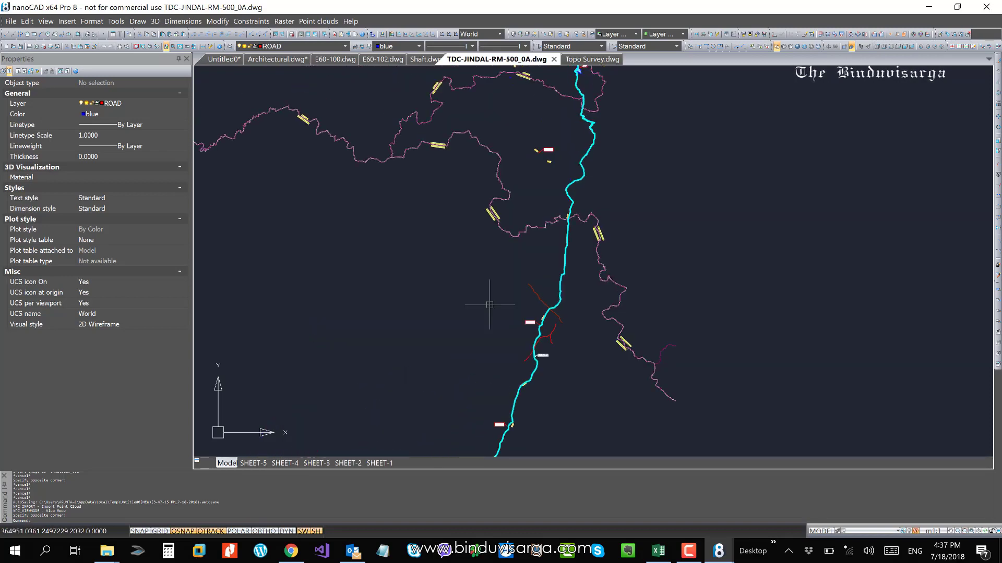
pyautogui.moveTo(432, 237); pyautogui.dragTo(520, 303, button='middle')
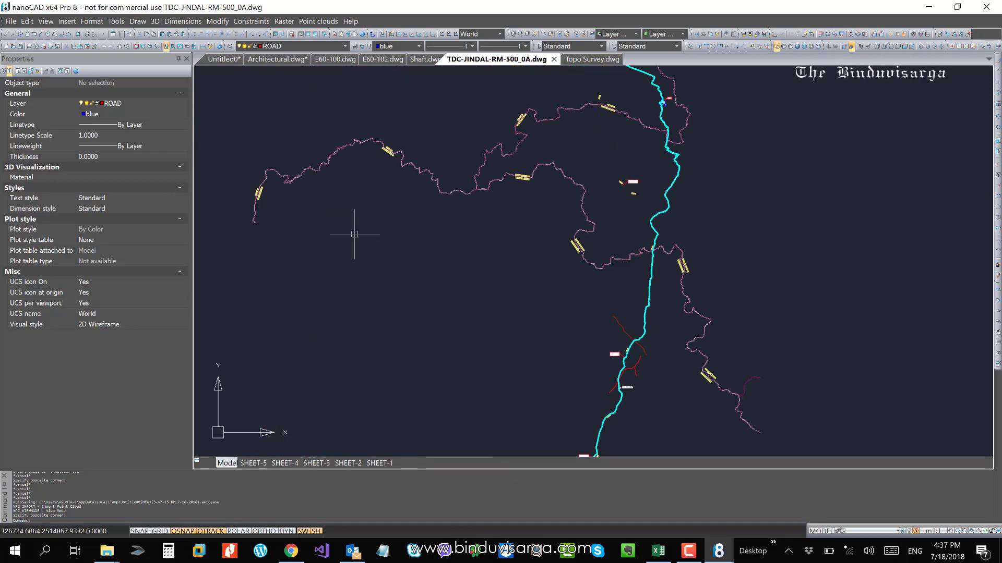
# Examine the purple lines crossing the cyan route up close and in a wider view of the route
pyautogui.moveTo(402, 282)
pyautogui.mouseDown(button='middle')
pyautogui.moveTo(377, 268)
pyautogui.moveTo(775, 268)
pyautogui.moveTo(515, 270)
pyautogui.moveTo(304, 252)
pyautogui.moveTo(618, 253)
pyautogui.moveTo(469, 237)
pyautogui.moveTo(329, 179)
pyautogui.moveTo(647, 264)
pyautogui.moveTo(377, 230)
pyautogui.moveTo(358, 212)
pyautogui.mouseUp(button='middle')
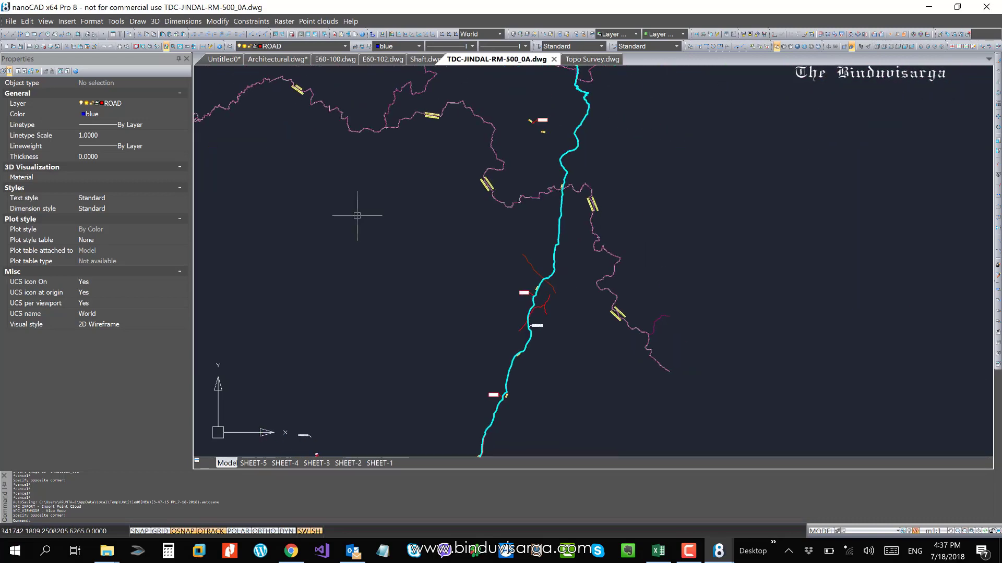
pyautogui.moveTo(247, 141)
pyautogui.mouseDown()
pyautogui.moveTo(297, 183)
pyautogui.moveTo(381, 219)
pyautogui.moveTo(449, 288)
pyautogui.mouseUp()
pyautogui.click(449, 288)
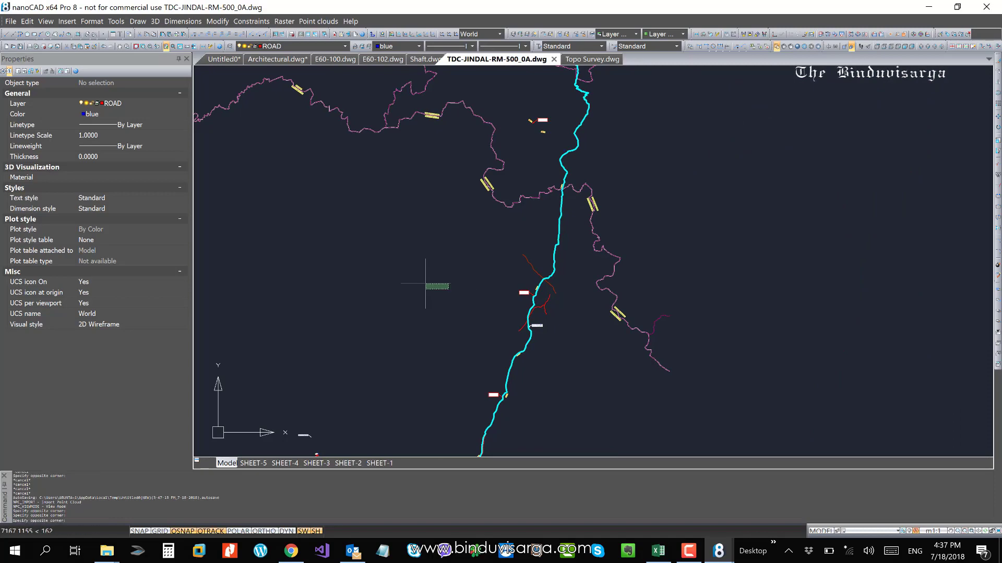
pyautogui.moveTo(343, 224)
pyautogui.mouseDown(button='middle')
pyautogui.moveTo(530, 260)
pyautogui.moveTo(528, 251)
pyautogui.mouseUp(button='middle')
pyautogui.click(458, 240)
pyautogui.scroll(-3, 460, 240)
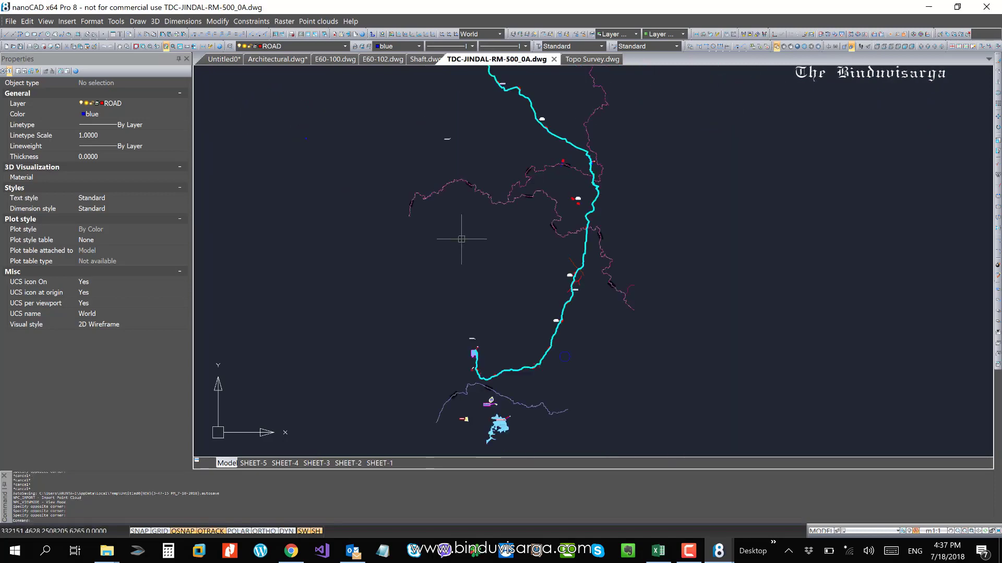
pyautogui.moveTo(617, 239)
pyautogui.mouseDown(button='middle')
pyautogui.moveTo(436, 248)
pyautogui.moveTo(363, 237)
pyautogui.mouseUp(button='middle')
pyautogui.moveTo(295, 162)
pyautogui.mouseDown(button='middle')
pyautogui.moveTo(446, 177)
pyautogui.moveTo(747, 153)
pyautogui.moveTo(611, 199)
pyautogui.mouseUp(button='middle')
pyautogui.moveTo(569, 229); pyautogui.dragTo(524, 147, button='middle')
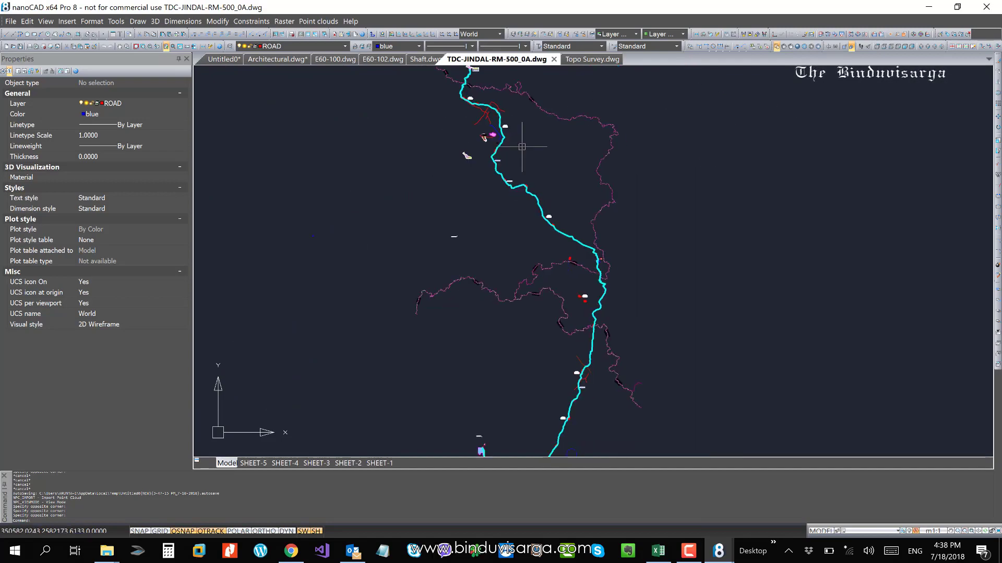
# Trace the cyan route from the pink and yellow areas in the north down to the light-blue areas around its southern end
pyautogui.scroll(1, 525, 165)
pyautogui.scroll(1, 526, 165)
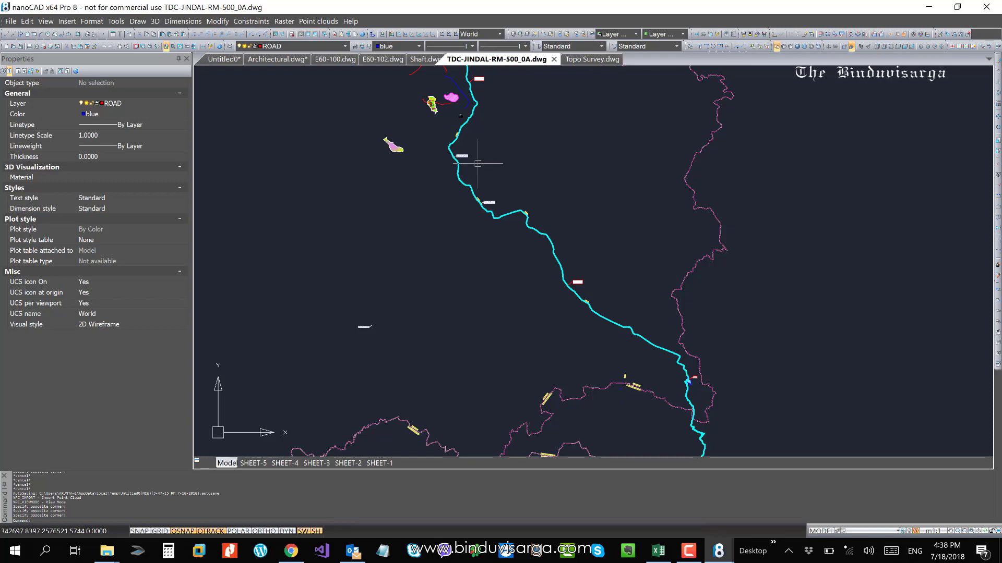
pyautogui.moveTo(405, 136)
pyautogui.mouseDown(button='middle')
pyautogui.moveTo(396, 201)
pyautogui.moveTo(667, 179)
pyautogui.moveTo(568, 224)
pyautogui.mouseUp(button='middle')
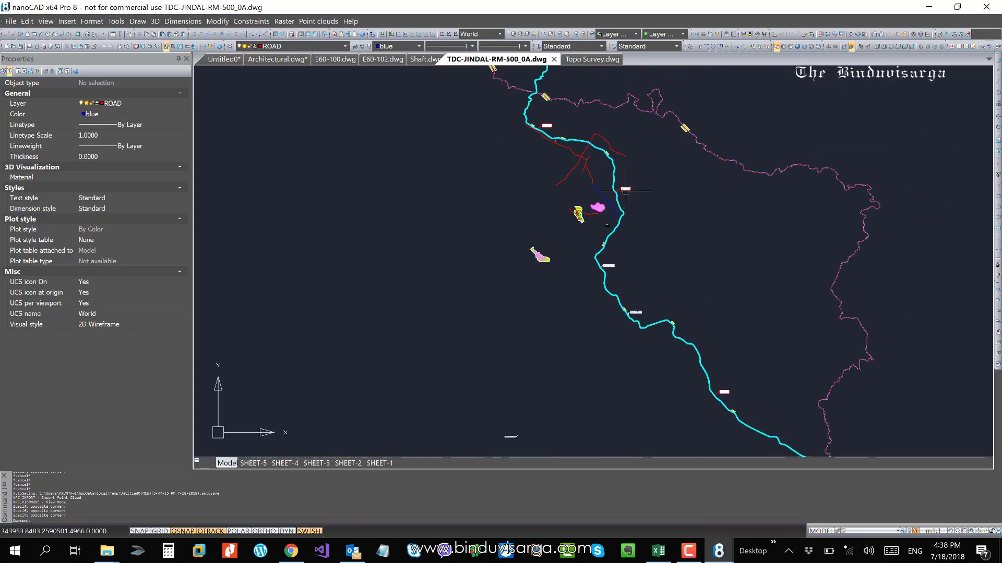
pyautogui.moveTo(717, 269); pyautogui.dragTo(610, 154, button='middle')
pyautogui.moveTo(668, 254); pyautogui.dragTo(613, 128, button='middle')
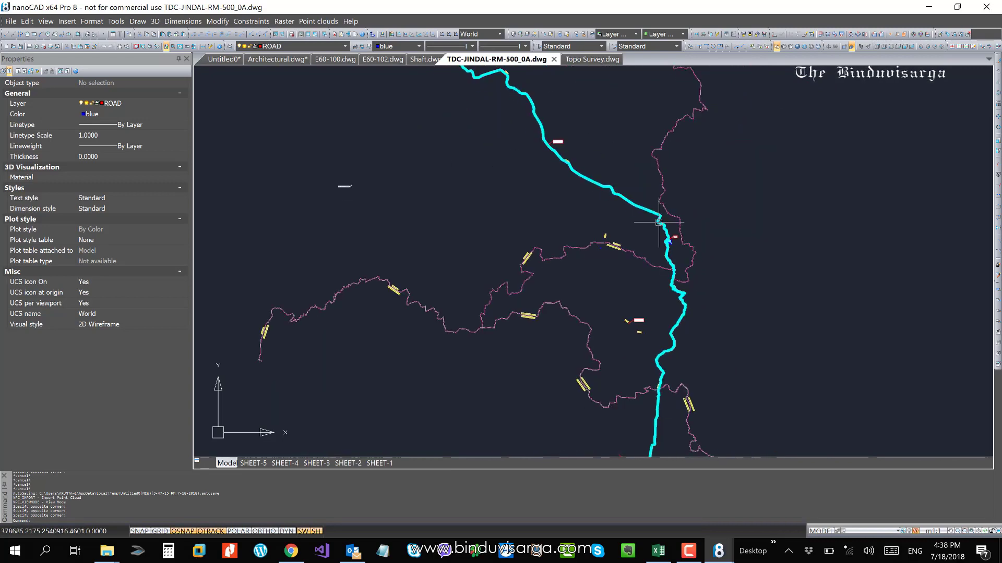
pyautogui.moveTo(722, 308); pyautogui.dragTo(733, 180, button='middle')
pyautogui.moveTo(644, 259)
pyautogui.mouseDown(button='middle')
pyautogui.moveTo(611, 174)
pyautogui.moveTo(600, 183)
pyautogui.mouseUp(button='middle')
pyautogui.moveTo(640, 313)
pyautogui.mouseDown(button='middle')
pyautogui.moveTo(671, 208)
pyautogui.moveTo(619, 199)
pyautogui.moveTo(617, 187)
pyautogui.mouseUp(button='middle')
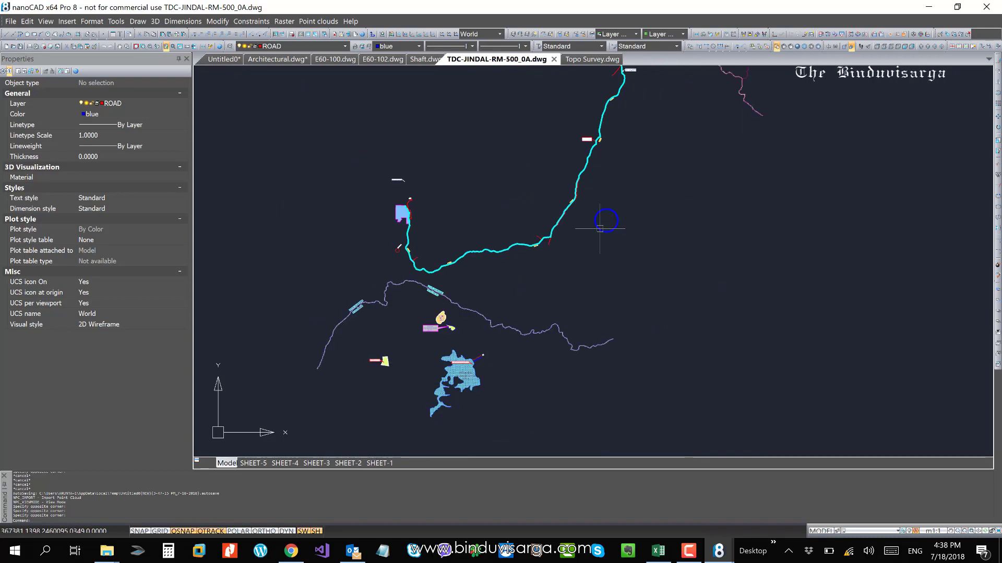
pyautogui.moveTo(401, 140); pyautogui.dragTo(396, 223, button='middle')
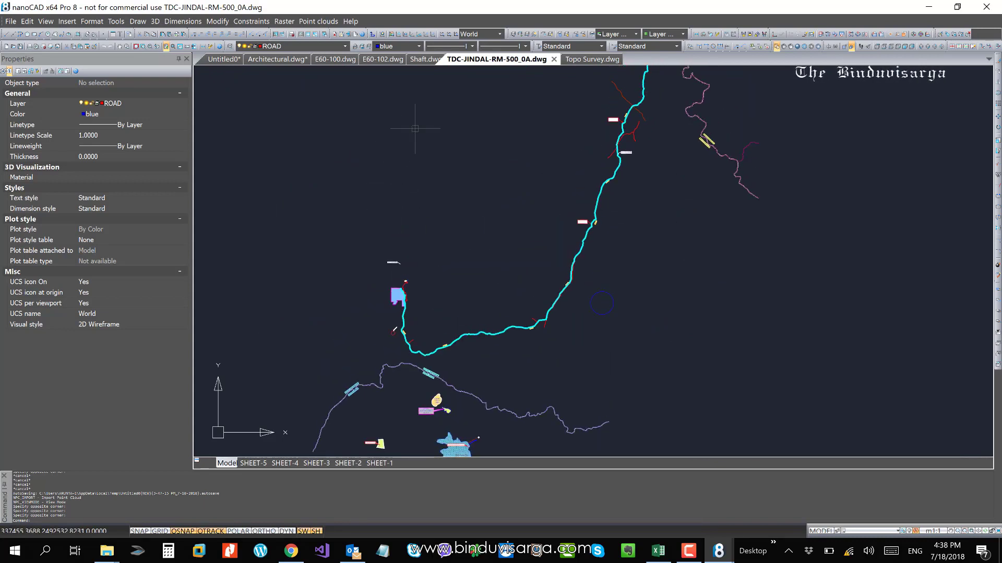
pyautogui.click(351, 21)
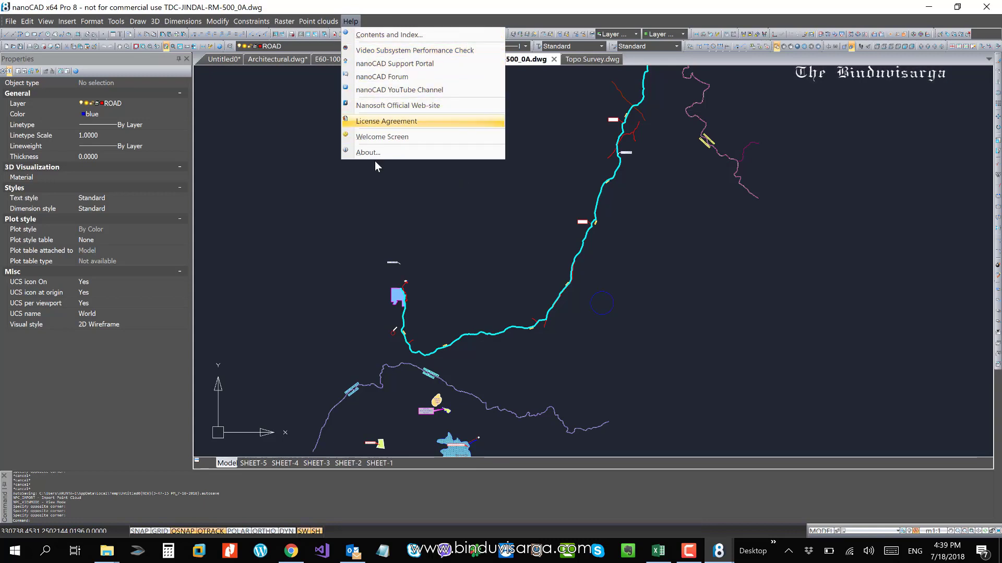
pyautogui.click(363, 207)
pyautogui.click(467, 205)
pyautogui.click(407, 134)
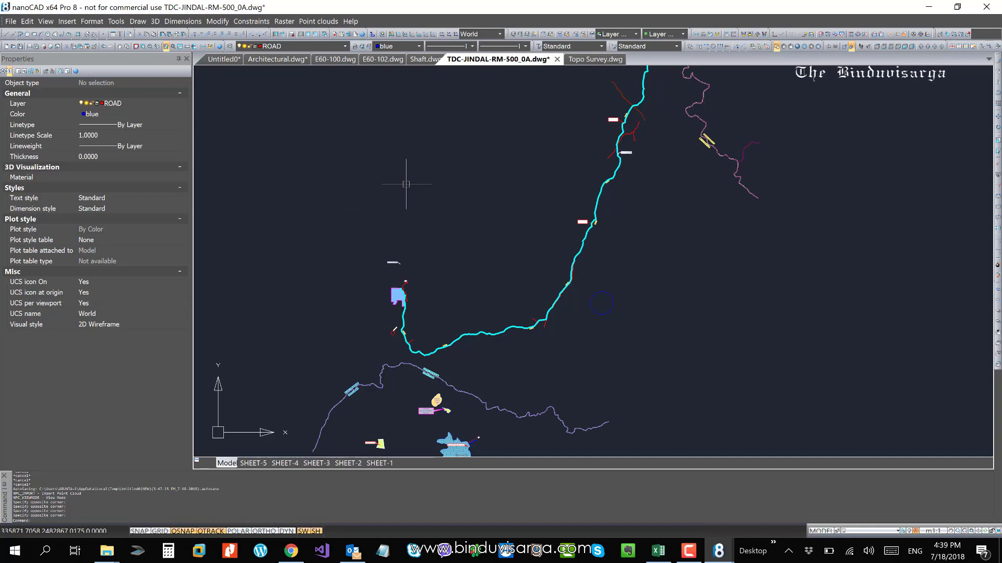
pyautogui.scroll(-5, 406, 184)
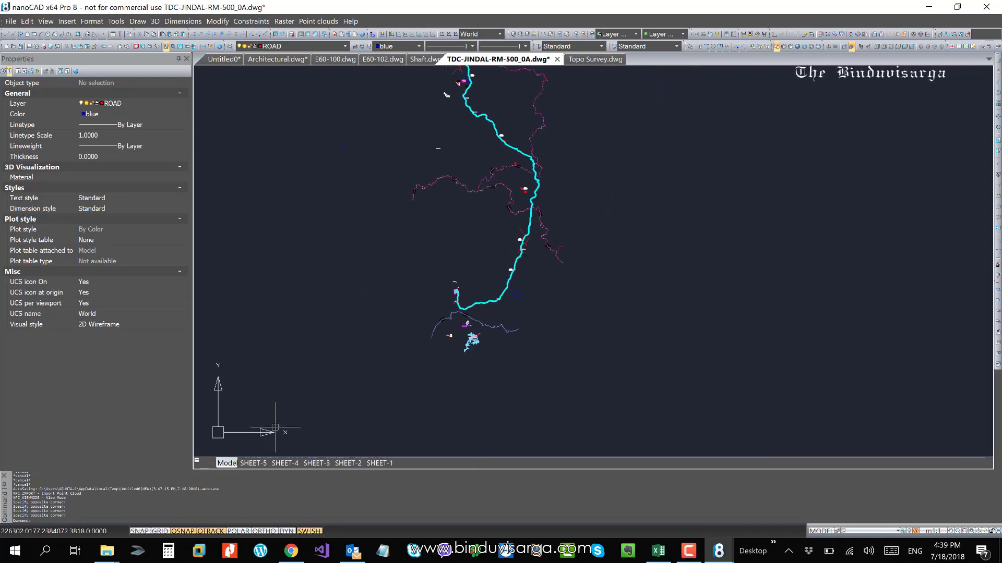
pyautogui.moveTo(287, 167); pyautogui.dragTo(335, 205, button='middle')
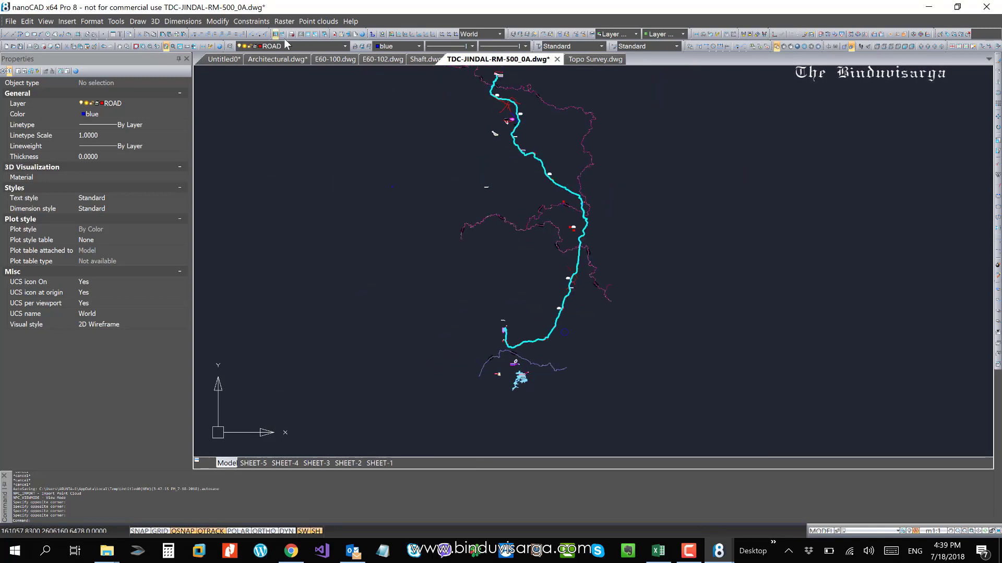